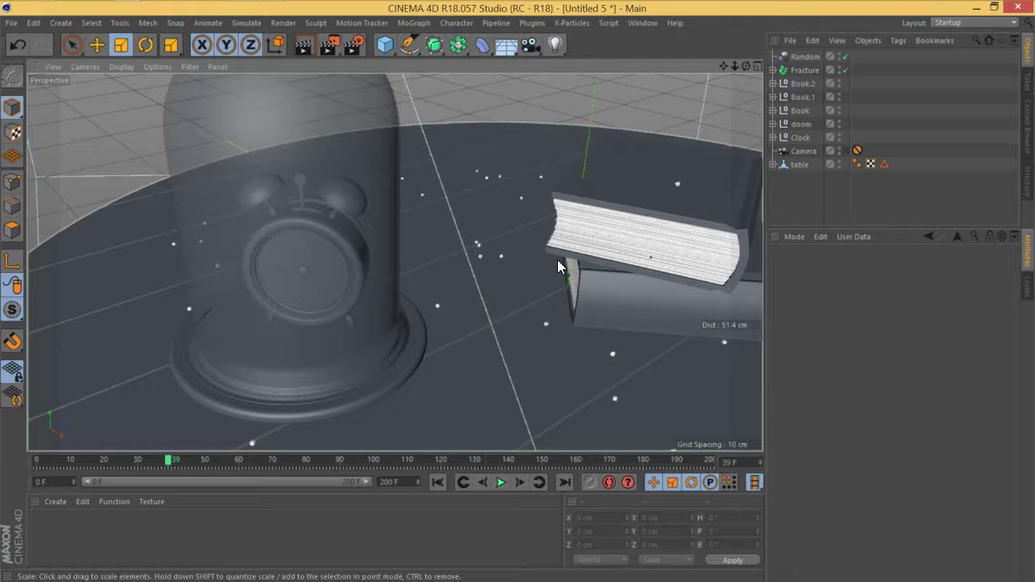
- Add a null object to the scene and ready the Move tool for positioning it near the clock dome
drag(440, 162, 497, 254)
alt+right_drag(497, 250, 531, 256)
alt+drag(531, 256, 534, 210)
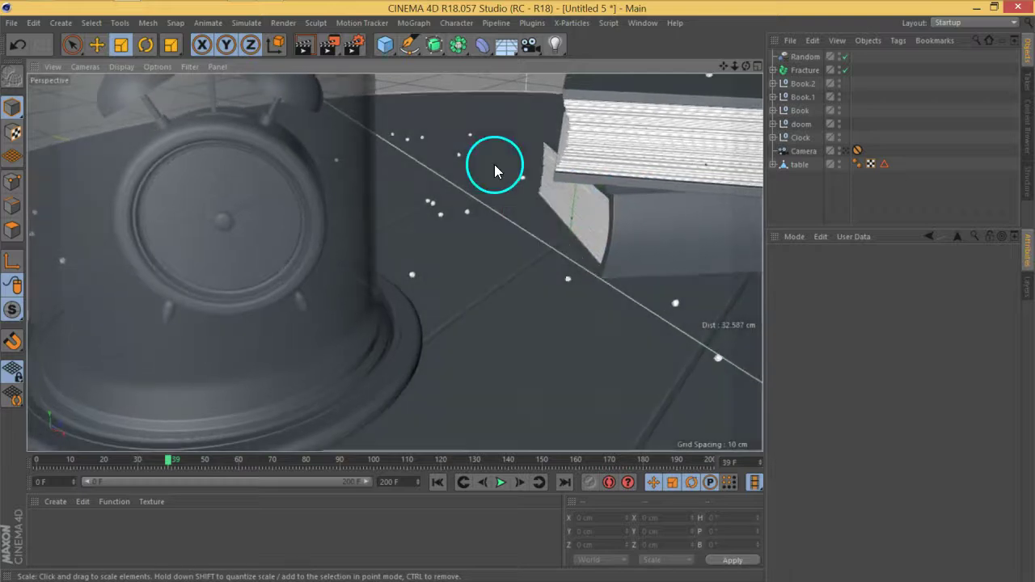
drag(396, 56, 434, 73)
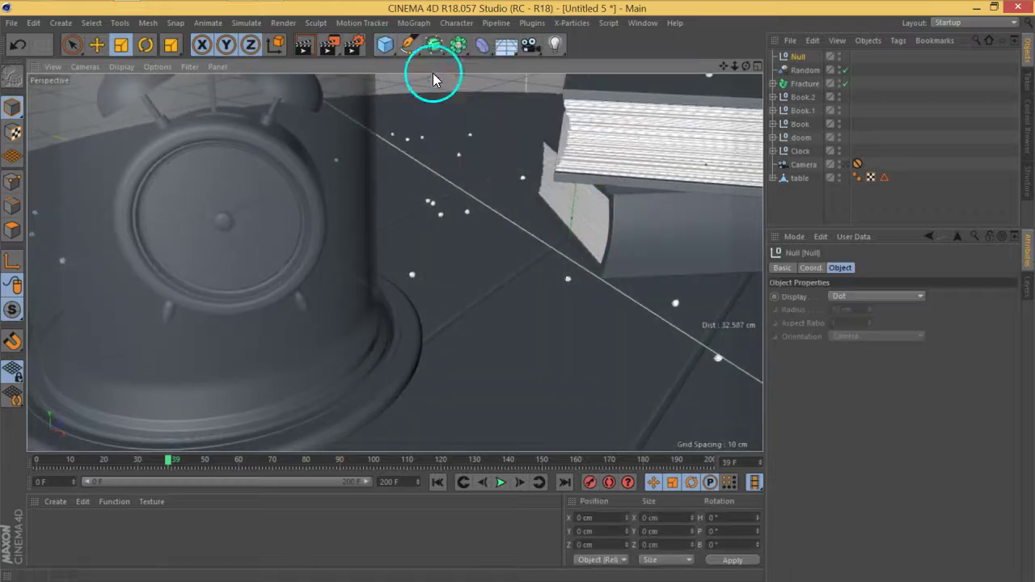
click(98, 45)
alt+drag(583, 302, 615, 242)
- Make the null a child of the table and zero its position coordinates
click(802, 181)
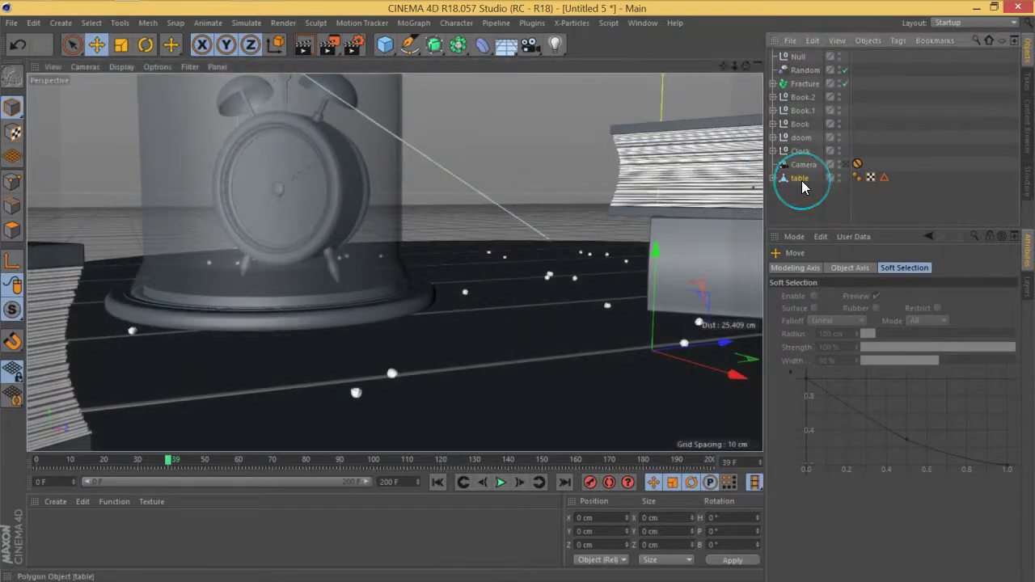
click(797, 59)
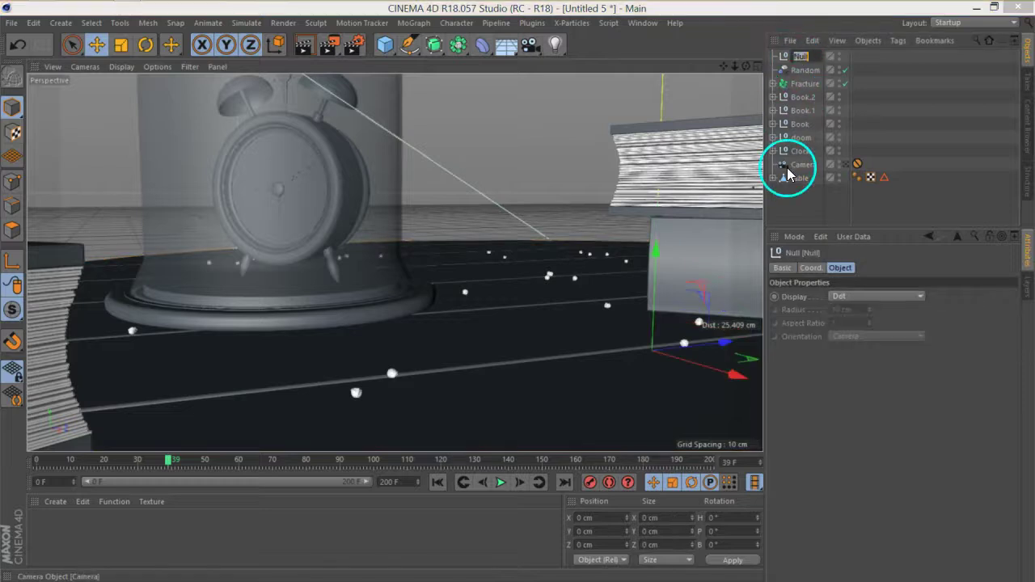
drag(801, 63, 793, 173)
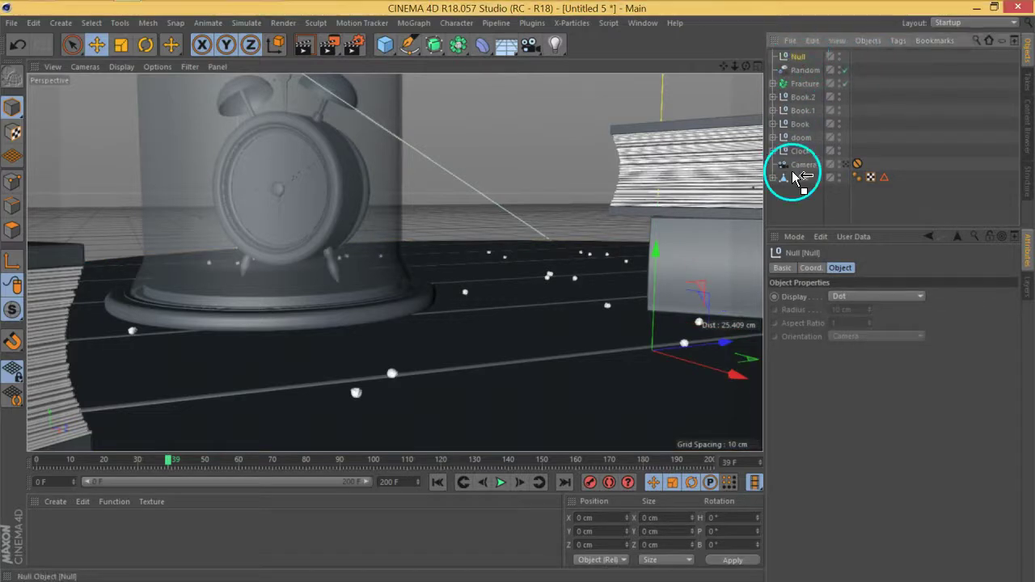
click(811, 268)
right_click(842, 312)
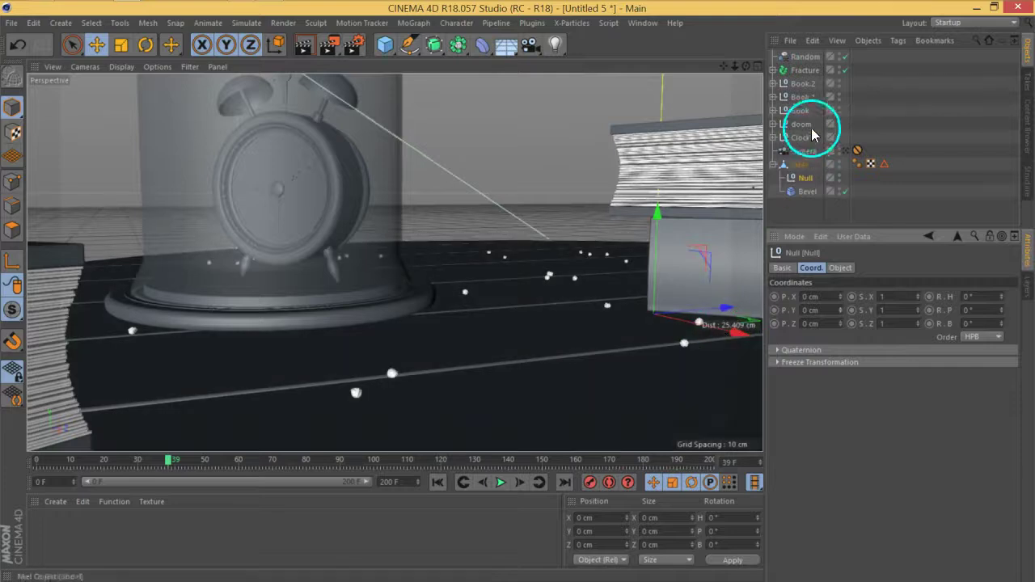
- Return the null to the top level of the hierarchy and move it beside the dome, to about X -4.5 cm, Z -8.9 cm
drag(803, 179, 796, 52)
click(773, 178)
alt+drag(549, 288, 424, 326)
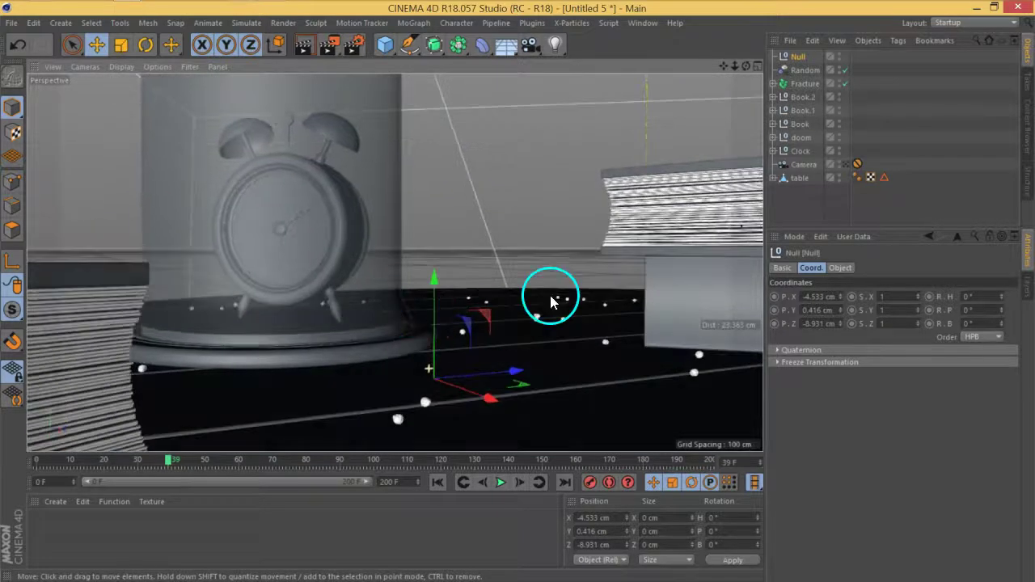
- In the Right view, raise the null to about Y 2.65 cm, just above the table surface beside the dome's base
key(F2)
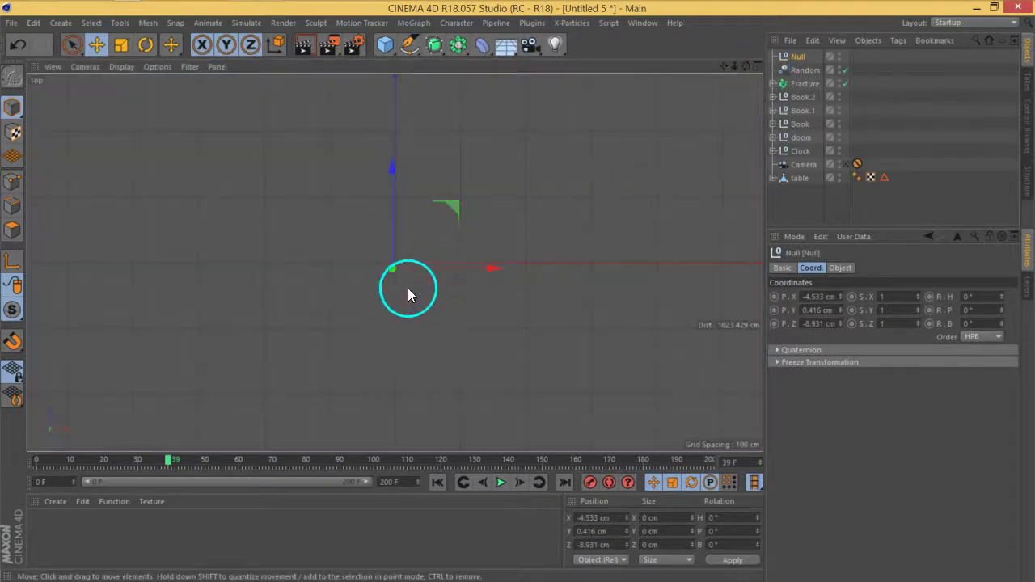
scroll(397, 270, up, 4)
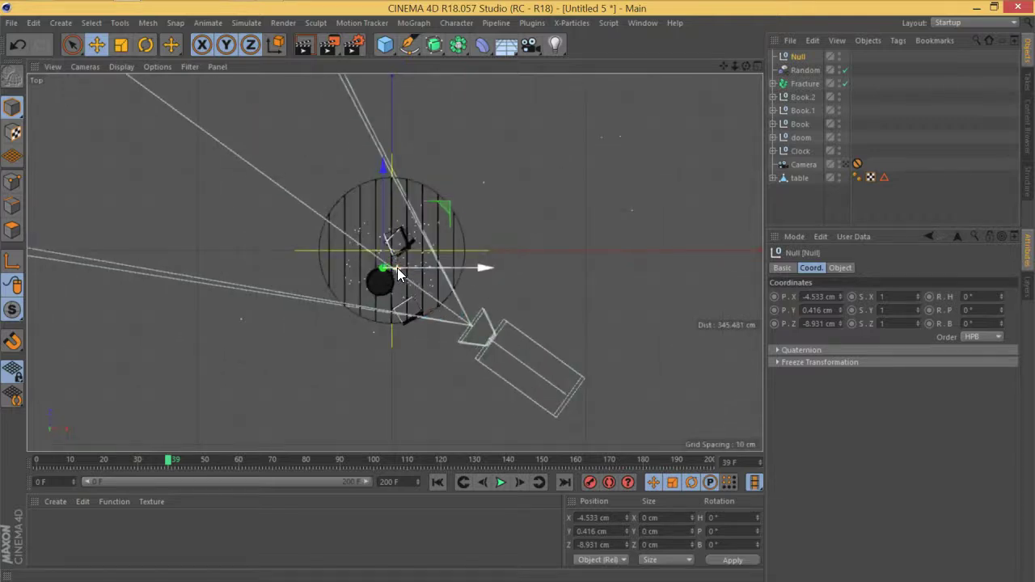
key(F3)
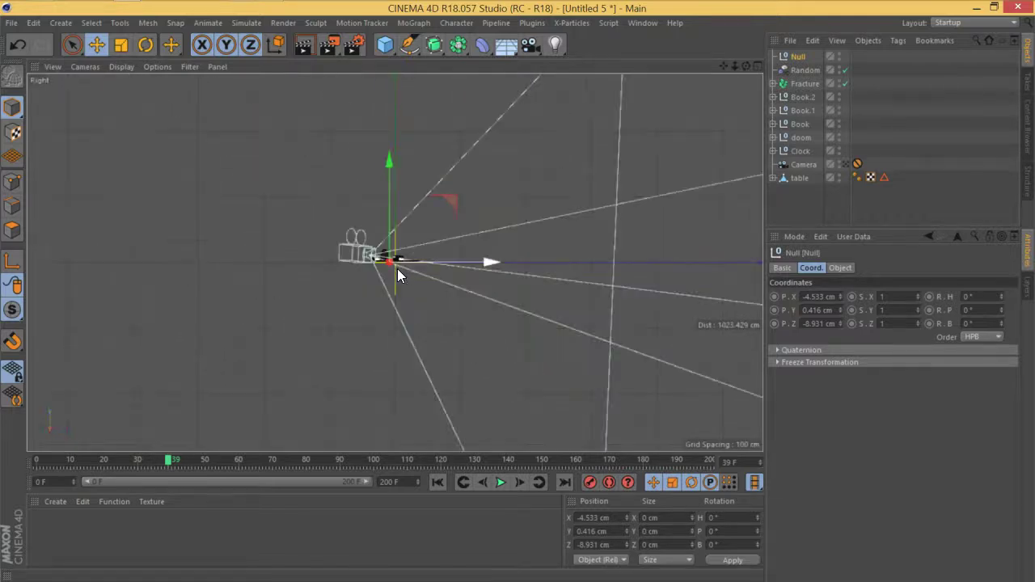
scroll(379, 252, up, 3)
scroll(319, 212, up, 10)
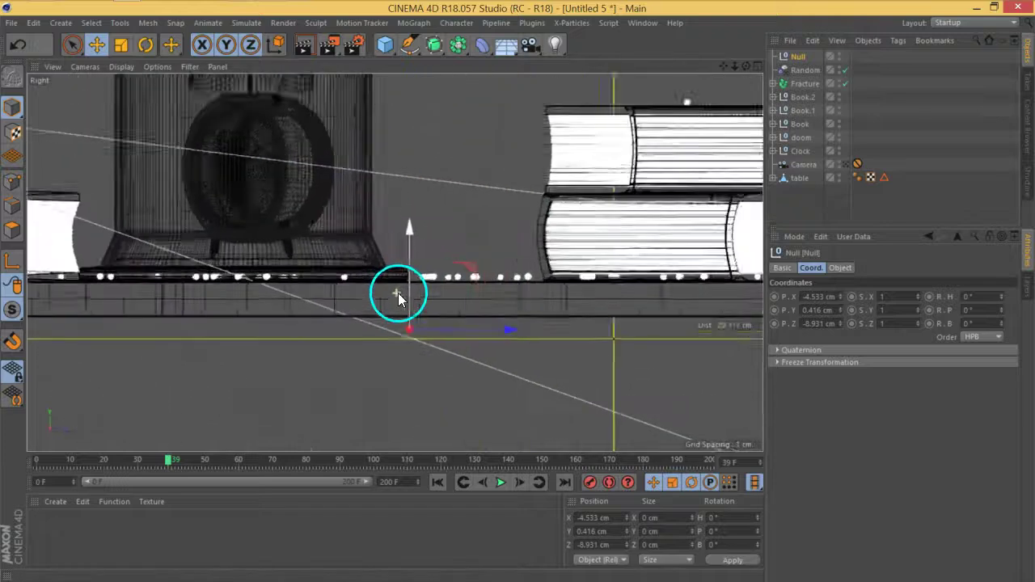
scroll(408, 302, up, 3)
scroll(422, 317, up, 2)
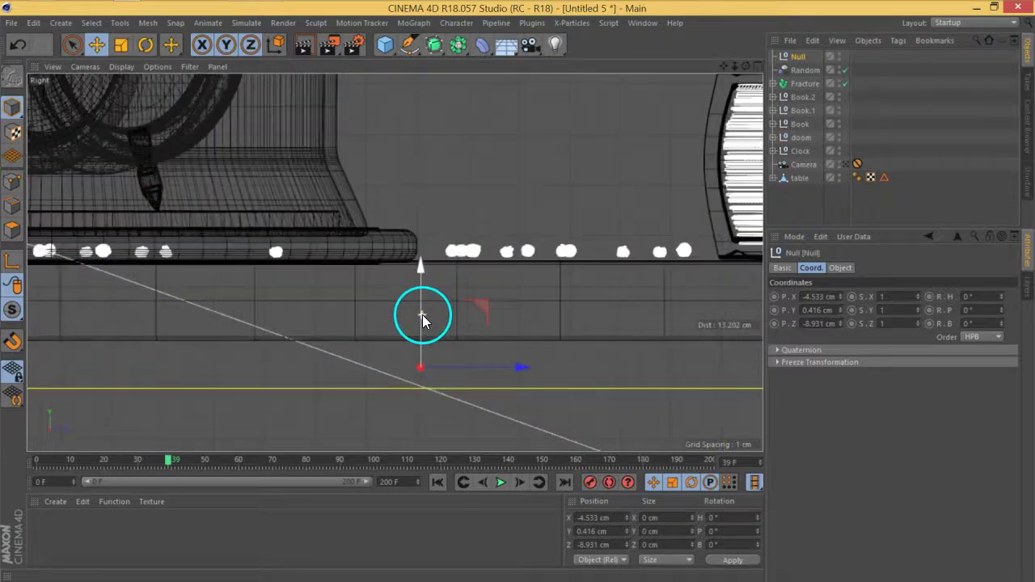
drag(431, 219, 432, 208)
- Place the null on the dome base's upper edge, about Y 3.13 cm, and a duplicate at the lower edge, about Y 2.53 cm
scroll(435, 257, up, 3)
scroll(436, 256, up, 3)
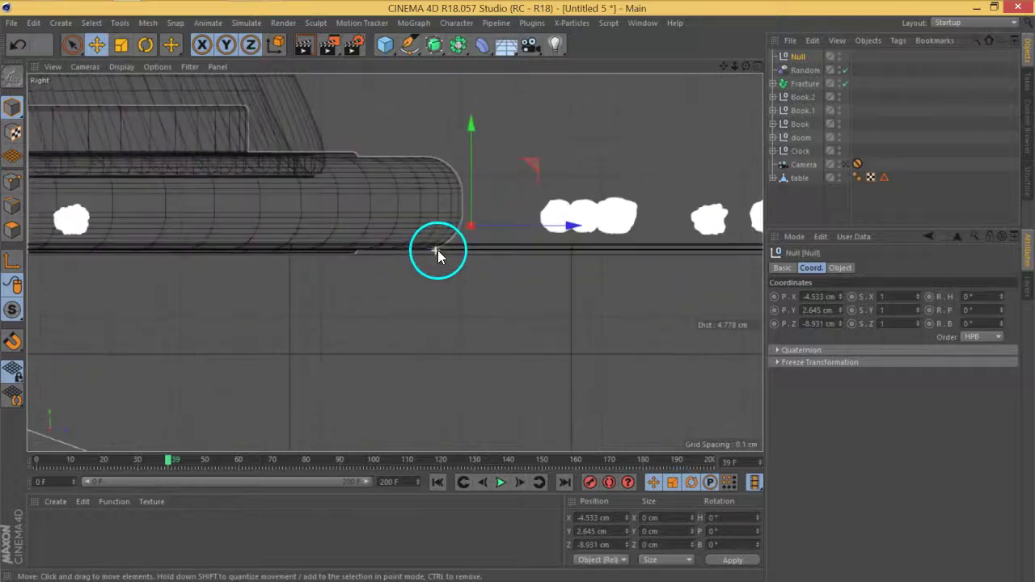
drag(543, 173, 514, 178)
alt+middle_drag(564, 143, 502, 205)
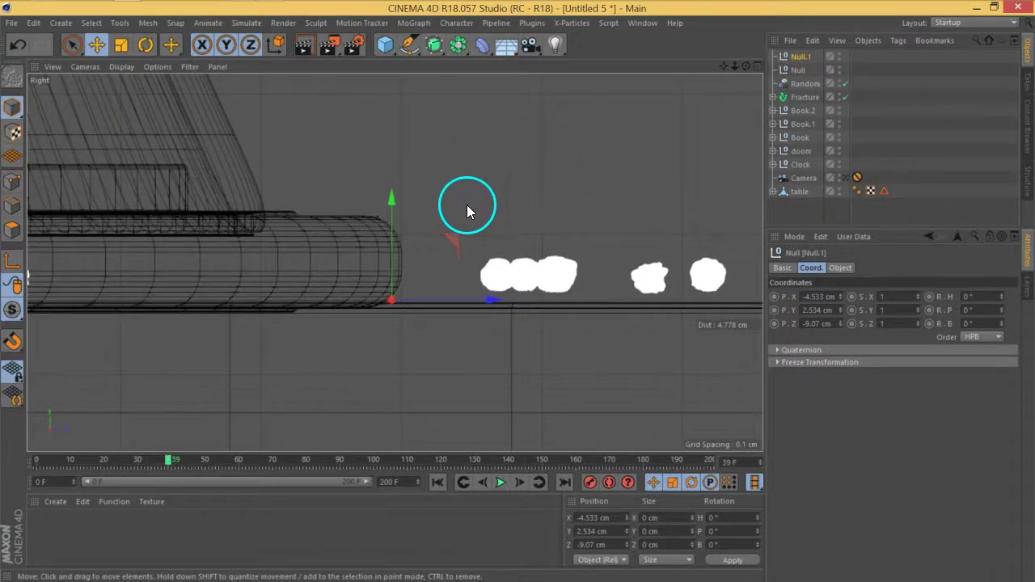
- Rename the duplicated null at the dome's lower edge as spider_doom_lower
double_click(802, 60)
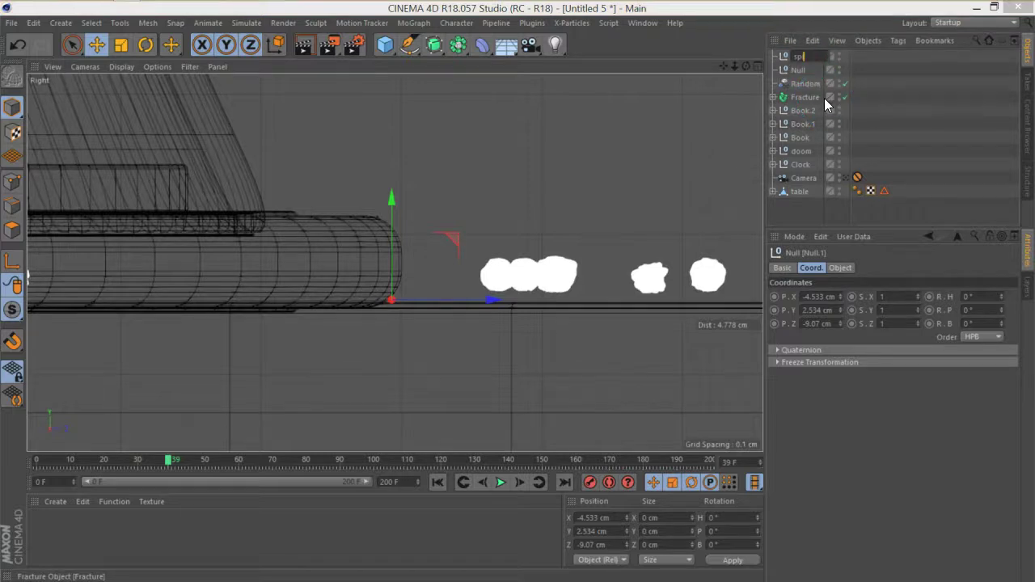
text(spider_doom)
key(Return)
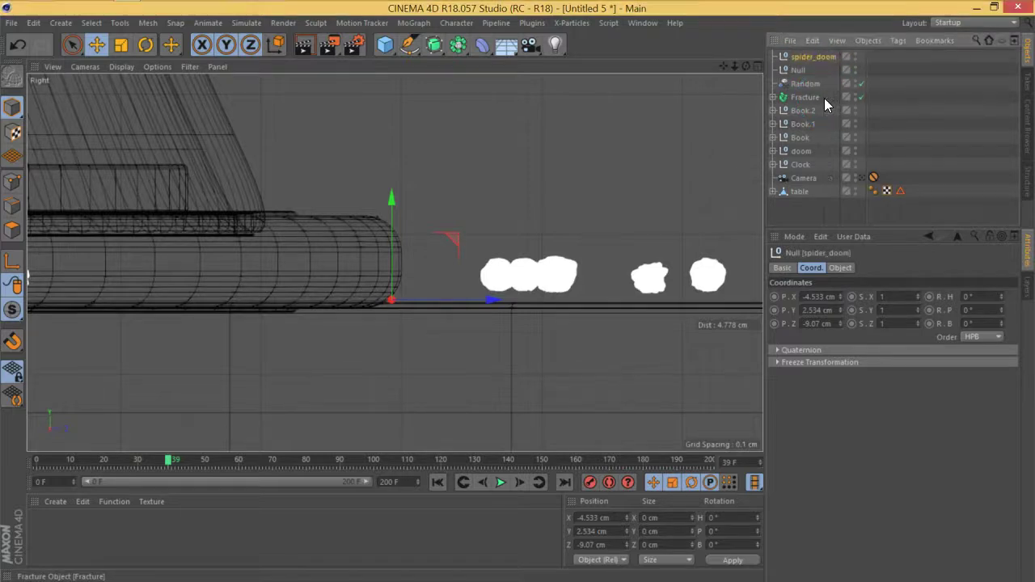
double_click(812, 57)
click(843, 56)
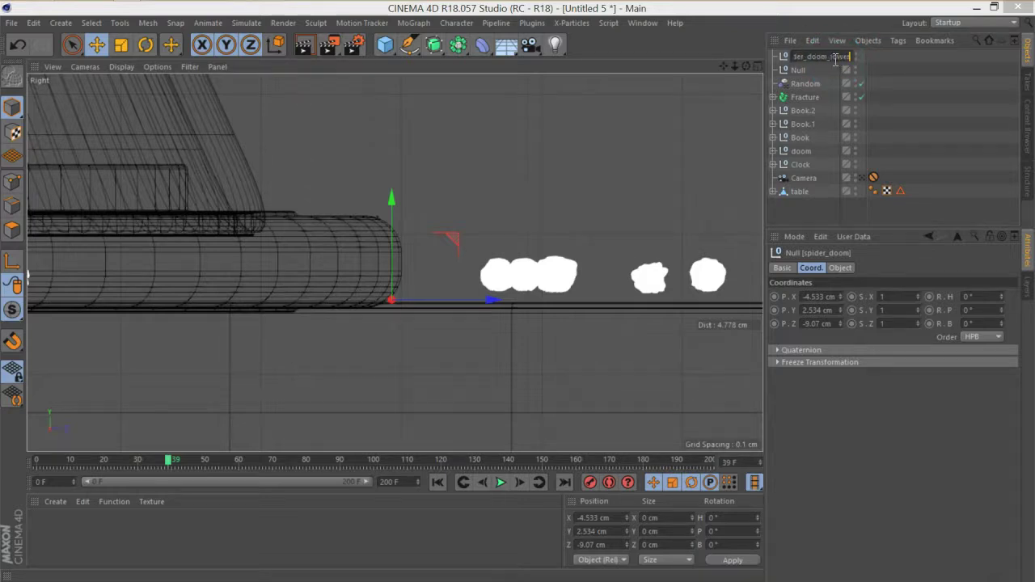
key(Return)
- Rename the original null at the dome's upper edge as spider_doom_upper and clear the selection
double_click(796, 70)
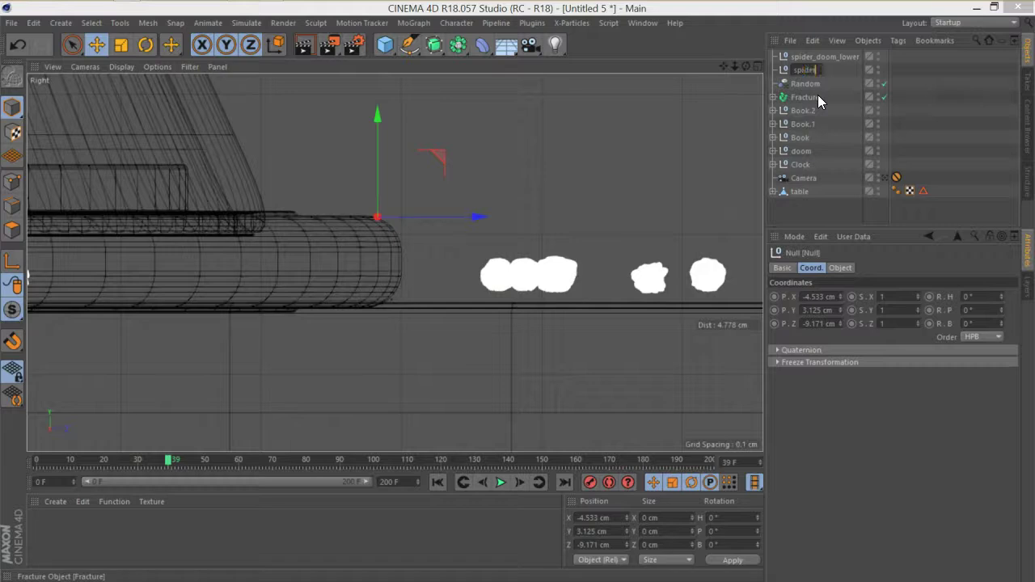
text(m_upper)
key(Return)
click(896, 123)
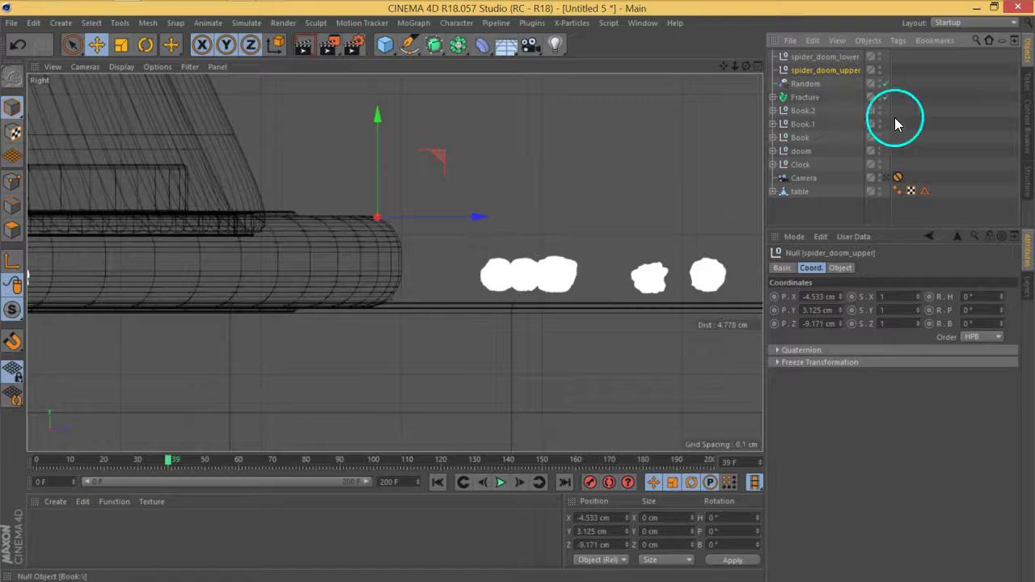
- In the Right view, lower the Fracture object to about Y -0.07 cm, bringing its small pieces closer to the table surface
click(757, 67)
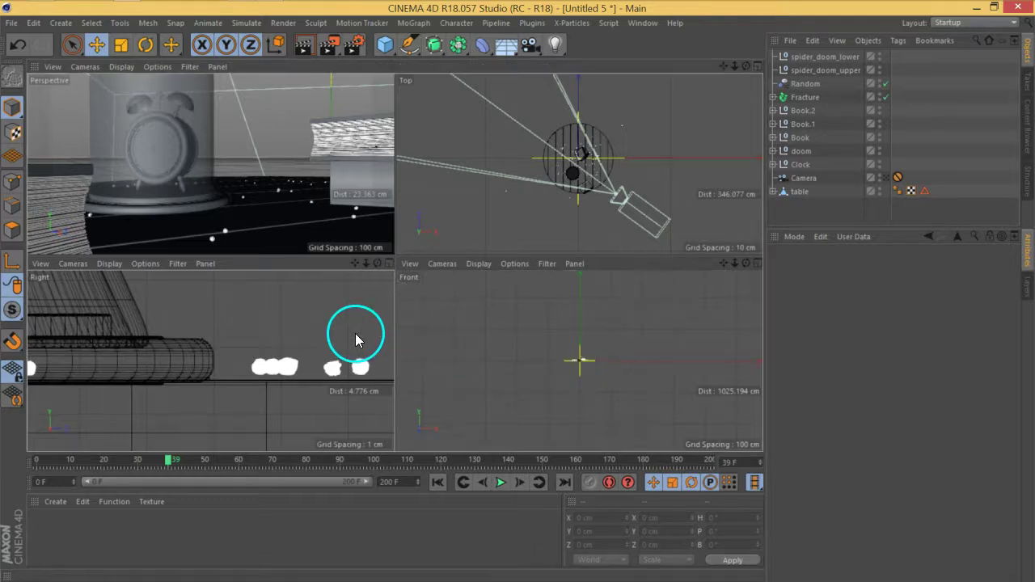
middle_click(356, 340)
scroll(520, 301, down, 5)
alt+middle_drag(651, 320, 404, 316)
alt+middle_drag(482, 307, 266, 307)
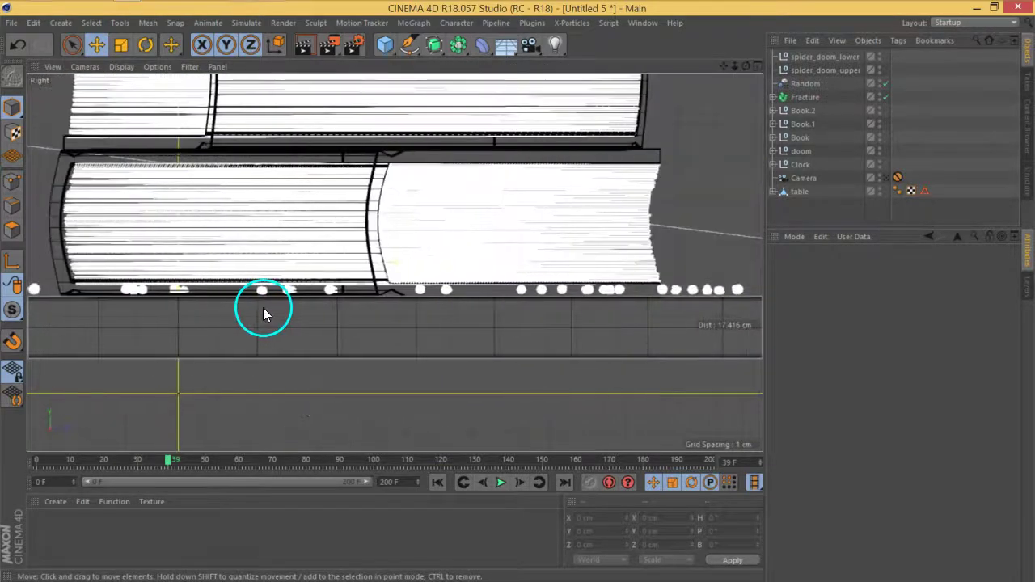
click(798, 101)
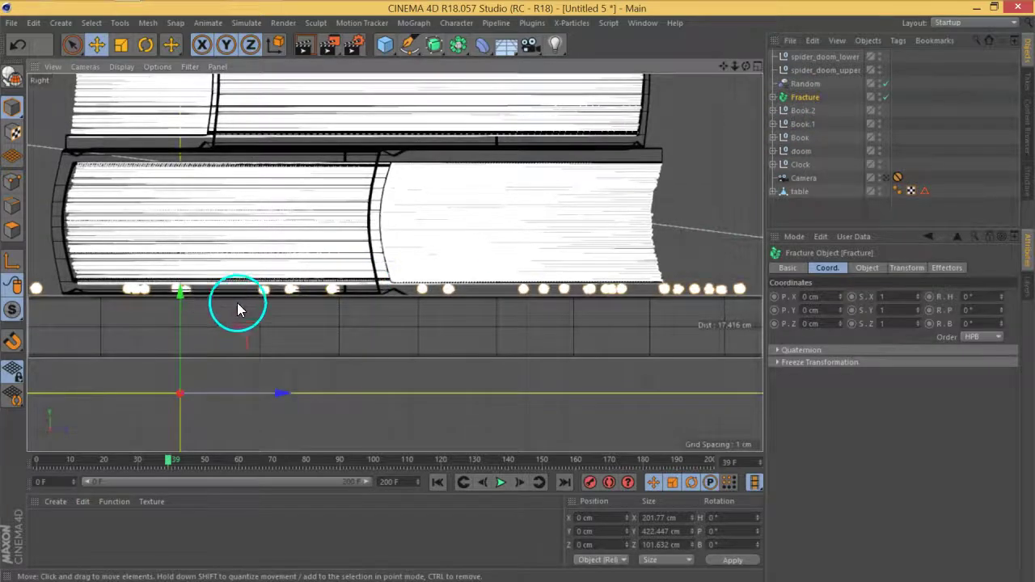
alt+middle_drag(220, 312, 566, 210)
scroll(534, 241, up, 2)
scroll(535, 241, up, 2)
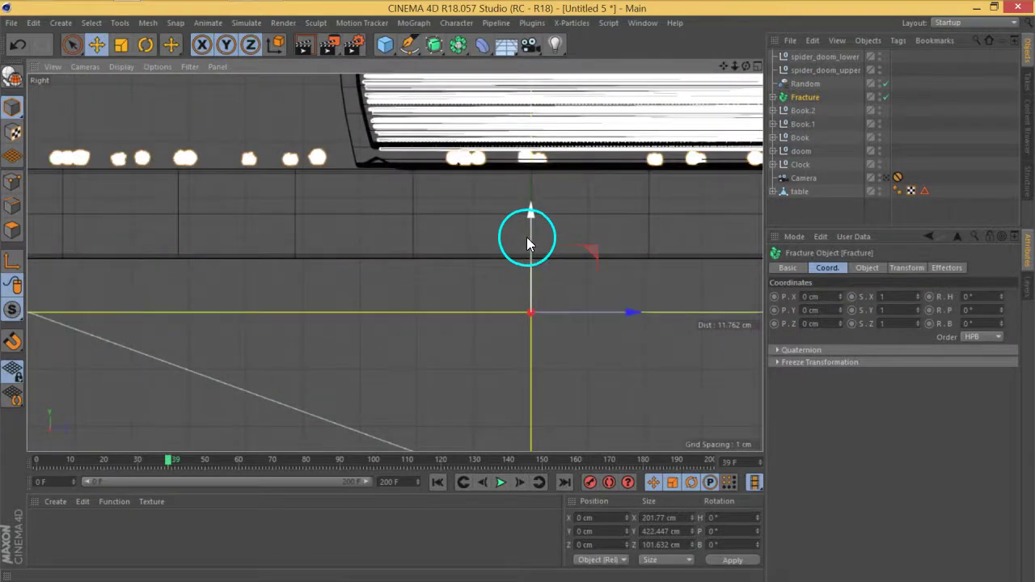
drag(532, 235, 533, 239)
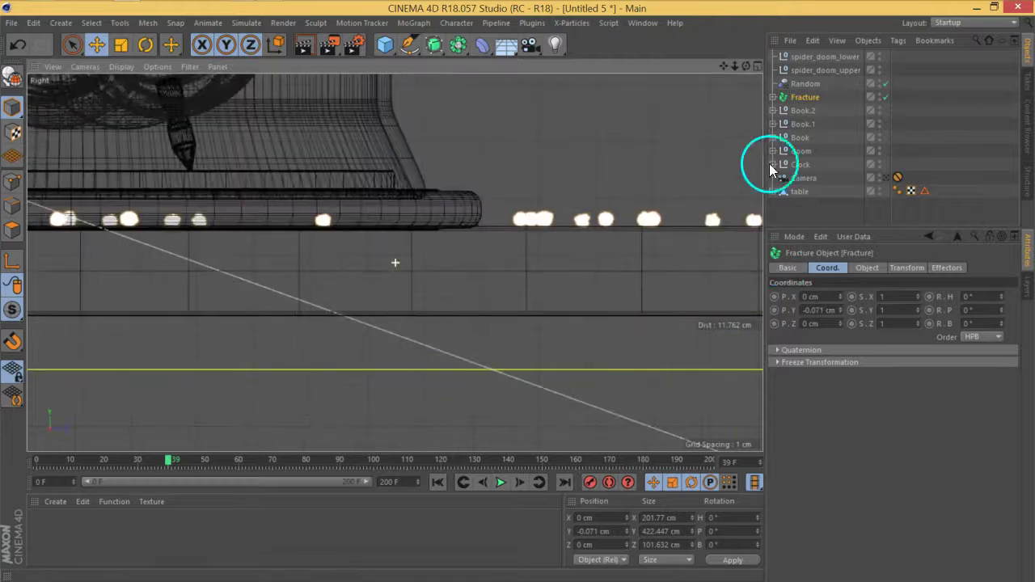
- In the Perspective view, move spider_doom_lower along the edge of the dome's base to about X -0.19 cm, Z -12.06 cm
click(758, 67)
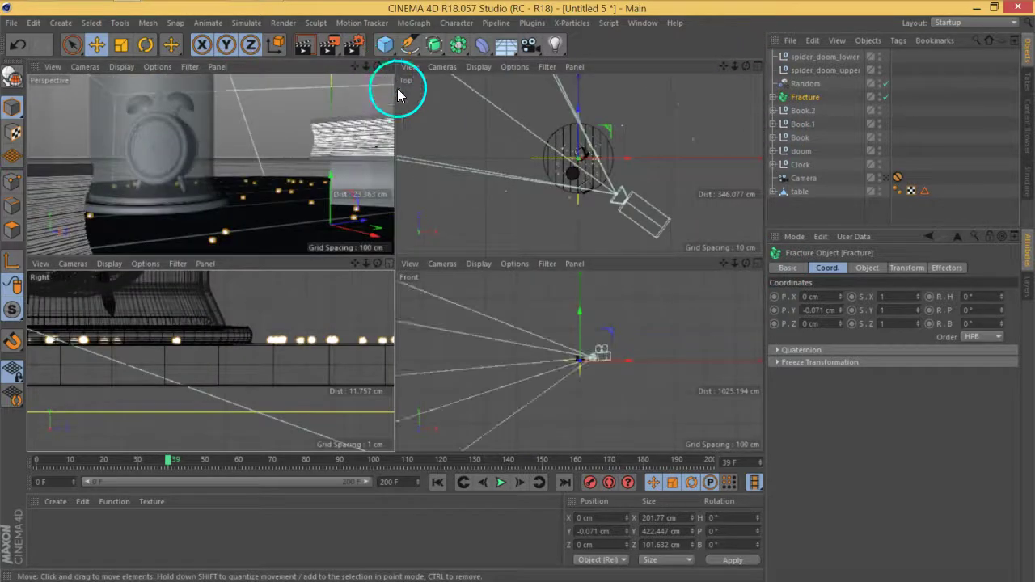
key(F1)
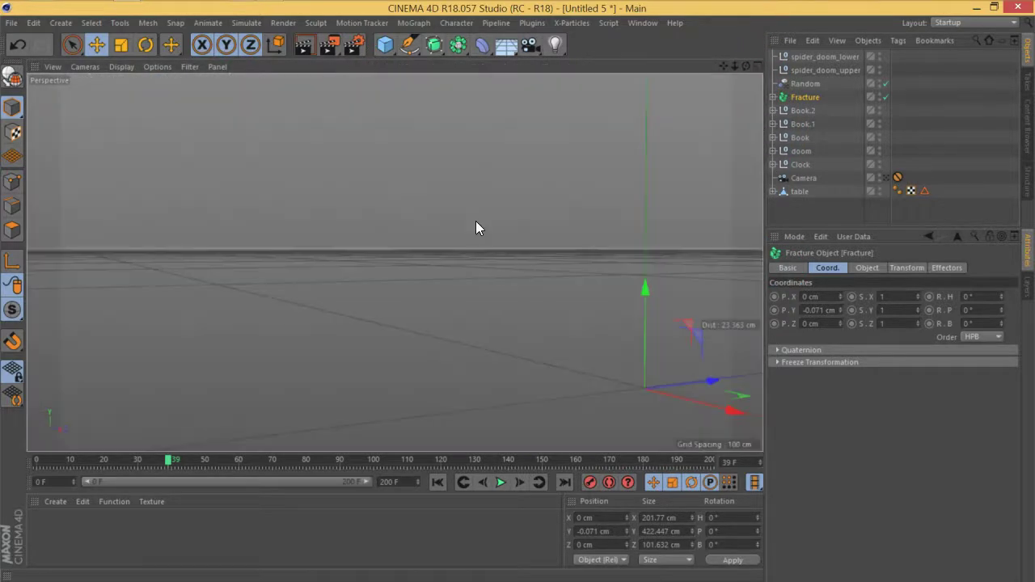
click(531, 289)
click(743, 222)
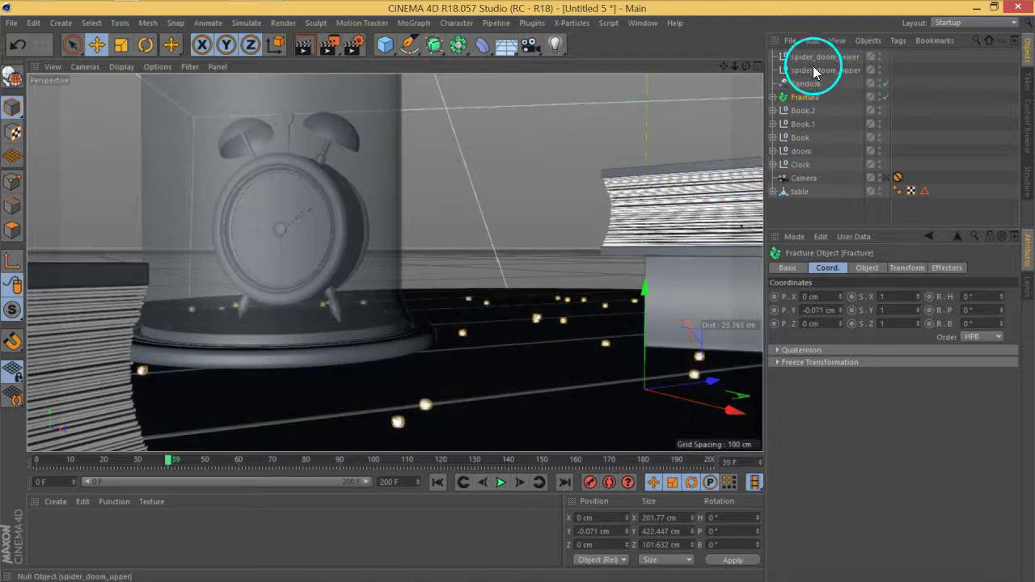
click(817, 56)
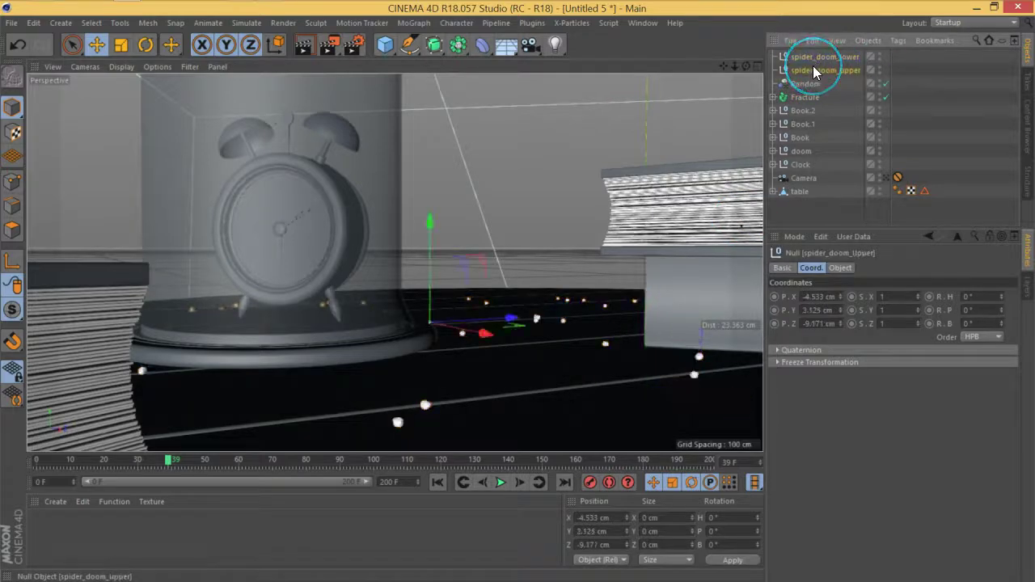
alt+middle_drag(603, 330, 538, 289)
alt+drag(538, 277, 500, 304)
alt+drag(321, 398, 419, 362)
scroll(496, 305, up, 3)
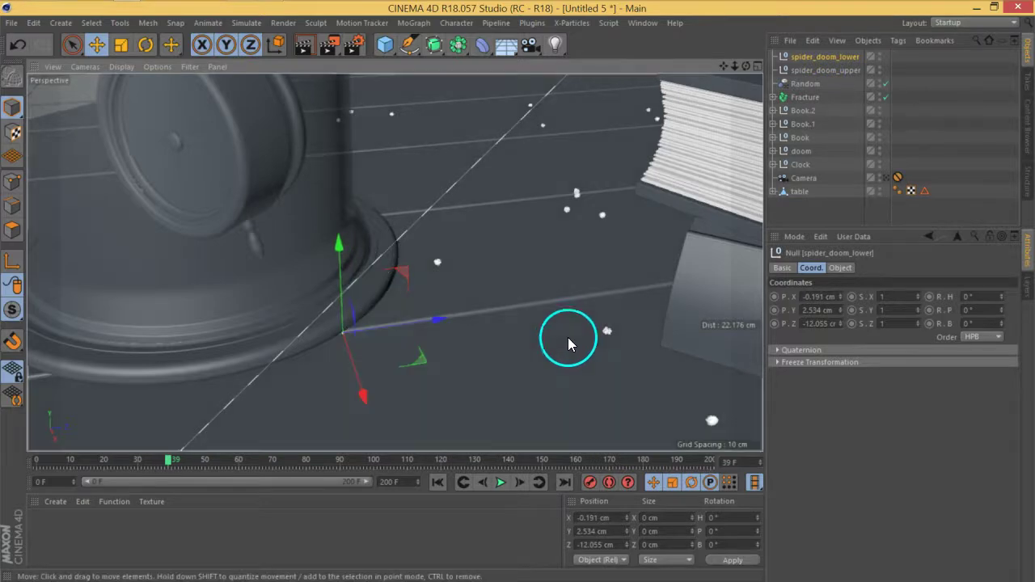
- Nudge spider_doom_upper along Z to about -9.23 cm, close against the dome base's curved edge
alt+drag(608, 317, 564, 263)
click(825, 70)
scroll(328, 283, up, 10)
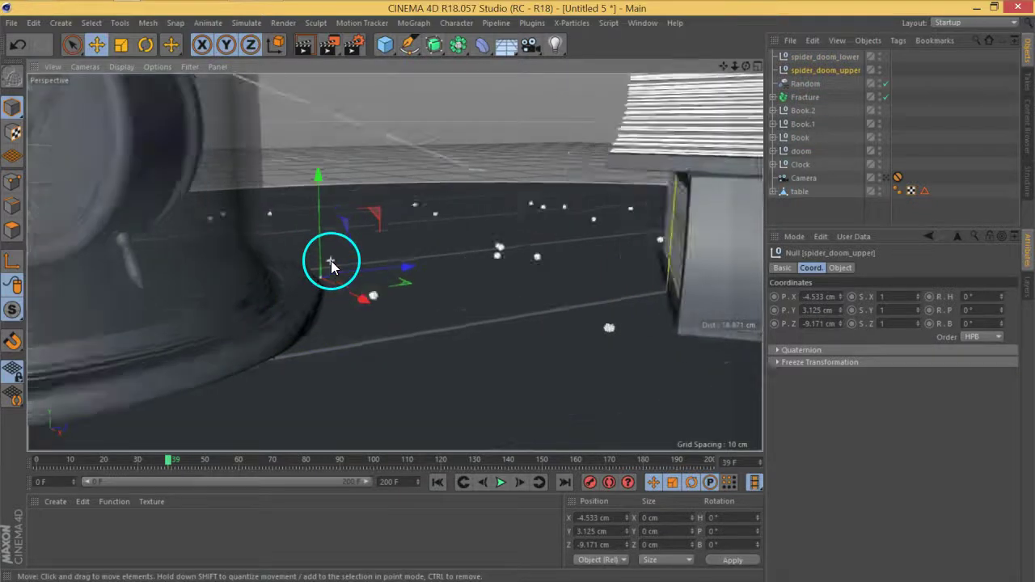
drag(330, 321, 310, 324)
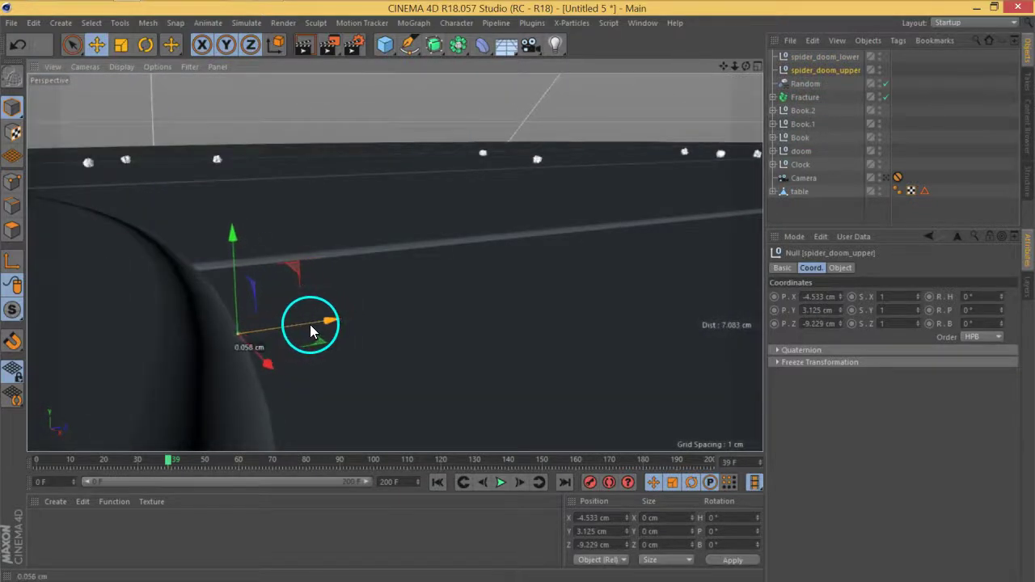
- Display both spider_doom_lower and spider_doom_upper as spheres oriented to the XY plane
shift+click(823, 58)
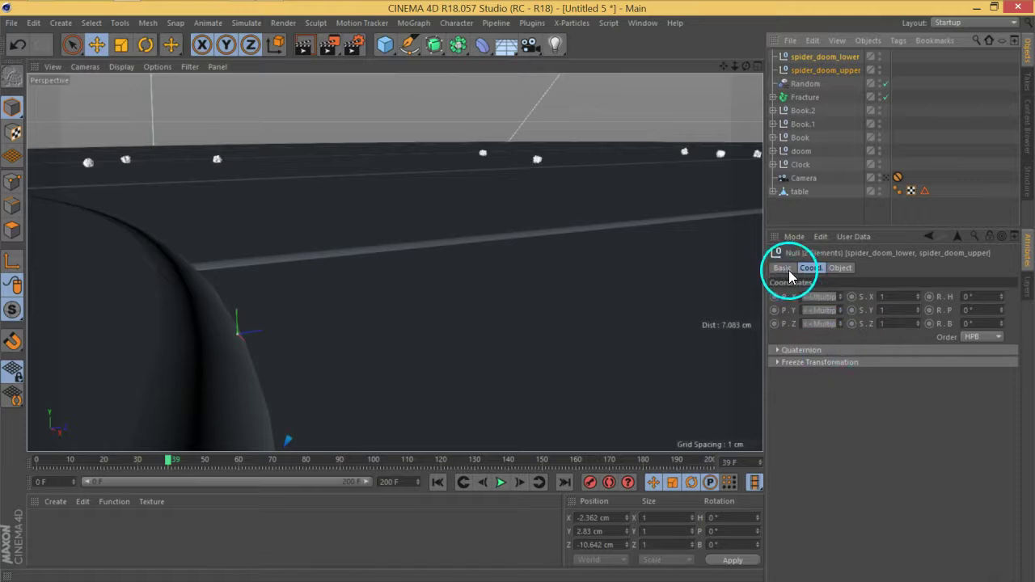
click(839, 268)
click(846, 300)
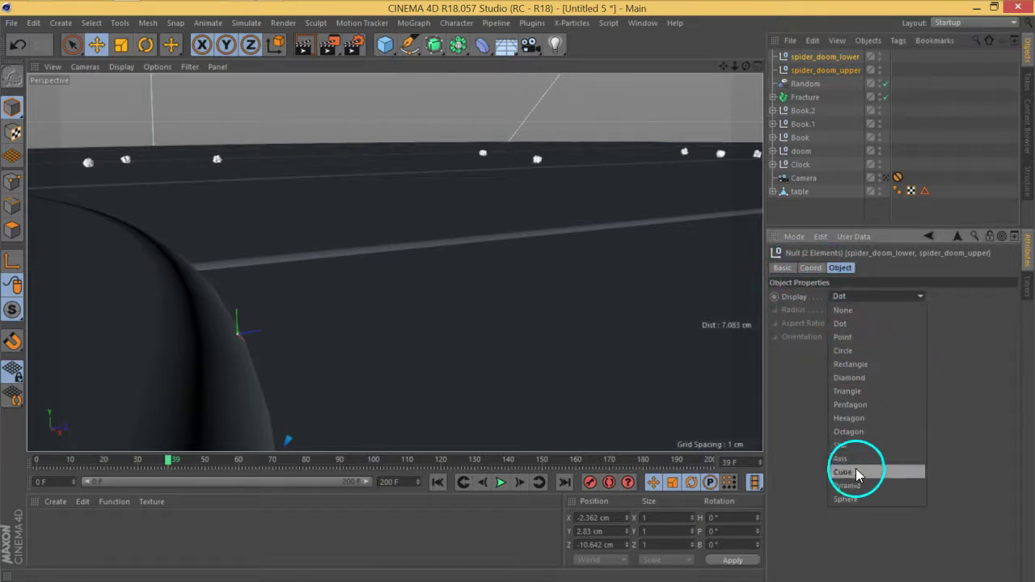
click(861, 499)
click(864, 338)
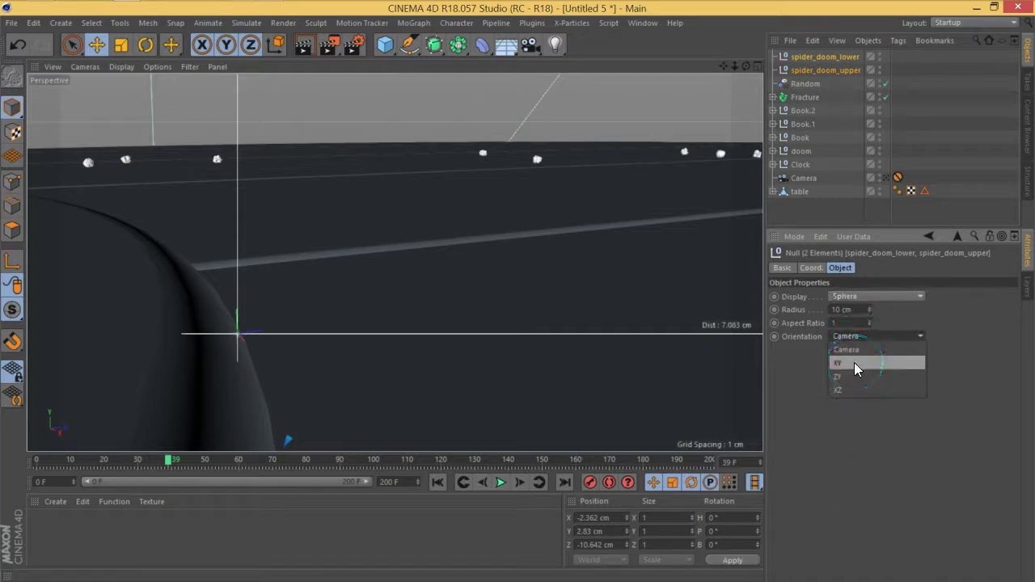
click(855, 363)
- Reduce the display radius of the two null spheres to 0.3 cm
click(861, 309)
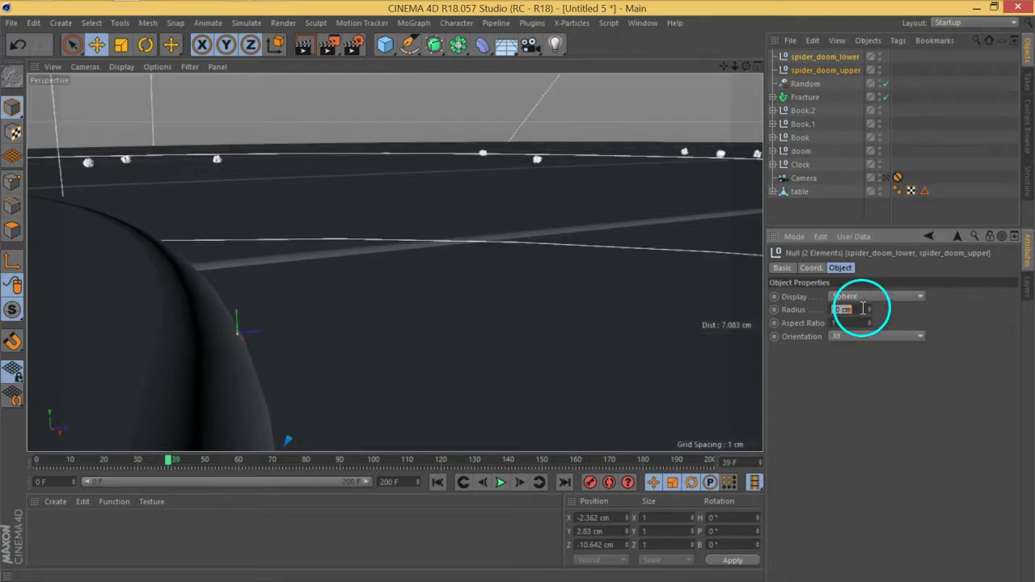
text(1)
key(Return)
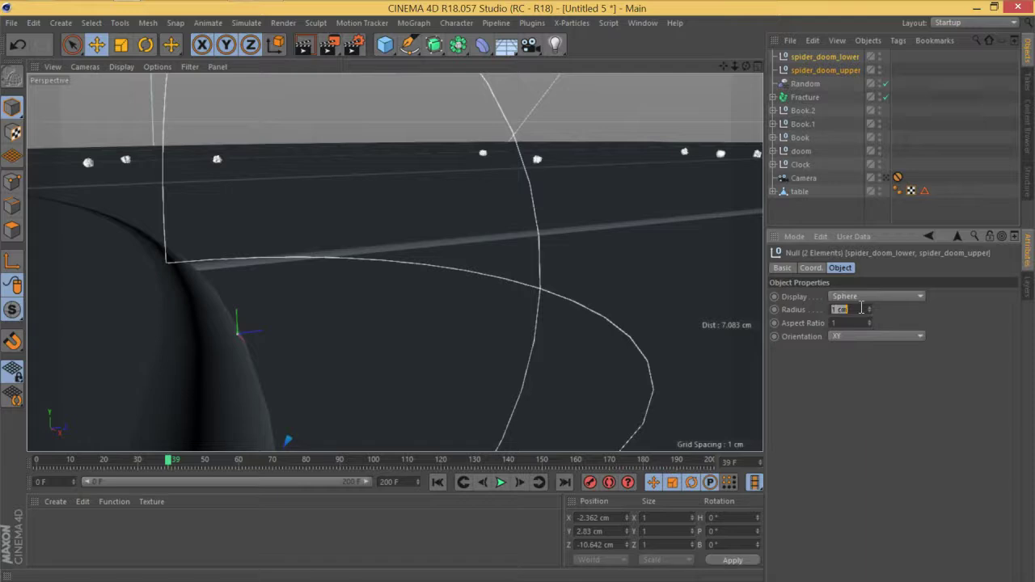
text(3)
key(Return)
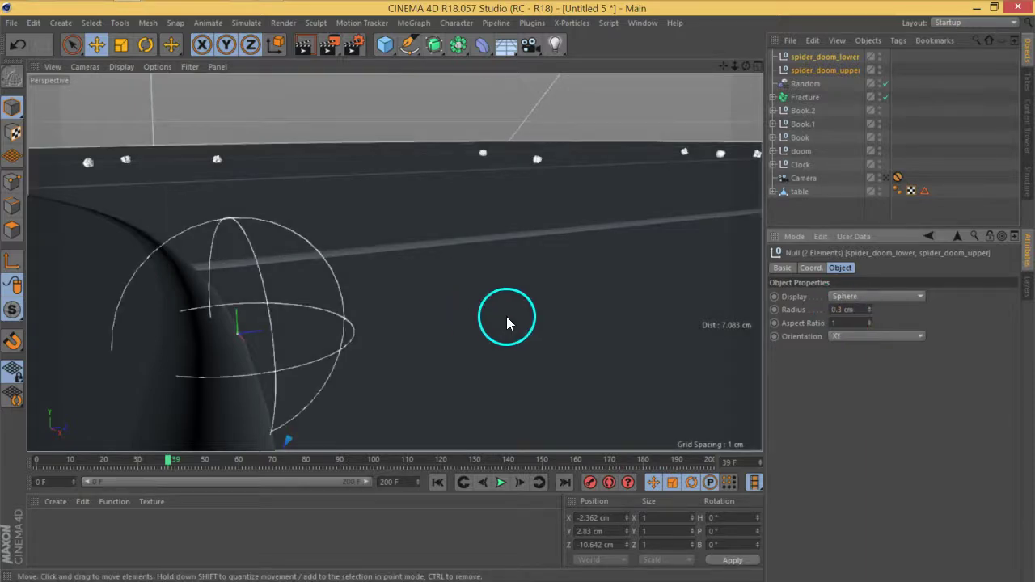
- Turn on a custom display color for both nulls, set it to red (H 0°, S 89%, V 100%), and clear the selection
alt+middle_drag(509, 318, 489, 295)
scroll(491, 292, down, 5)
scroll(491, 292, down, 3)
alt+drag(396, 261, 505, 330)
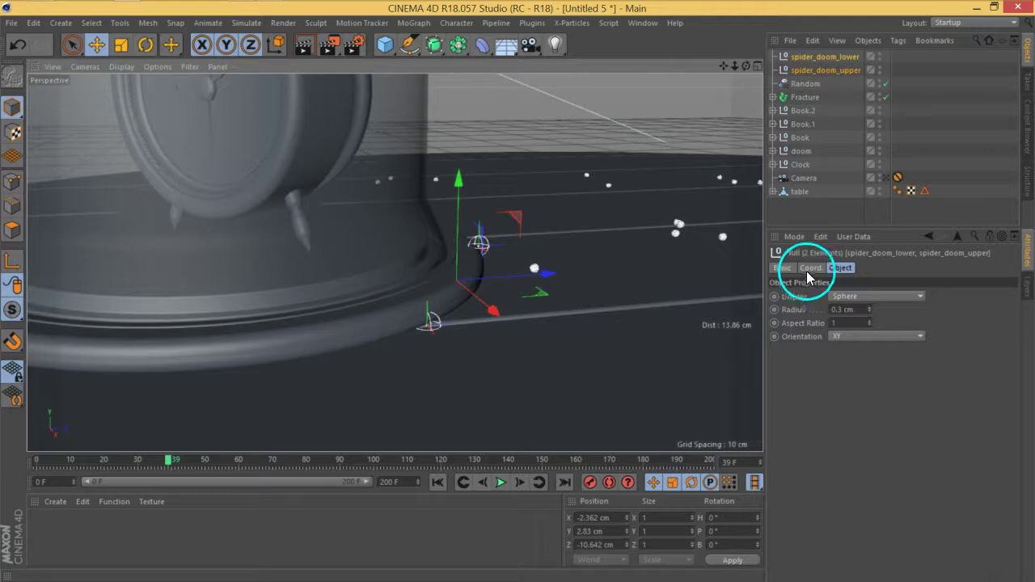
click(808, 269)
click(787, 269)
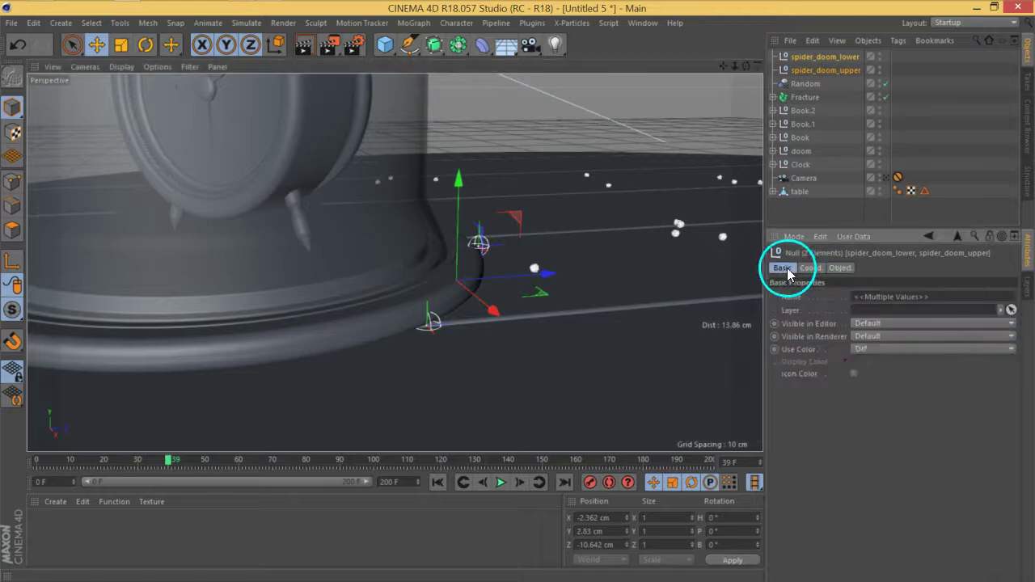
click(862, 348)
click(866, 384)
click(860, 362)
click(910, 376)
click(950, 376)
click(842, 410)
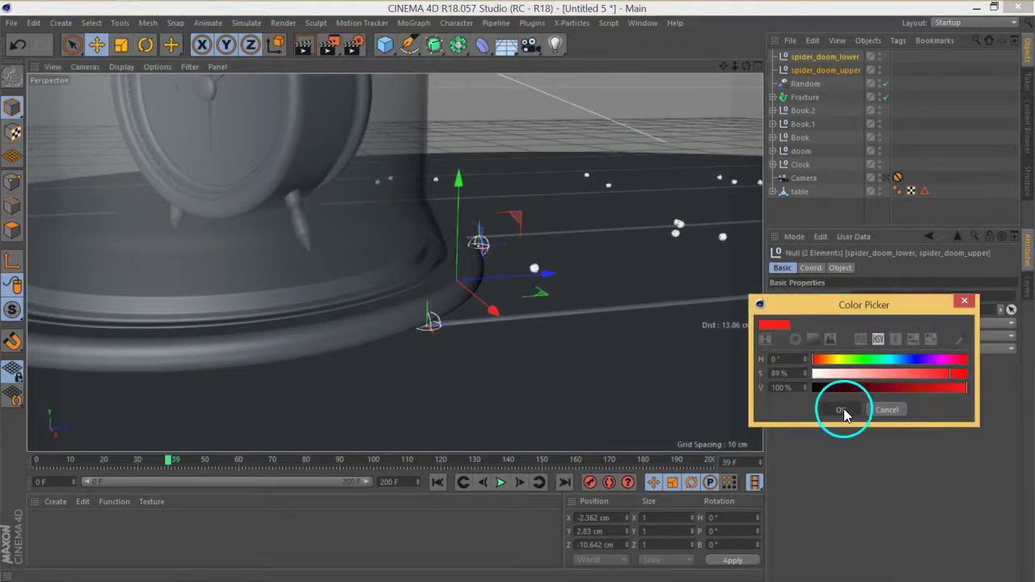
click(939, 153)
click(578, 295)
- In the Right view, draw a three-point Bezier spline from the upper book's top corner through about Y 5.8, Z -5.2 cm to spider_doom_upper
alt+drag(578, 296, 508, 273)
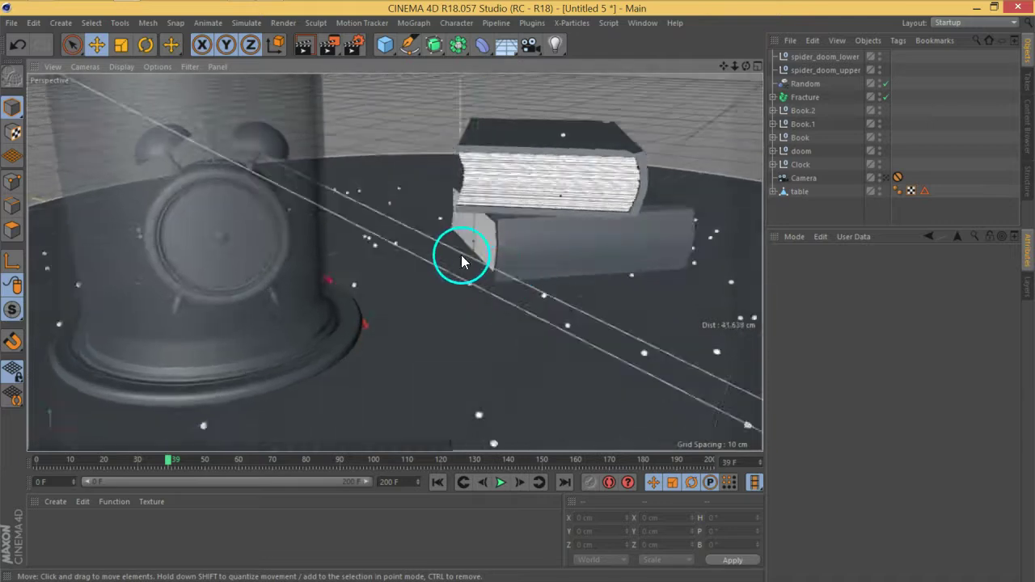
scroll(462, 256, up, 3)
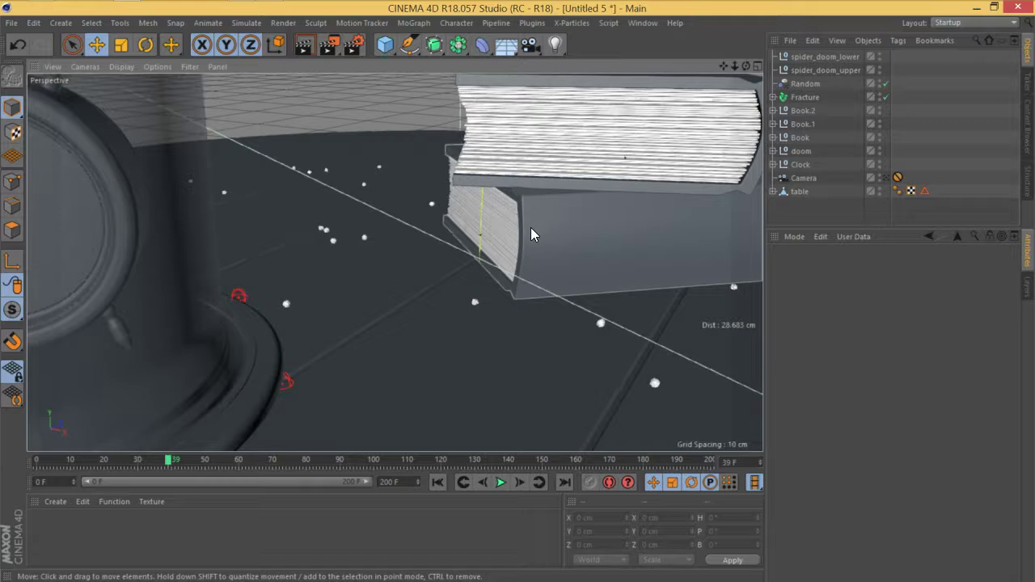
alt+drag(530, 227, 647, 154)
click(757, 67)
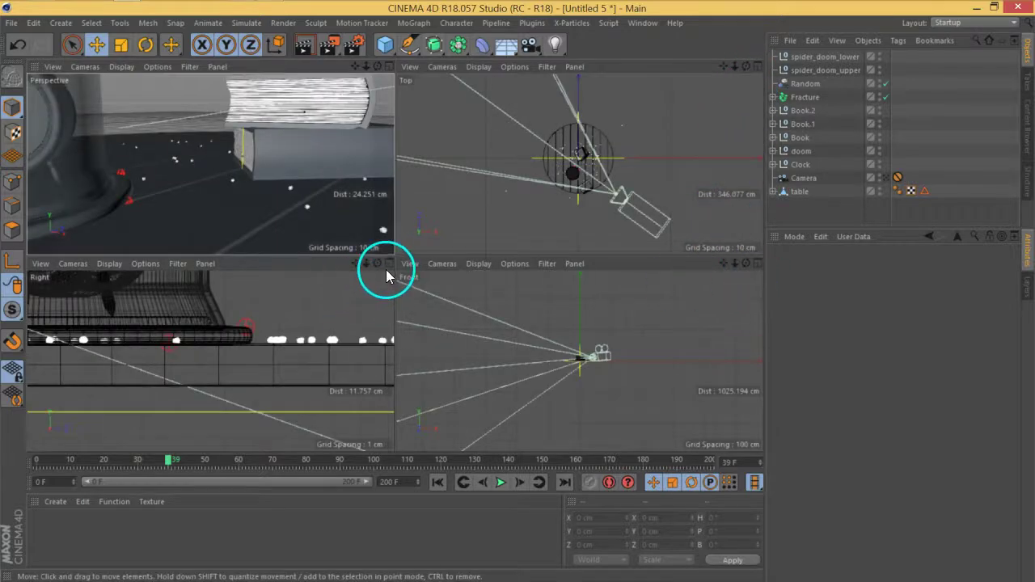
middle_click(329, 254)
scroll(407, 242, up, 4)
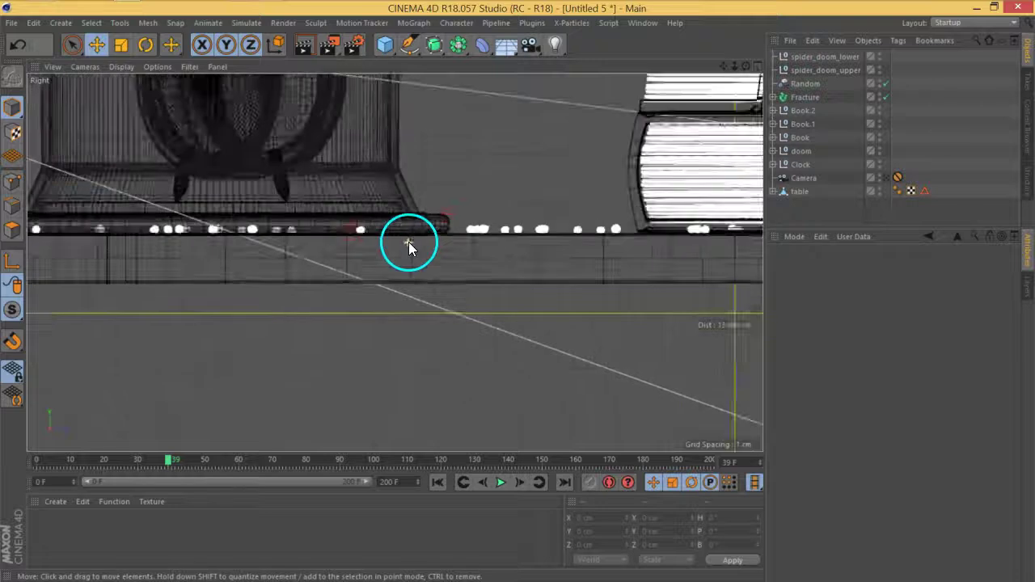
middle_drag(619, 145, 516, 233)
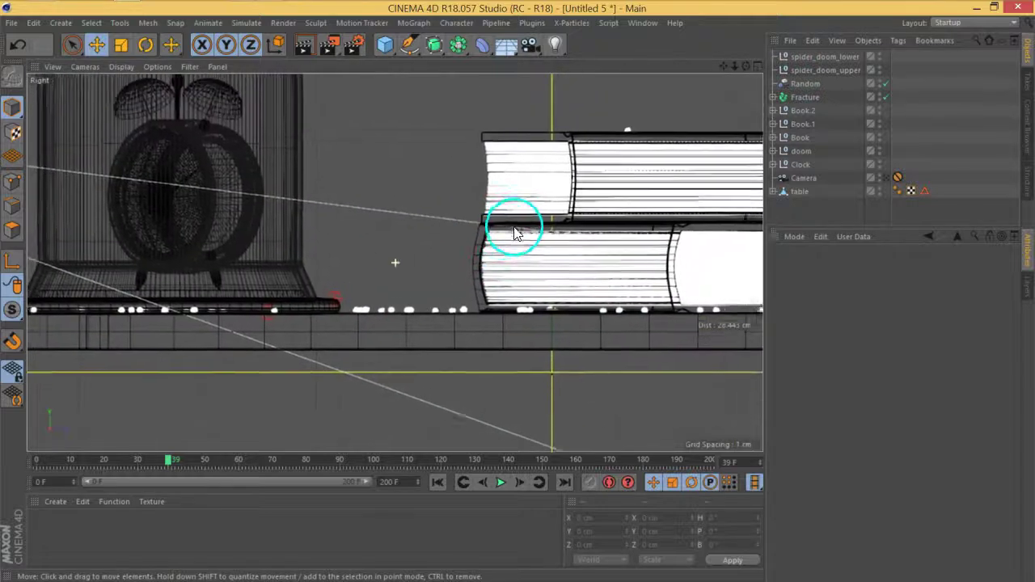
click(408, 43)
alt+middle_drag(485, 224, 628, 202)
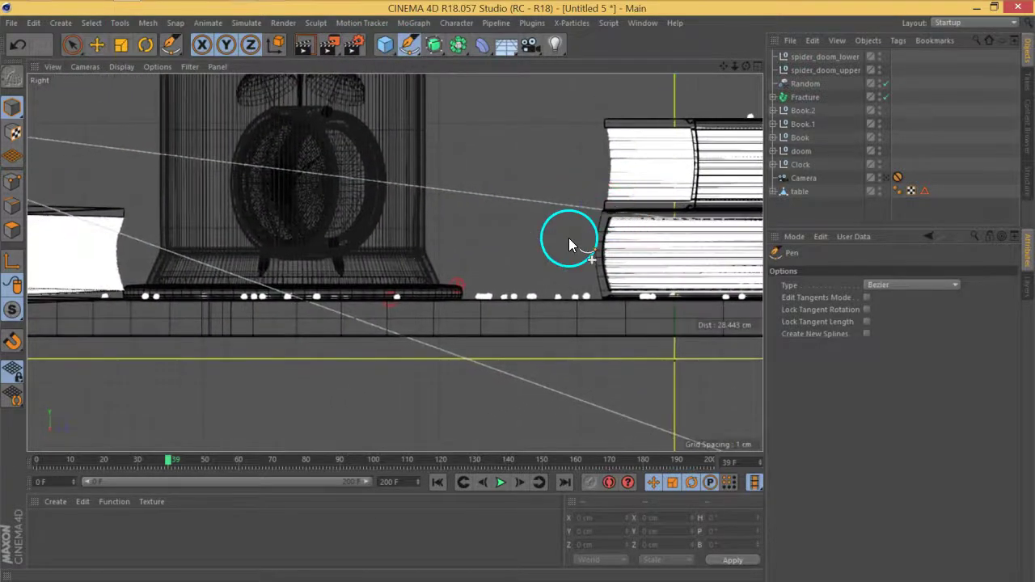
alt+right_drag(569, 237, 581, 239)
alt+middle_drag(637, 206, 538, 254)
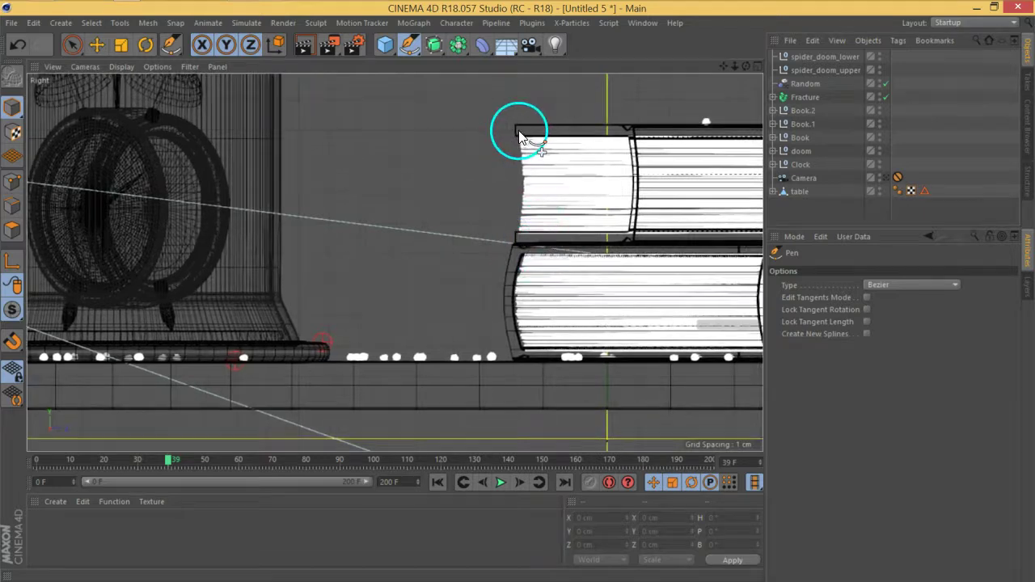
click(511, 159)
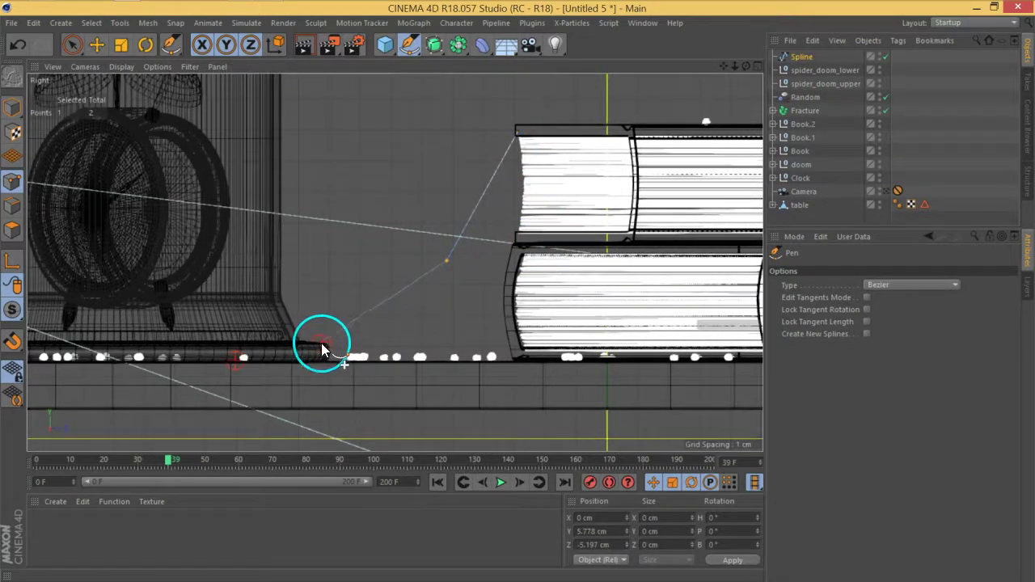
click(876, 63)
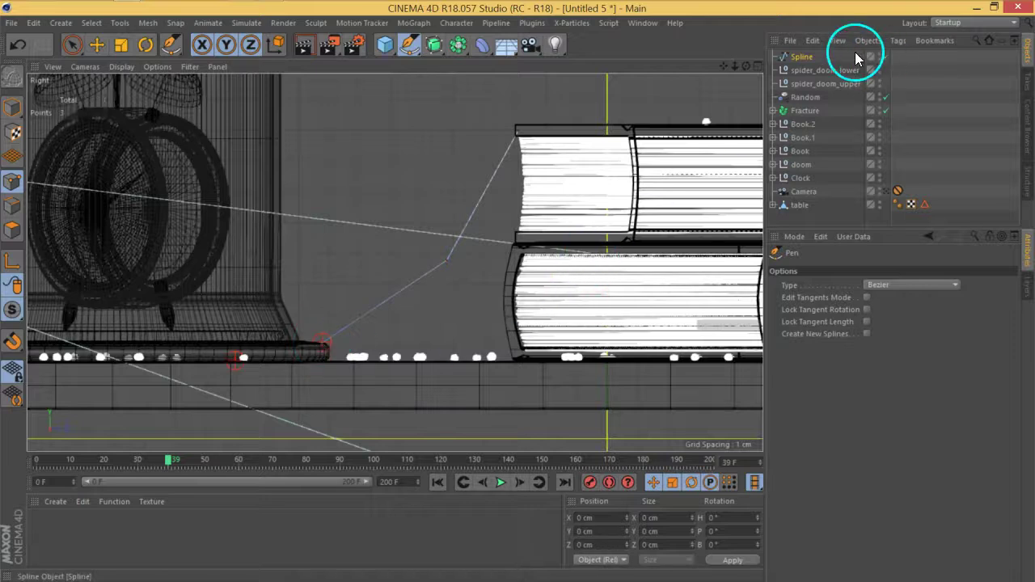
- Draw a separate three-point spline from where the books meet through about Y 4.3, Z -5.1 cm to near spider_doom_upper
click(550, 271)
alt+middle_drag(518, 267, 586, 249)
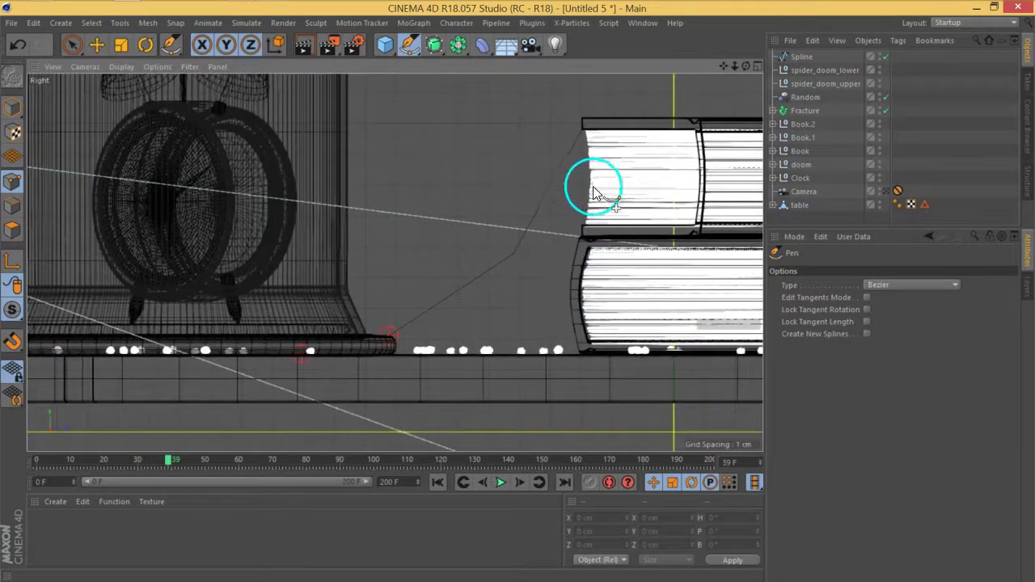
drag(583, 232, 515, 298)
drag(392, 338, 392, 343)
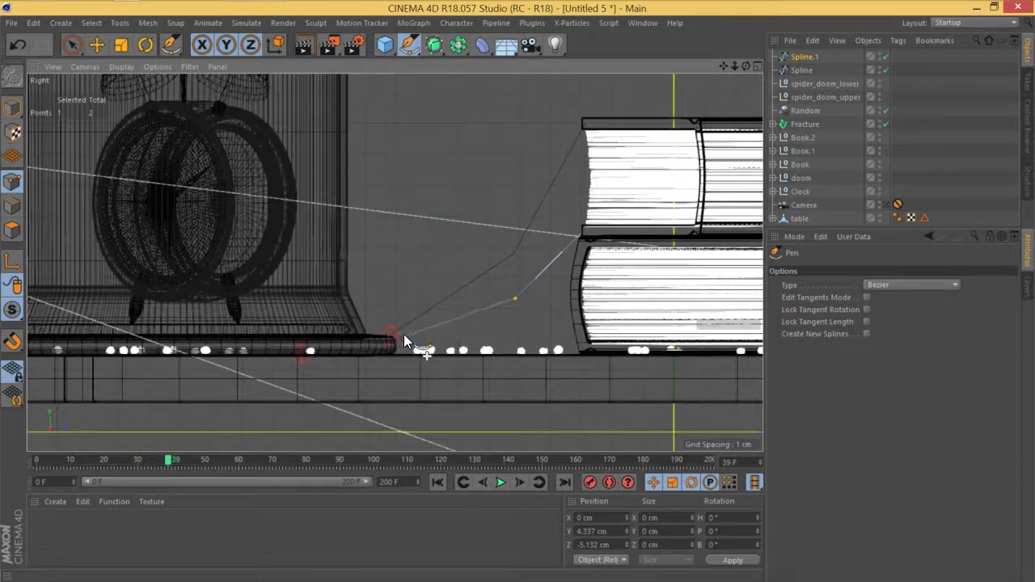
click(396, 325)
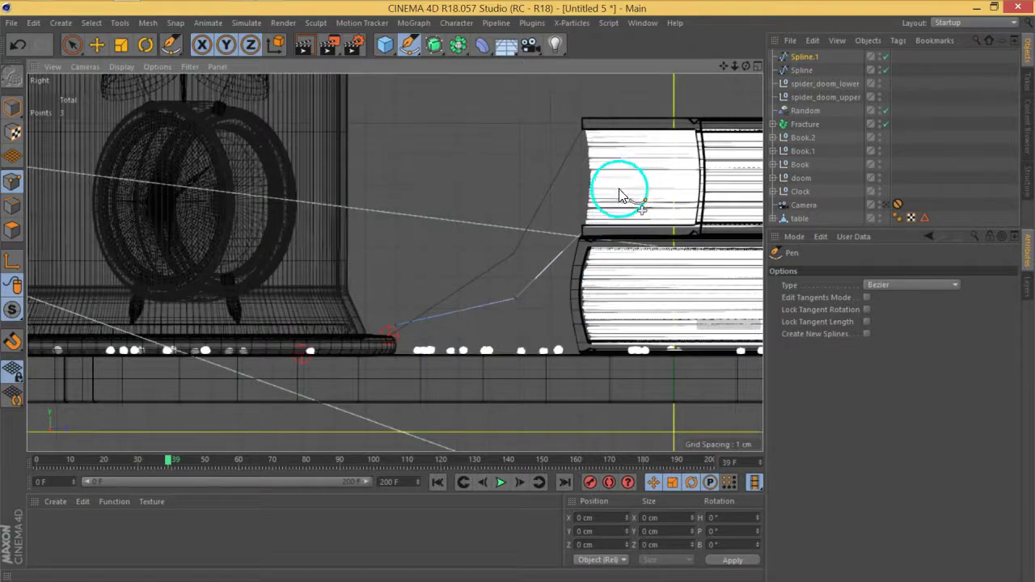
- Try to draw a third strand from the upper book's pages to spider_doom_upper and check it in the Perspective view
alt+middle_drag(621, 190, 614, 195)
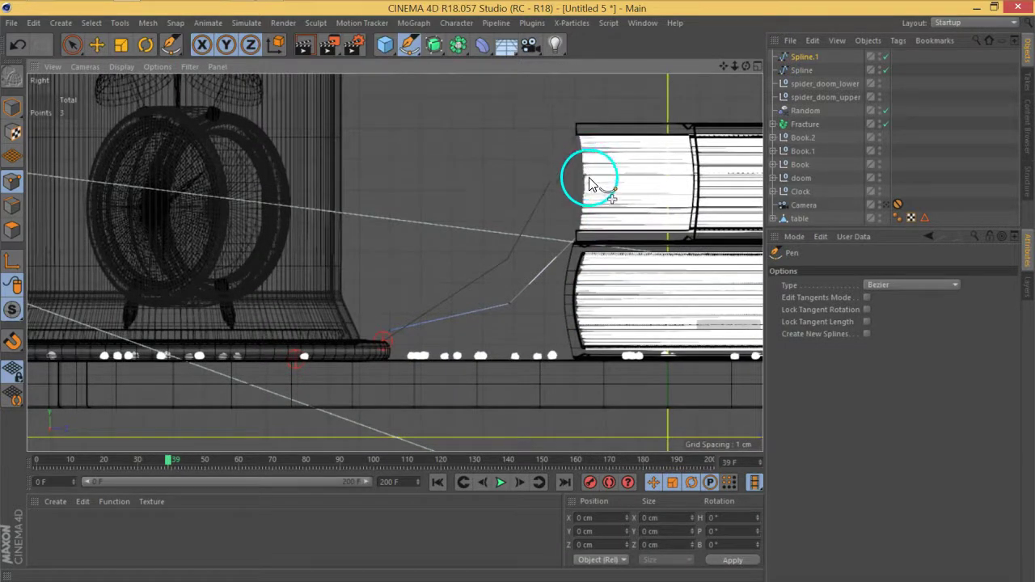
click(537, 252)
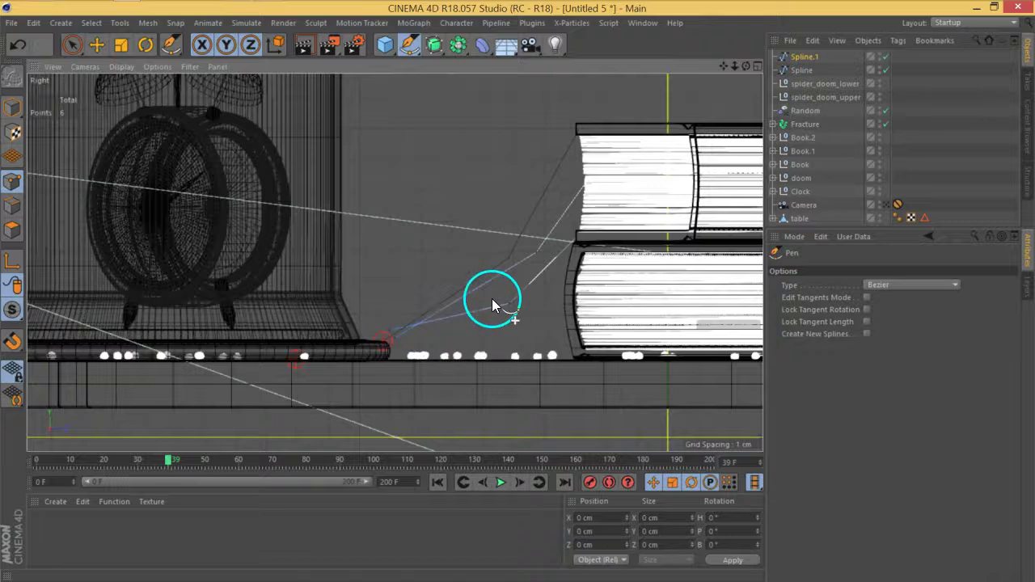
alt+middle_drag(519, 289, 517, 273)
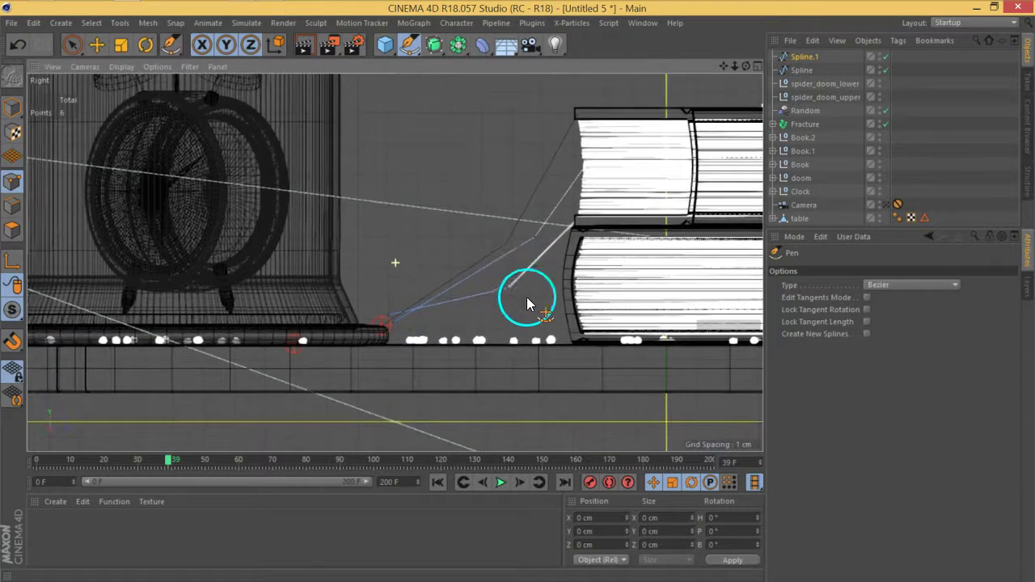
click(758, 67)
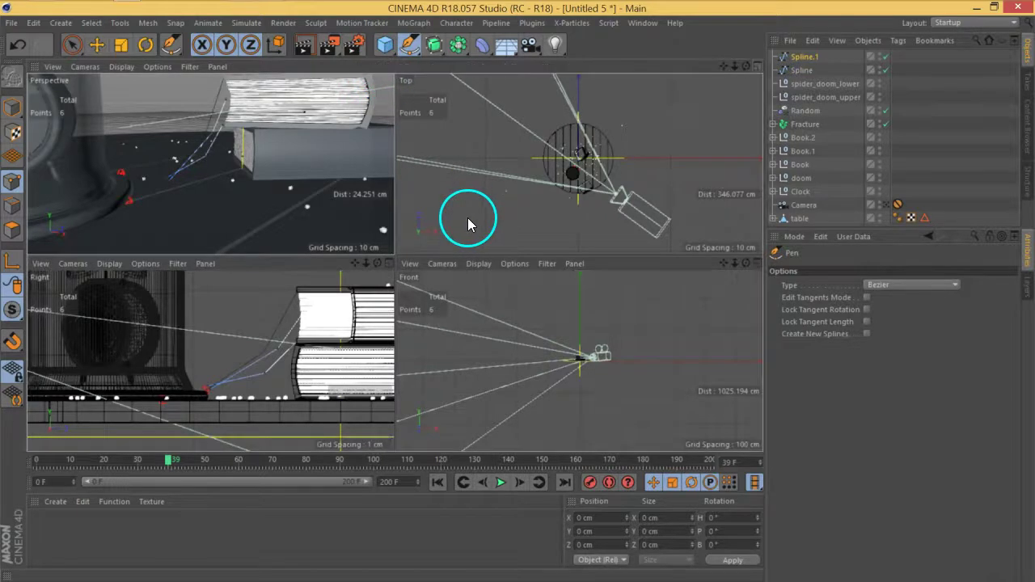
key(F1)
alt+drag(457, 260, 467, 215)
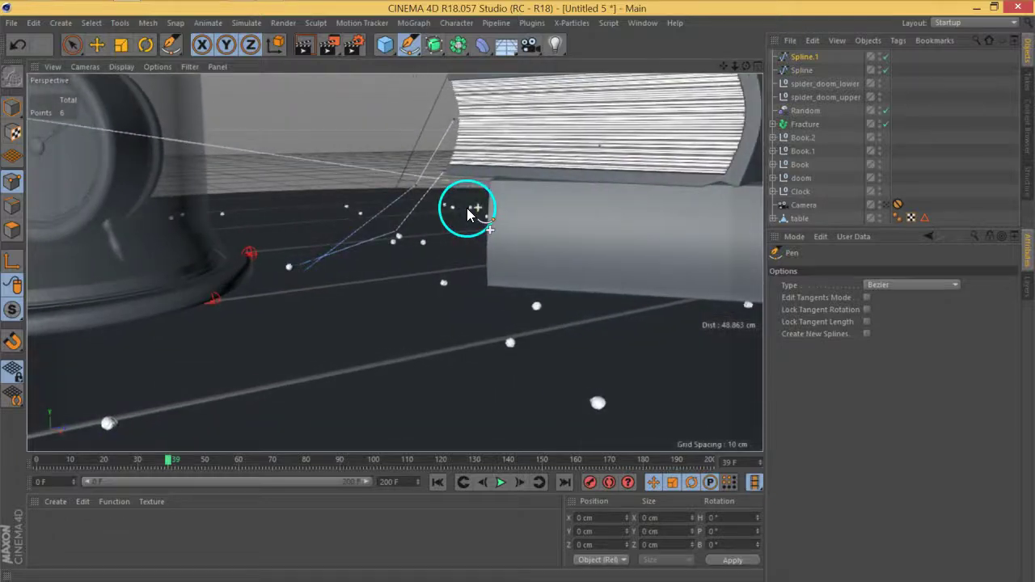
- With nothing selected, draw a separate spline in the Right view from the upper book's pages through about Y 4.7, Z -5.4 cm to spider_doom_upper
click(828, 71)
alt+middle_drag(491, 168, 494, 178)
alt+drag(495, 178, 486, 182)
key(F3)
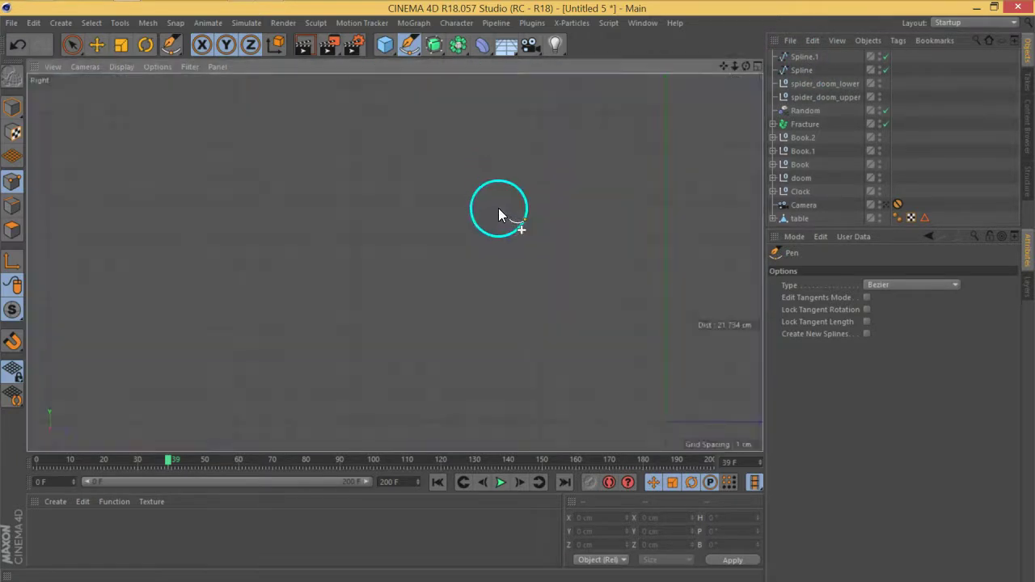
scroll(583, 203, up, 2)
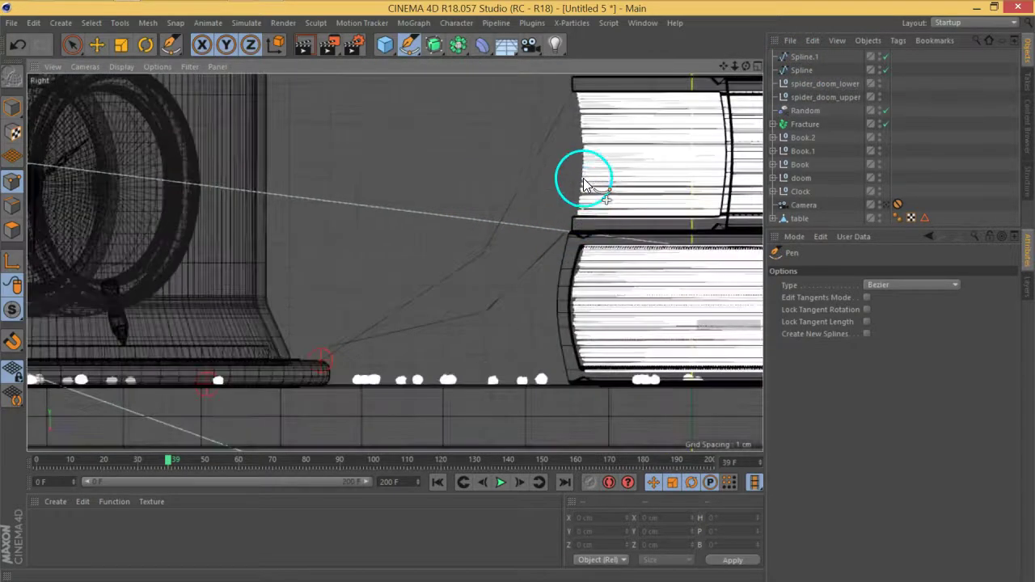
click(591, 160)
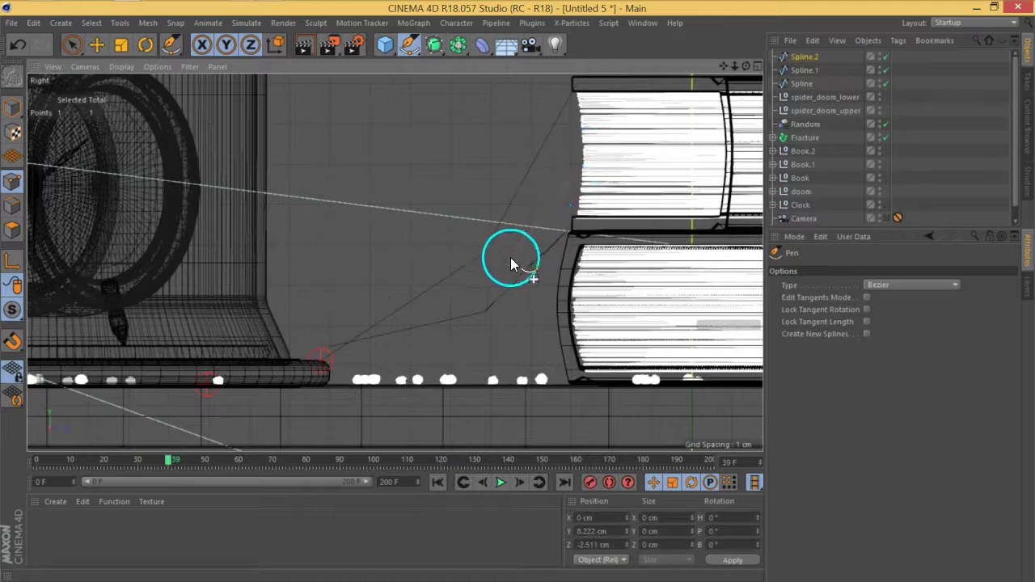
click(472, 296)
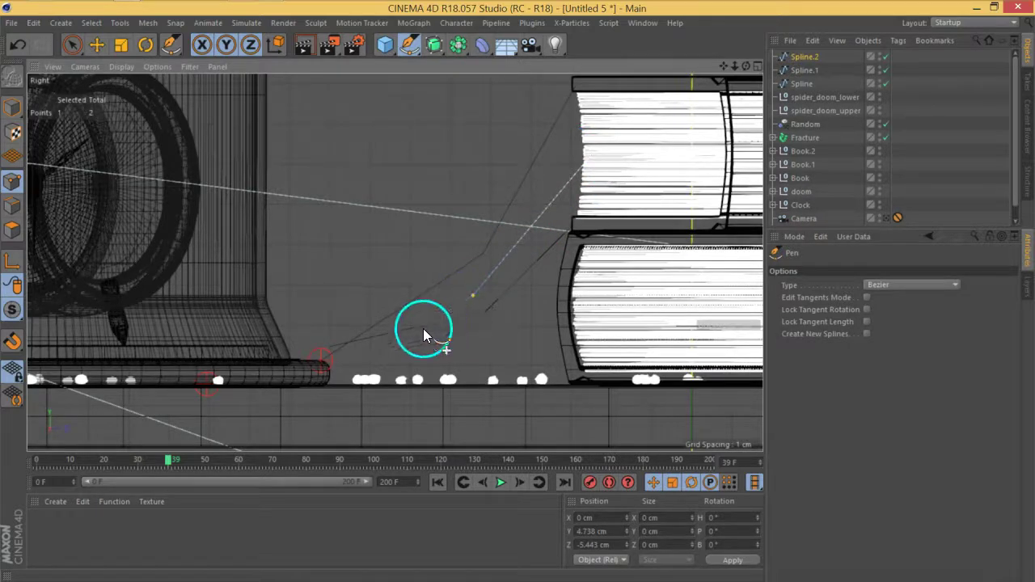
click(333, 359)
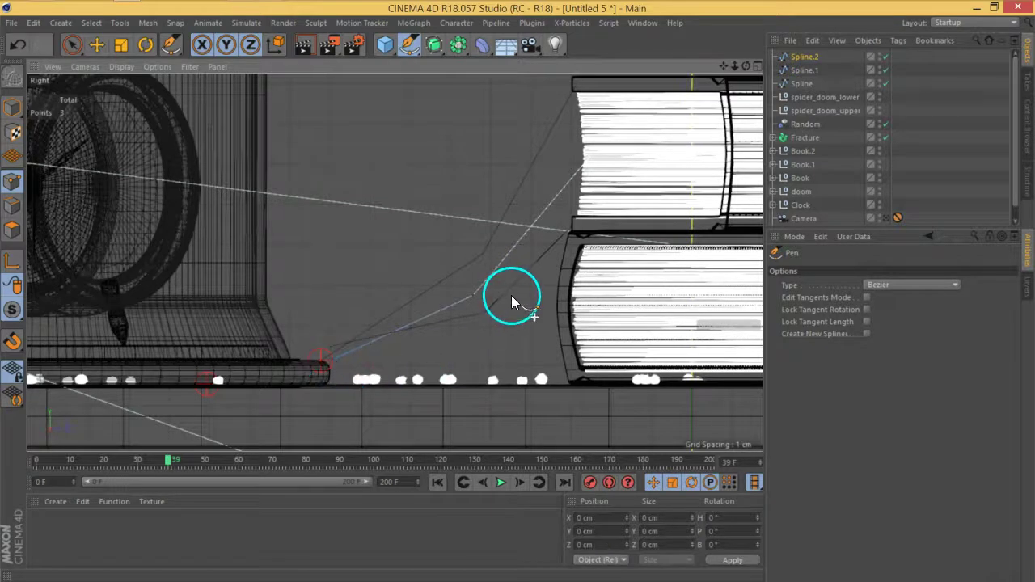
- In the Perspective view, move the upper end point of Spline to the upper book's top corner, to about X 0.15 cm
key(F1)
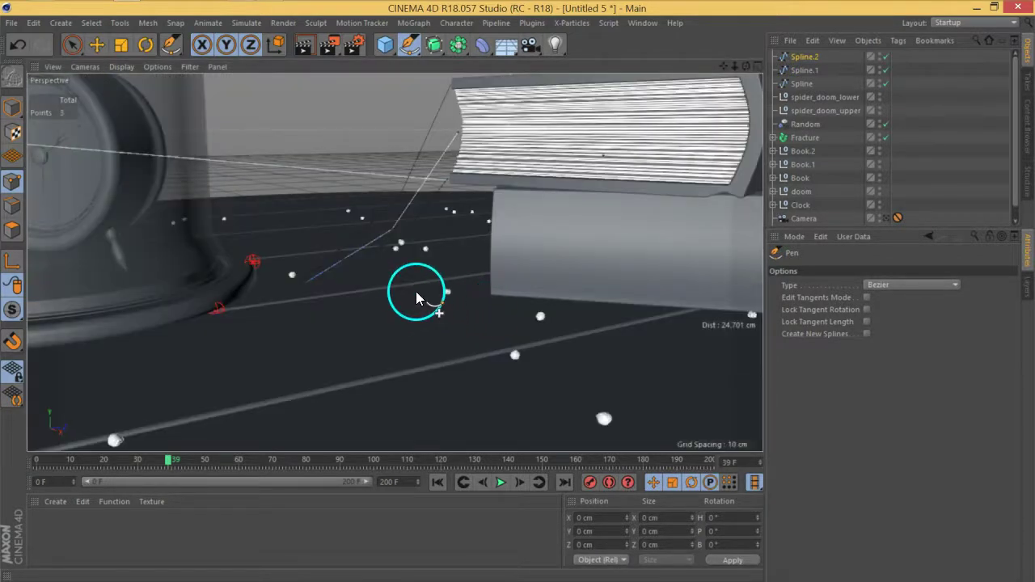
alt+middle_drag(430, 289, 449, 293)
click(72, 44)
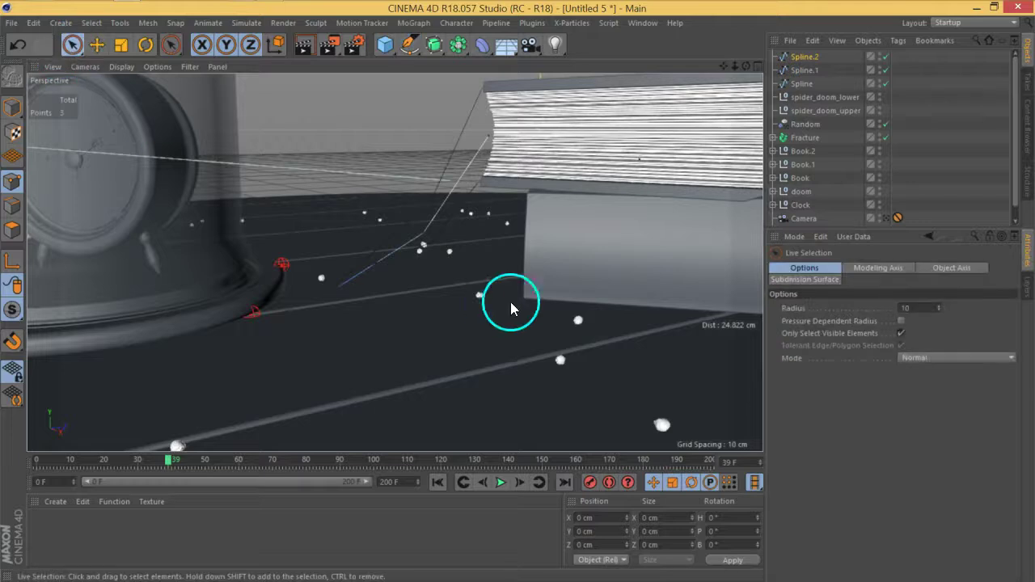
alt+drag(424, 243, 429, 245)
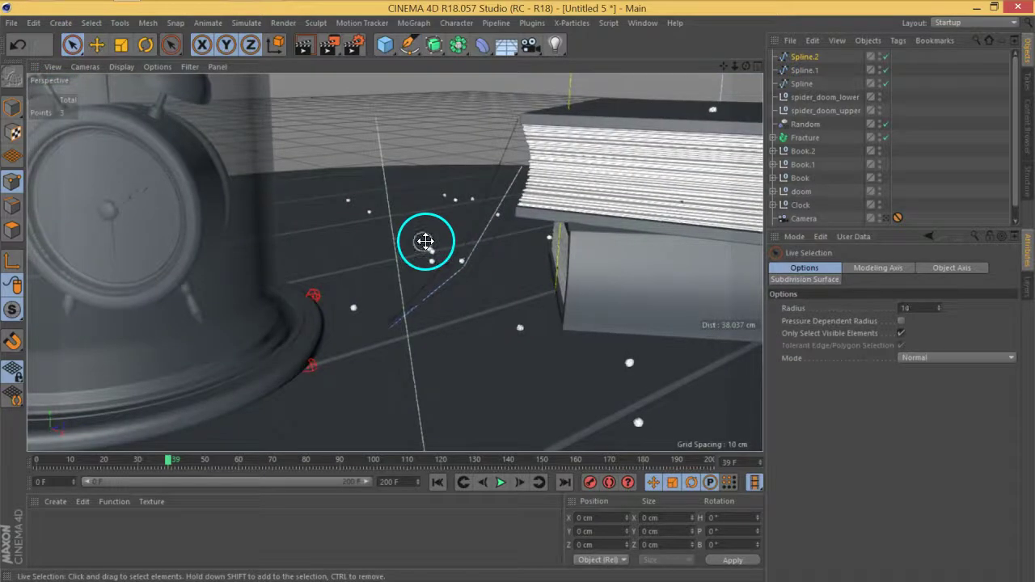
click(805, 82)
alt+drag(567, 157, 509, 152)
click(515, 123)
alt+drag(441, 165, 474, 203)
alt+drag(514, 172, 444, 280)
alt+drag(442, 226, 372, 222)
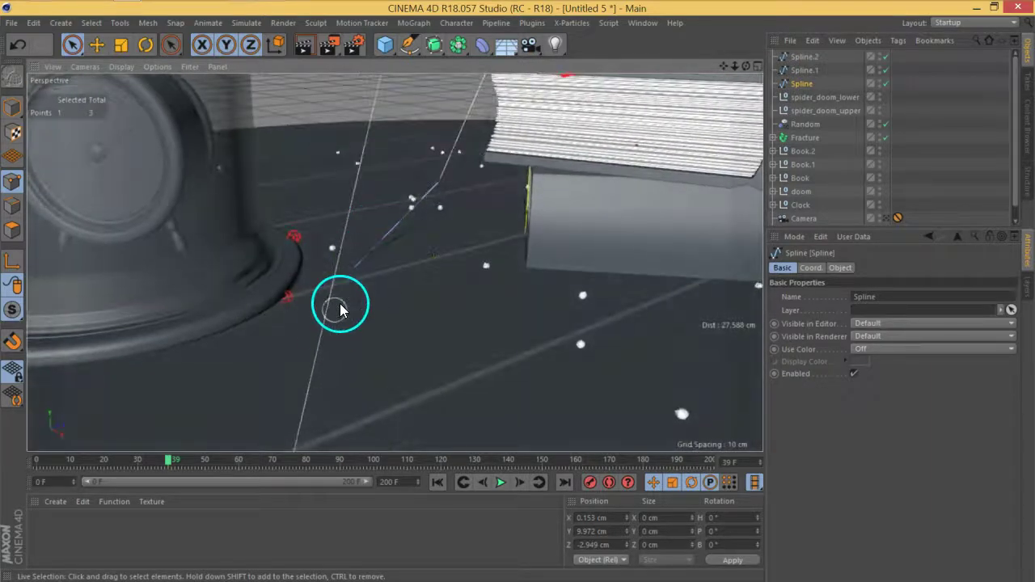
- Snap the lower end point of Spline onto the spider_doom_lower null, at about Y 2.69, Z -12.07 cm
click(348, 279)
scroll(331, 310, up, 3)
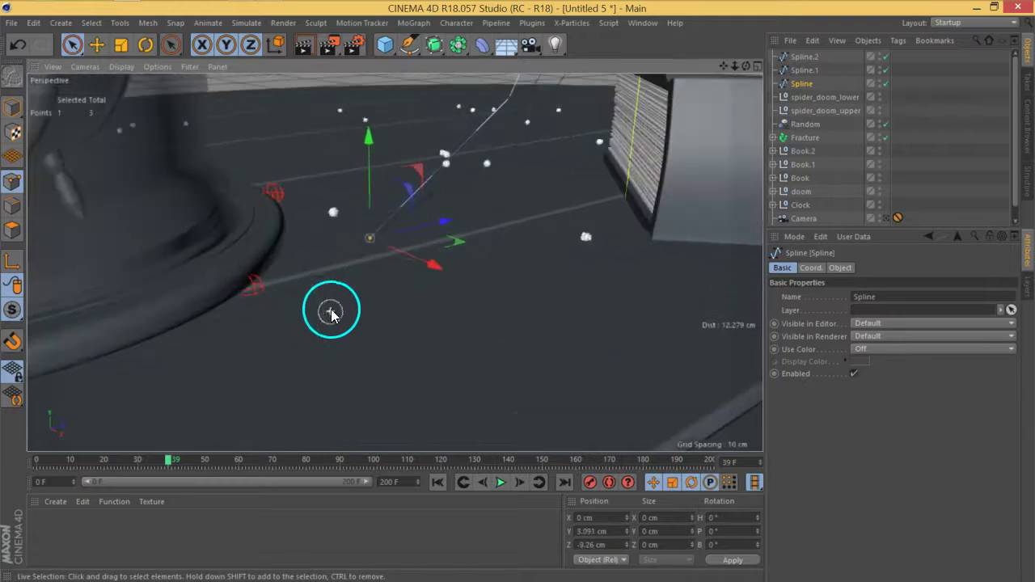
drag(425, 174, 189, 318)
click(13, 340)
drag(347, 272, 300, 235)
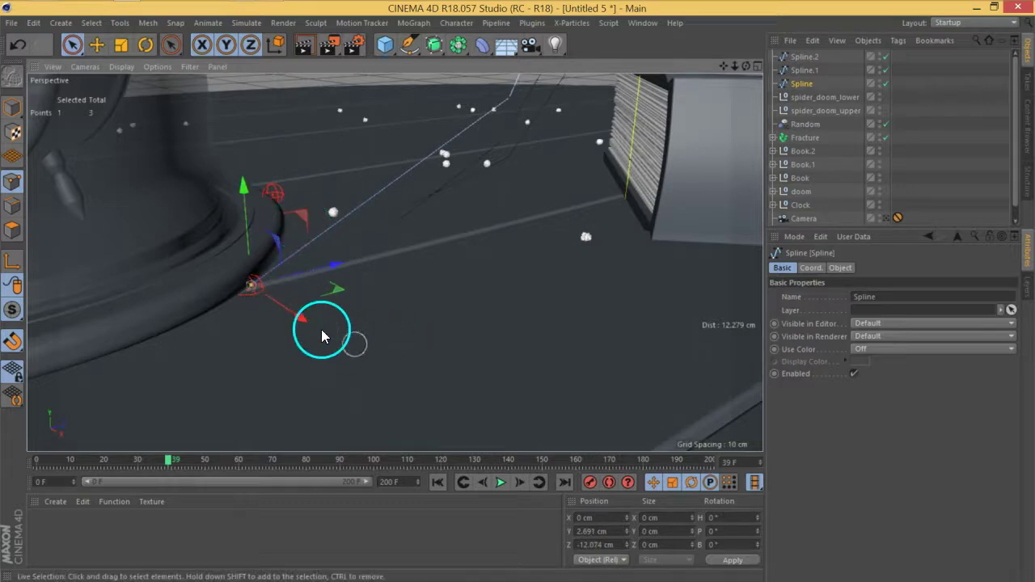
click(12, 342)
- Move the upper end point of Spline.1 onto the upper book's lower corner where the two books meet
alt+middle_drag(665, 183, 612, 290)
click(803, 69)
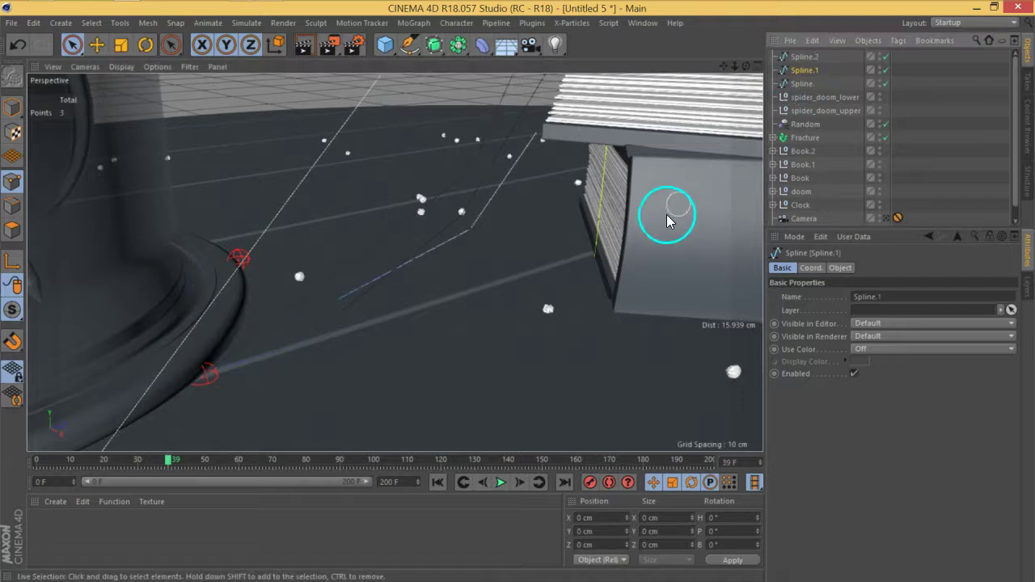
click(537, 150)
alt+drag(492, 224, 516, 282)
scroll(658, 287, up, 3)
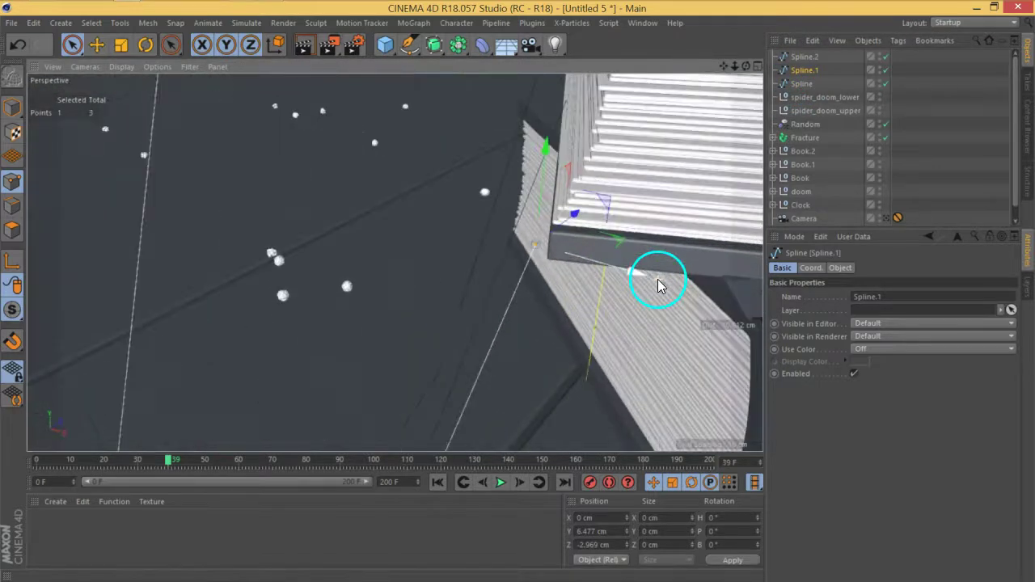
drag(622, 243, 641, 244)
alt+right_drag(528, 313, 506, 385)
alt+drag(507, 384, 654, 268)
- Move the lower end point of Spline.1 to spider_doom_lower, at about X -0.15, Y 2.6, Z -11.95 cm
click(538, 254)
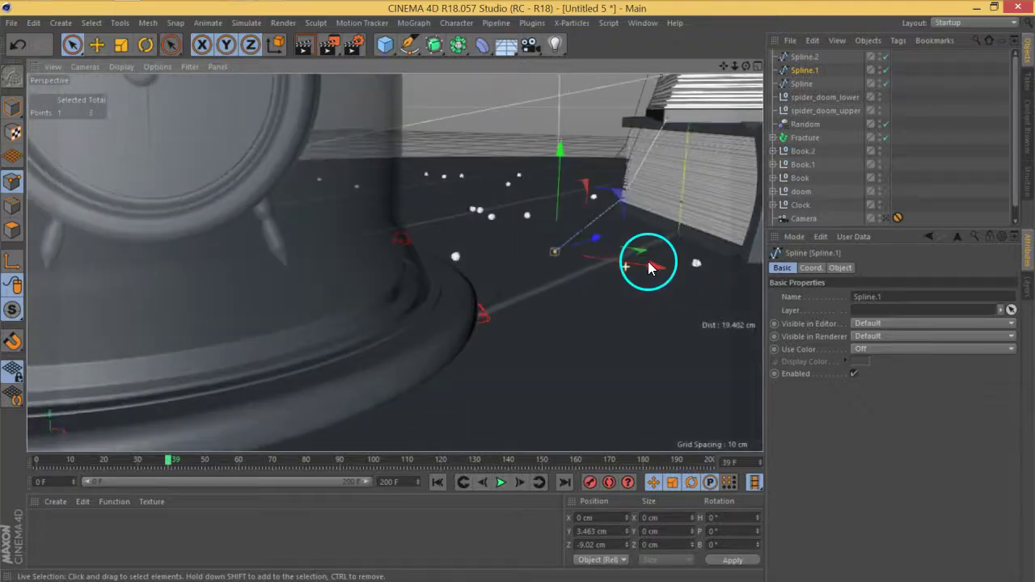
drag(621, 210, 607, 332)
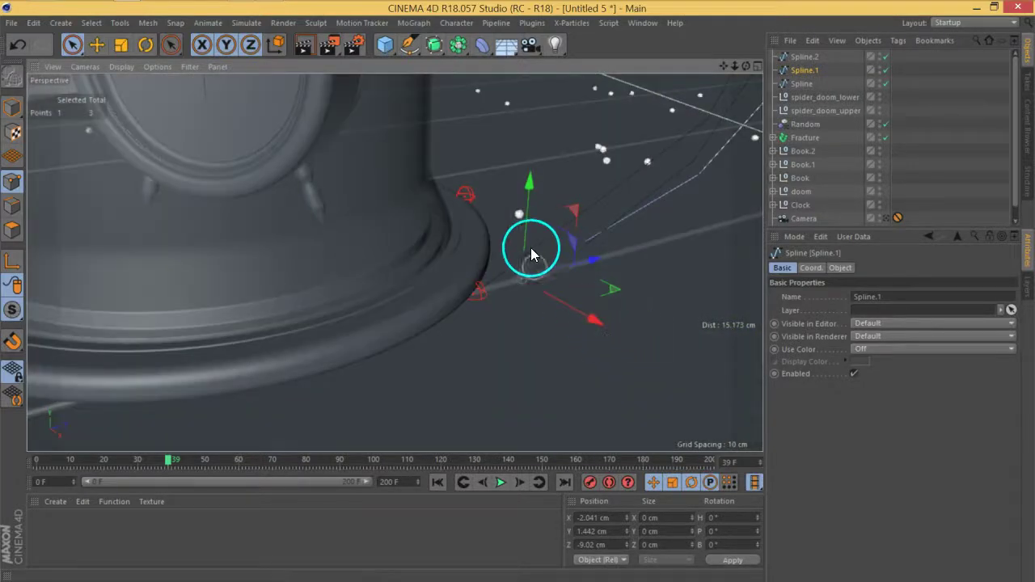
drag(525, 231, 530, 192)
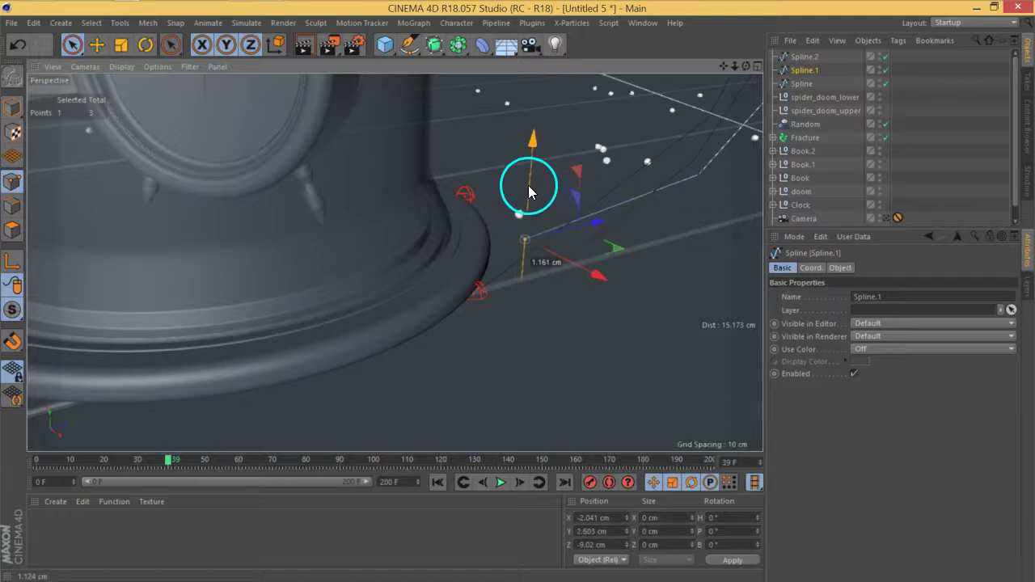
alt+drag(600, 252, 550, 353)
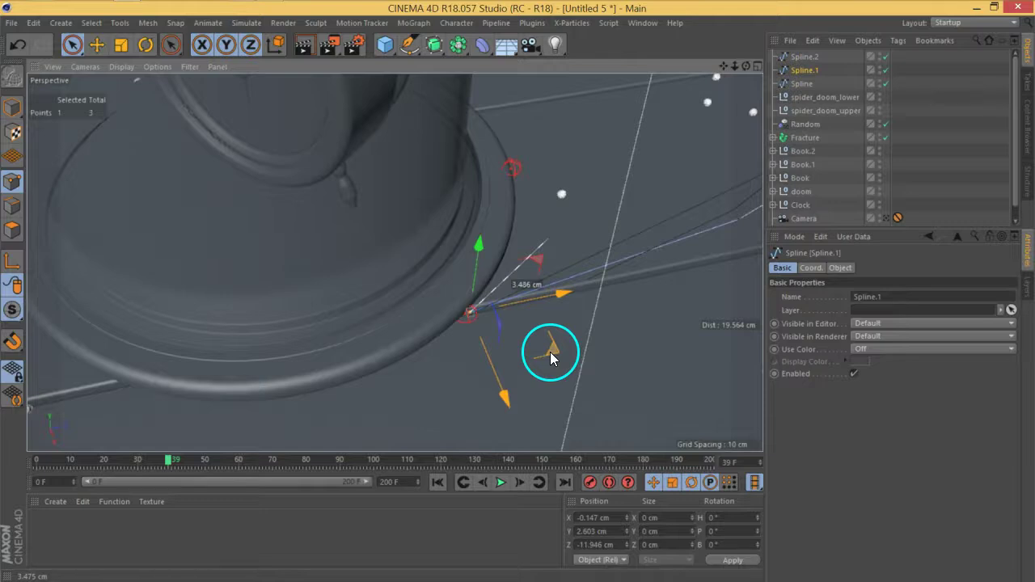
- Move the lower end point of Spline.2 to just above spider_doom_lower, at about X 0.34, Y 3.15, Z -12.12 cm
alt+drag(666, 343, 682, 299)
click(810, 58)
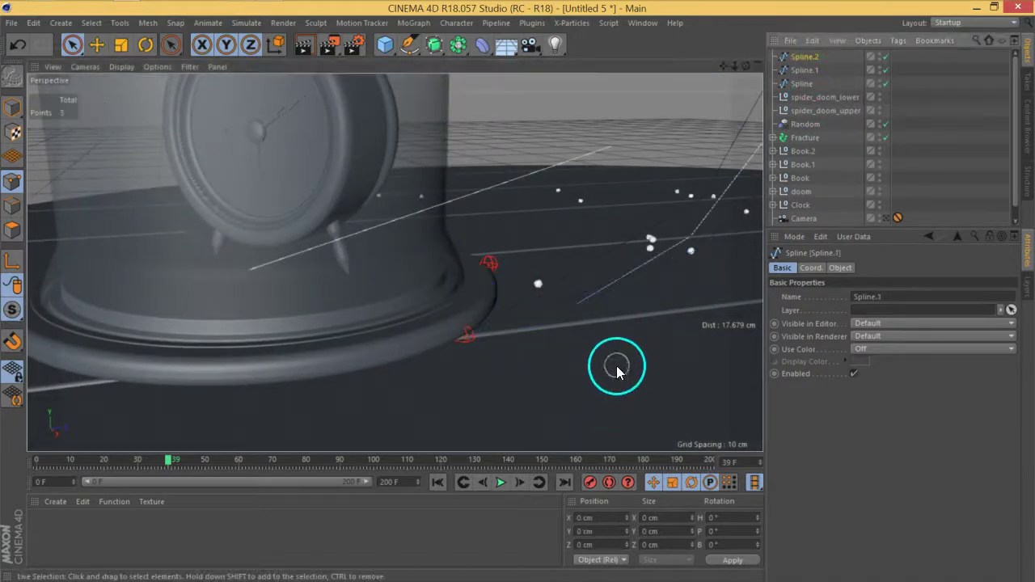
click(584, 302)
alt+drag(573, 288, 569, 238)
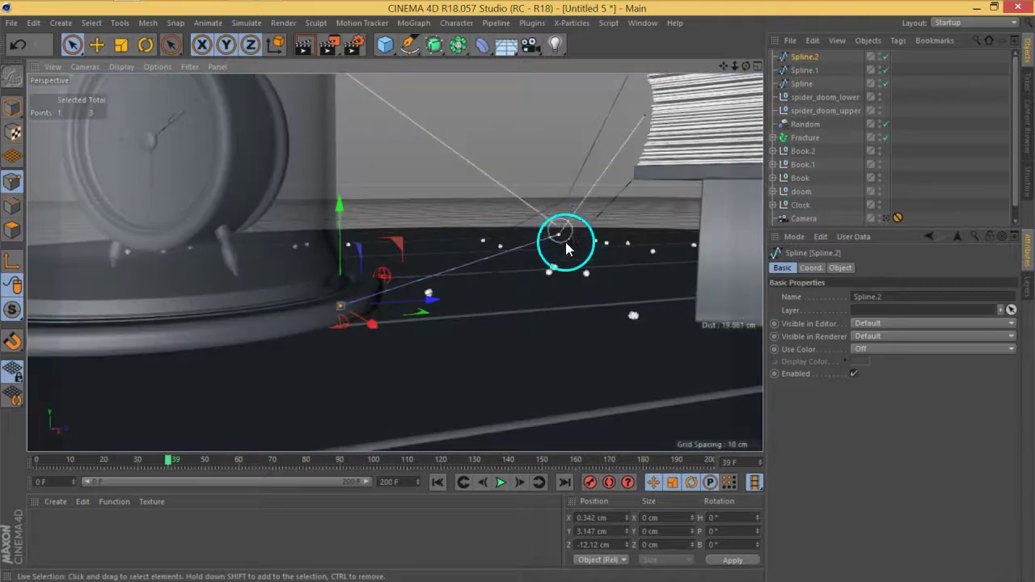
- Apply soft interpolation to the middle points of Spline, Spline.1 and Spline.2 together so the strands curve
click(804, 70)
shift+click(801, 84)
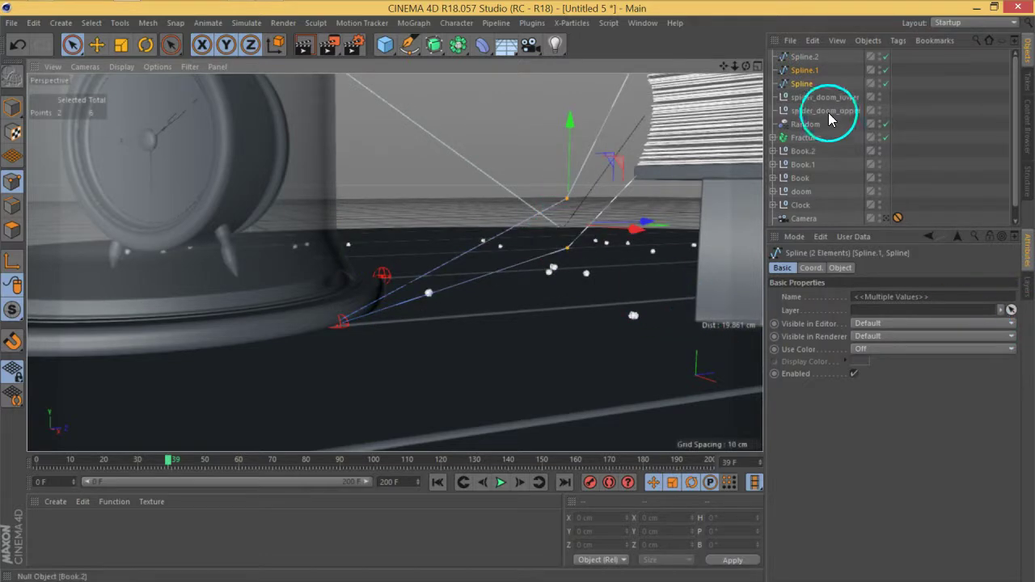
shift+click(804, 57)
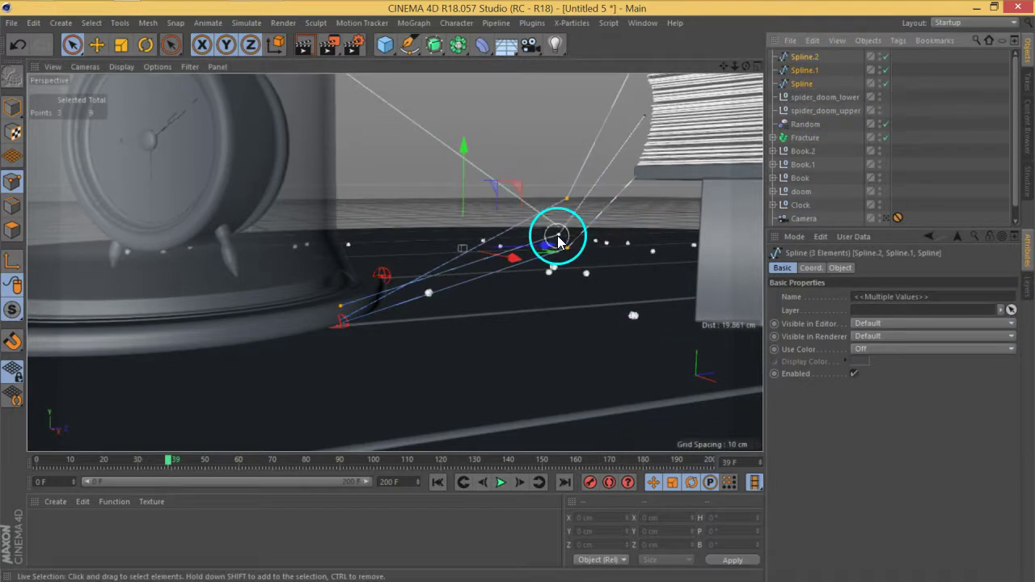
shift+click(559, 238)
right_click(561, 233)
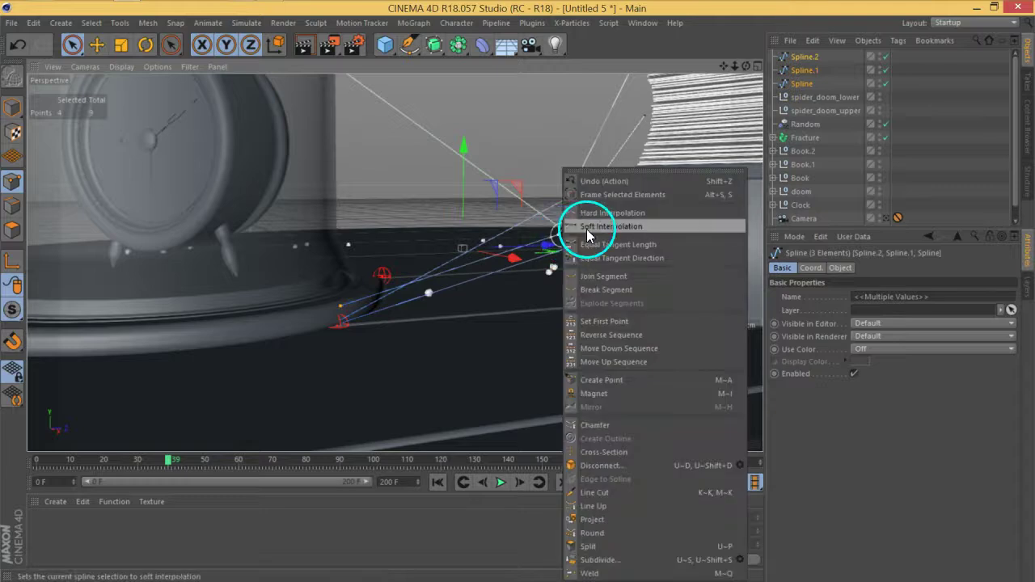
click(594, 227)
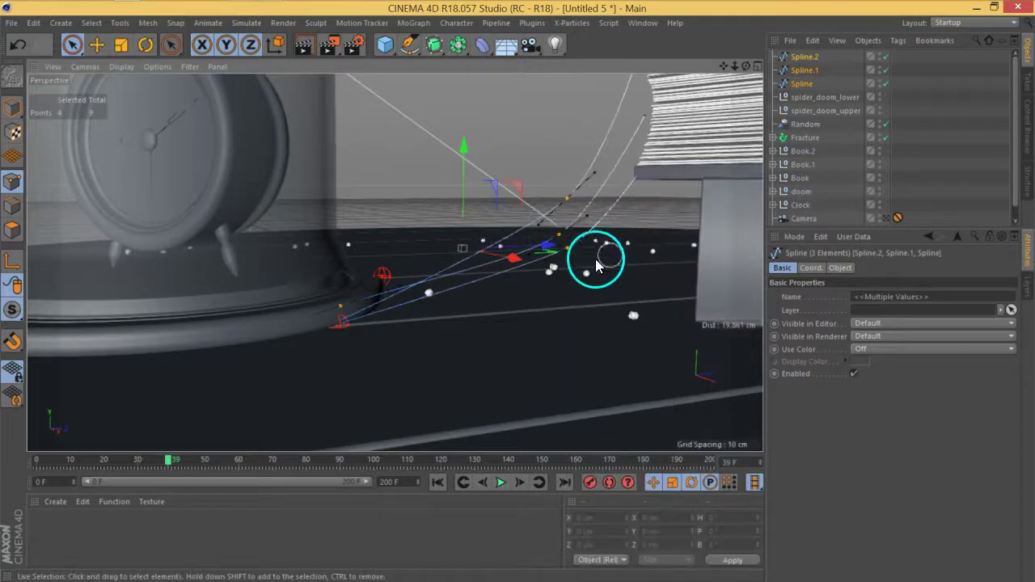
- Move the upper end point of Spline.2 about 0.42 cm along Z toward the upper book's pages
scroll(571, 245, up, 1)
alt+drag(575, 247, 635, 166)
alt+middle_drag(635, 166, 573, 200)
scroll(576, 188, up, 5)
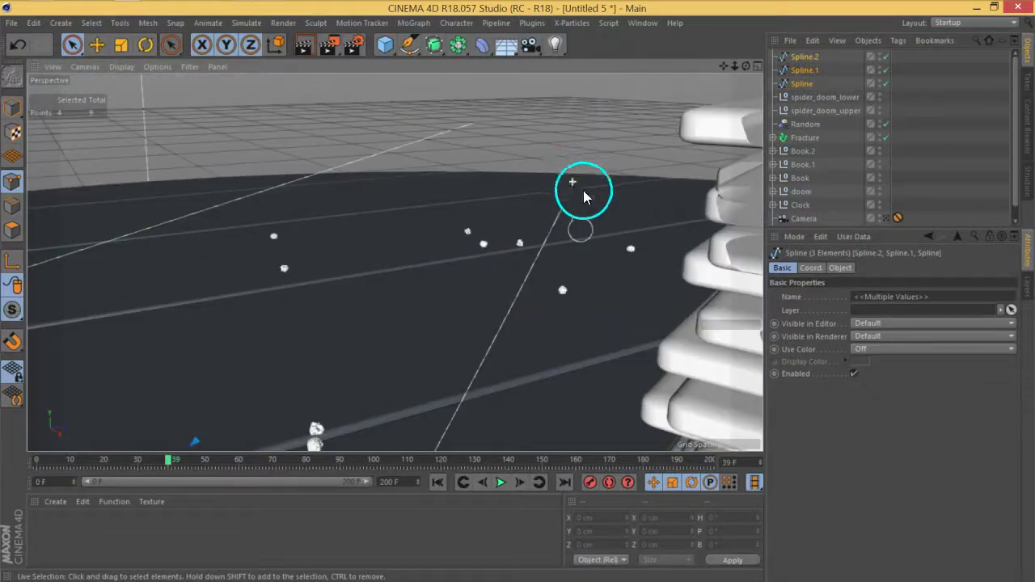
scroll(584, 202, down, 2)
click(584, 202)
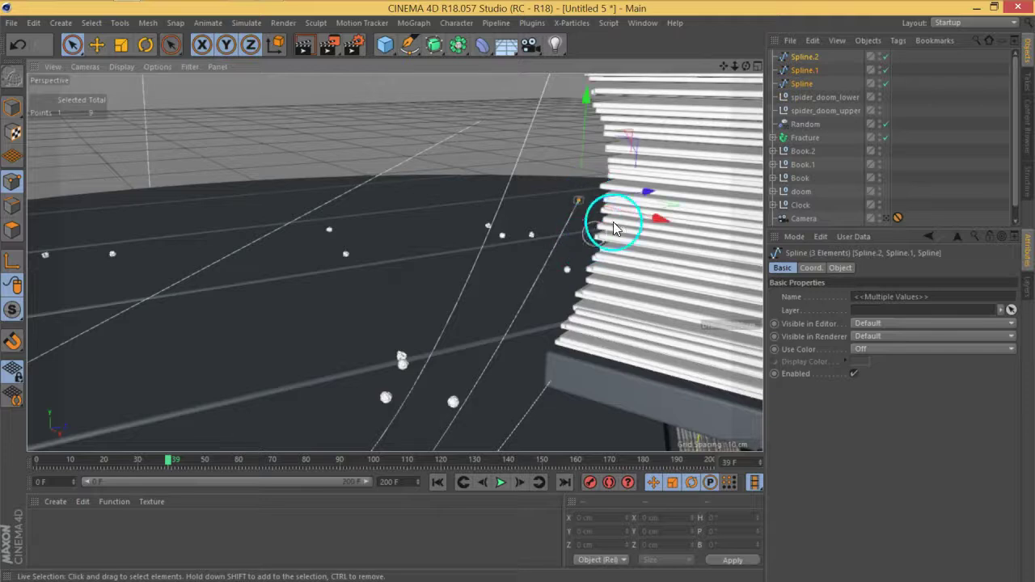
drag(649, 204, 670, 179)
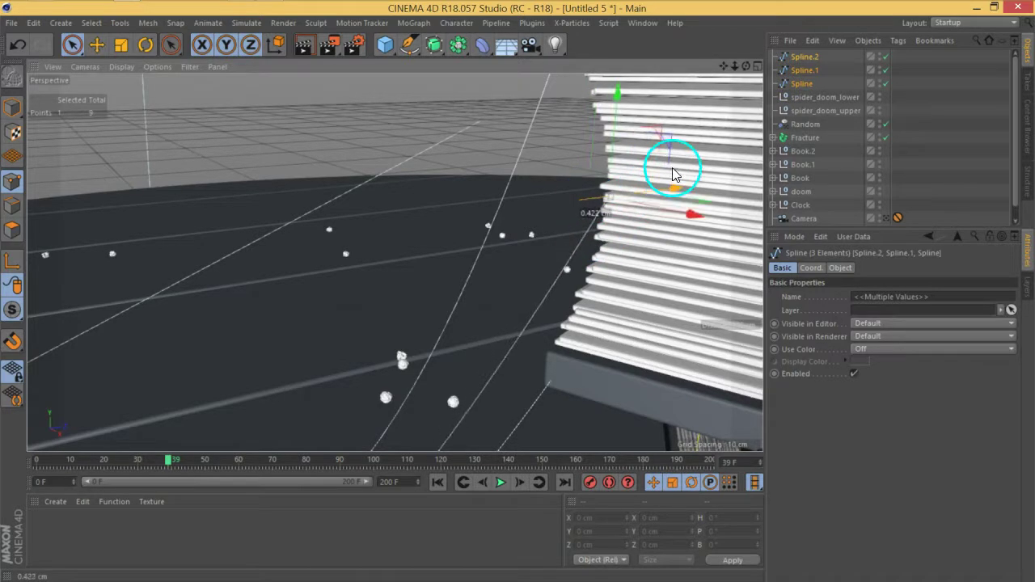
scroll(578, 261, down, 5)
- Move the lower end point of Spline.2 down onto the spider_doom_lower null at the dome's base
alt+drag(594, 283, 424, 316)
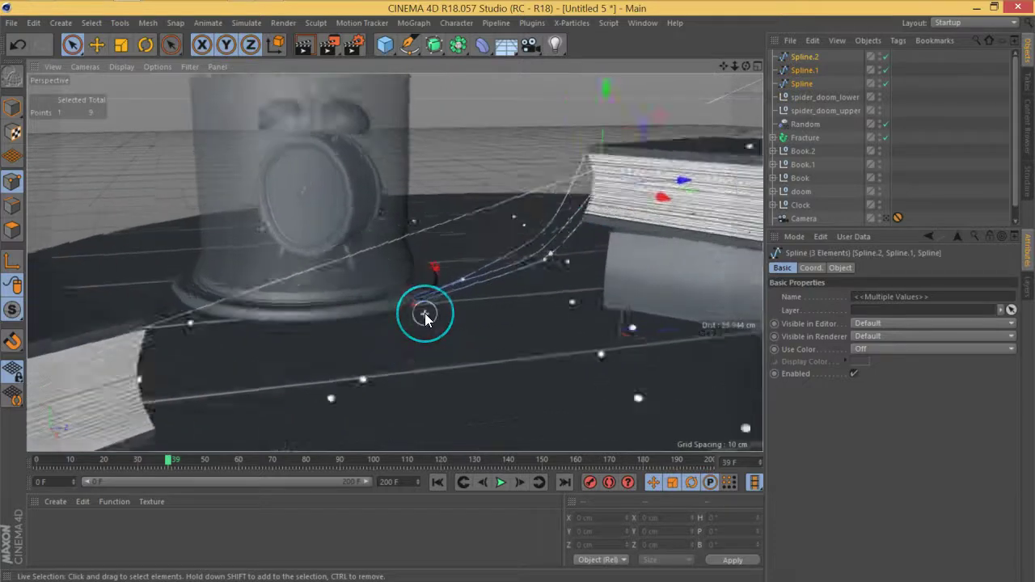
scroll(425, 314, up, 6)
drag(369, 247, 498, 315)
drag(479, 303, 478, 309)
- With only Spline.2 selected, move its upper end point into the upper book's pages, at about X 0.2, Y 8.2, Z -2 cm
alt+drag(585, 286, 556, 238)
alt+middle_drag(703, 166, 347, 310)
alt+drag(347, 309, 540, 164)
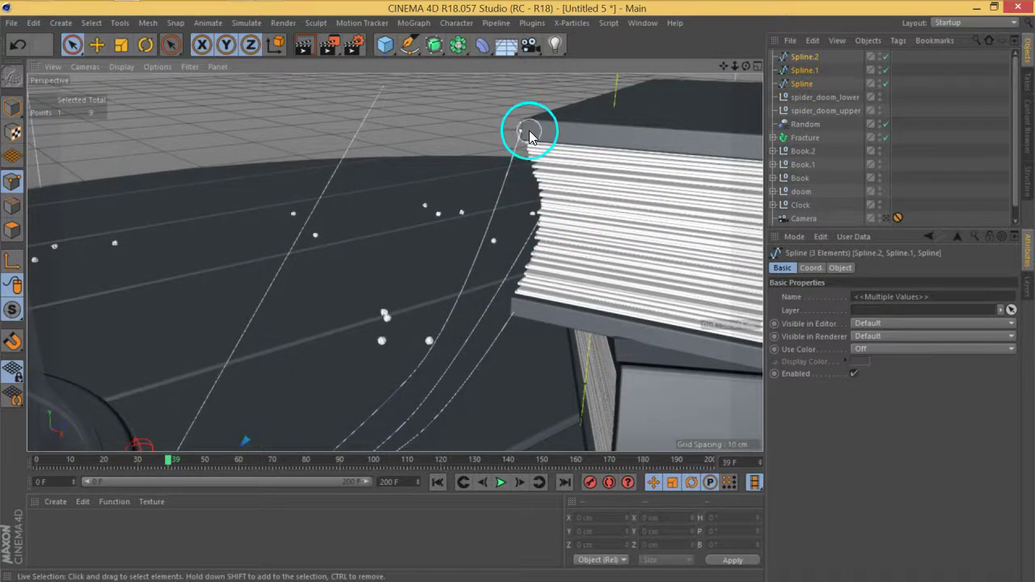
click(841, 85)
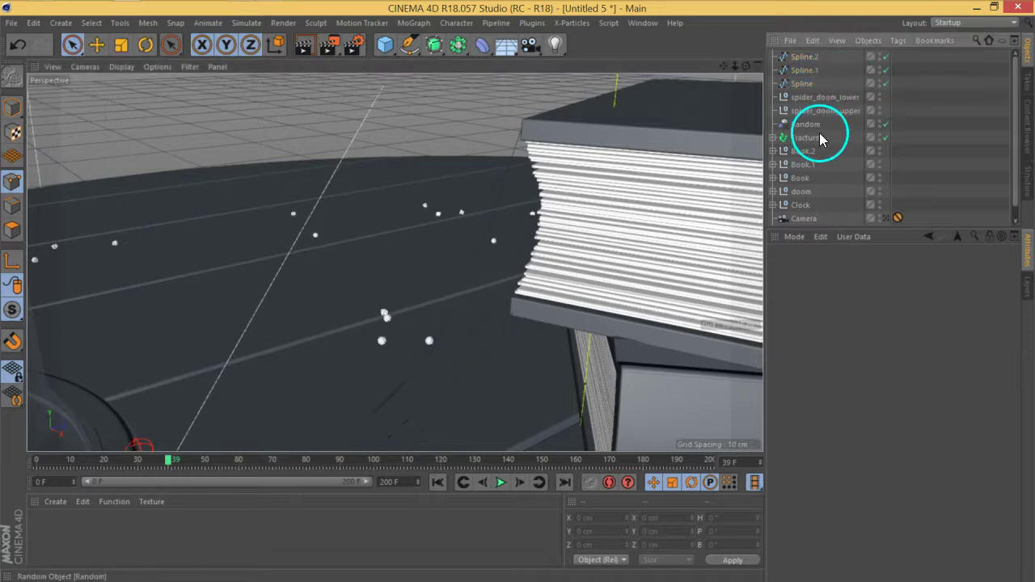
alt+middle_drag(654, 231, 641, 220)
mouse_move(640, 218)
alt+mouse_down()
mouse_move(597, 195)
mouse_move(629, 190)
mouse_move(633, 205)
alt+mouse_up()
click(802, 71)
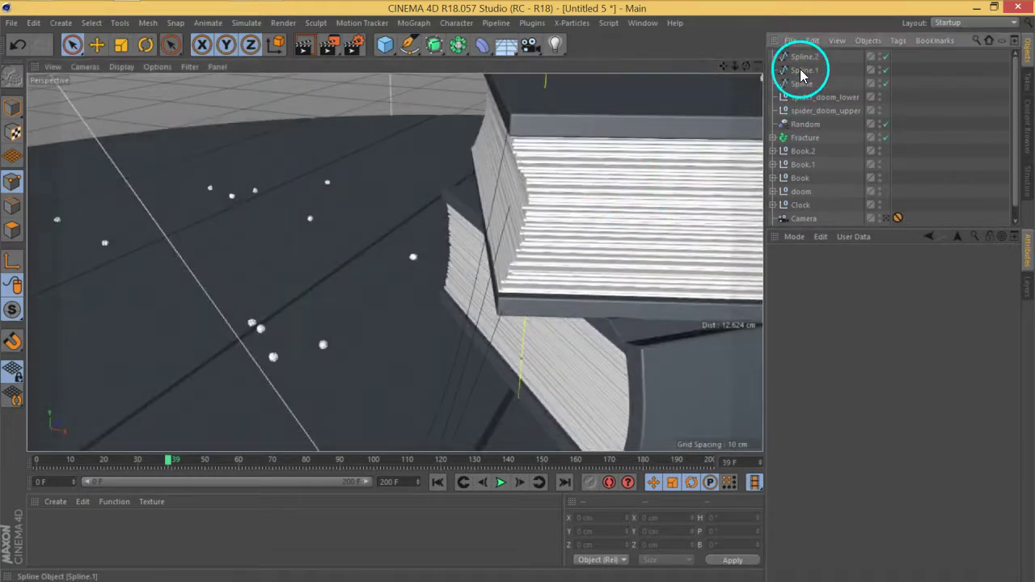
click(803, 55)
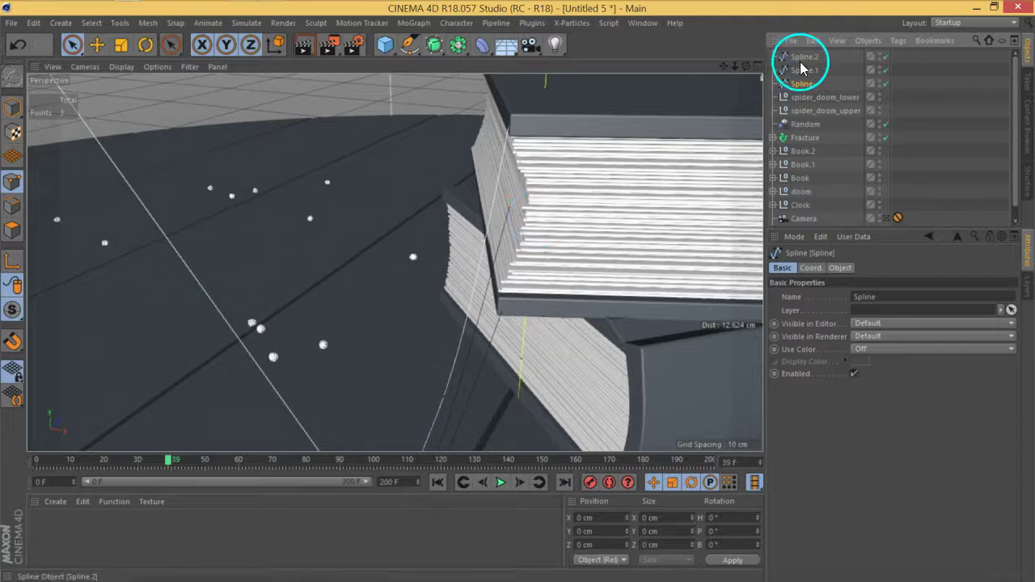
drag(515, 215, 534, 223)
alt+drag(616, 247, 622, 274)
drag(598, 182, 606, 186)
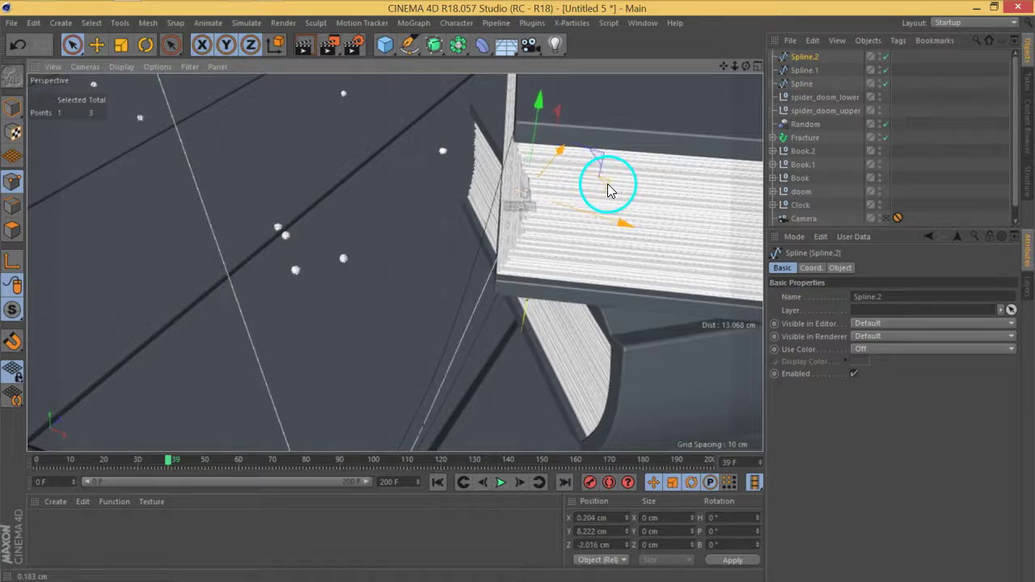
alt+drag(612, 254, 615, 218)
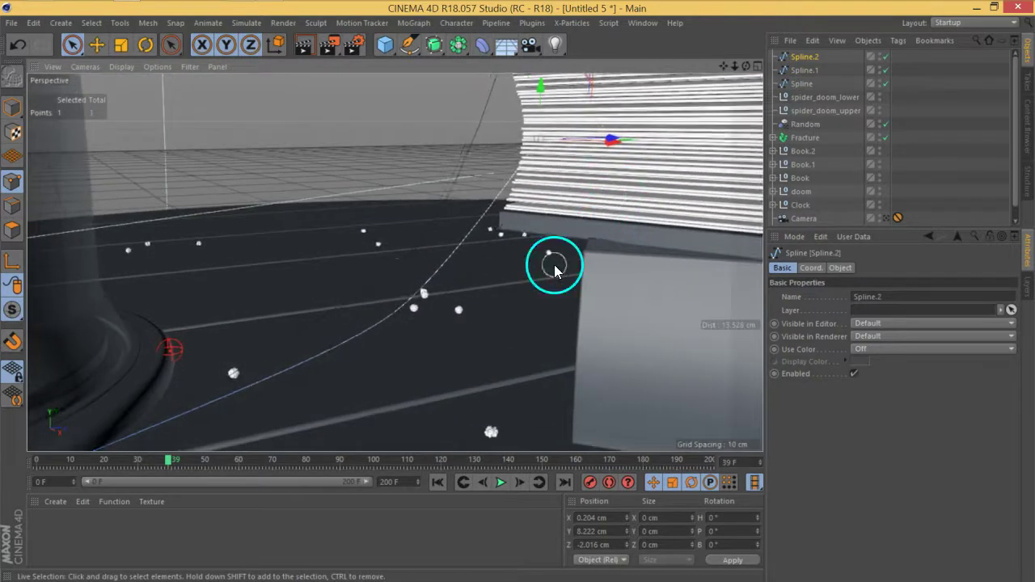
alt+drag(555, 271, 550, 264)
alt+drag(578, 319, 542, 259)
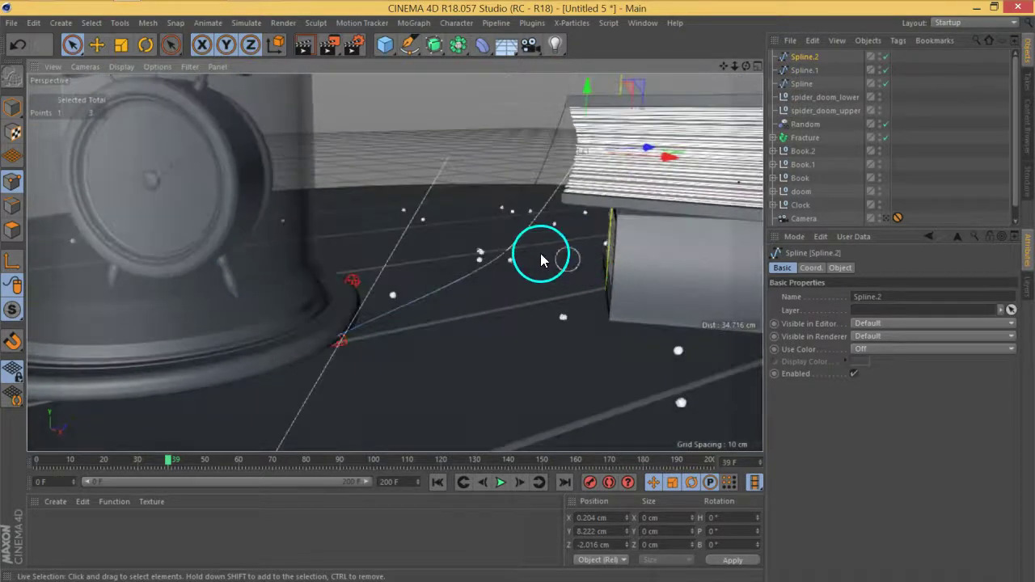
- Add a null object to the scene as an anchor for the strands' book ends
scroll(541, 258, up, 3)
scroll(716, 93, up, 3)
drag(411, 51, 327, 114)
drag(380, 50, 428, 68)
drag(423, 116, 593, 95)
alt+middle_drag(609, 212, 597, 288)
alt+drag(597, 289, 602, 323)
- In the Top view, move the new null to the upper book's corner nearest the clock dome, where the strands start
click(757, 67)
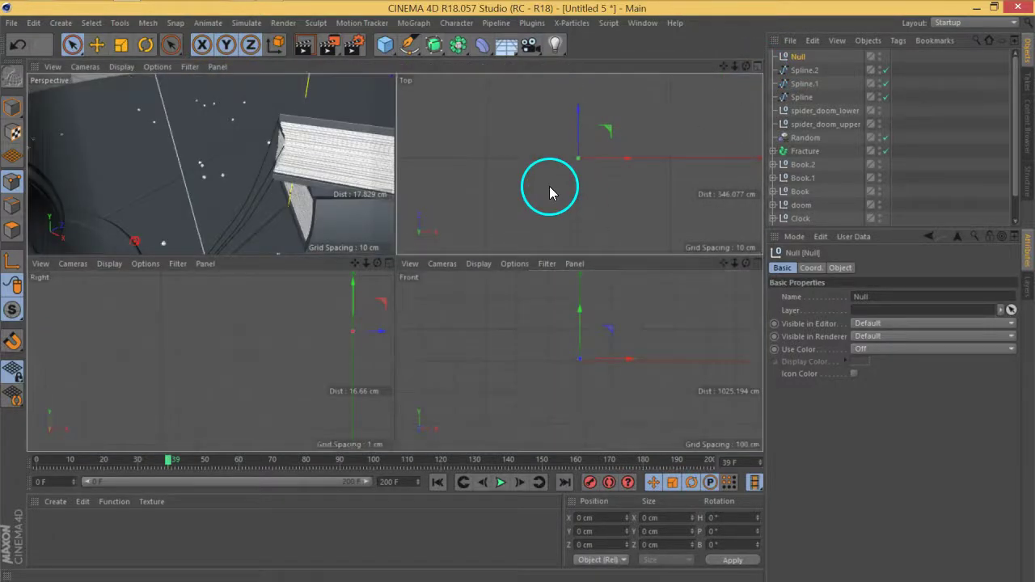
middle_click(548, 187)
scroll(486, 238, up, 5)
scroll(368, 241, up, 5)
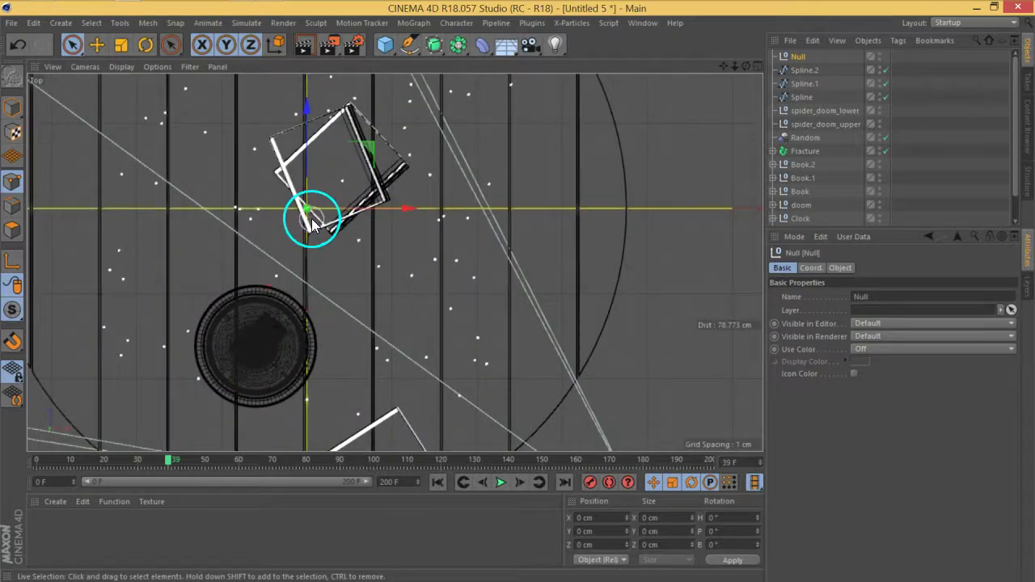
scroll(320, 218, up, 6)
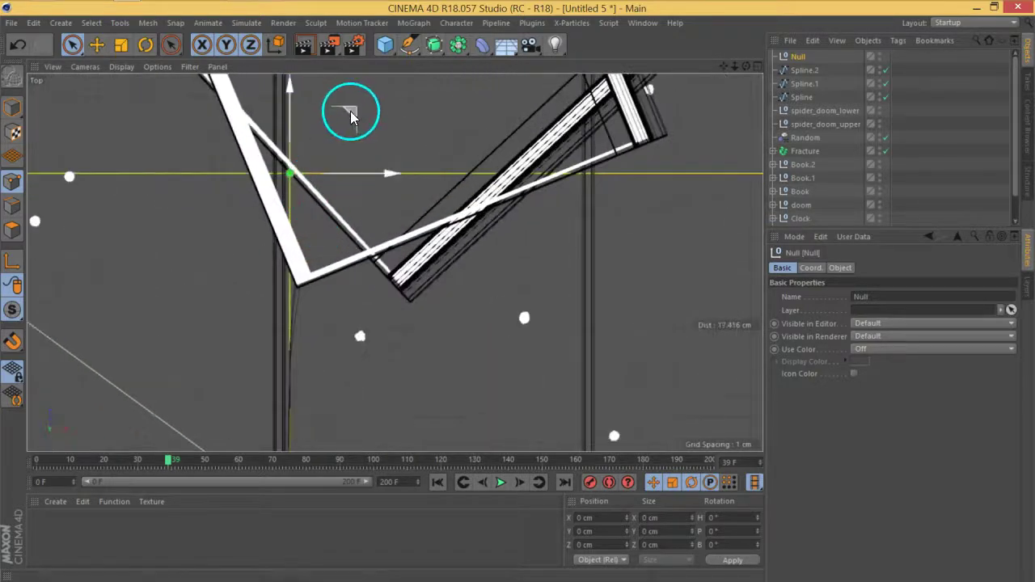
drag(356, 133, 363, 234)
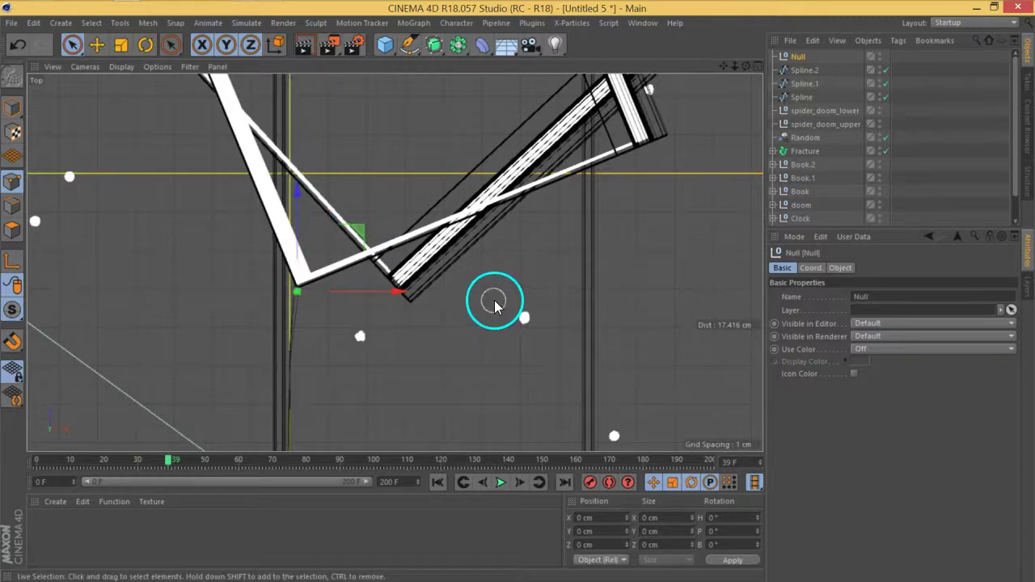
- In the Right view, lower the null to the upper book's bottom corner and make two copies of it
key(F3)
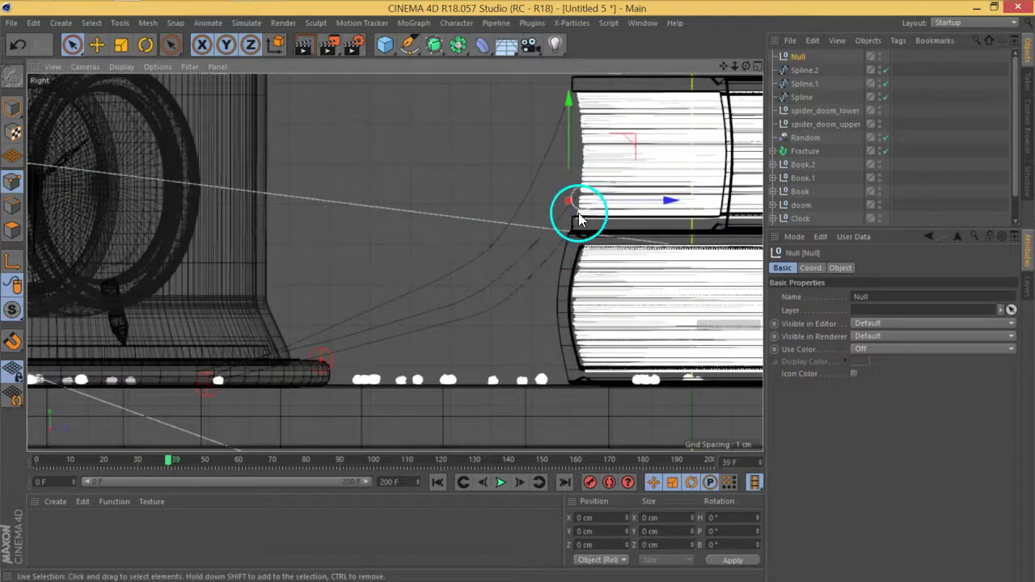
scroll(577, 217, up, 5)
drag(595, 226, 603, 252)
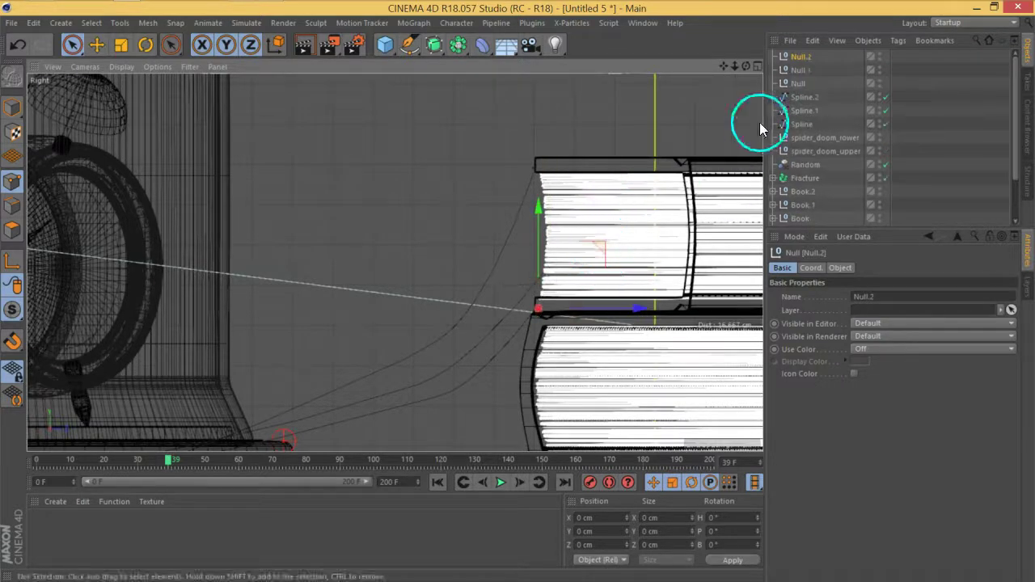
- Set the three book-end nulls to display as Spheres with a 0.2 cm radius and XY orientation
click(760, 70)
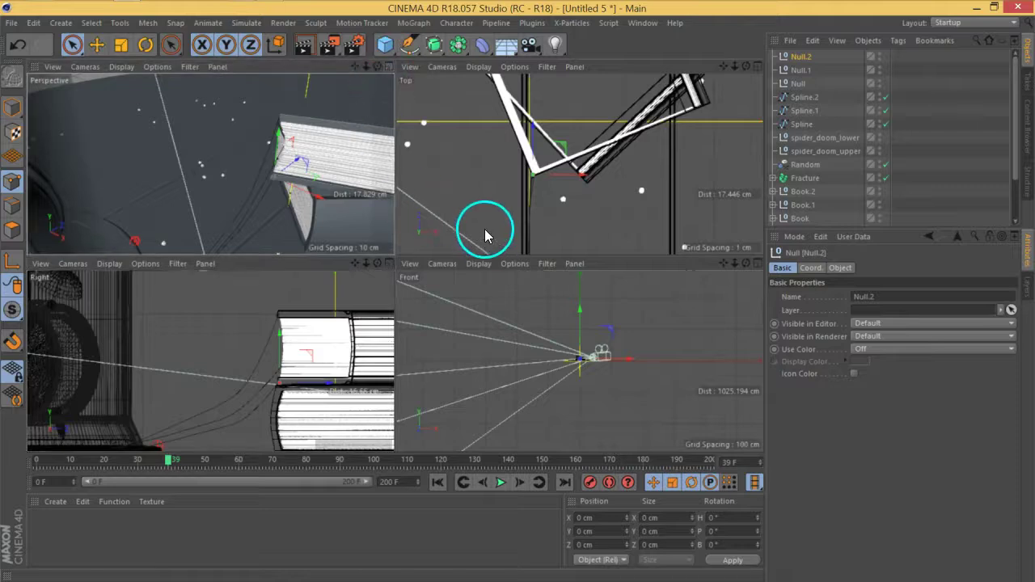
key(F1)
shift+click(799, 83)
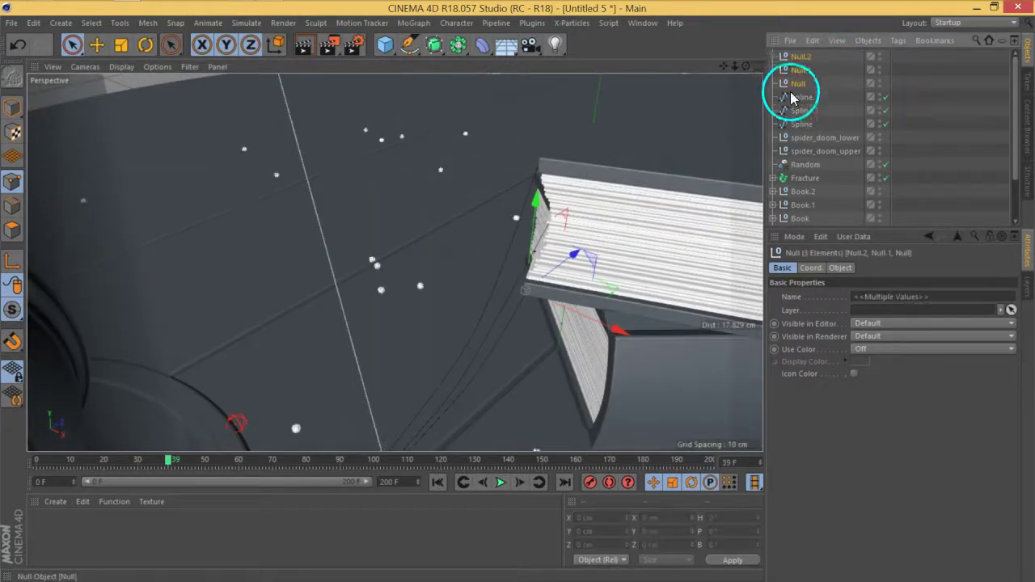
click(840, 267)
click(829, 299)
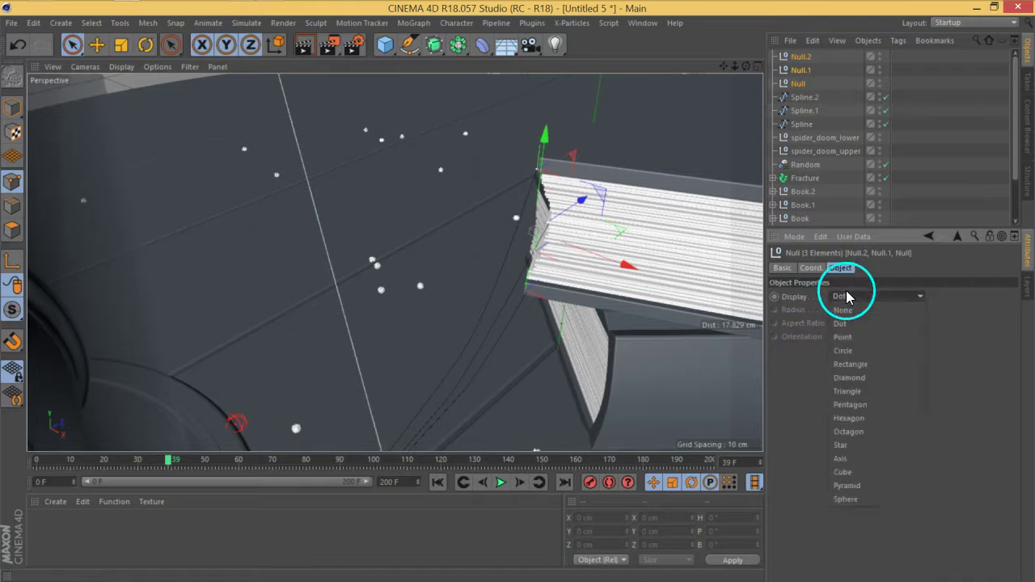
click(833, 490)
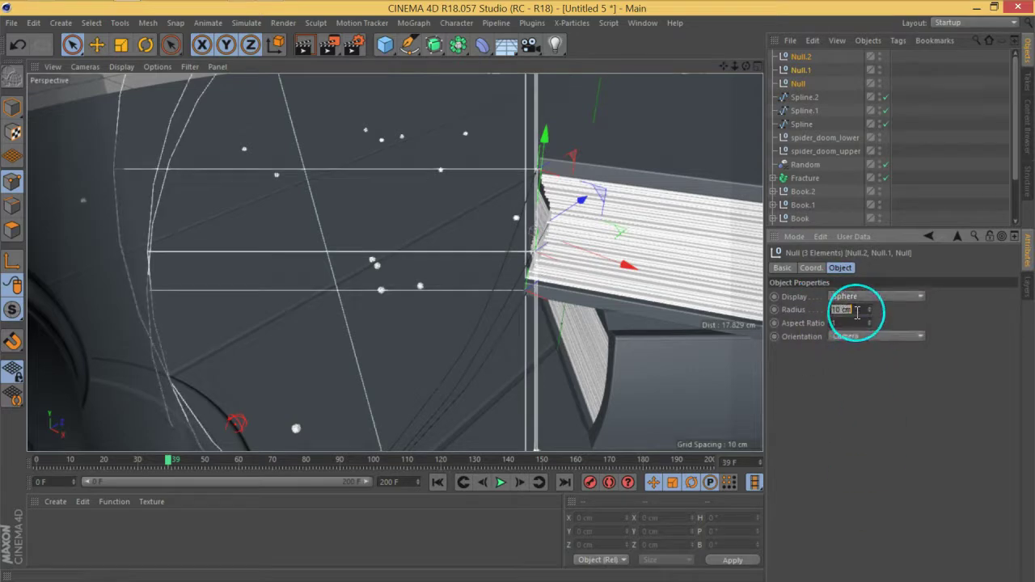
key(Return)
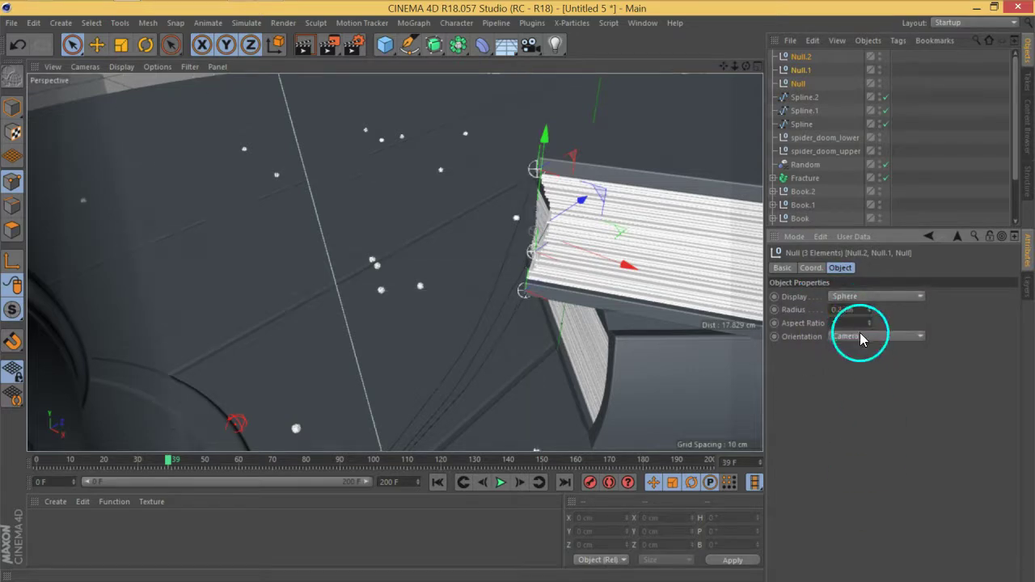
click(862, 334)
click(860, 368)
- Move Null.1 up to about mid-height of the upper book's pages, close against the page edges
alt+drag(636, 354, 485, 316)
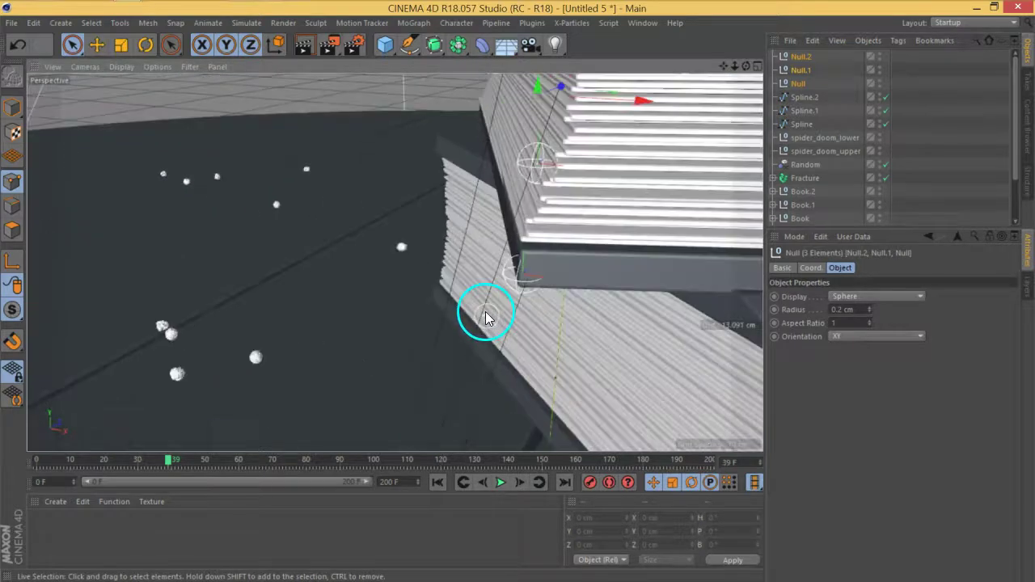
click(799, 84)
alt+drag(647, 212, 566, 185)
click(801, 70)
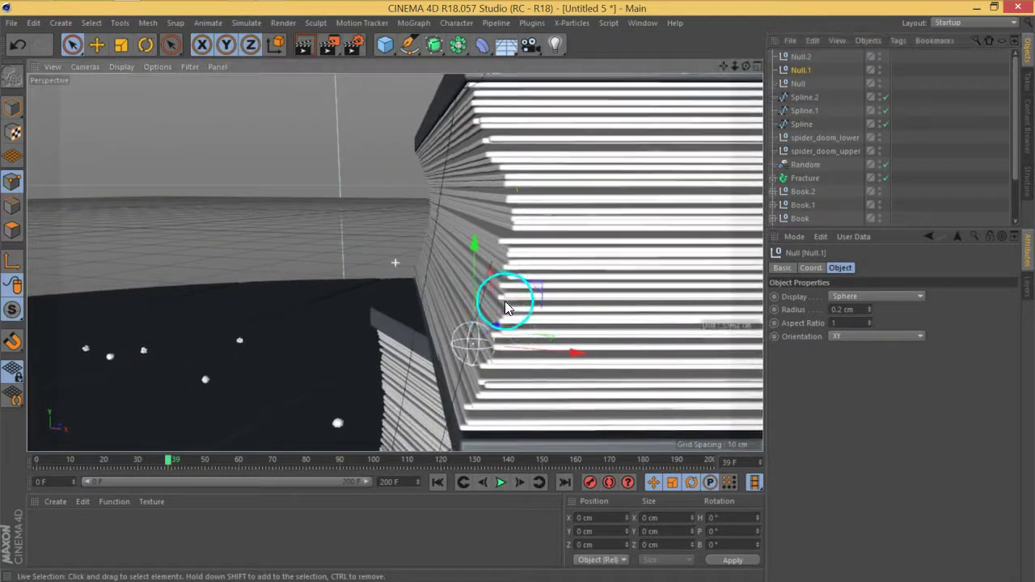
drag(476, 297, 496, 223)
alt+drag(575, 260, 632, 323)
drag(549, 265, 526, 254)
- Give the three book-end nulls a custom green display color with H 131°, S 100% and V 100%
click(802, 58)
alt+drag(539, 372, 581, 317)
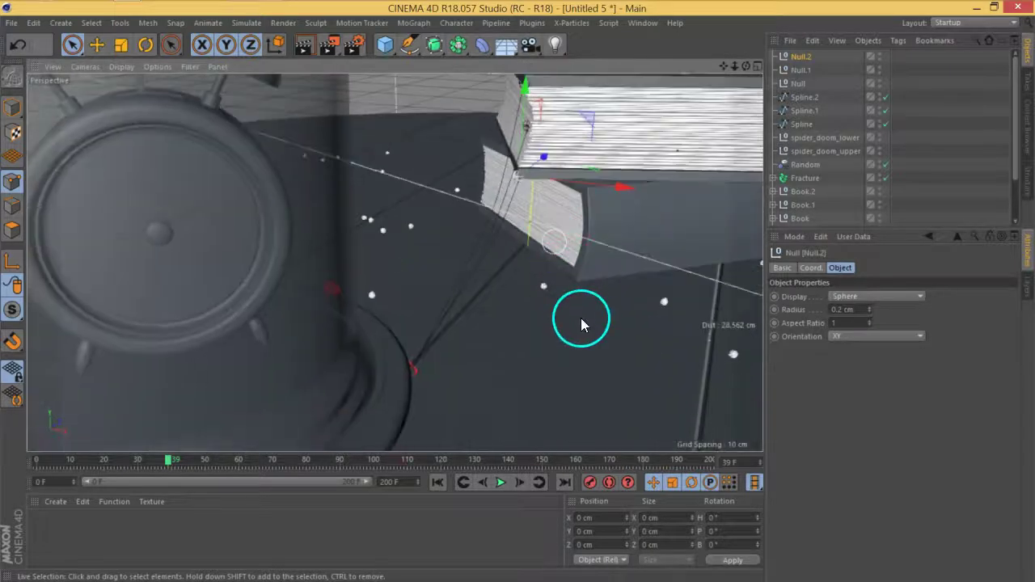
shift+click(809, 84)
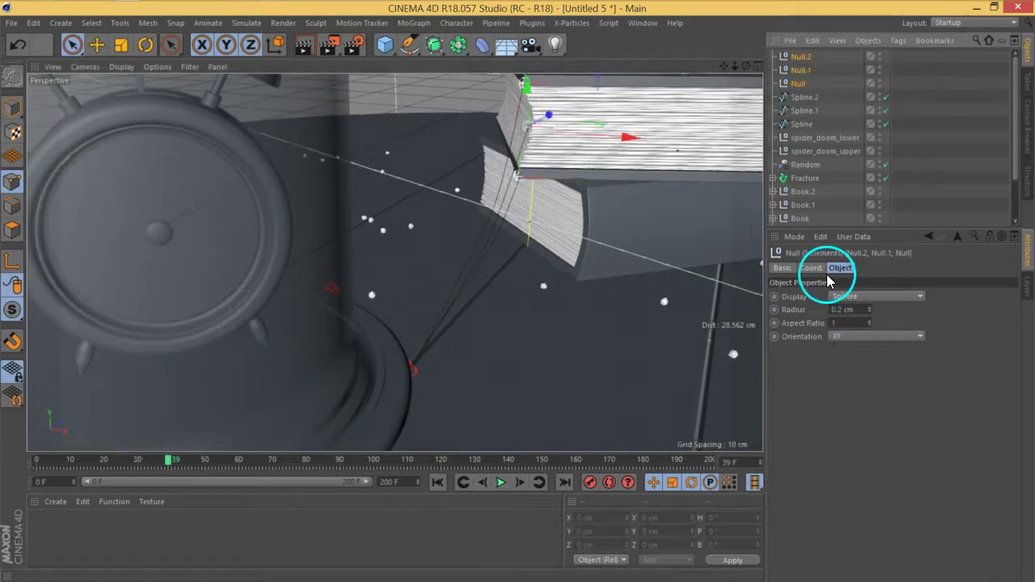
click(783, 268)
click(860, 350)
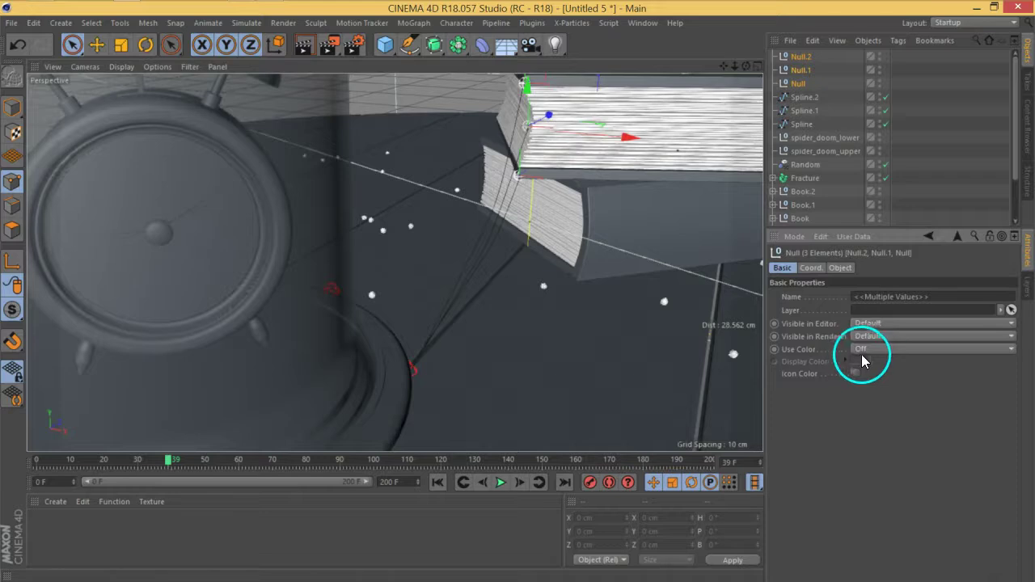
click(870, 383)
click(864, 364)
click(876, 341)
click(867, 364)
click(936, 384)
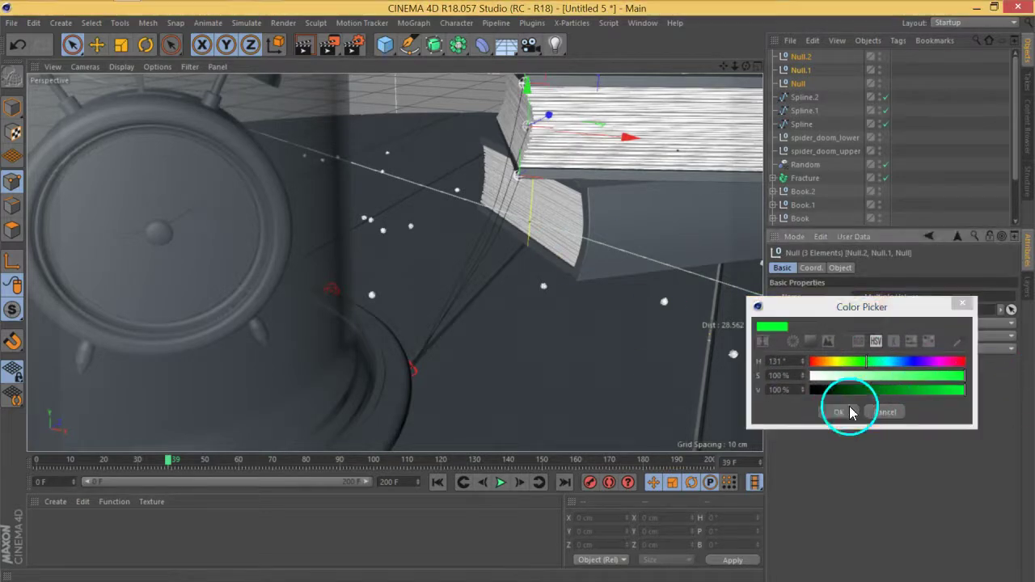
click(845, 411)
click(714, 270)
- Activate the Pen tool with nothing selected and enable snapping for drawing the next strand
alt+drag(511, 283, 478, 285)
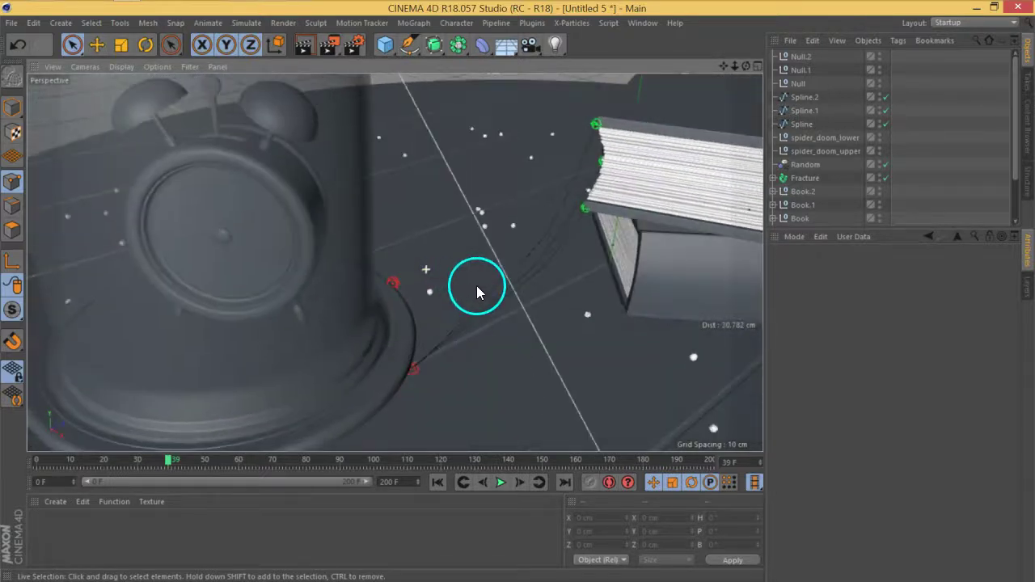
scroll(564, 235, up, 3)
alt+drag(563, 237, 499, 269)
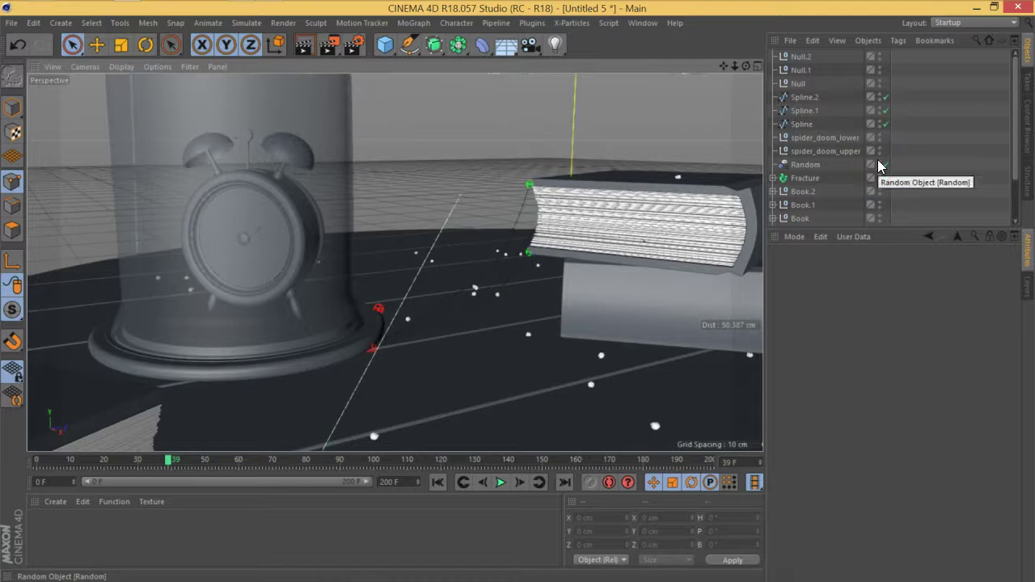
click(785, 126)
click(605, 212)
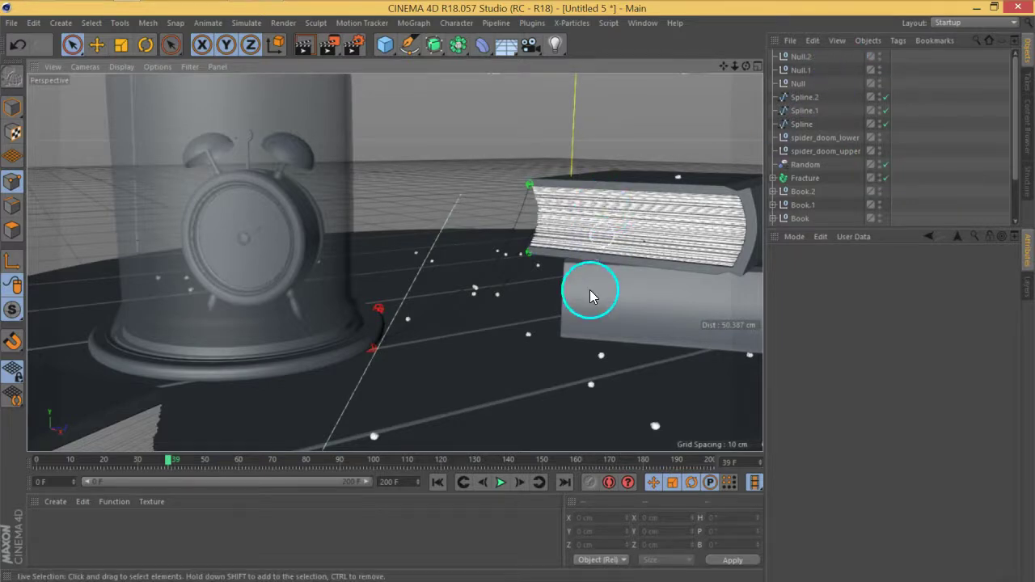
click(409, 44)
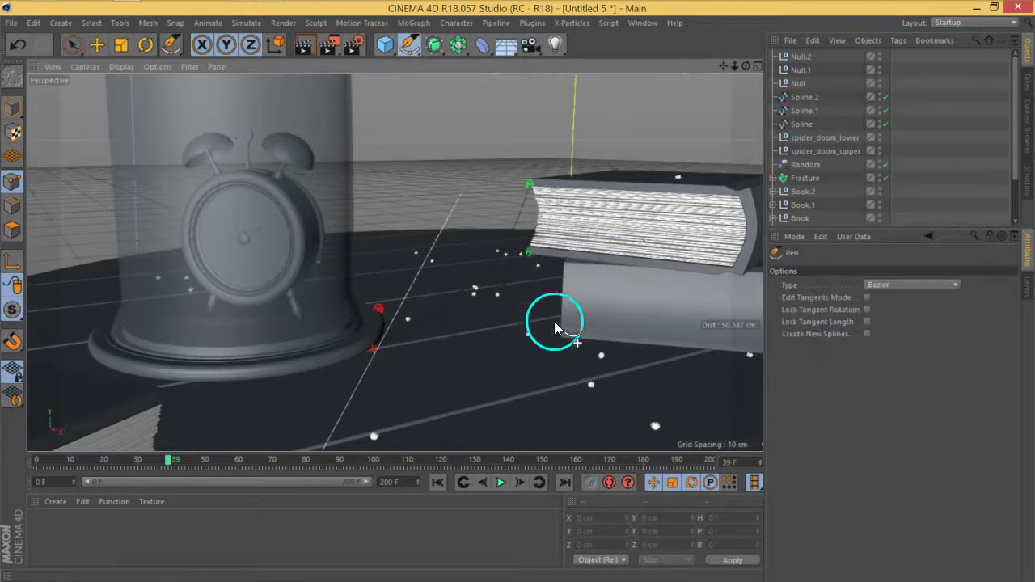
alt+drag(503, 277, 404, 275)
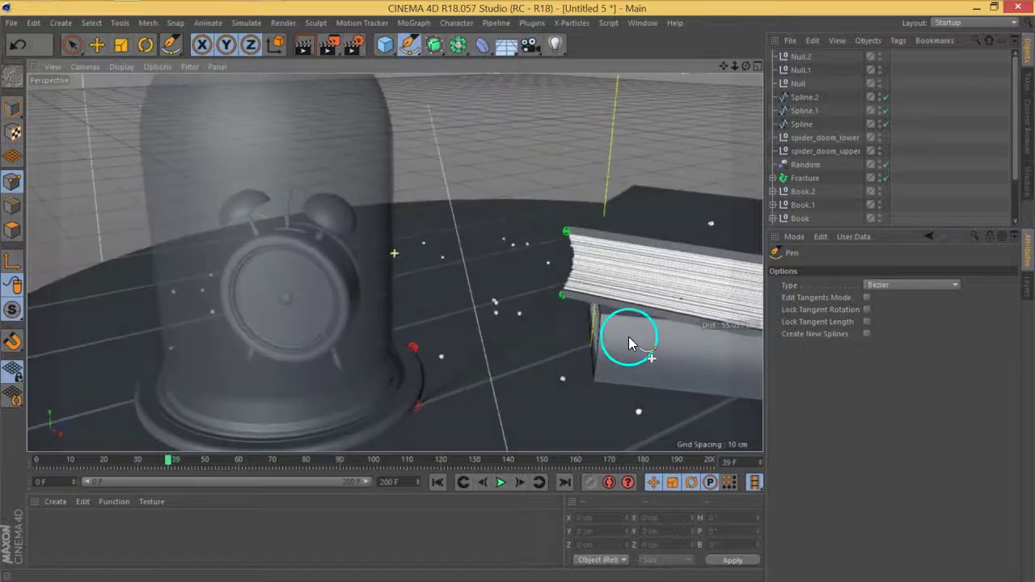
alt+middle_drag(615, 322, 607, 313)
scroll(555, 296, up, 5)
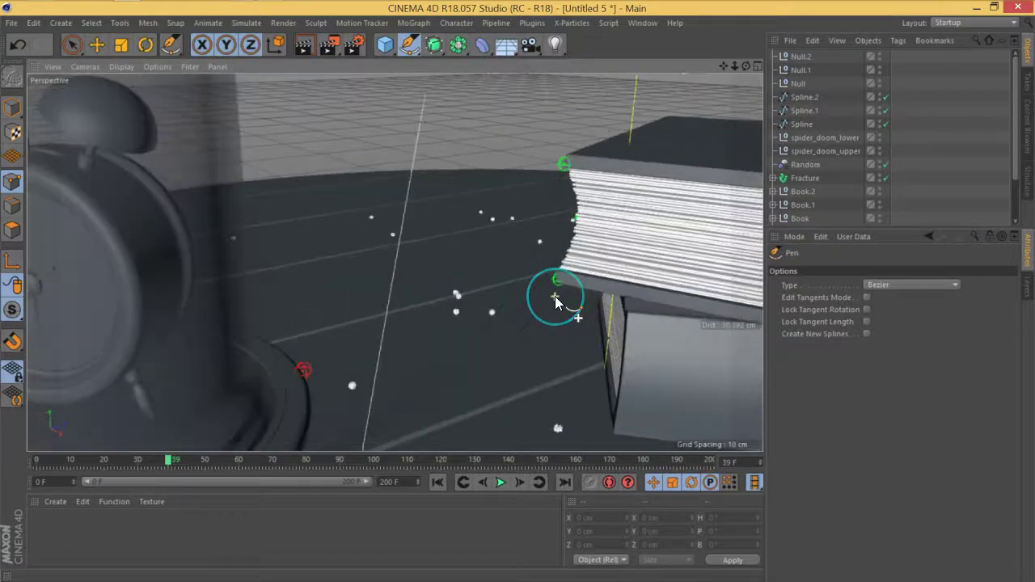
alt+drag(555, 296, 564, 240)
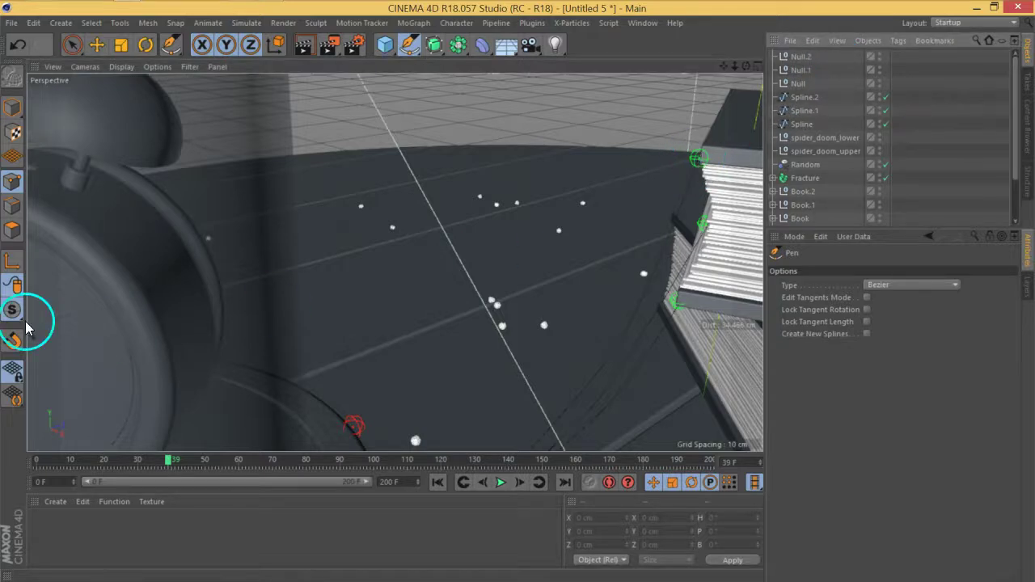
click(13, 344)
alt+drag(670, 180, 678, 128)
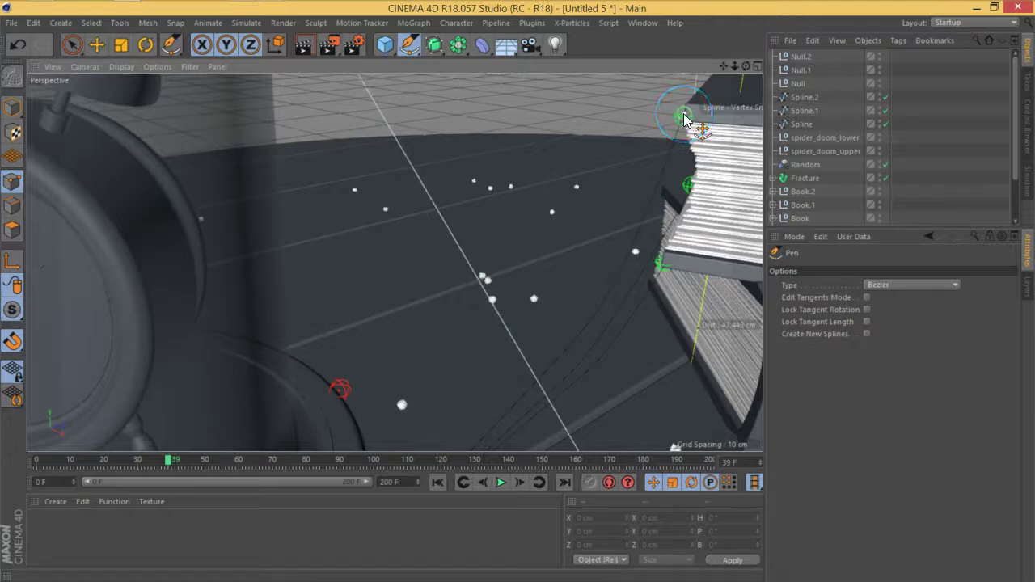
click(684, 119)
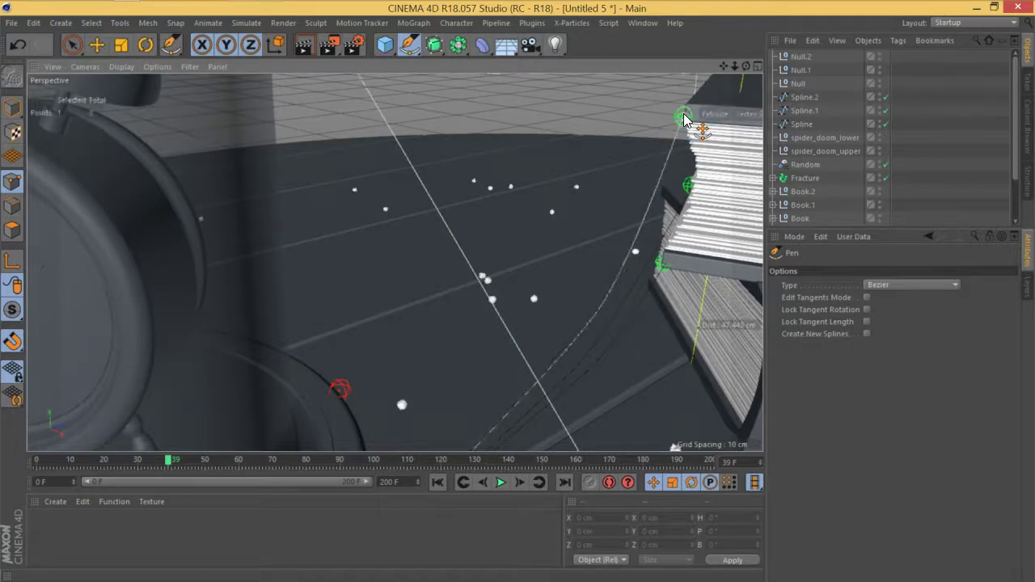
click(466, 280)
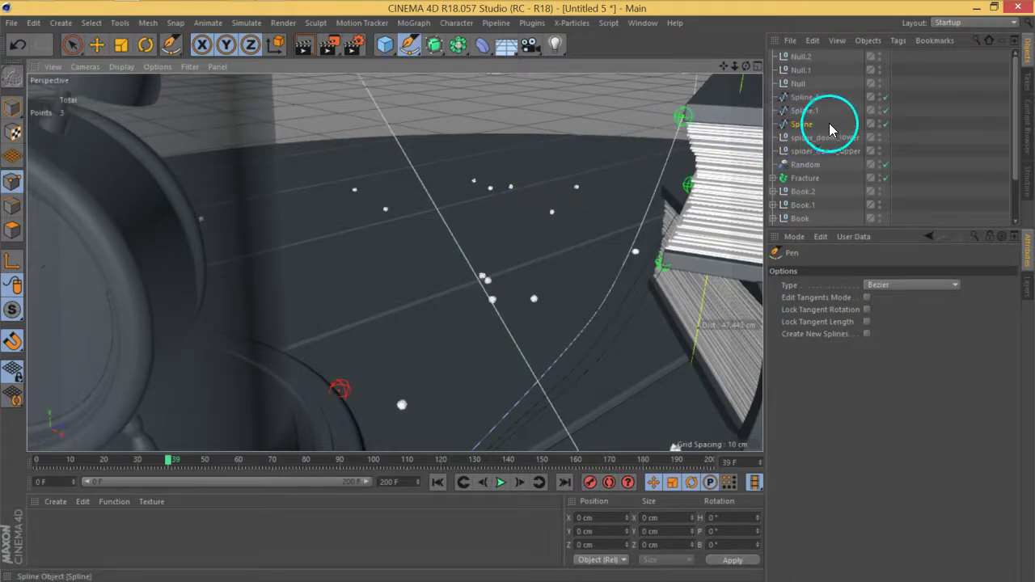
click(699, 144)
click(814, 137)
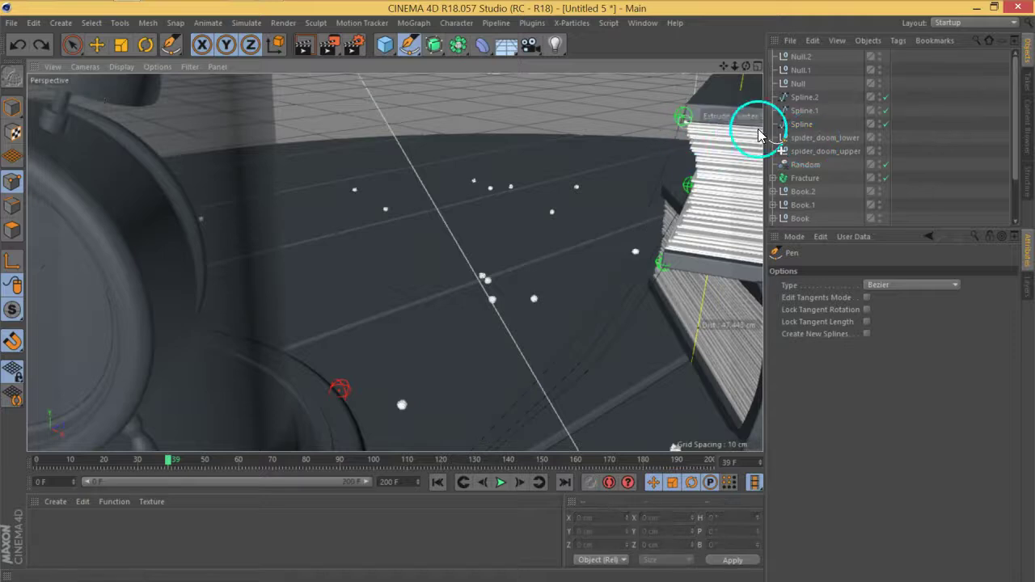
click(833, 125)
click(684, 122)
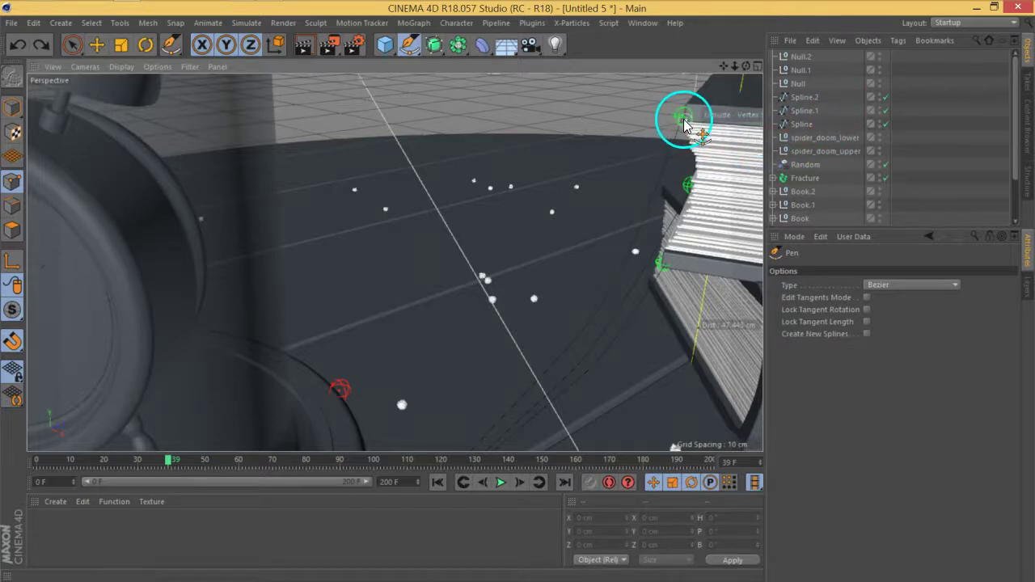
click(383, 53)
- Draw a new three-point Bezier spline from the upper book's top green null to a red null on the dome's base
alt+drag(555, 196, 598, 125)
alt+drag(568, 89, 601, 94)
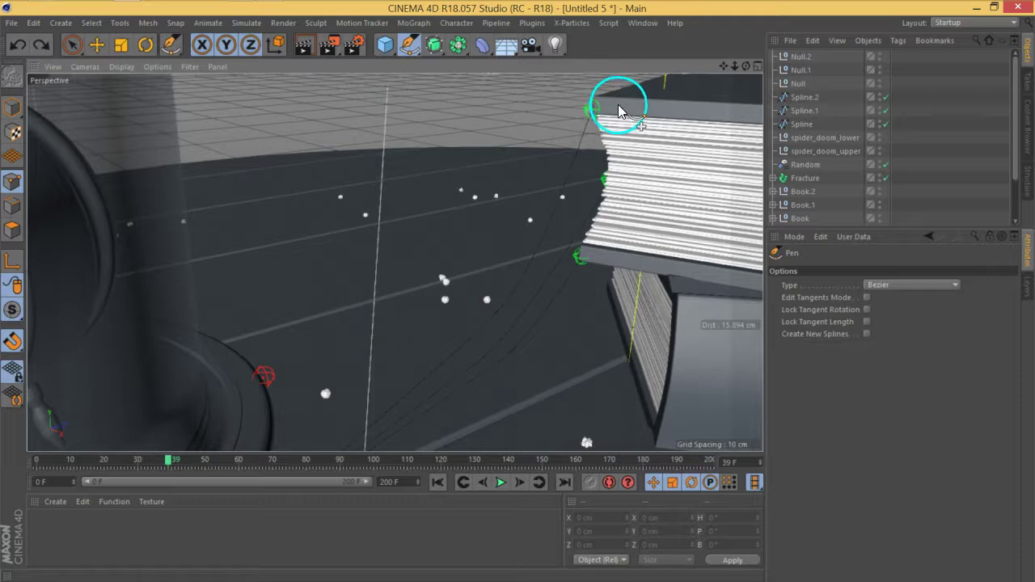
click(409, 50)
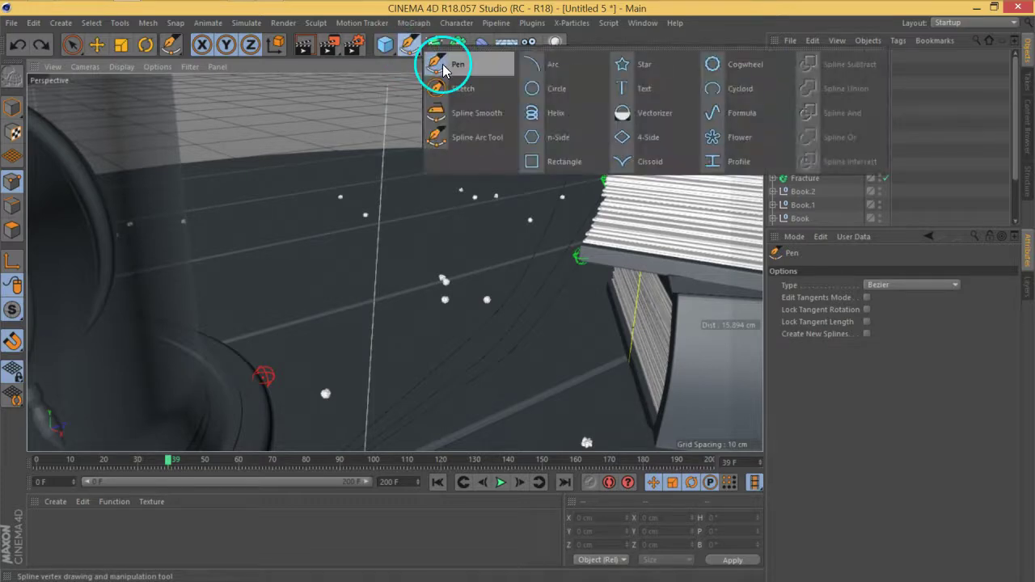
click(443, 64)
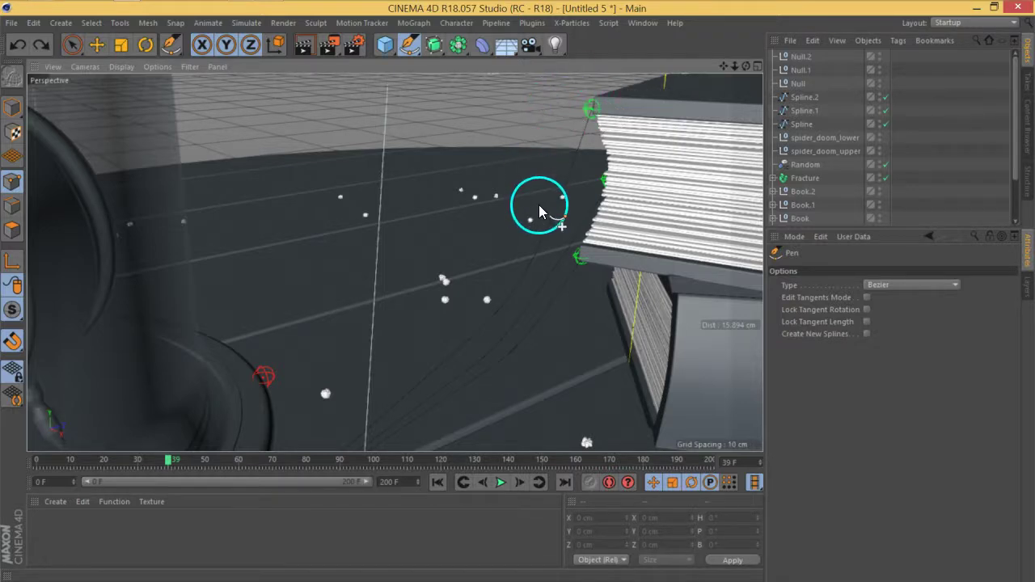
click(596, 96)
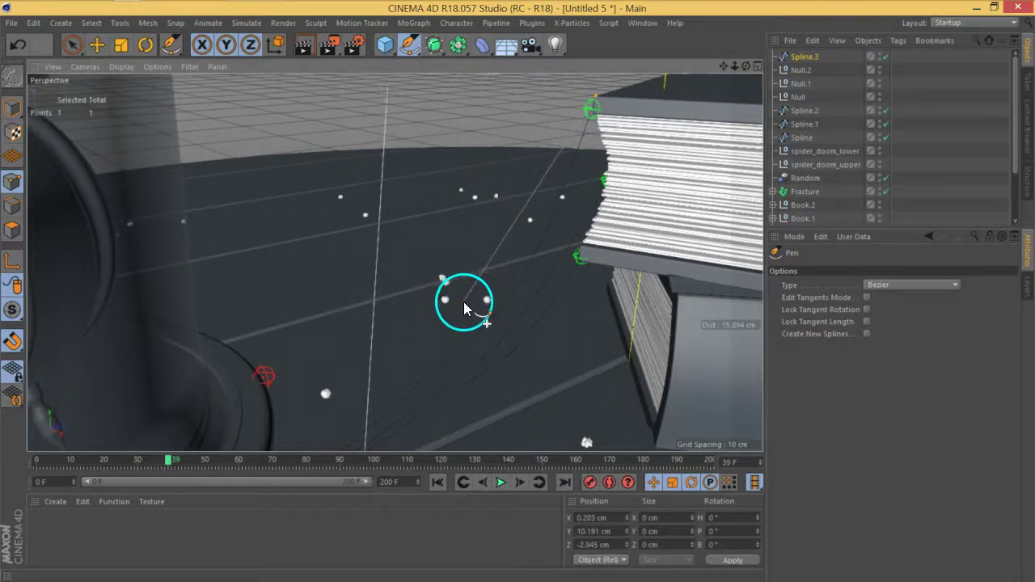
alt+drag(358, 366, 295, 332)
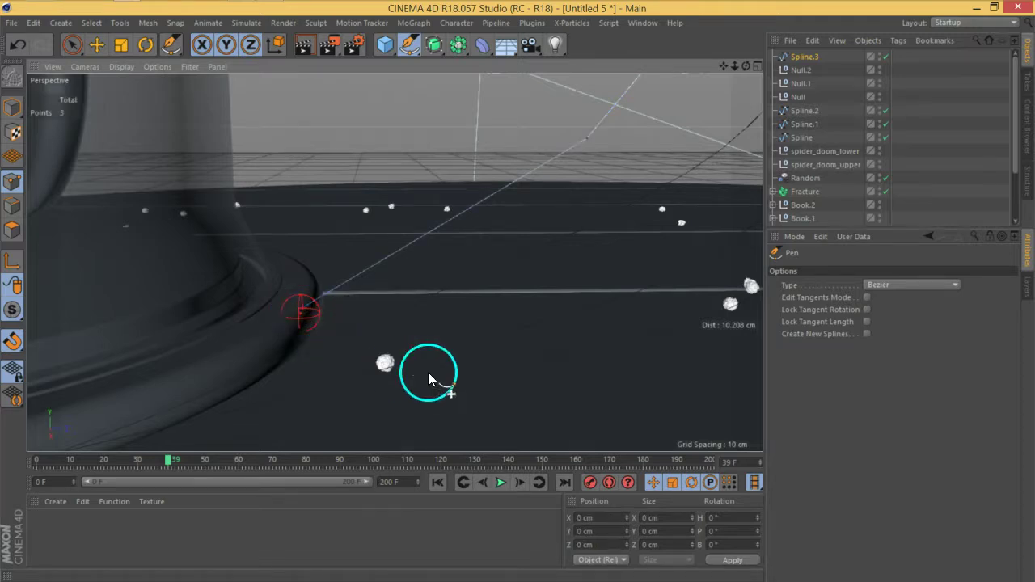
- Select the new spline's middle point with Live Selection and apply Soft Interpolation to it
alt+drag(464, 344, 307, 299)
click(77, 43)
click(296, 337)
alt+drag(372, 296, 275, 455)
alt+drag(336, 407, 378, 309)
alt+drag(566, 297, 538, 273)
scroll(528, 254, up, 2)
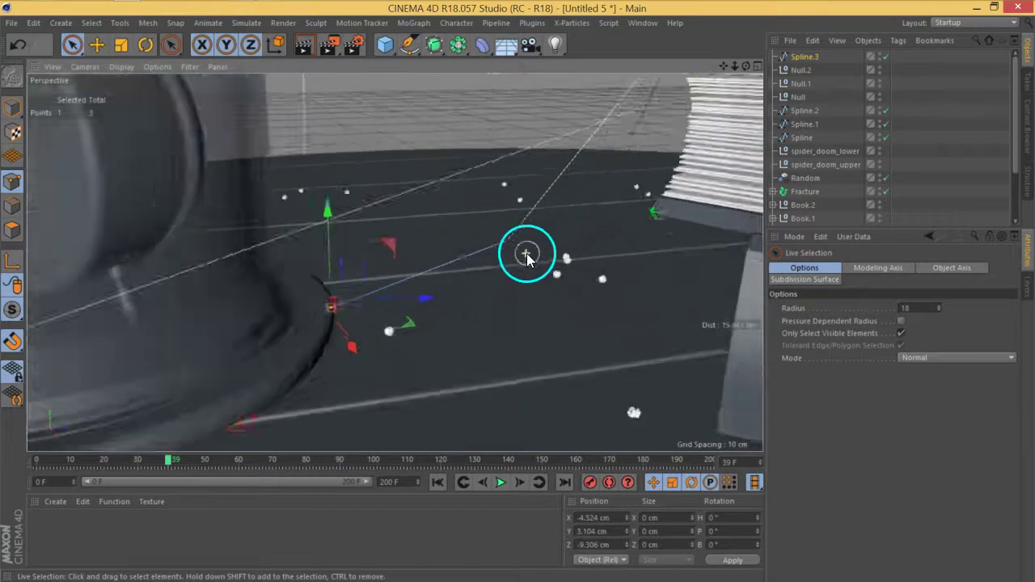
mouse_move(465, 256)
alt+mouse_down()
mouse_move(507, 279)
mouse_move(455, 268)
mouse_move(445, 254)
alt+mouse_up()
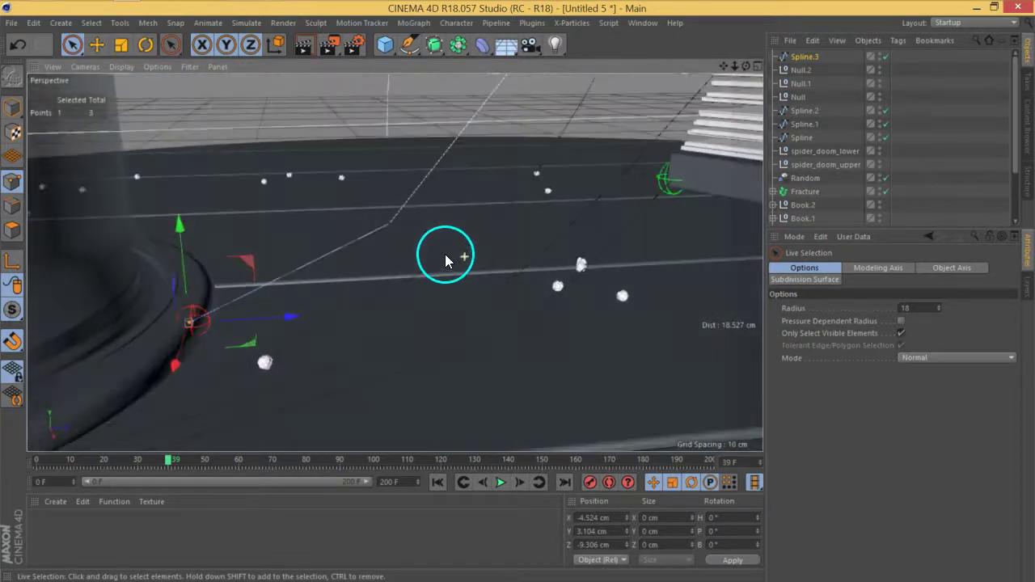
alt+middle_drag(644, 297, 529, 235)
scroll(529, 234, down, 2)
alt+drag(455, 271, 526, 261)
alt+drag(606, 273, 488, 232)
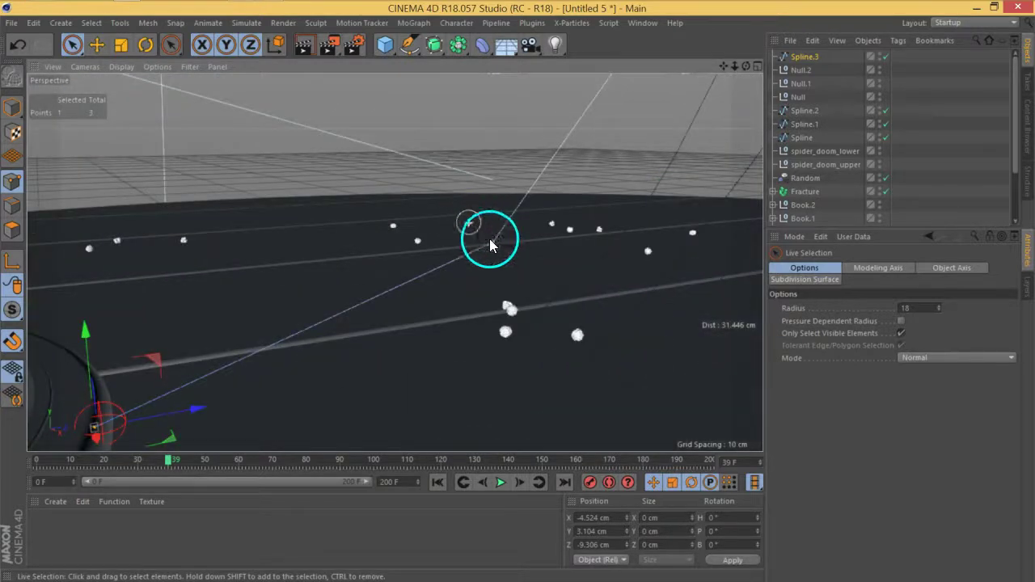
right_click(491, 241)
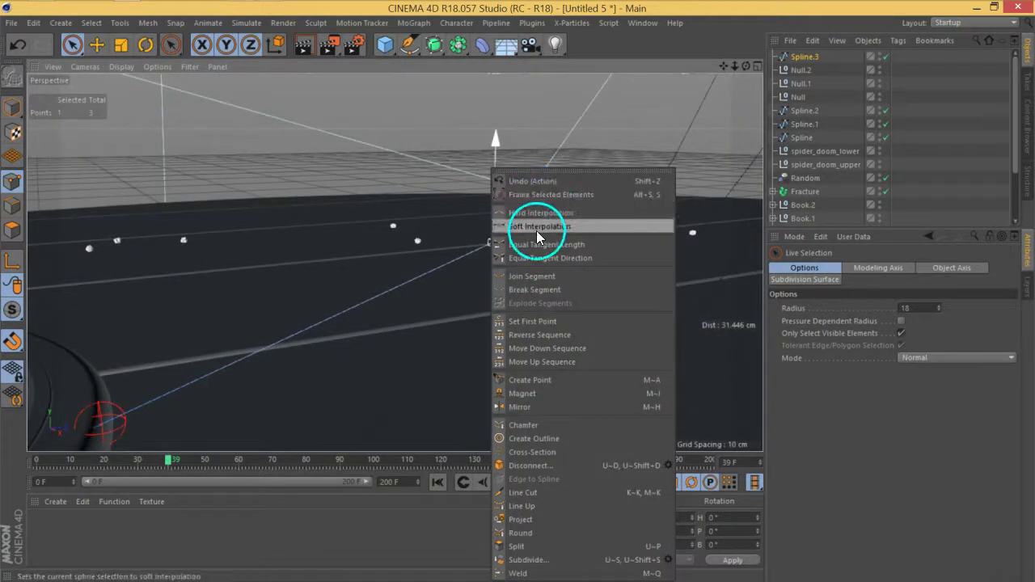
click(536, 231)
- Deselect the spline, look through the scene camera and delete the camera's Protection tag
click(925, 150)
scroll(498, 251, down, 3)
mouse_move(498, 252)
alt+mouse_down()
mouse_move(573, 288)
mouse_move(540, 240)
mouse_move(499, 235)
mouse_move(377, 280)
mouse_move(599, 273)
mouse_move(361, 266)
mouse_move(321, 312)
mouse_move(412, 309)
mouse_move(321, 319)
mouse_move(466, 324)
mouse_move(545, 369)
mouse_move(534, 294)
mouse_move(491, 289)
mouse_move(501, 175)
mouse_move(485, 169)
mouse_move(525, 199)
mouse_move(493, 243)
alt+mouse_up()
scroll(906, 174, down, 3)
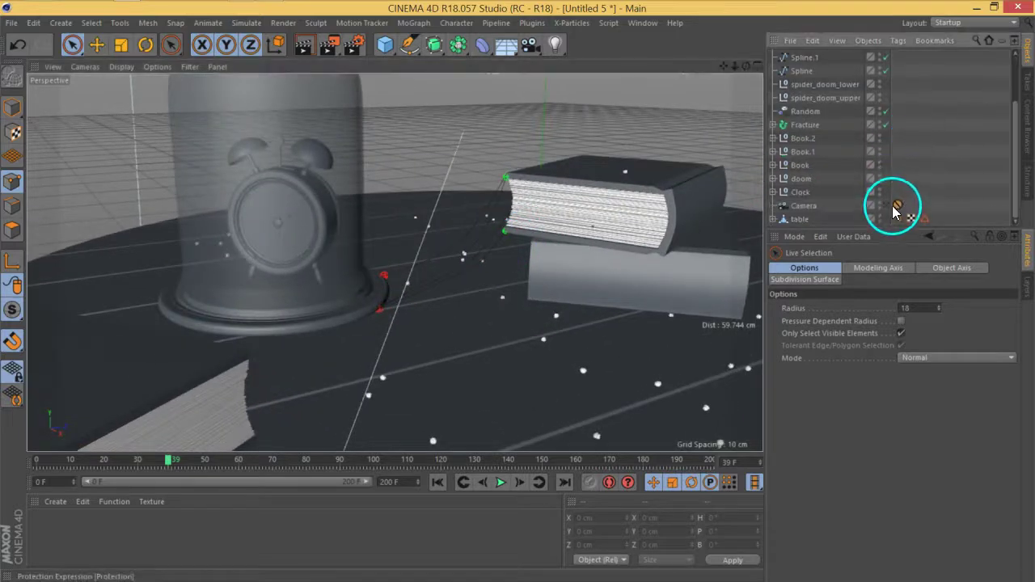
click(890, 207)
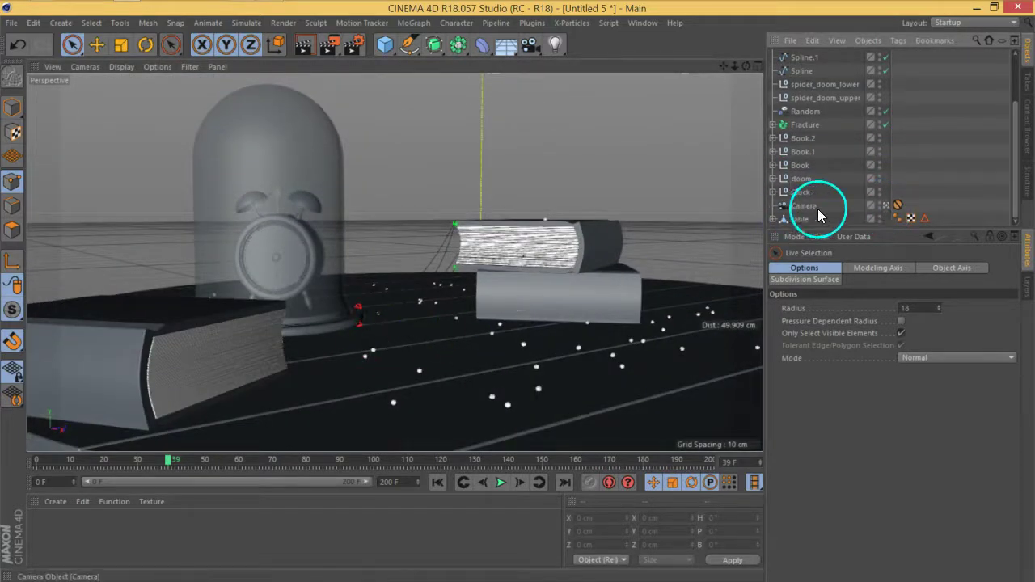
click(898, 208)
key(Delete)
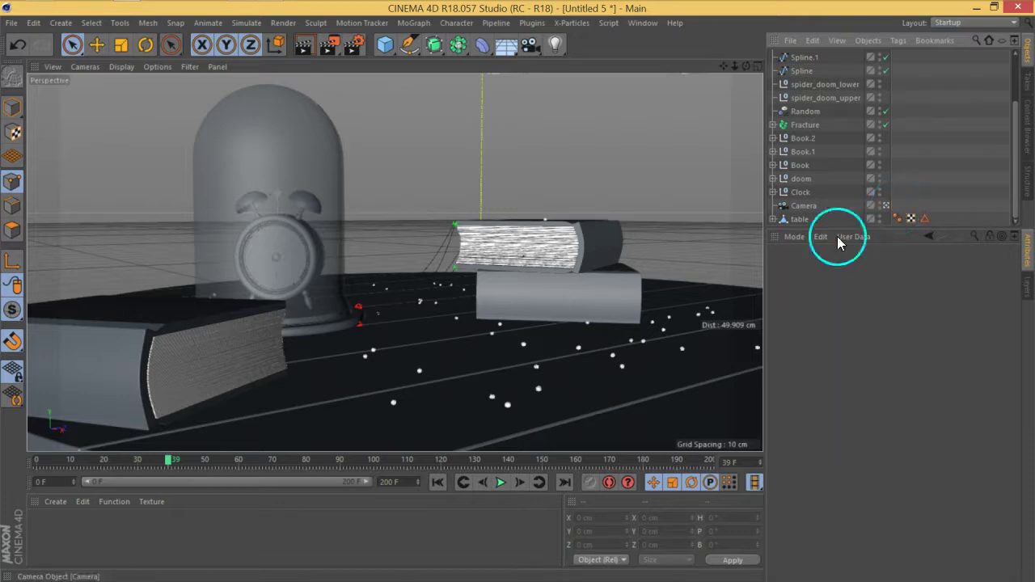
- Rotate the Clock null about its vertical axis inside the dome and deselect it
alt+drag(342, 300, 479, 300)
scroll(407, 305, up, 3)
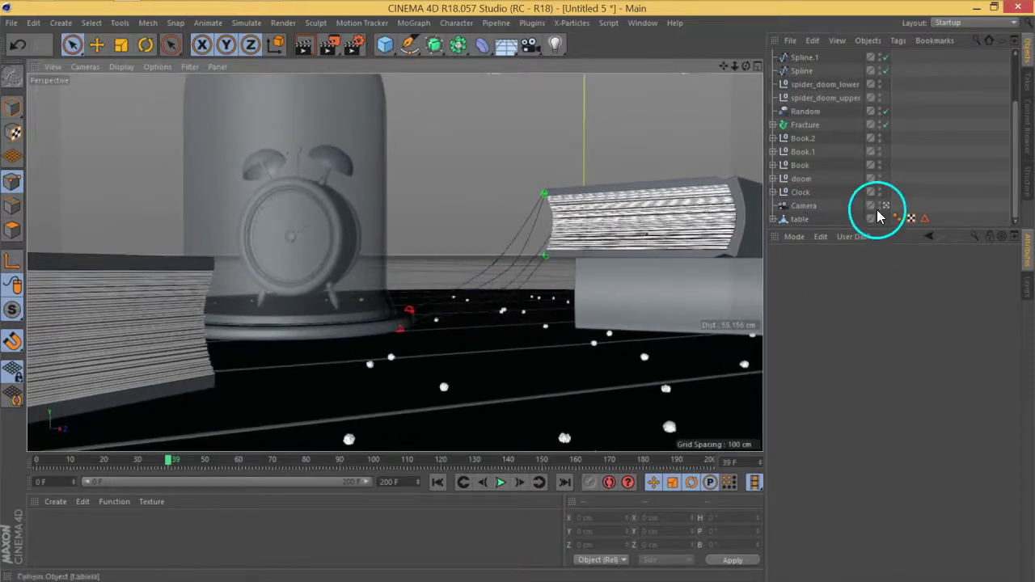
click(803, 192)
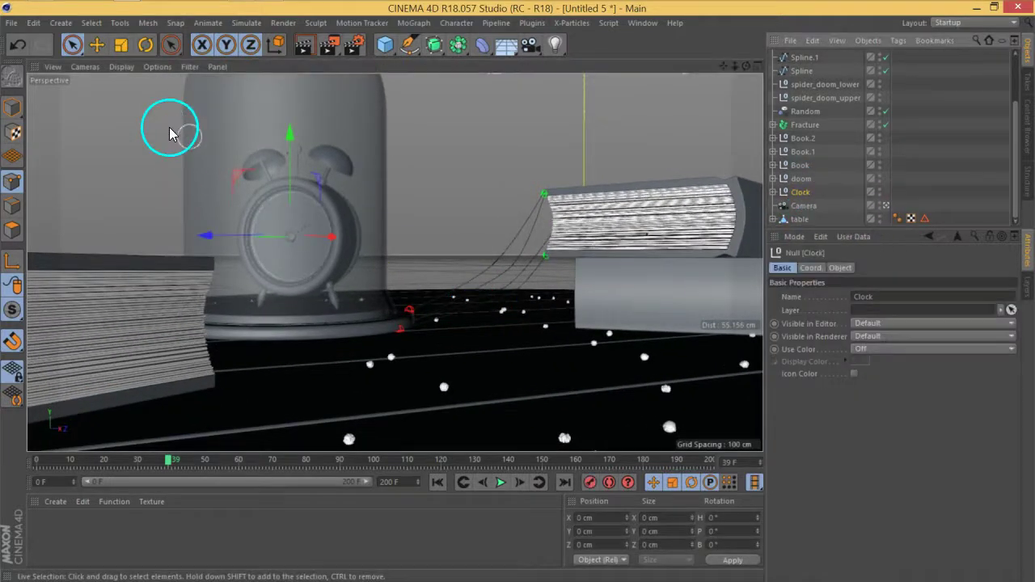
click(145, 45)
drag(296, 226, 387, 233)
click(934, 150)
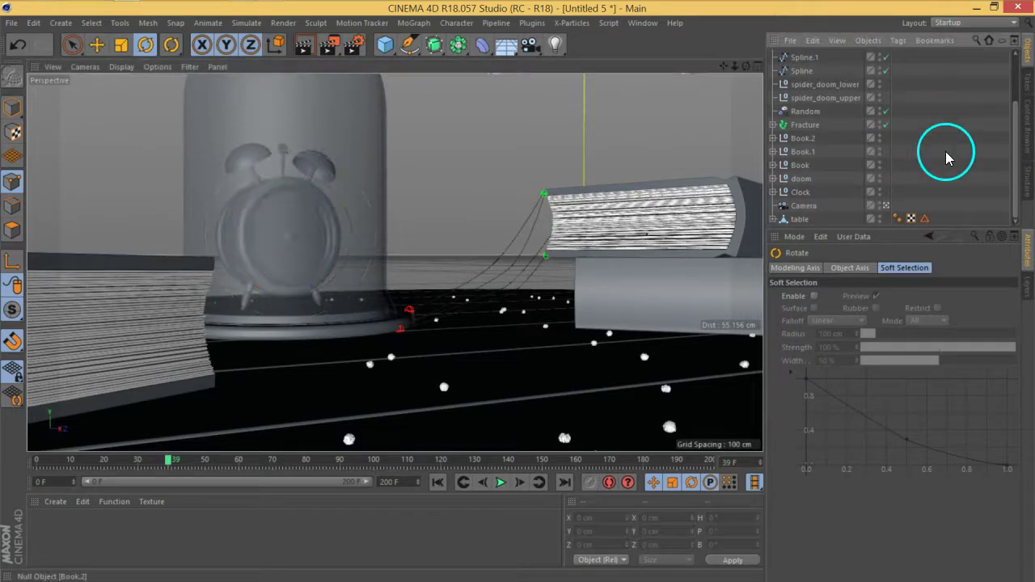
- Leave the scene camera and select the Spline object strung from the upper book's top green null to the dome base
click(886, 206)
scroll(493, 231, up, 6)
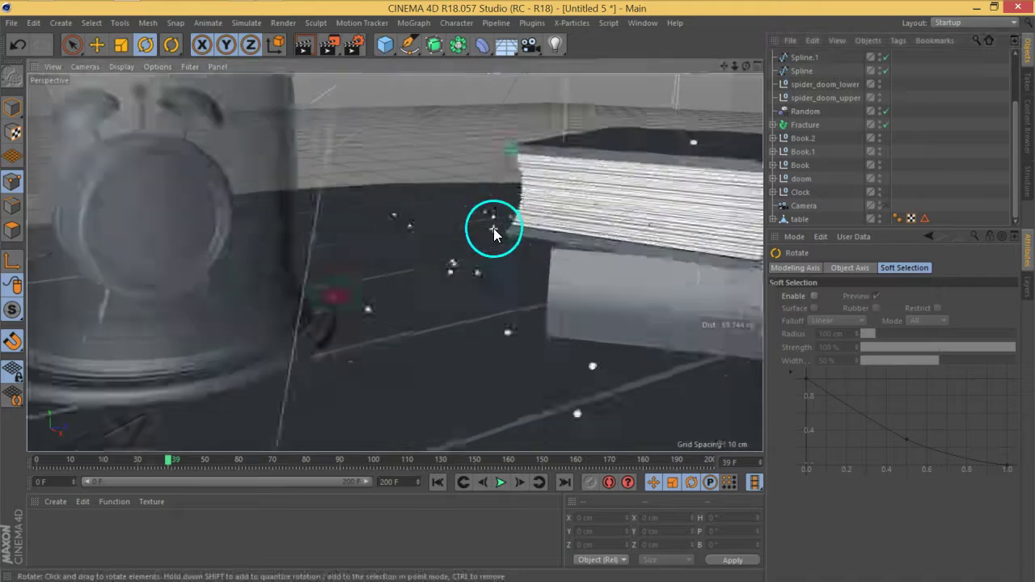
scroll(520, 213, down, 5)
alt+drag(507, 207, 503, 217)
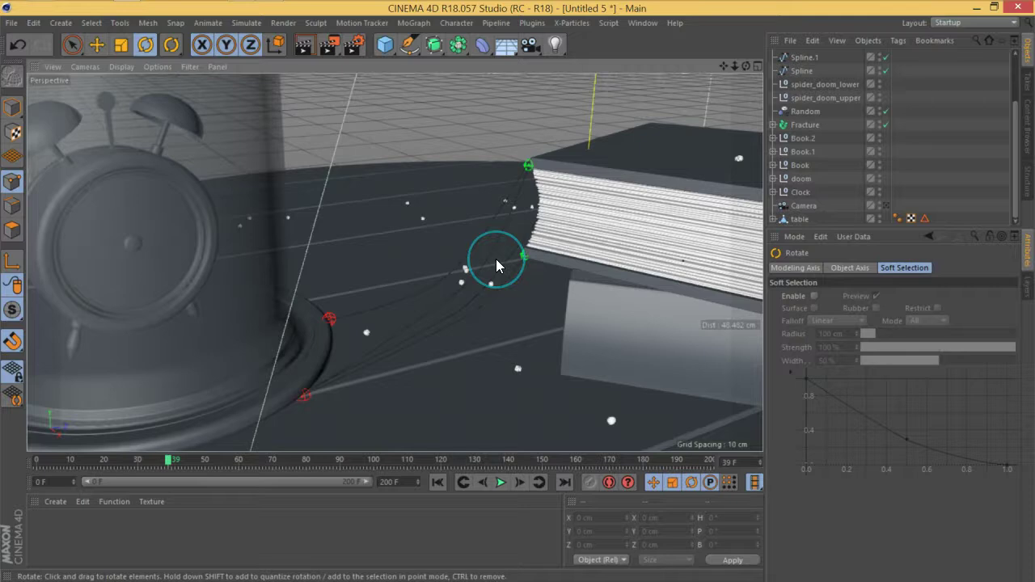
drag(526, 275, 556, 236)
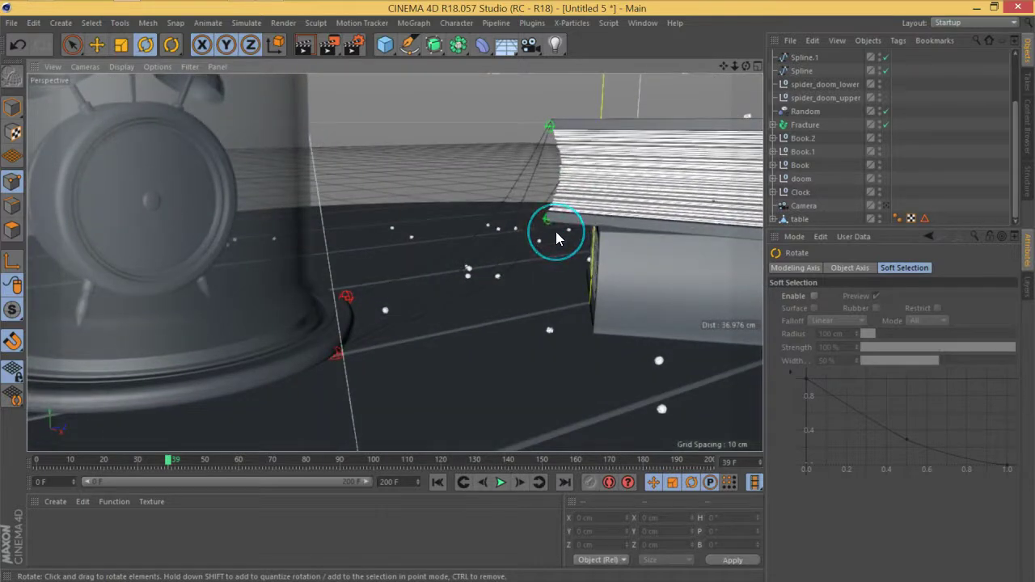
scroll(843, 161, up, 3)
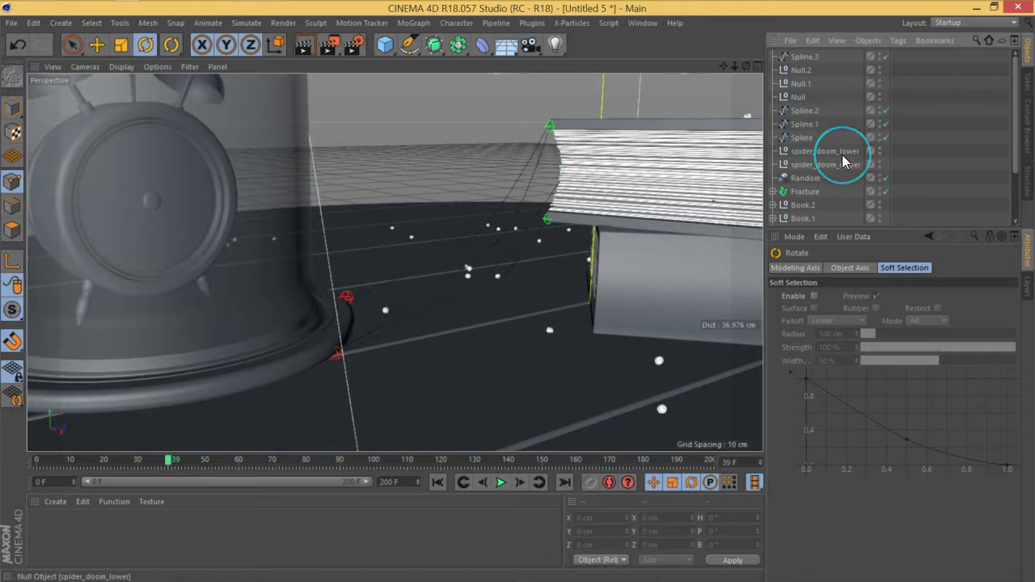
click(804, 138)
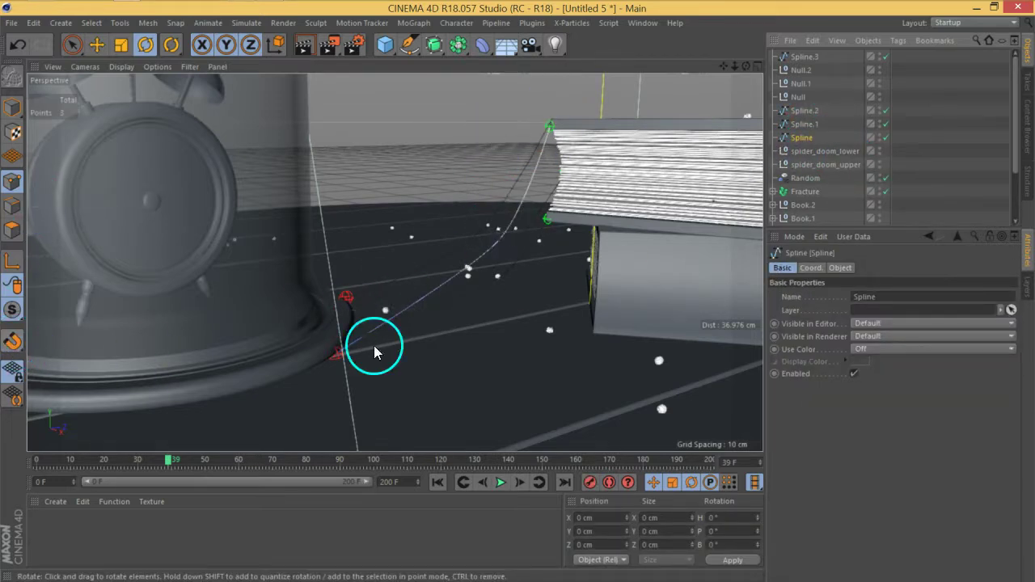
alt+drag(520, 296, 568, 241)
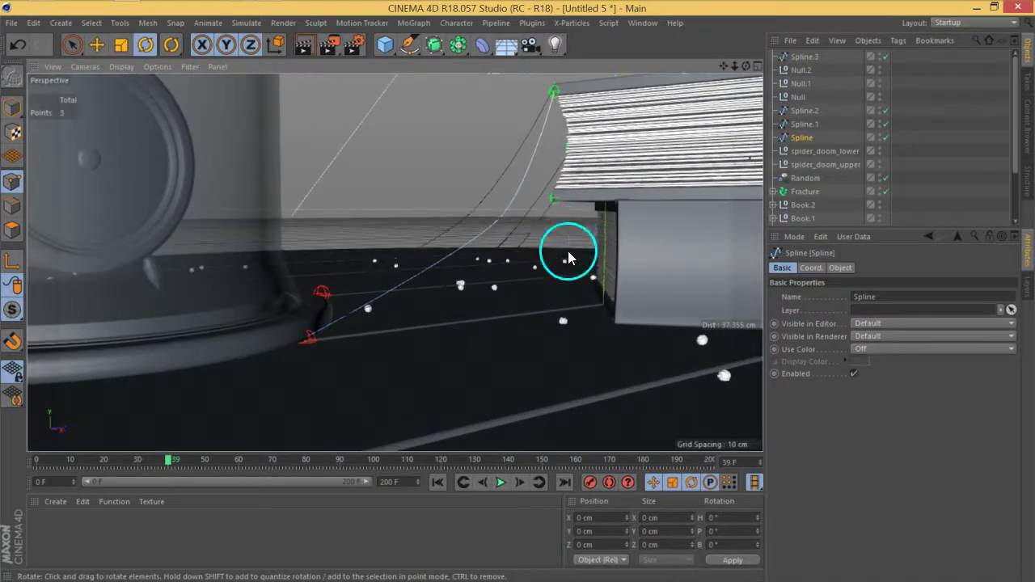
click(642, 204)
click(536, 156)
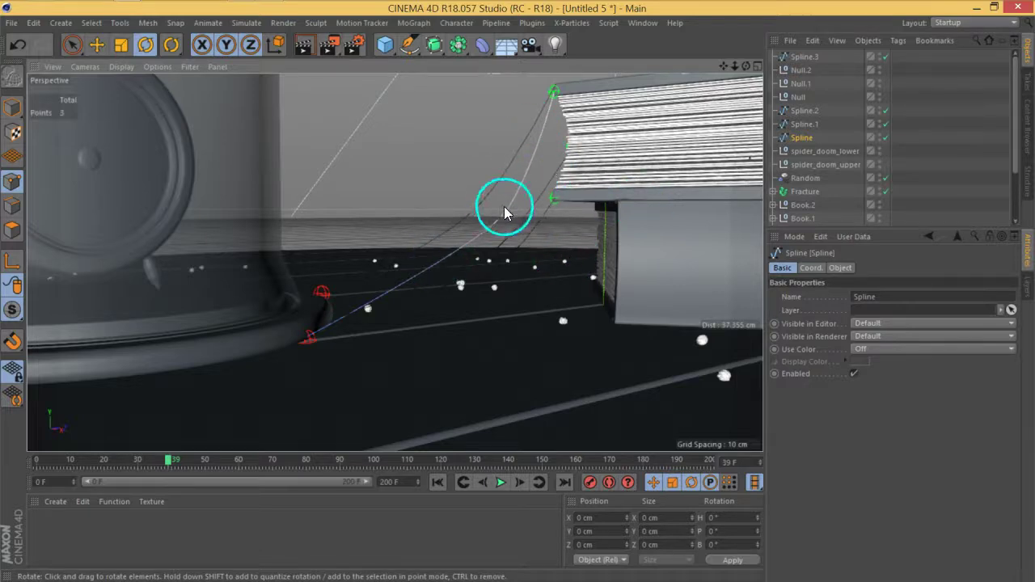
- Add a Spline Dynamics hair tag to the selected spline and play the simulation
right_click(804, 139)
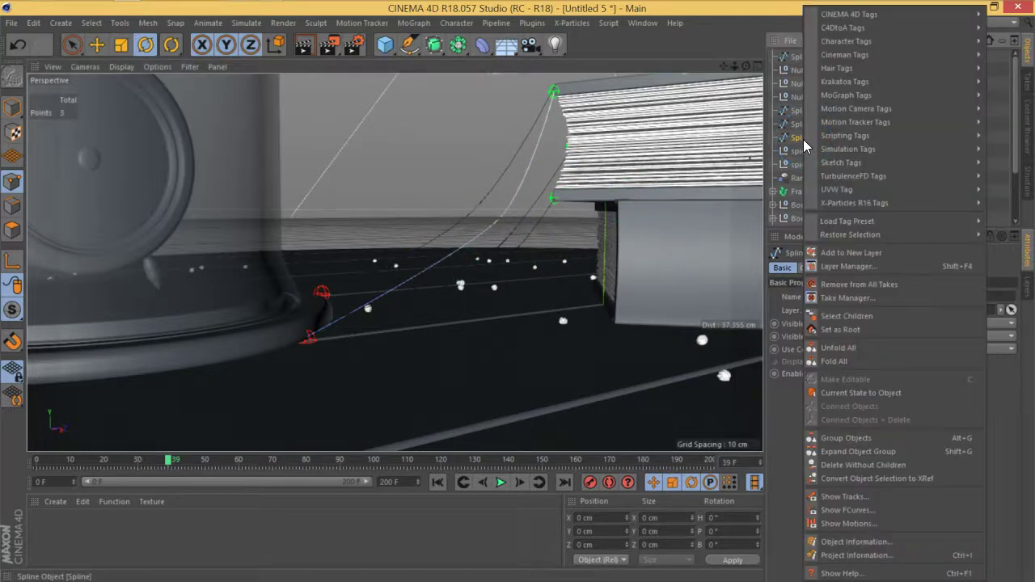
click(836, 70)
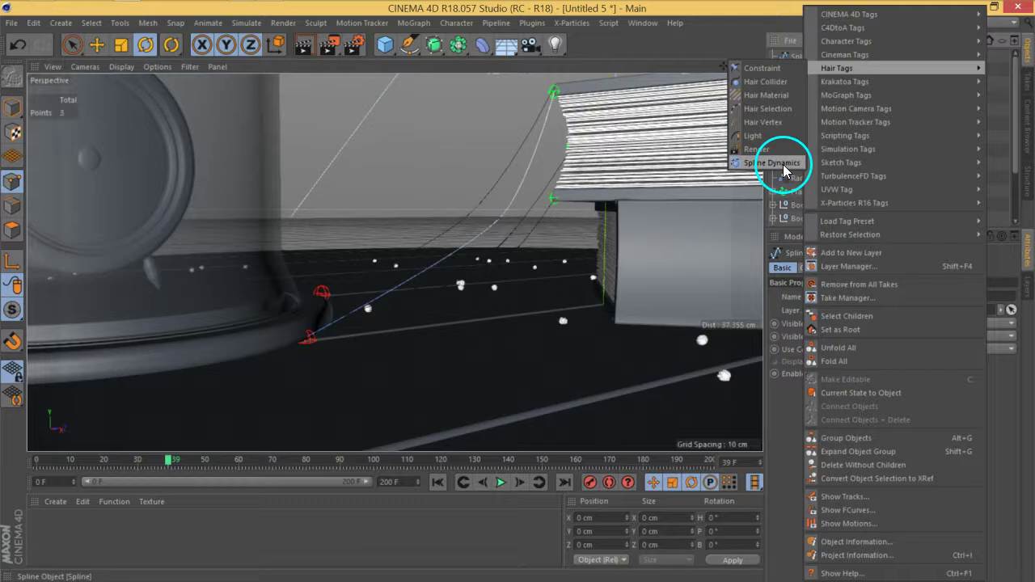
click(783, 166)
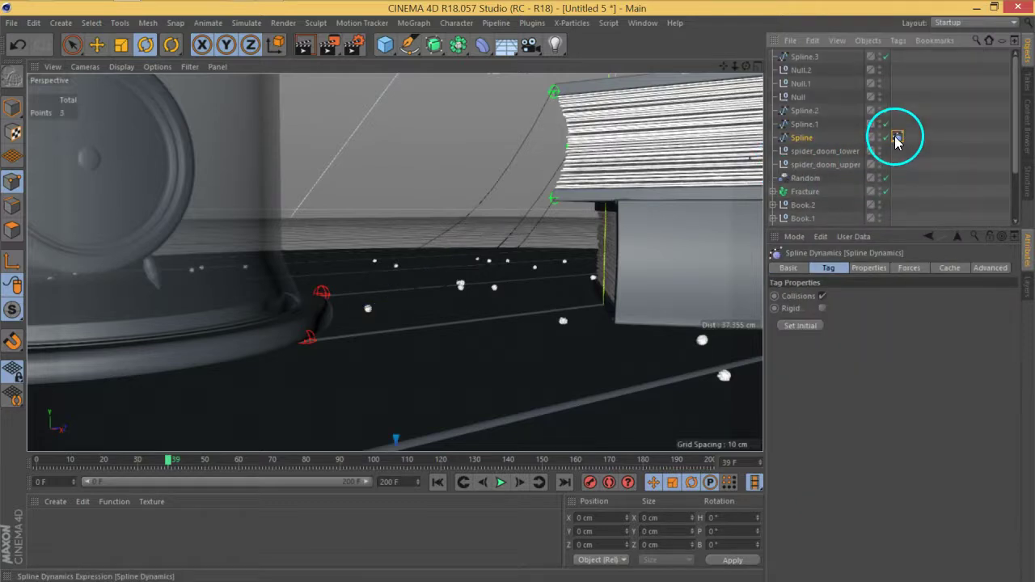
click(501, 484)
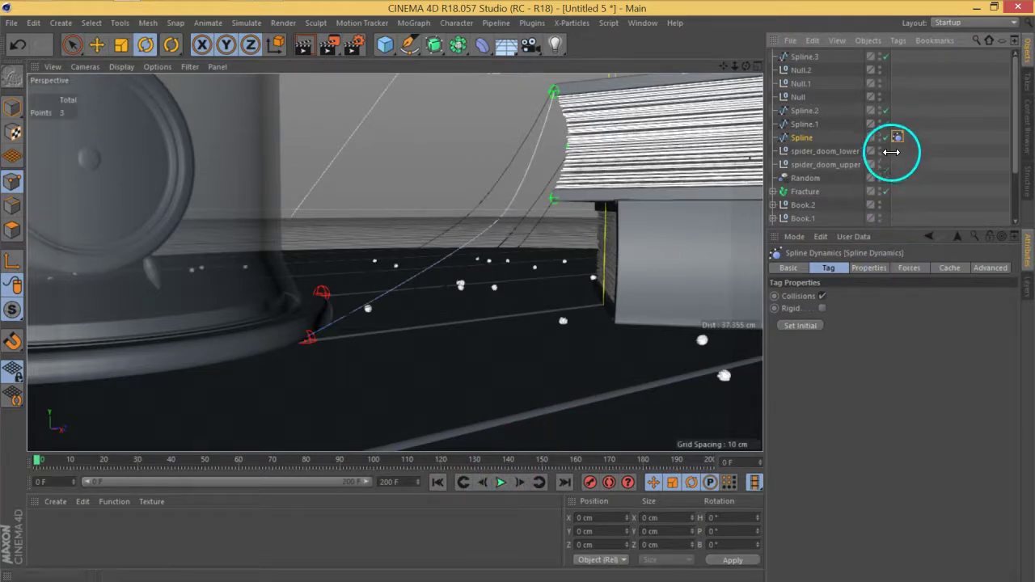
- Set the Spline Dynamics tag's Gravity to -2, test the simulation and return to frame 0
click(906, 269)
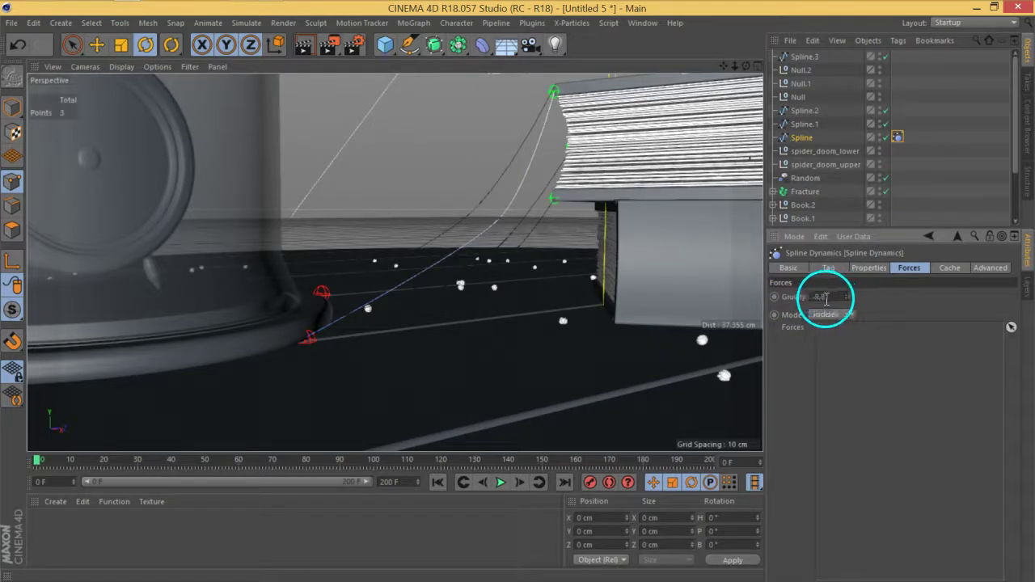
drag(833, 297, 792, 298)
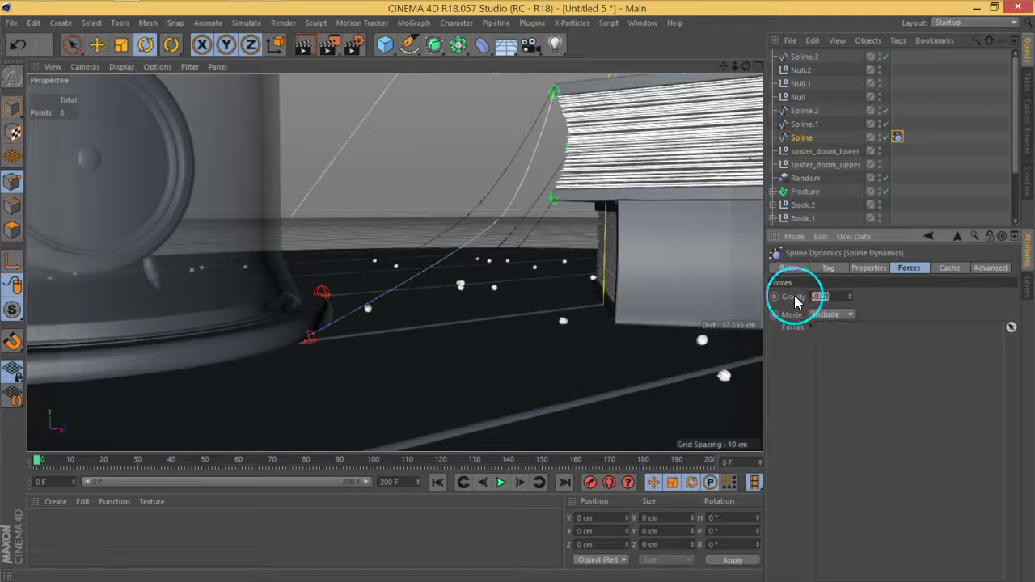
click(500, 482)
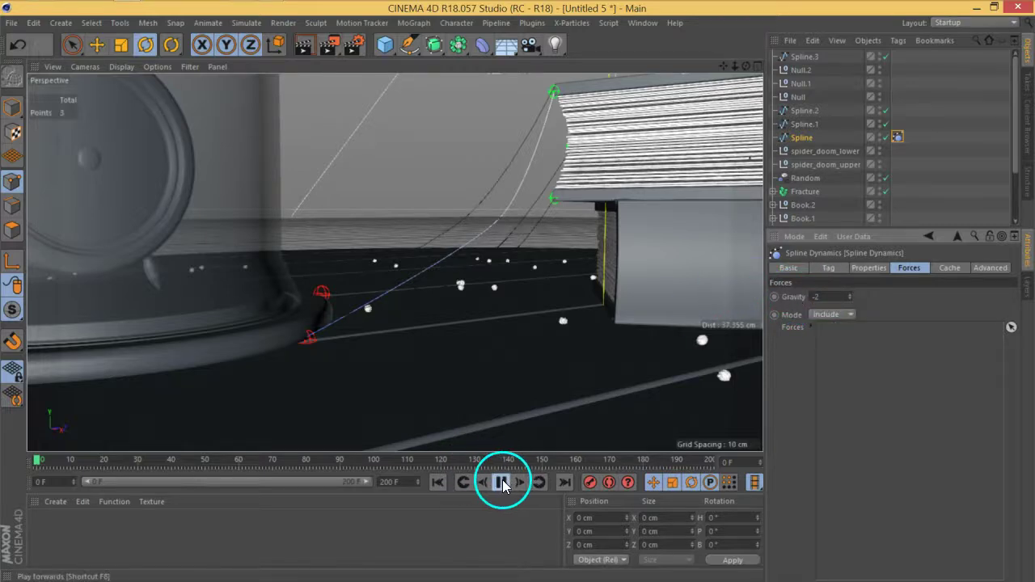
click(500, 482)
click(438, 482)
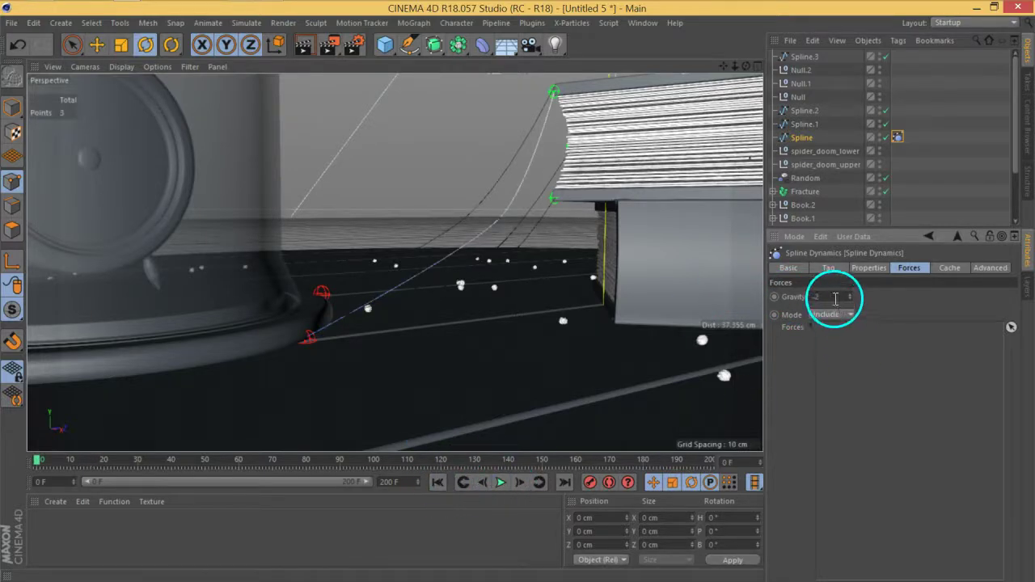
click(499, 482)
click(438, 482)
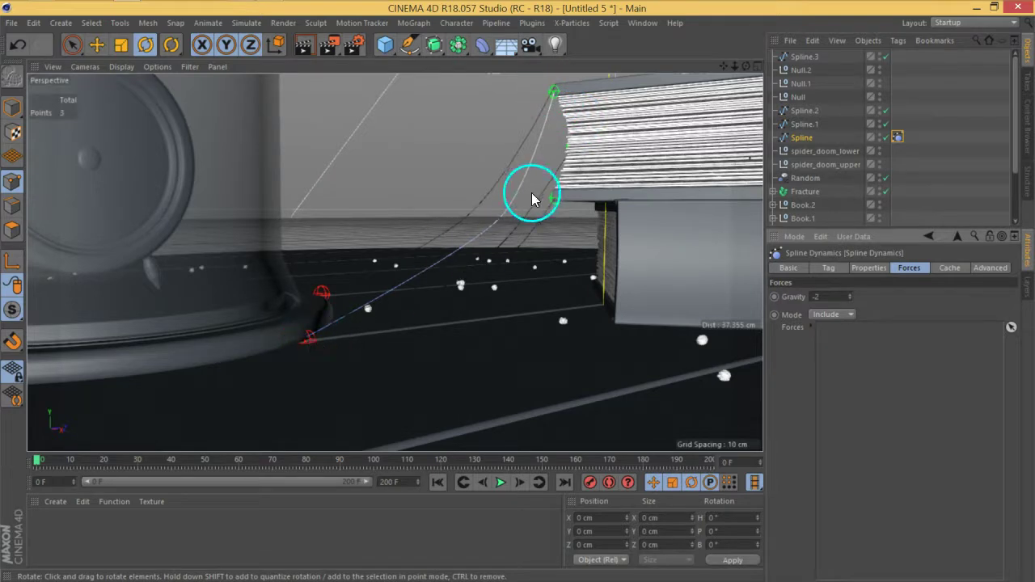
click(804, 138)
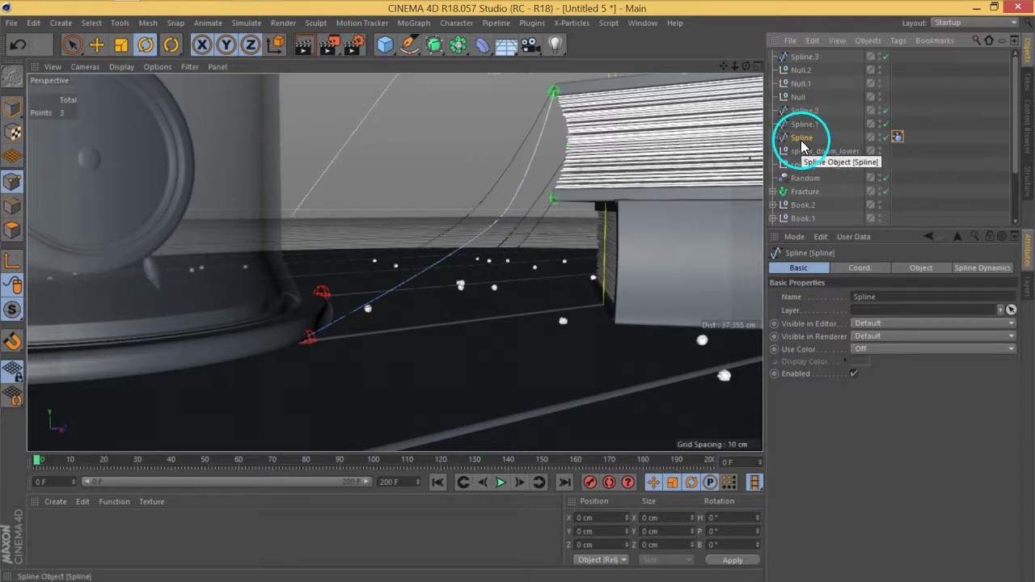
right_click(801, 145)
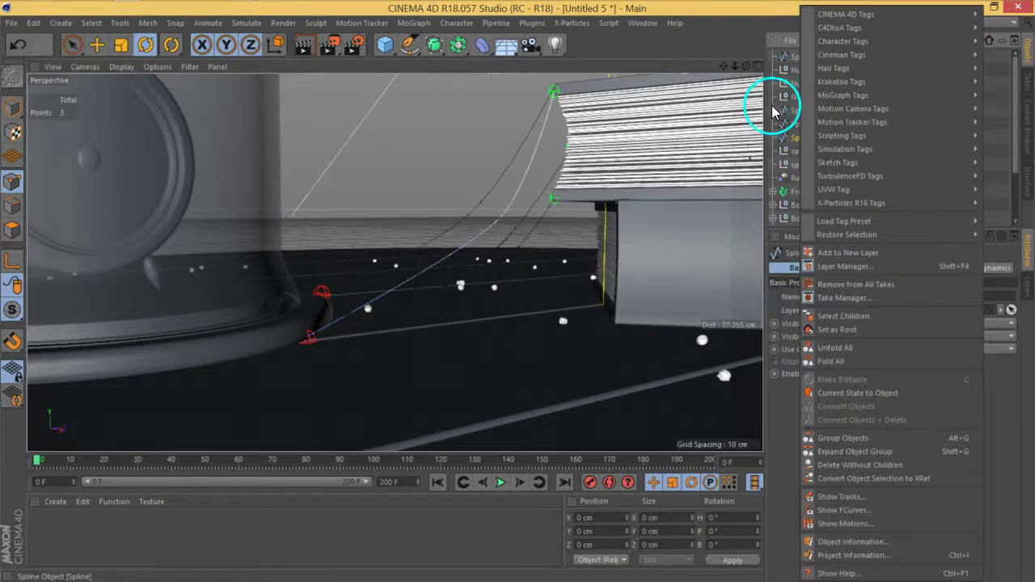
mouse_move(807, 67)
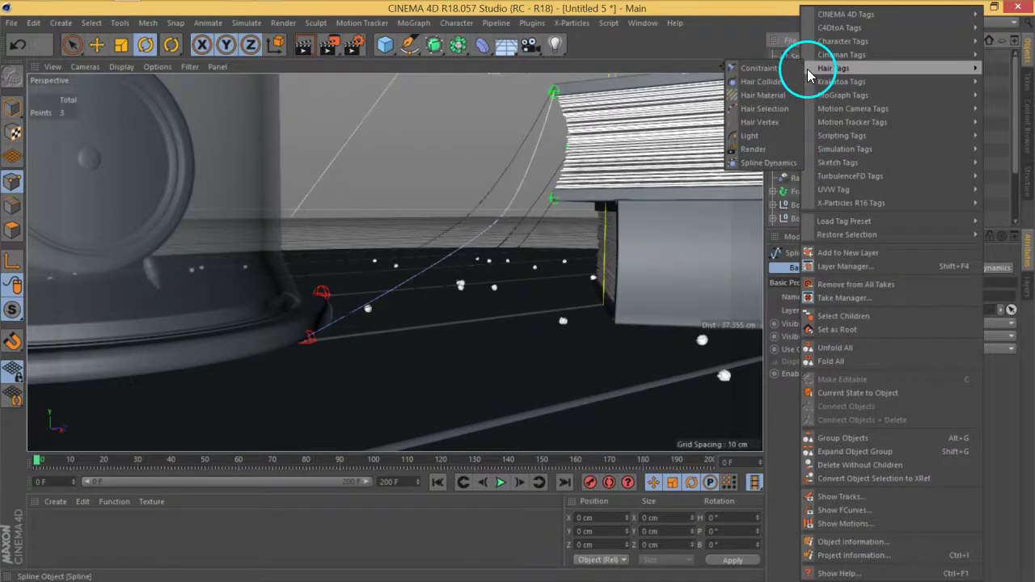
click(759, 68)
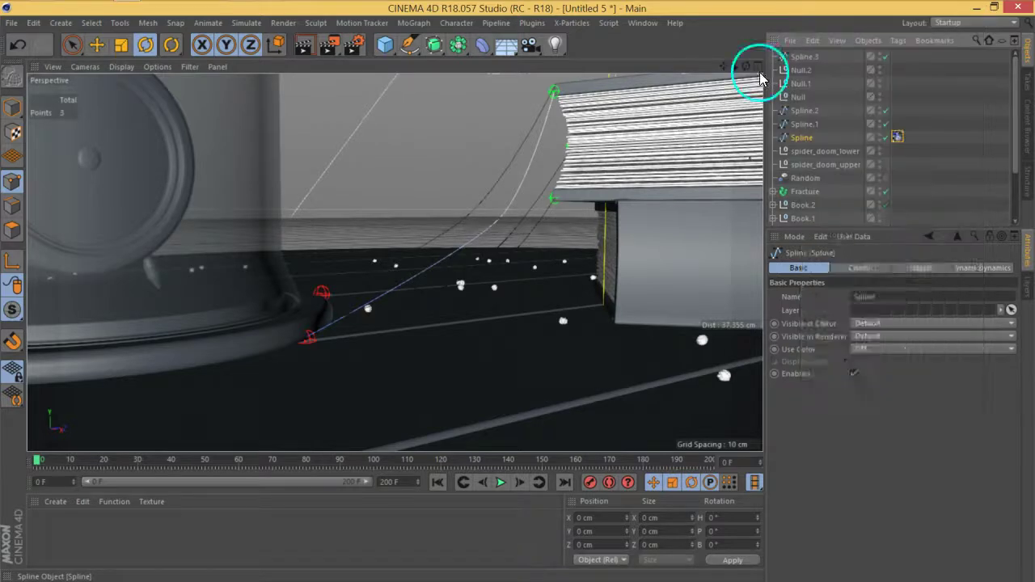
click(918, 185)
click(897, 138)
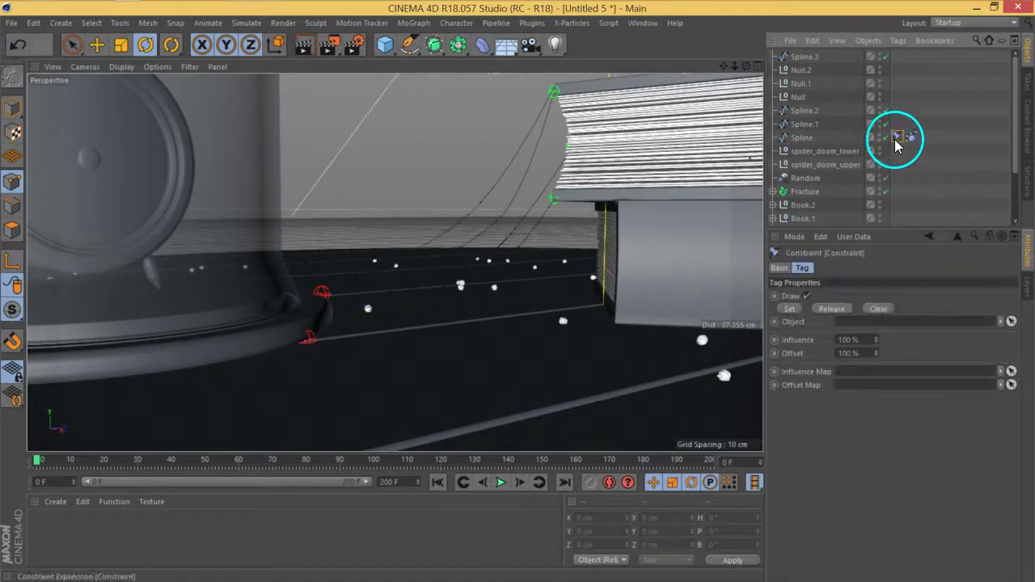
key(Delete)
click(540, 111)
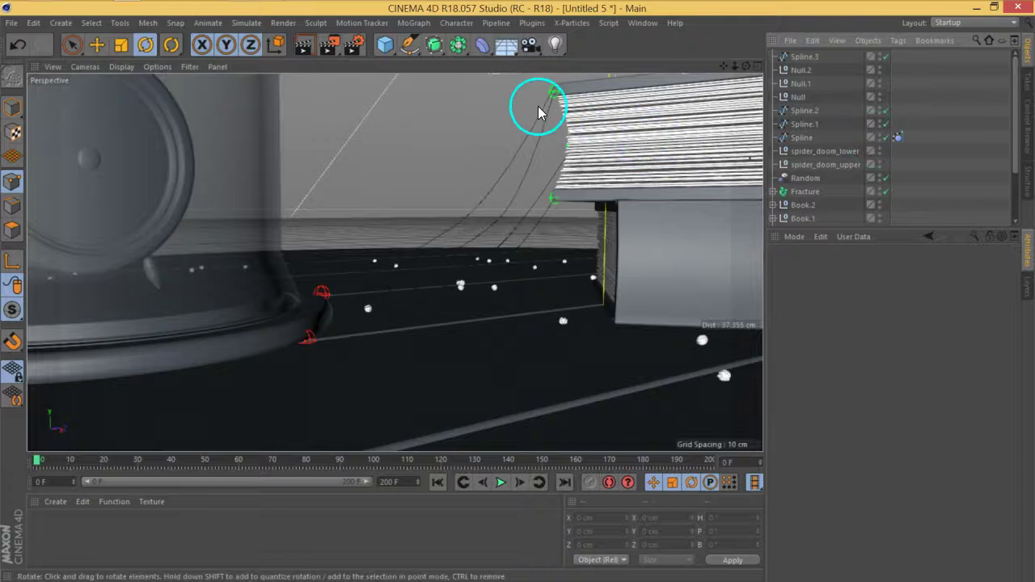
- Select the Spline's end point at the upper book's top green null and add a hair Constraint tag to it
click(801, 138)
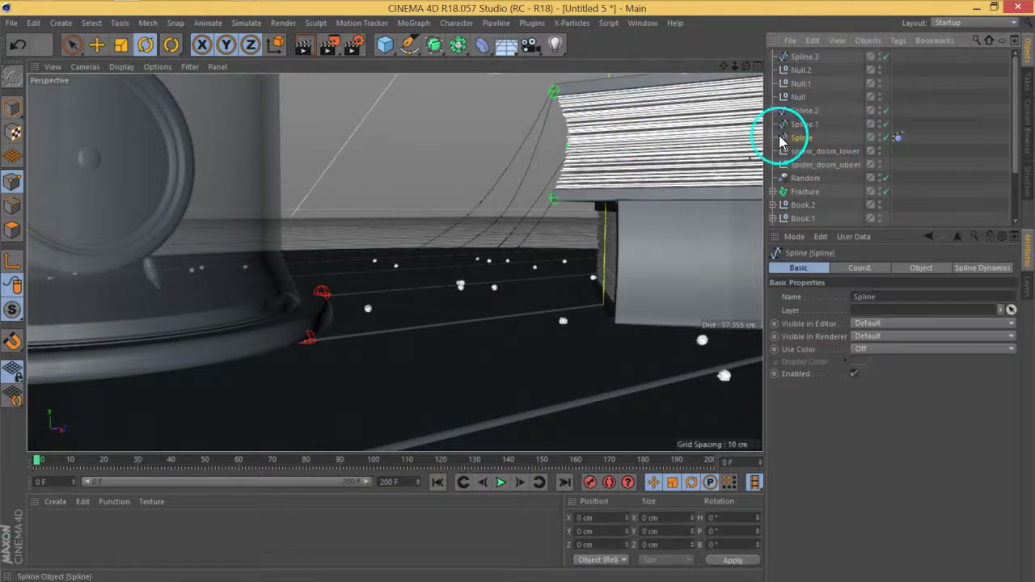
click(554, 92)
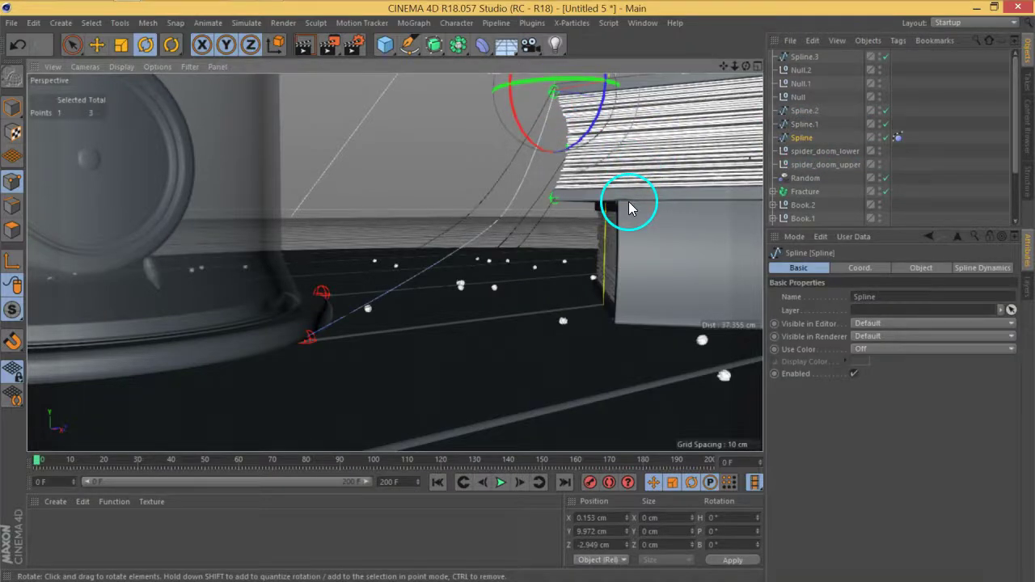
right_click(799, 138)
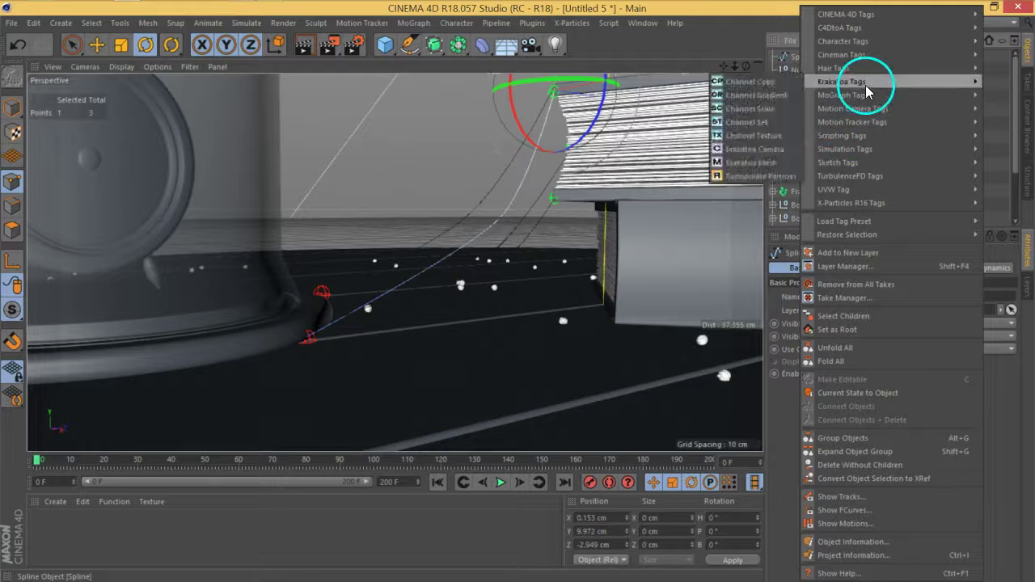
mouse_move(860, 76)
click(760, 68)
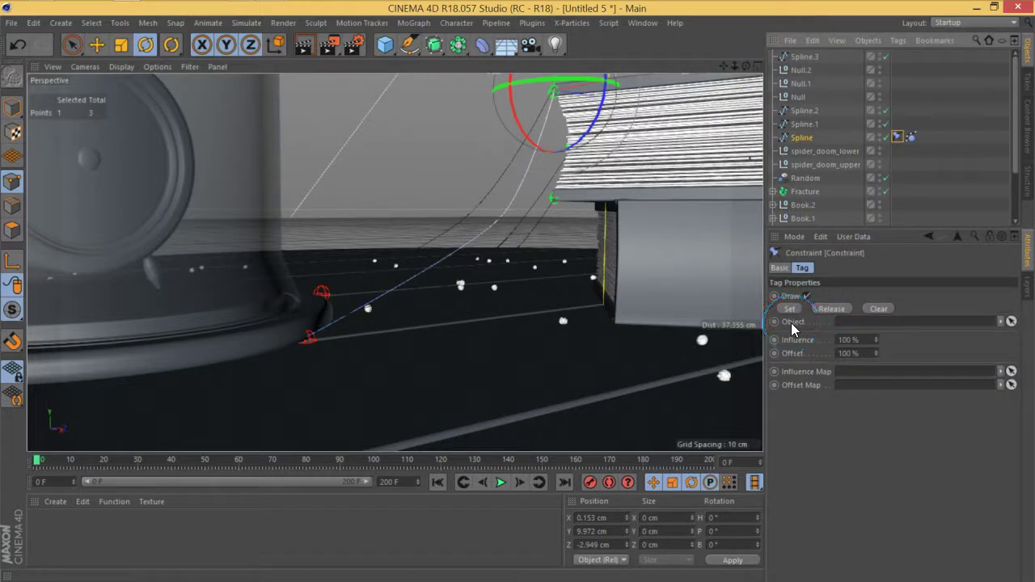
- Identify the green null at the upper book's top corner and assign it as the Constraint tag's Object
click(553, 194)
alt+middle_drag(592, 164, 585, 190)
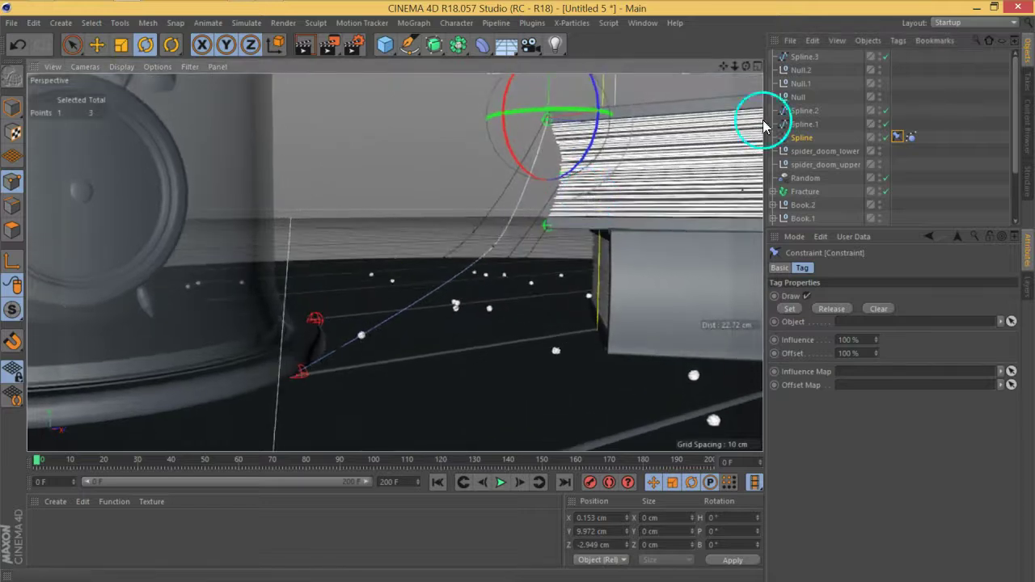
click(812, 59)
click(805, 84)
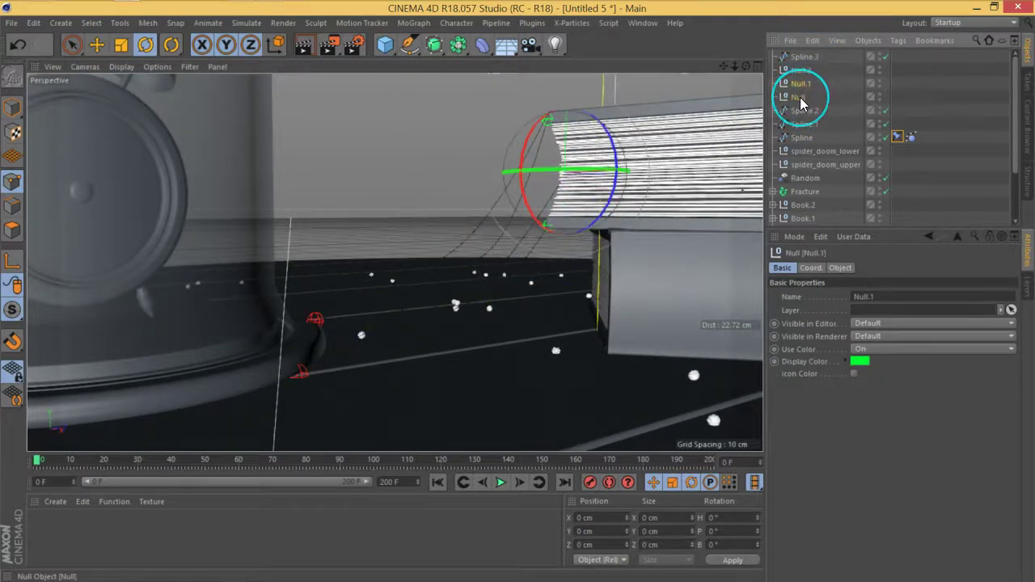
click(800, 98)
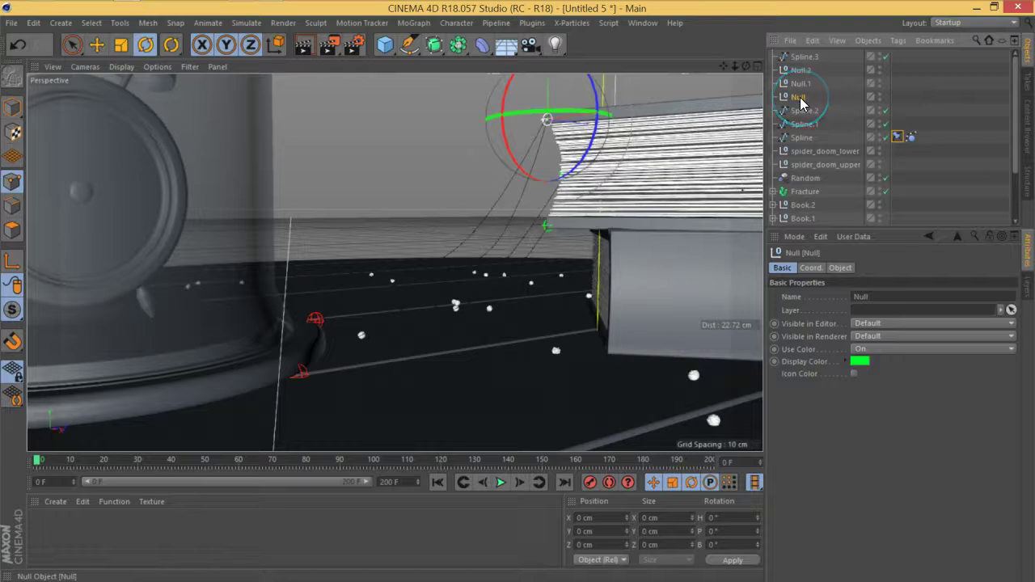
click(898, 138)
click(807, 136)
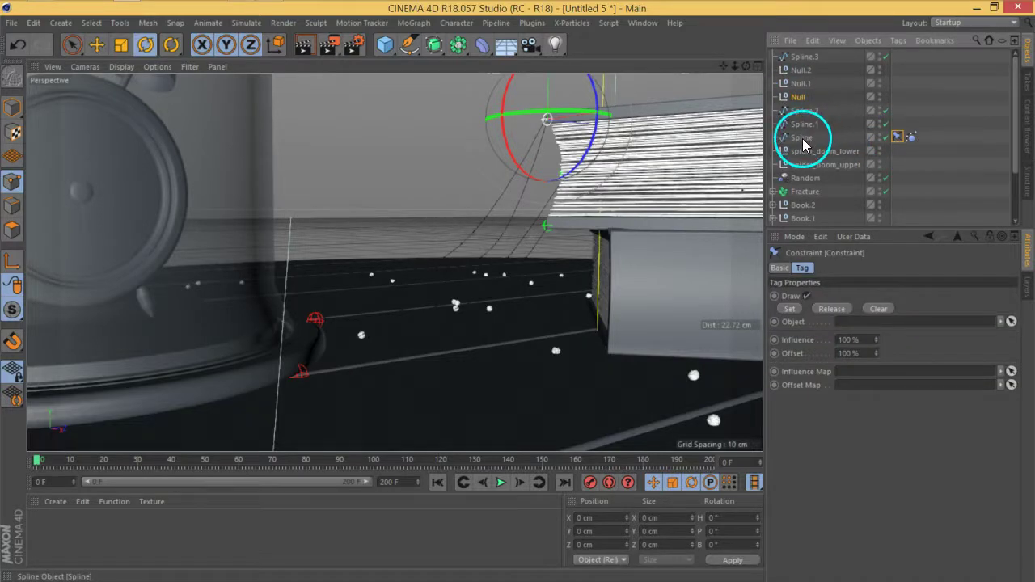
click(899, 138)
click(620, 139)
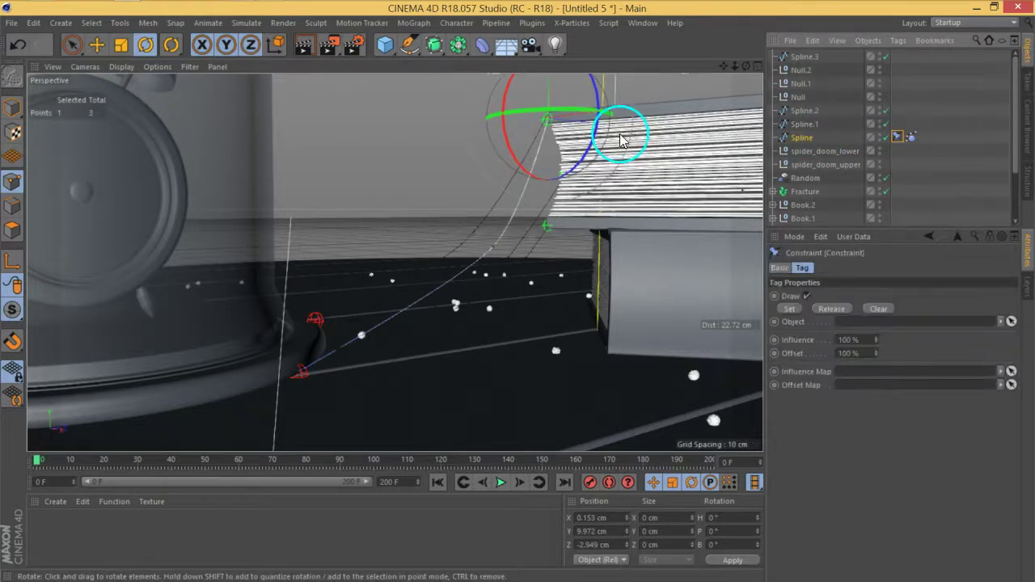
drag(799, 101, 864, 330)
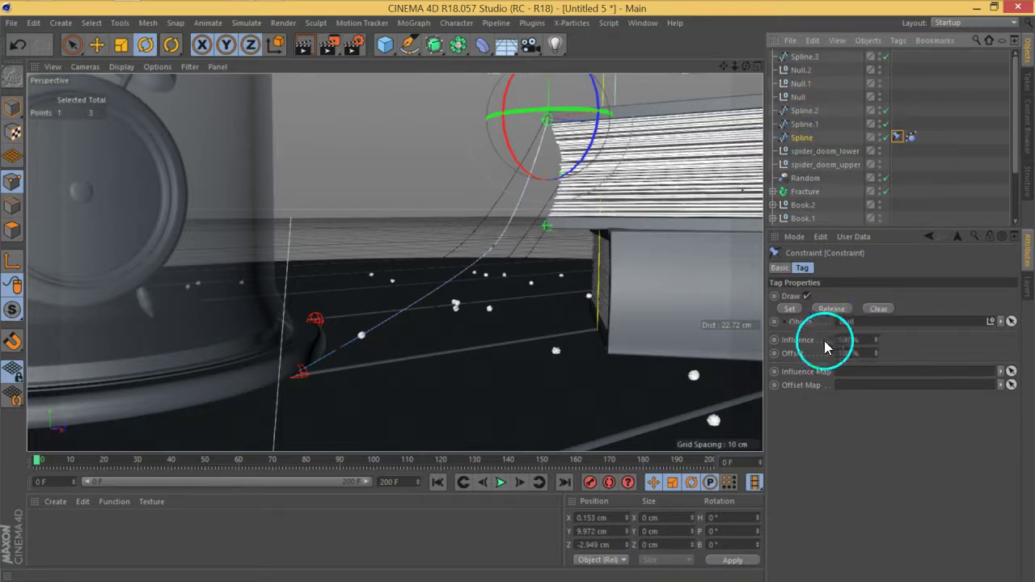
- Set the Constraint tag to anchor the Spline's selected end point to the Null at the upper book's corner
click(790, 310)
click(922, 153)
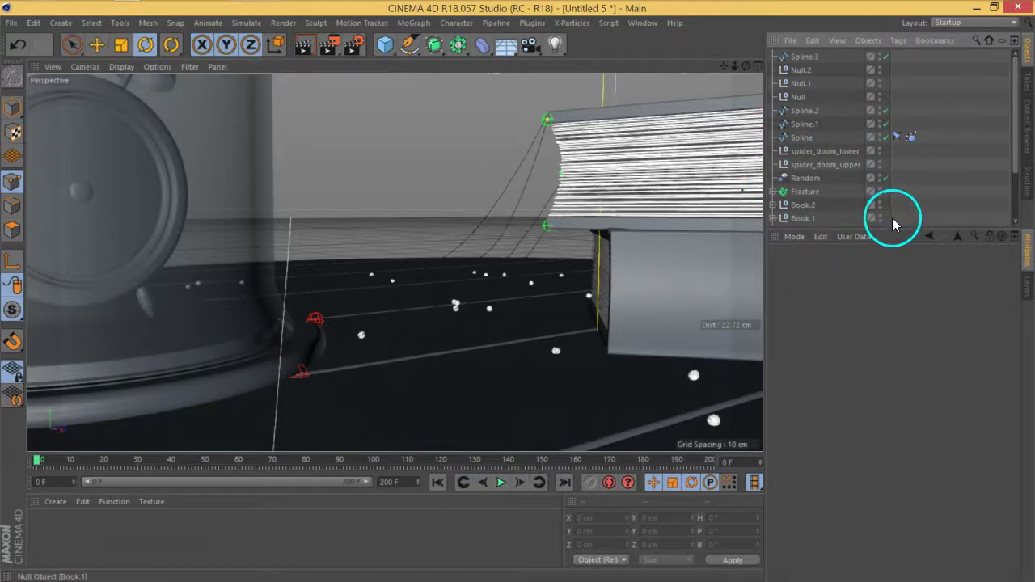
click(900, 140)
- Select the Spline's end point at the dome base, add a hair Constraint tag and assign spider_doom_lower as its Object
click(801, 139)
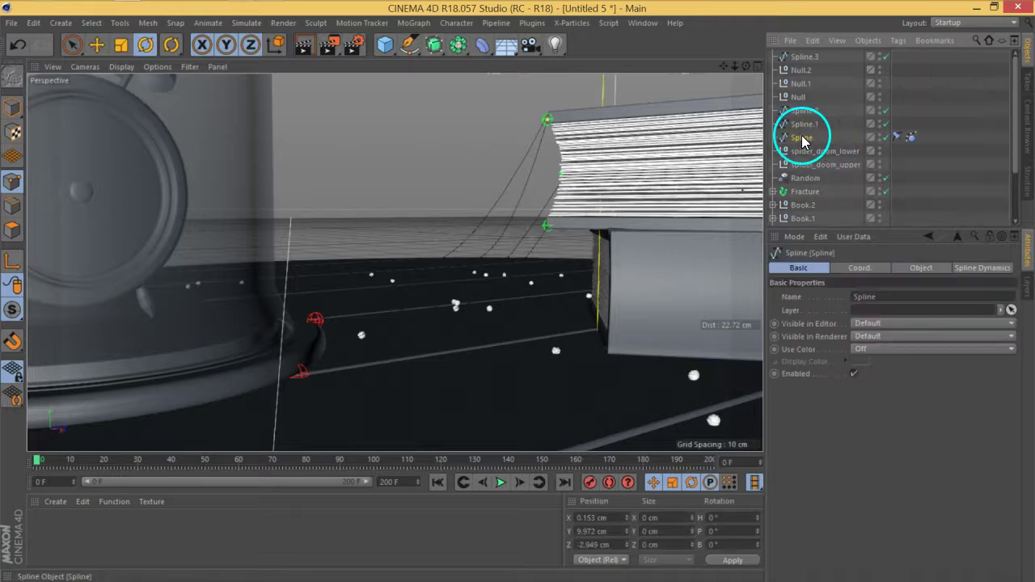
click(300, 376)
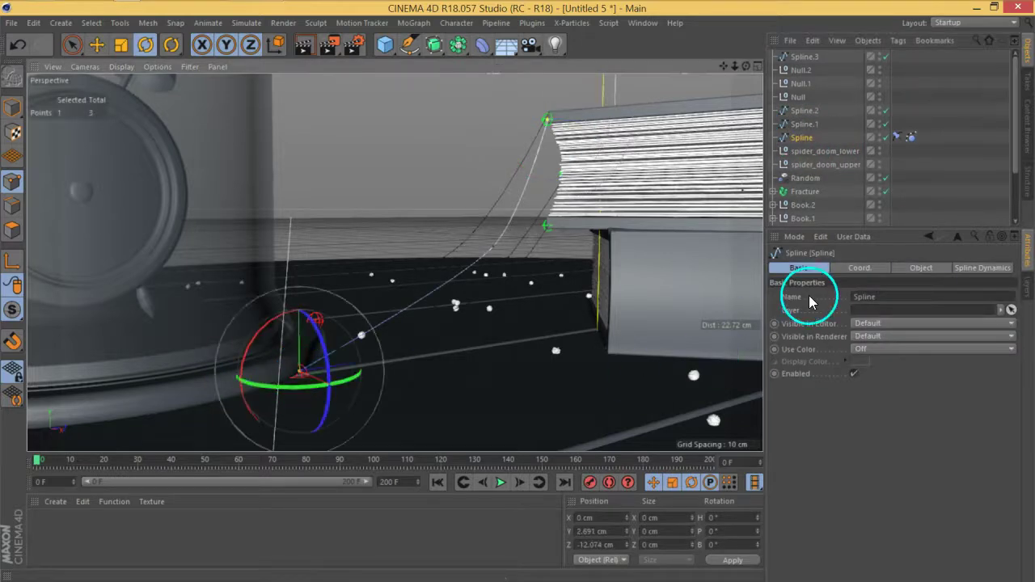
right_click(809, 136)
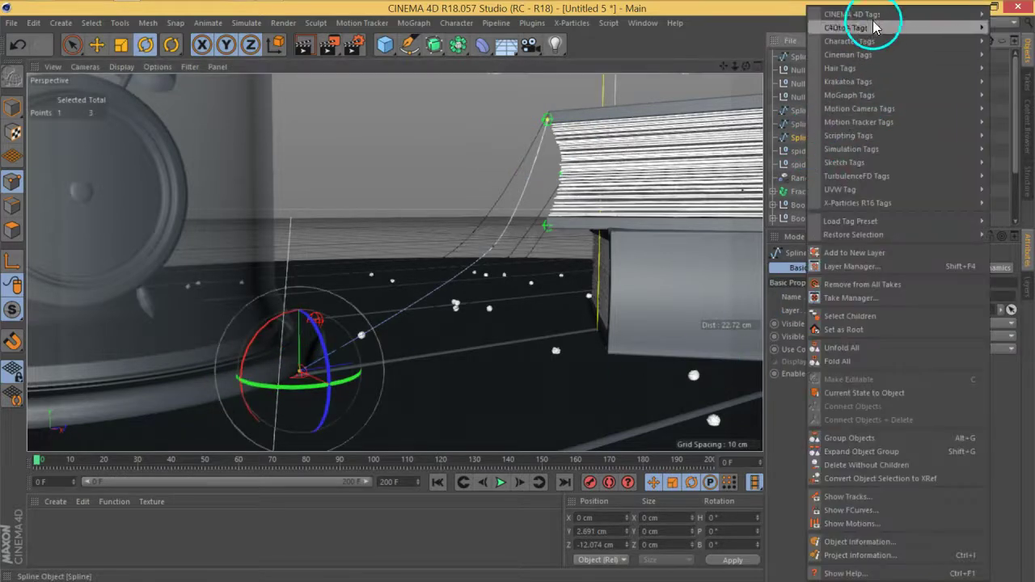
mouse_move(892, 69)
click(786, 71)
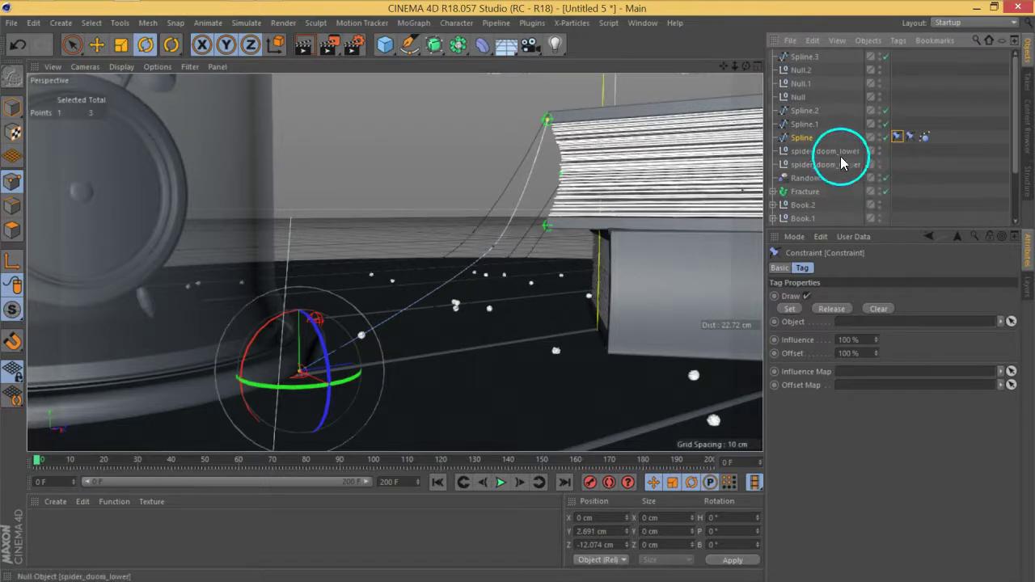
drag(839, 158, 861, 327)
click(948, 173)
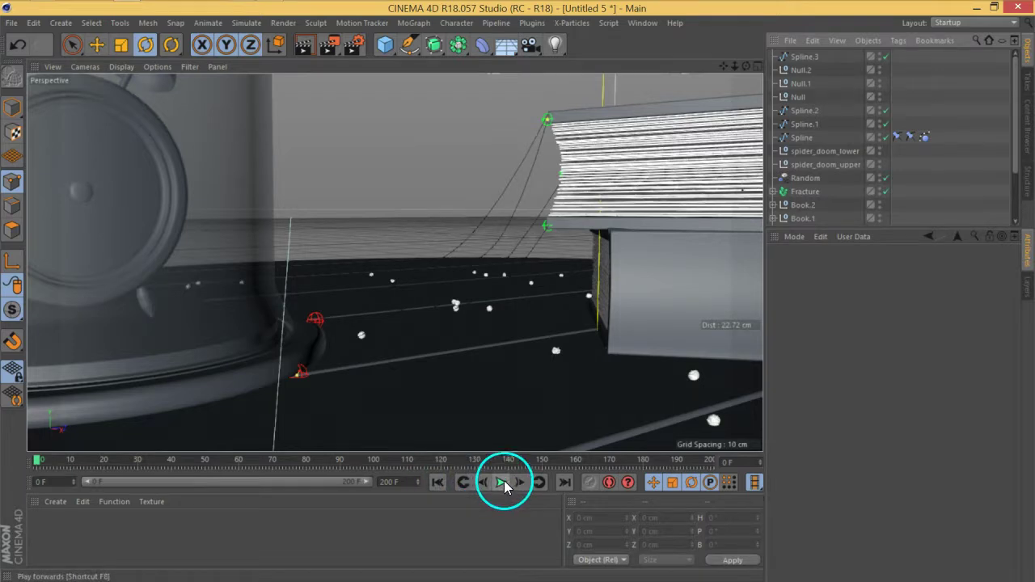
- Play the simulation to test the Spline's constrained ends, stop it and return to frame 0
click(804, 138)
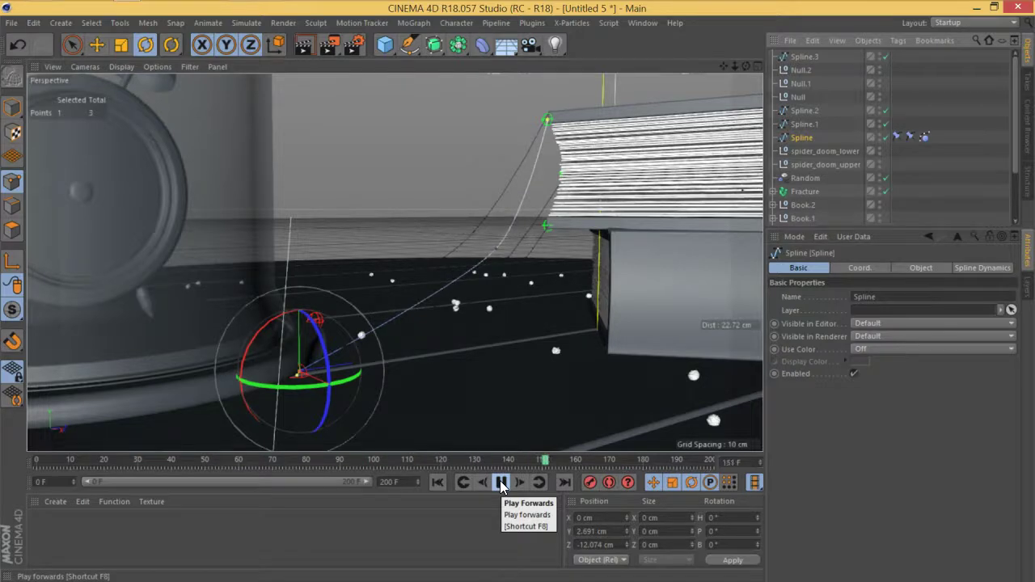
click(502, 483)
click(438, 483)
- Select all points of the Spline and subdivide it three times
click(534, 253)
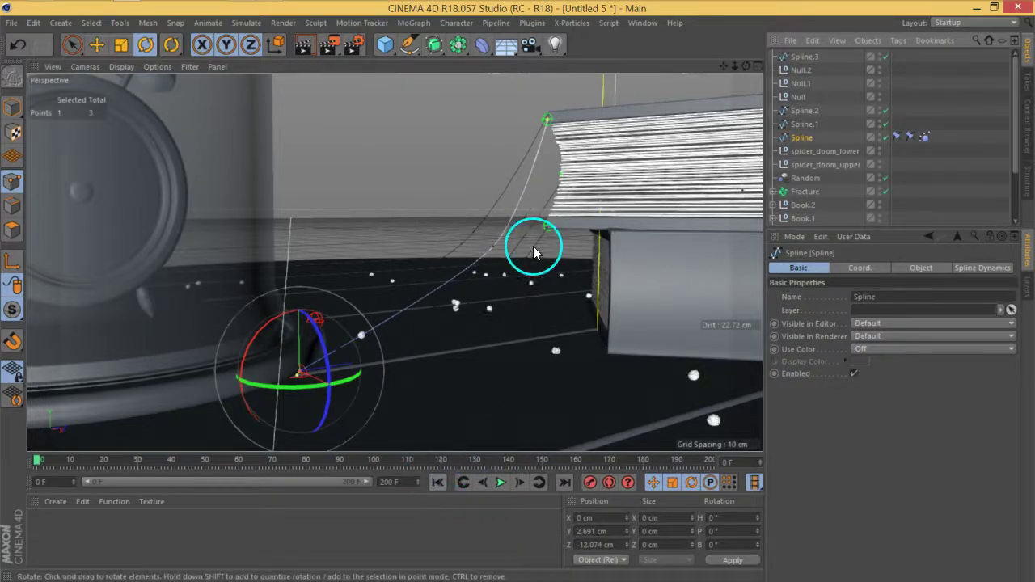
click(493, 248)
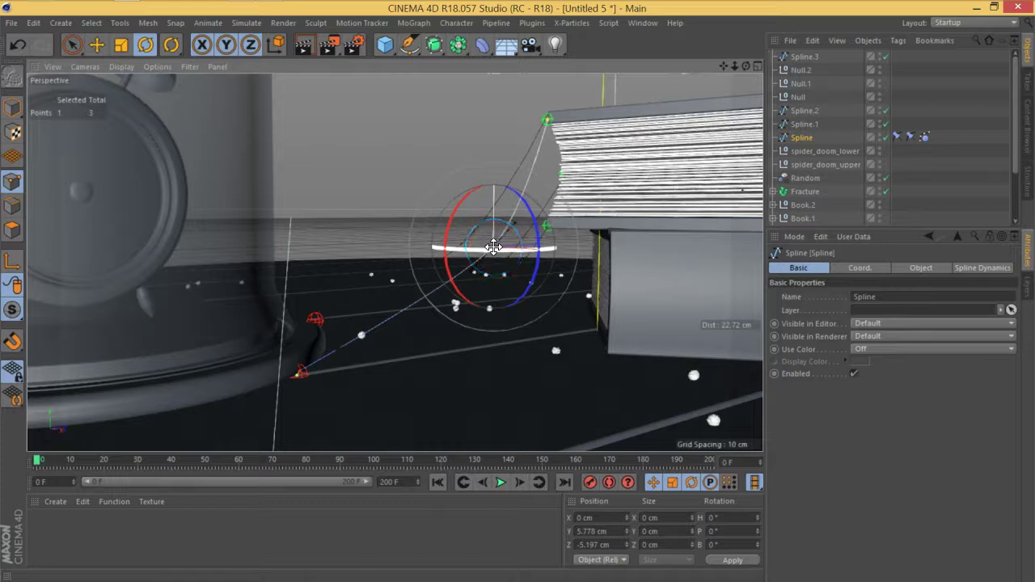
key(ctrl+a)
right_click(529, 208)
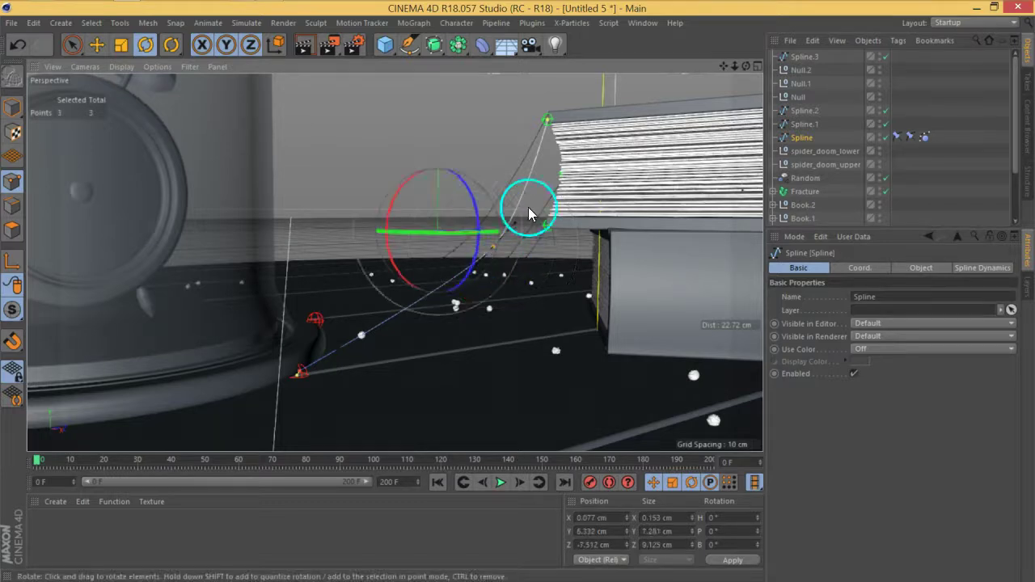
right_click(495, 255)
click(536, 555)
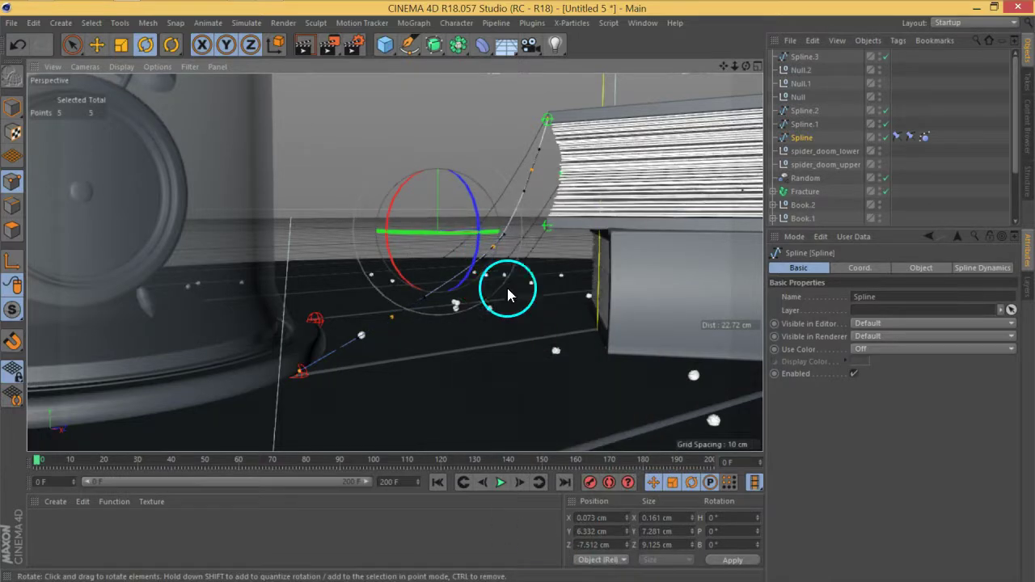
right_click(496, 256)
click(530, 558)
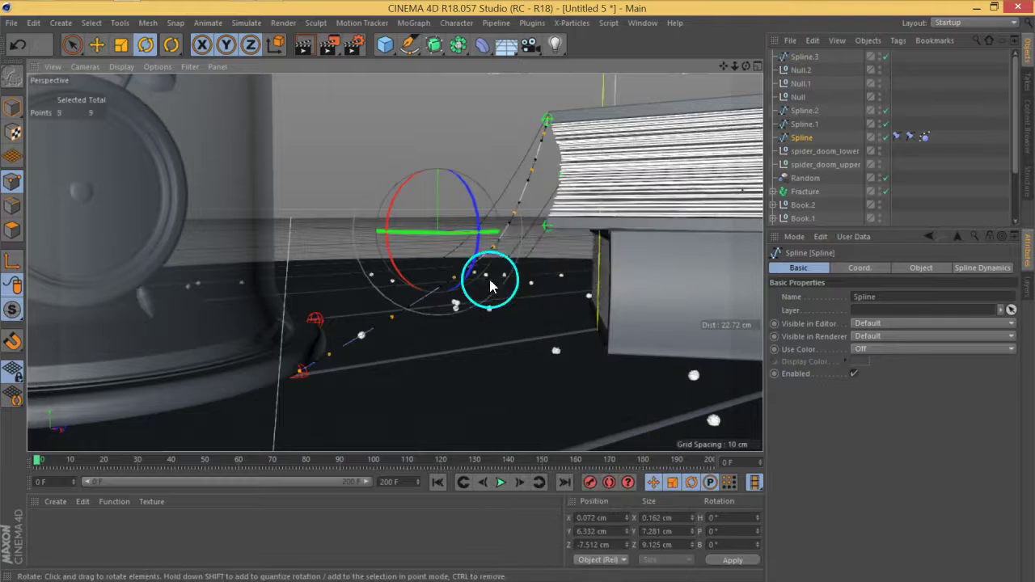
right_click(495, 253)
click(566, 559)
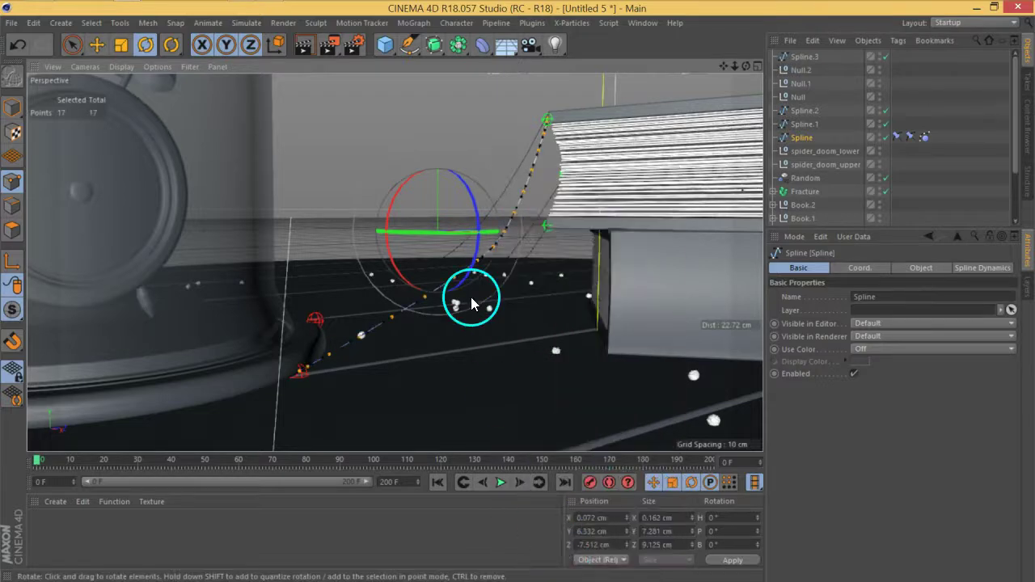
- Test the simulation of the subdivided Spline and return to frame 0
click(891, 172)
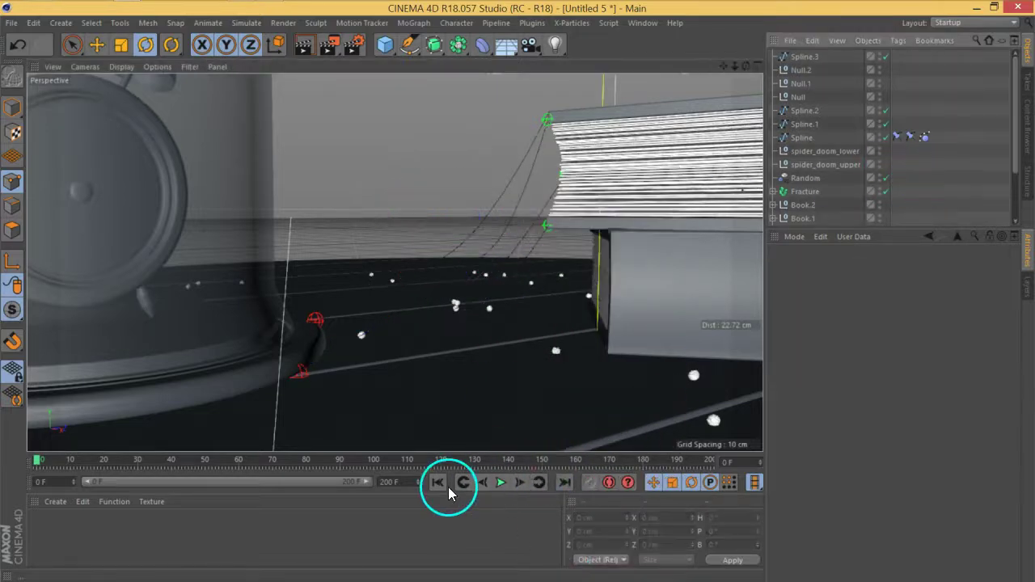
click(500, 486)
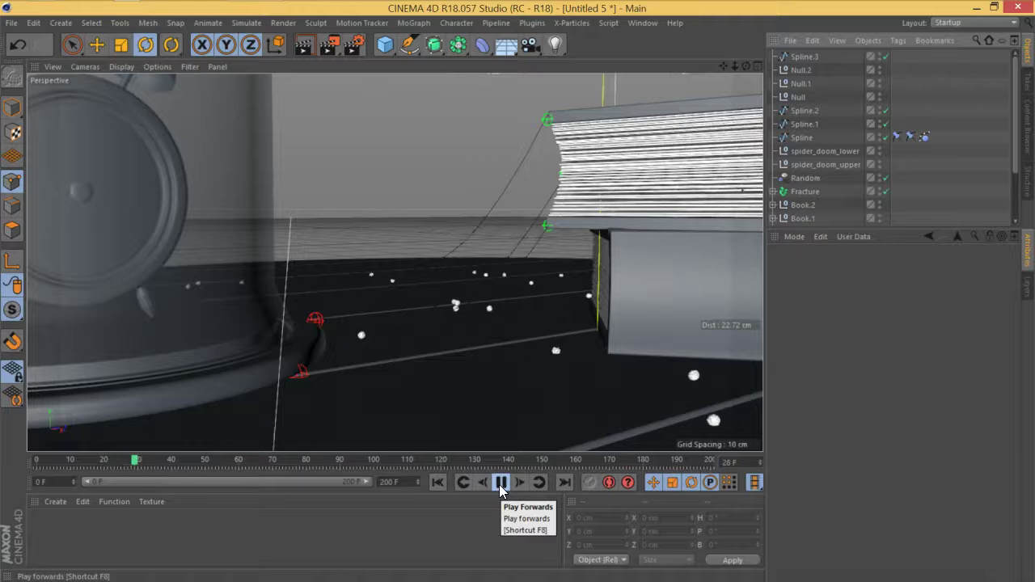
click(501, 485)
click(441, 484)
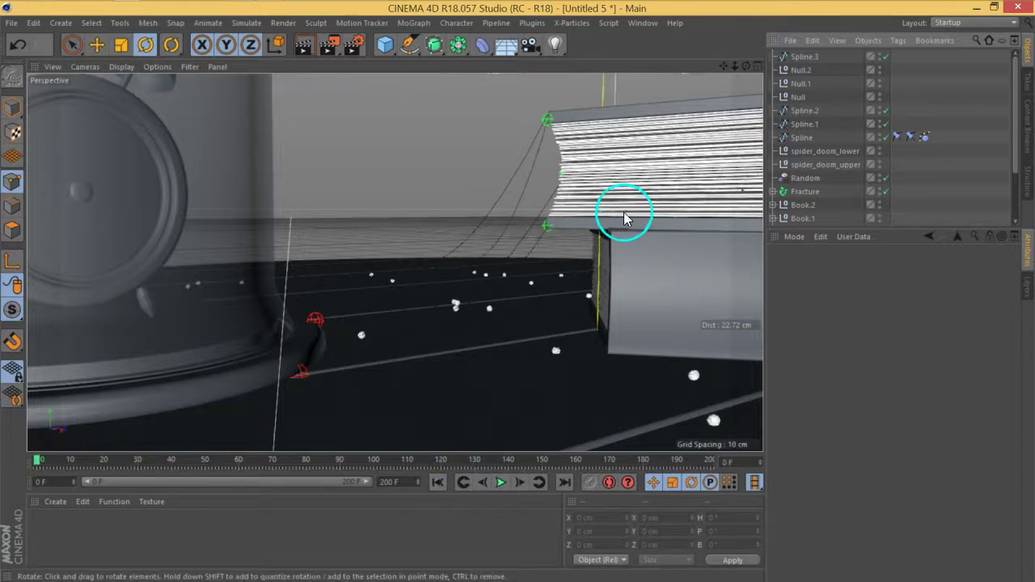
- Try to select the Spline's end point at the upper book's corner with Live Selection
click(799, 136)
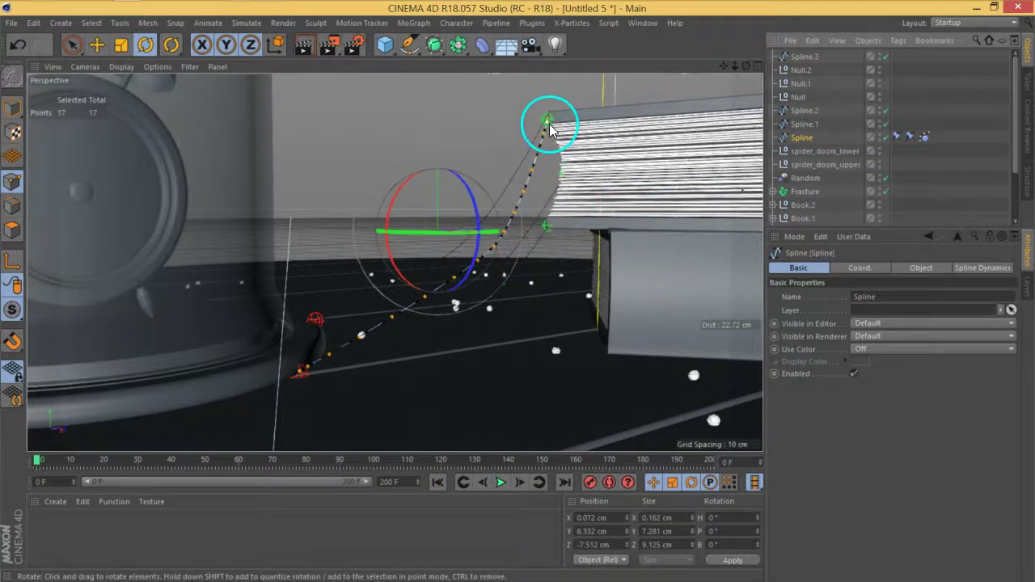
click(71, 45)
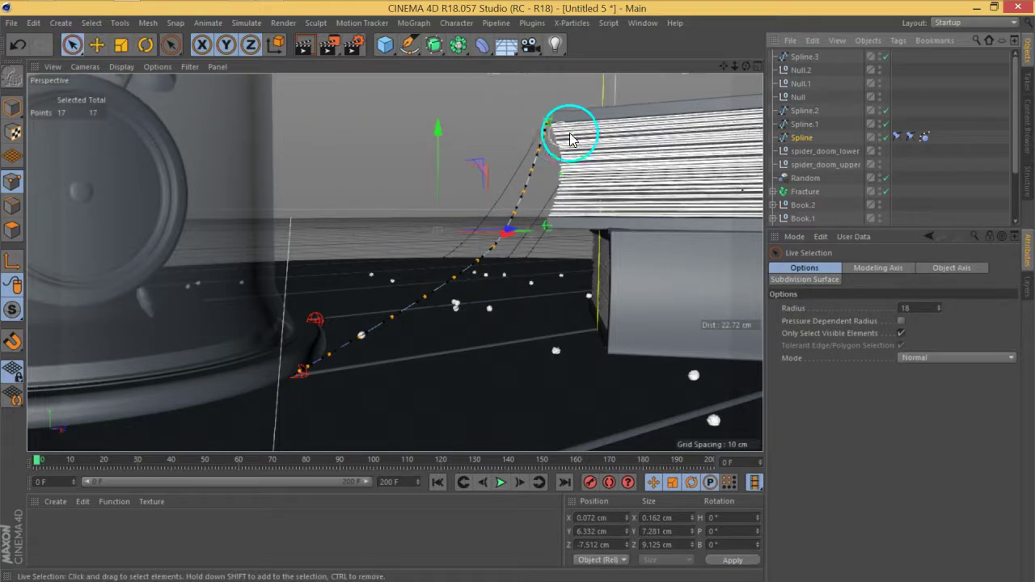
click(571, 101)
click(555, 115)
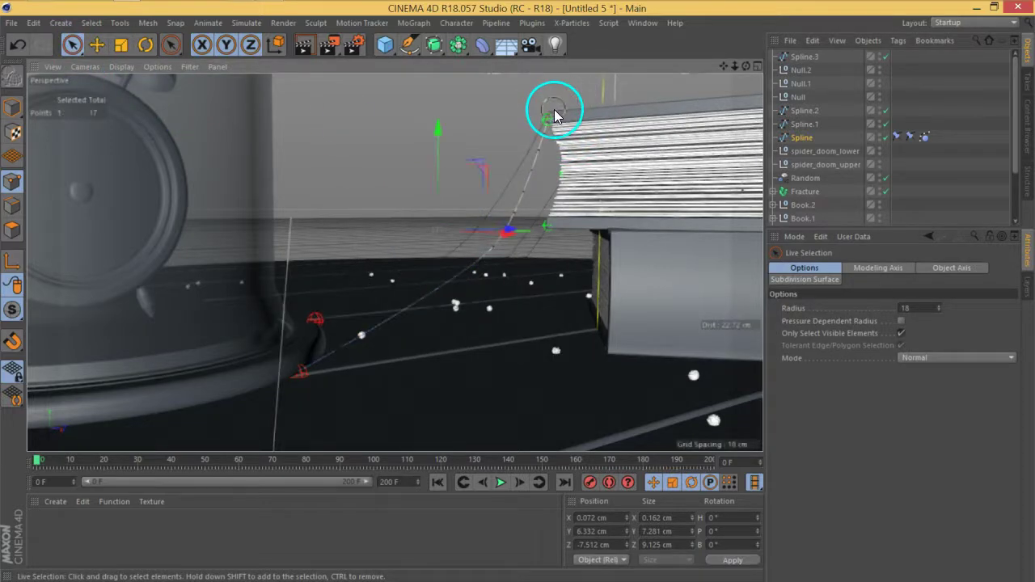
click(553, 114)
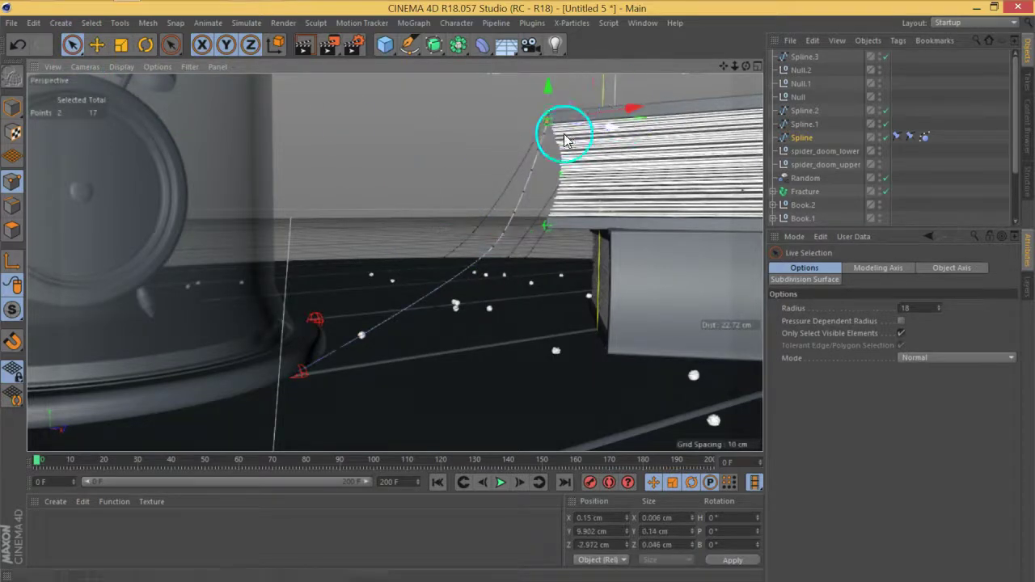
- Delete both Constraint tags from the Spline
click(896, 137)
drag(915, 156, 898, 134)
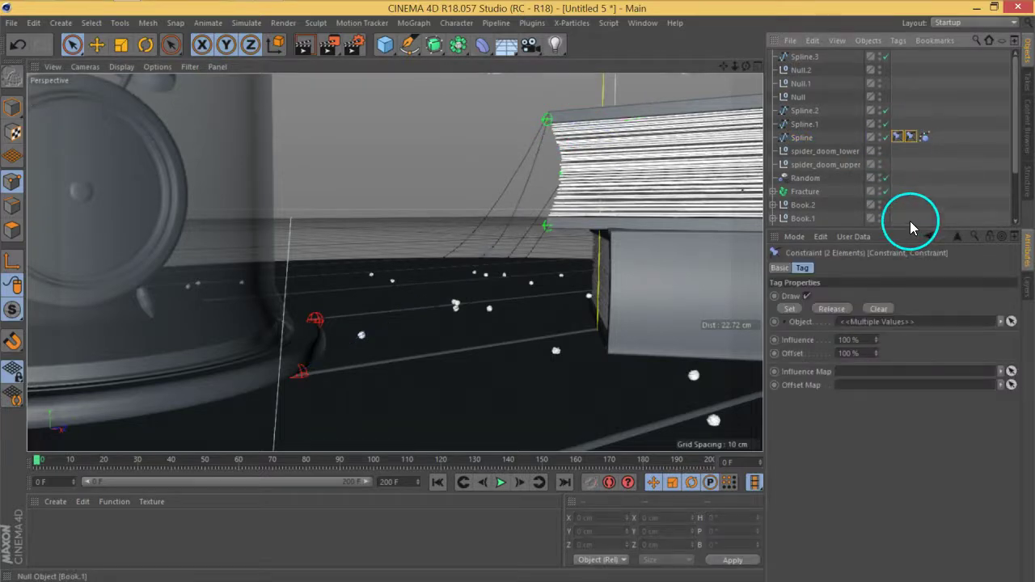
key(Delete)
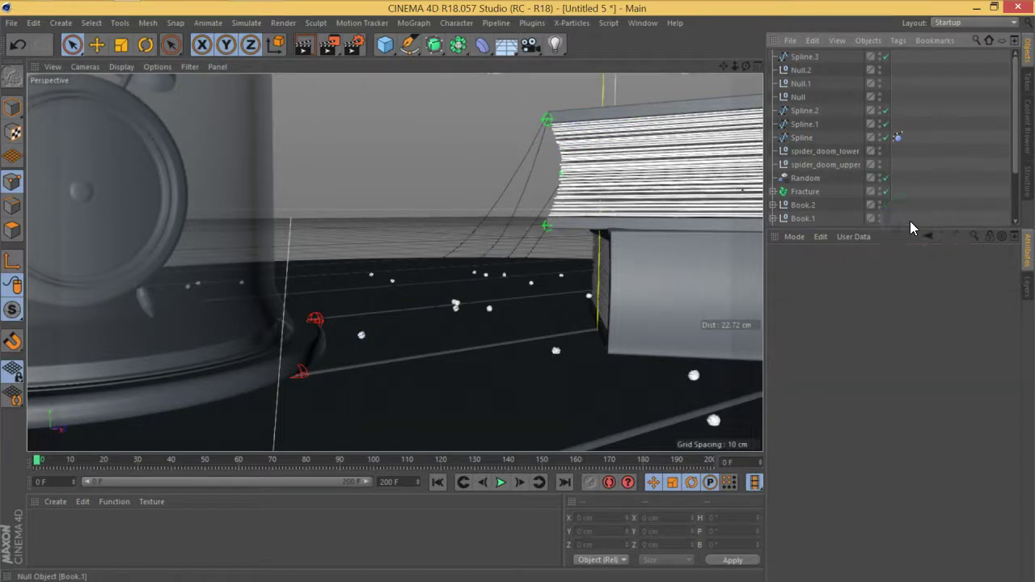
- Select only the Spline's end point at the upper book's top corner and add a new hair Constraint tag
click(802, 138)
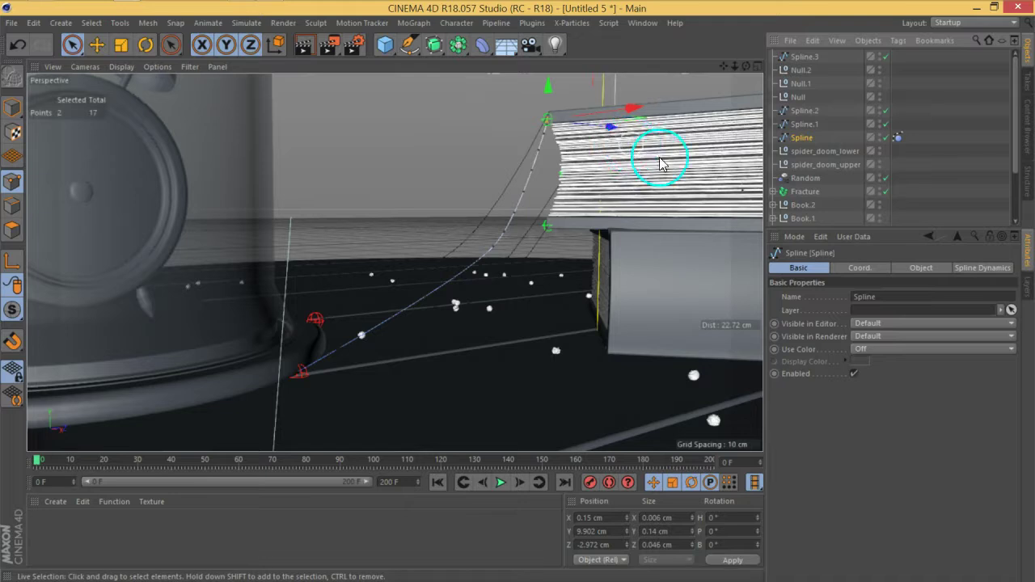
scroll(934, 156, down, 3)
scroll(554, 141, up, 10)
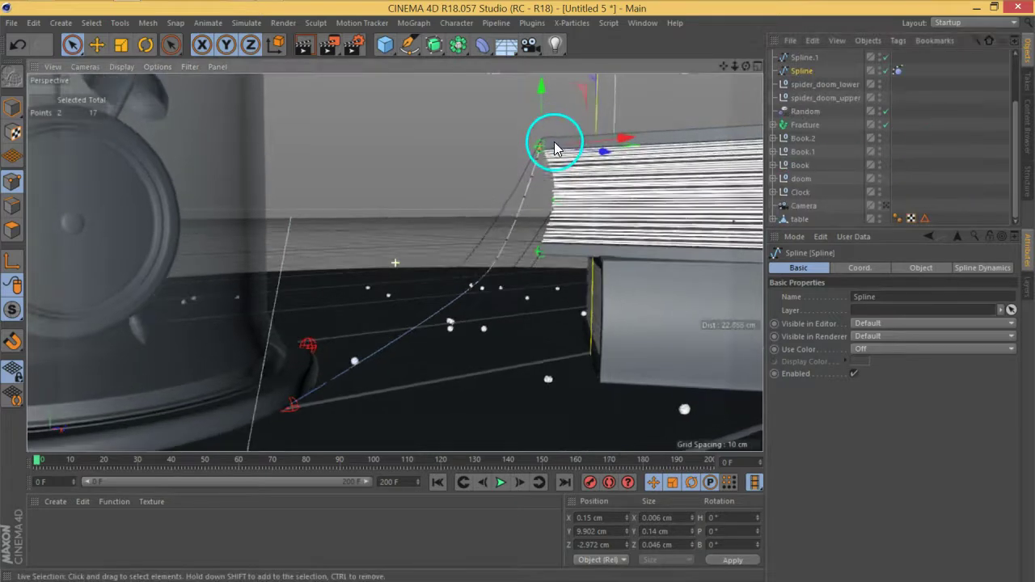
alt+drag(568, 182, 624, 208)
click(504, 168)
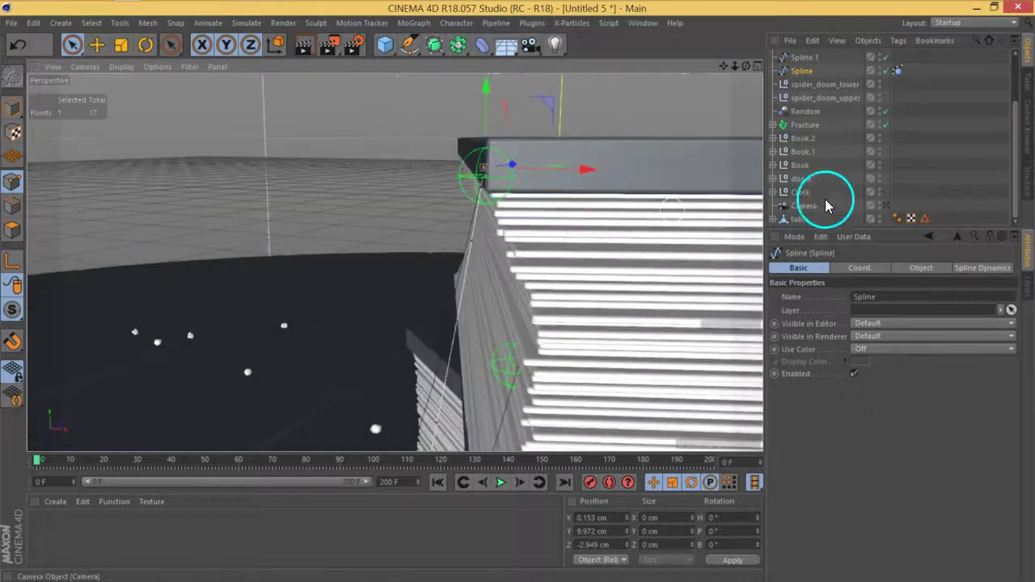
right_click(801, 71)
mouse_move(856, 72)
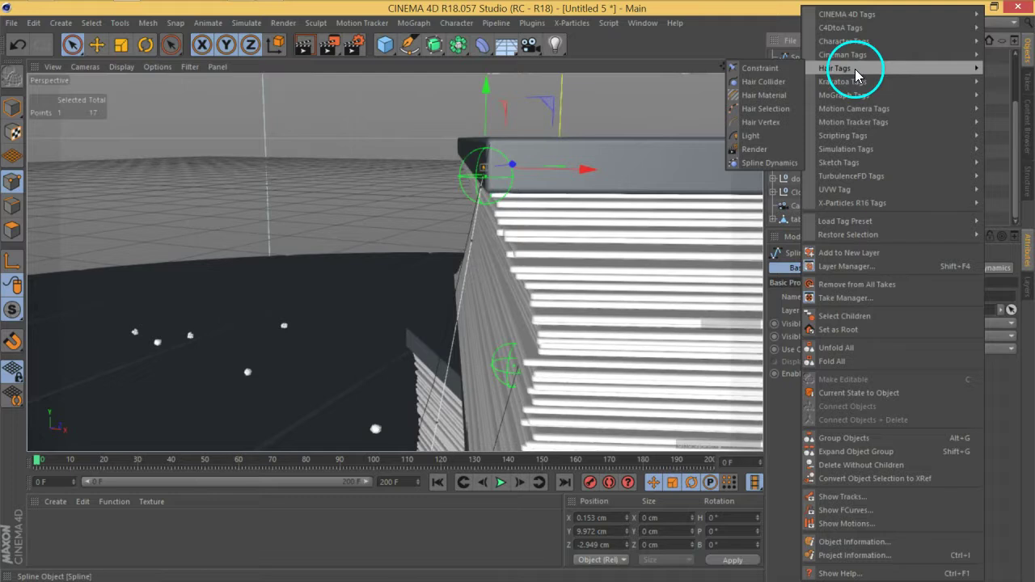
click(771, 68)
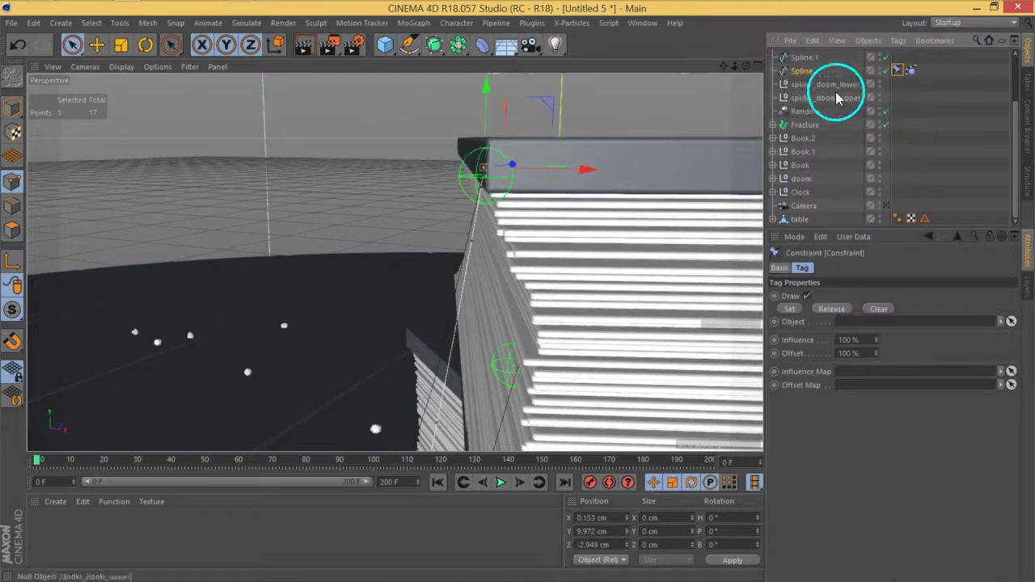
- Assign the Null as the new Constraint tag's Object and set the constraint
drag(1016, 159, 1015, 136)
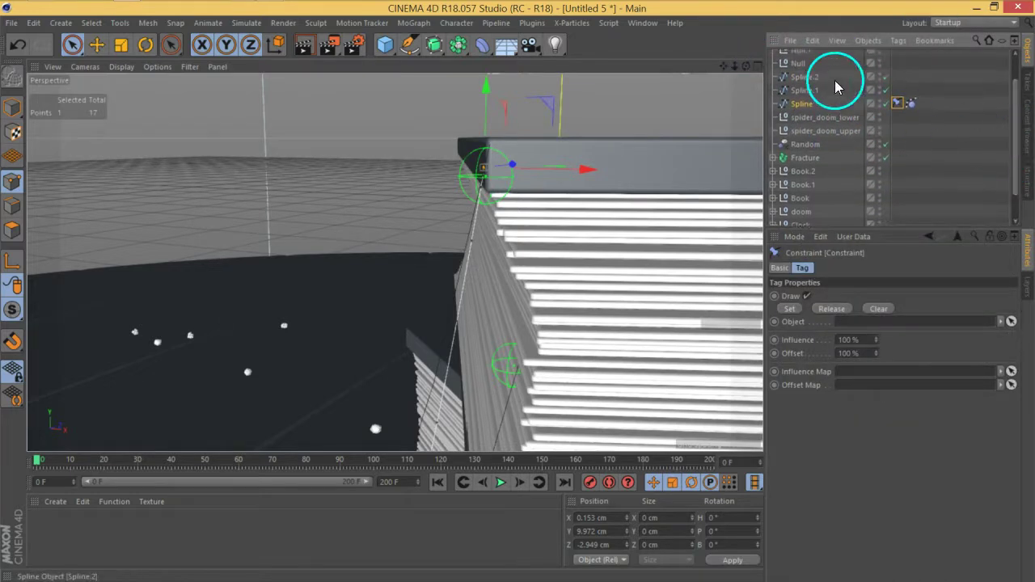
drag(798, 60, 881, 328)
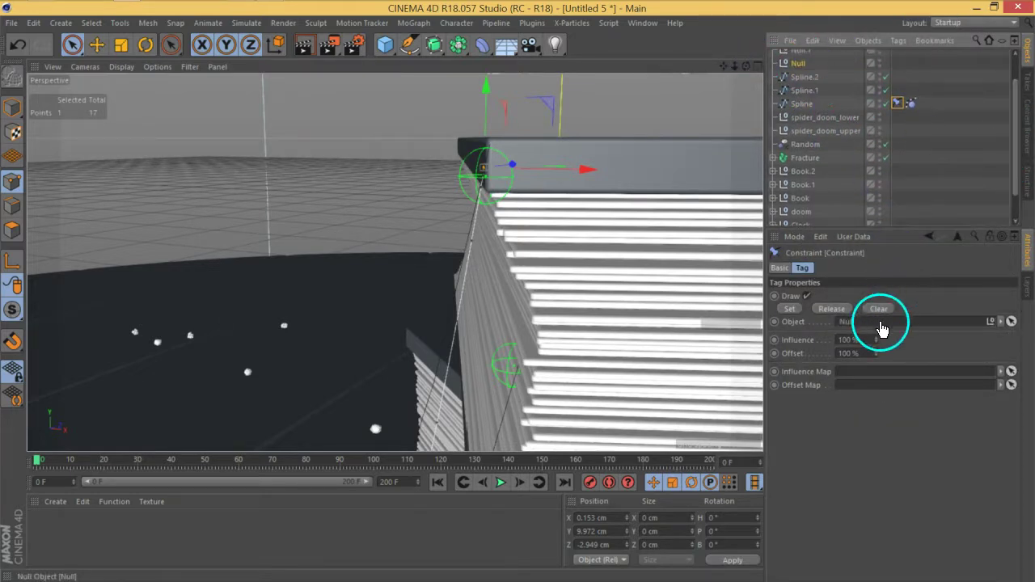
click(791, 309)
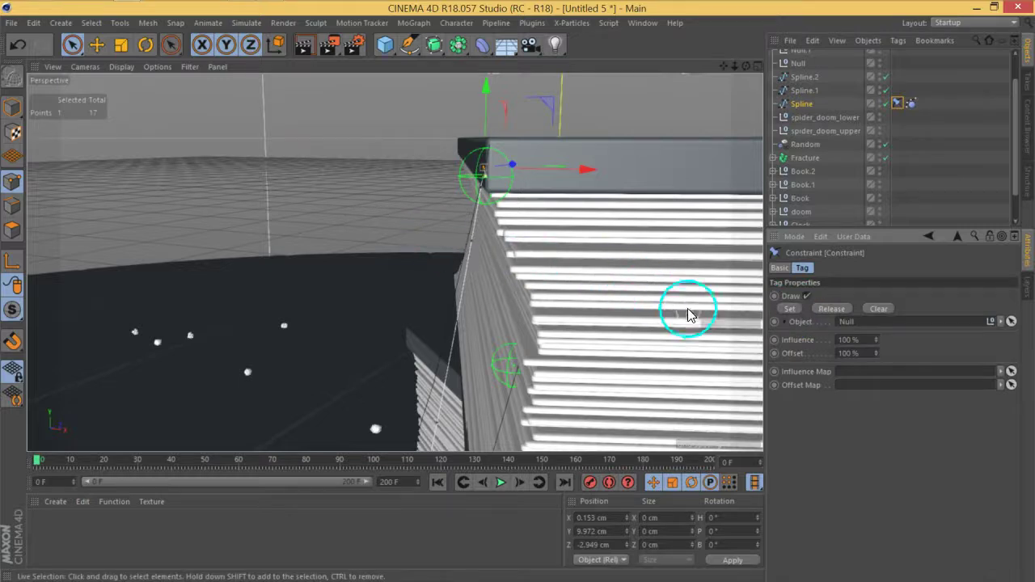
- Select only the Spline's end point at the clock dome's base with Rectangle Selection
alt+drag(562, 363, 543, 328)
click(550, 338)
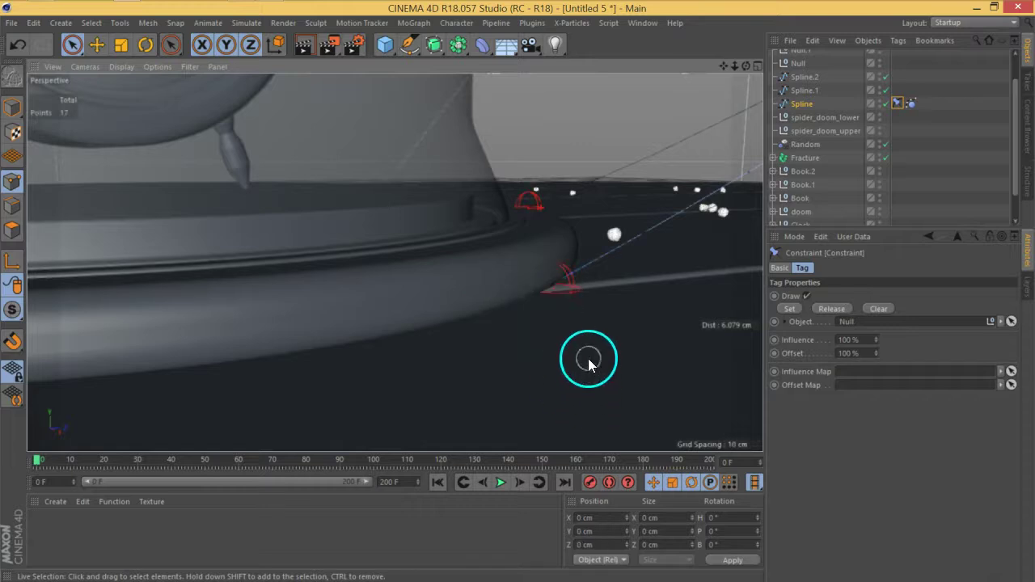
click(72, 44)
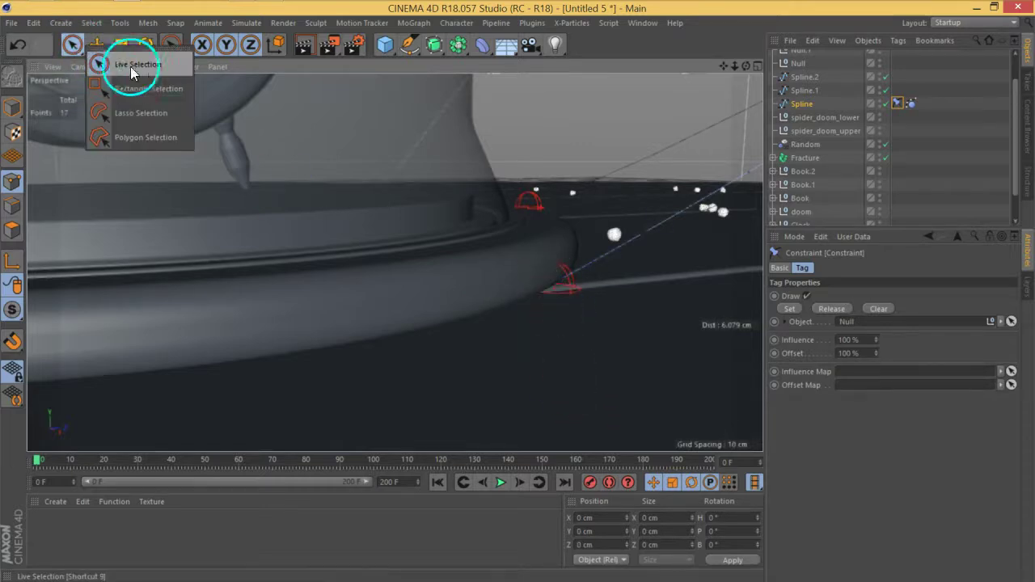
click(148, 88)
drag(487, 231, 623, 332)
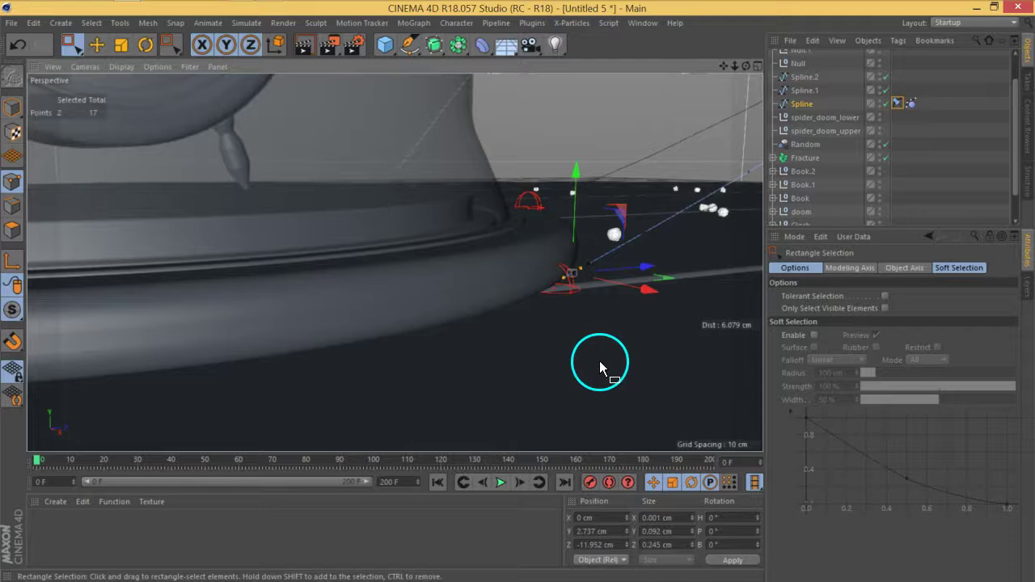
drag(507, 232, 564, 324)
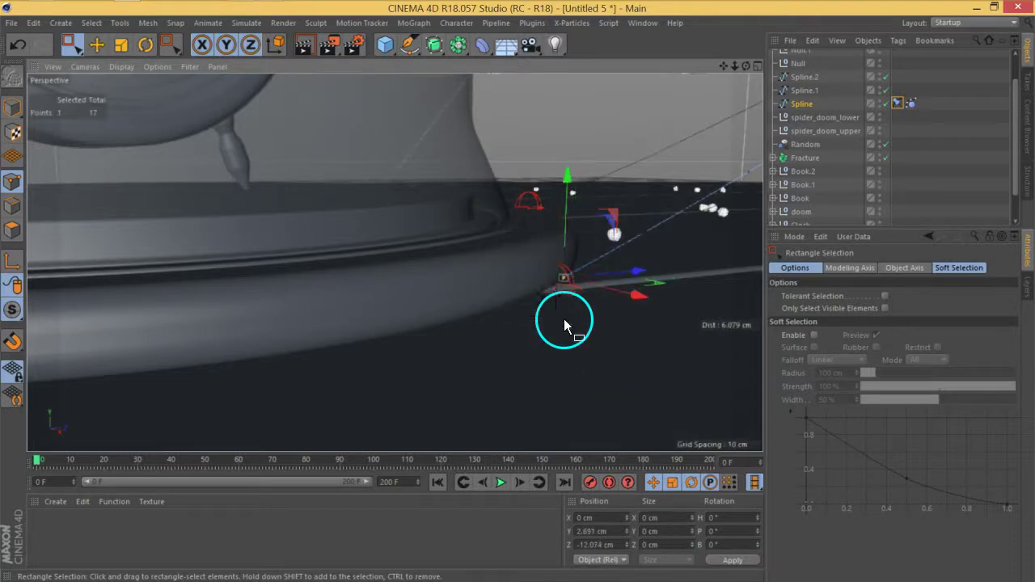
- Add a second hair Constraint tag to the Spline, assign the null at the dome's base as its Object, and set the constraint
right_click(804, 102)
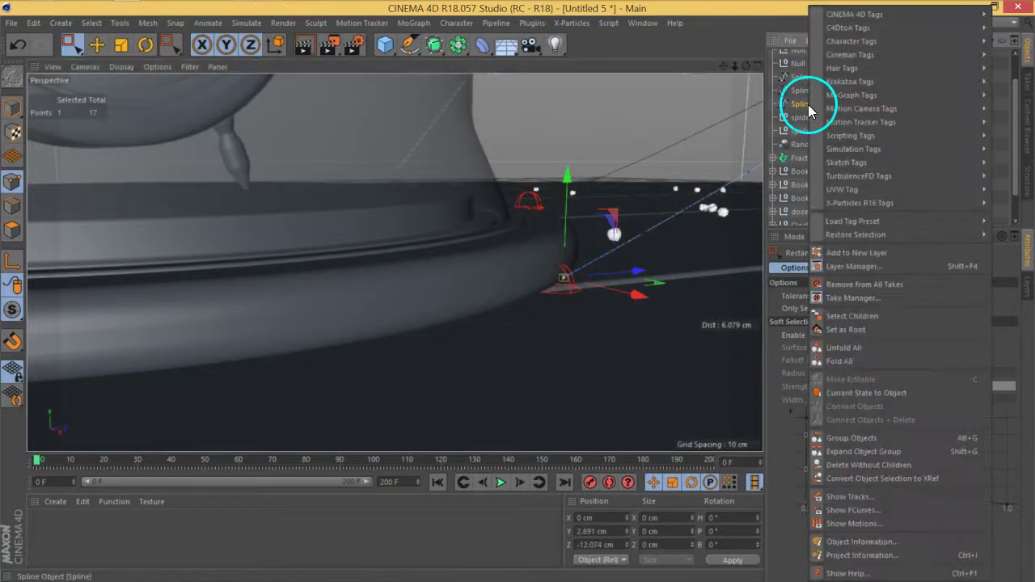
mouse_move(869, 66)
click(764, 68)
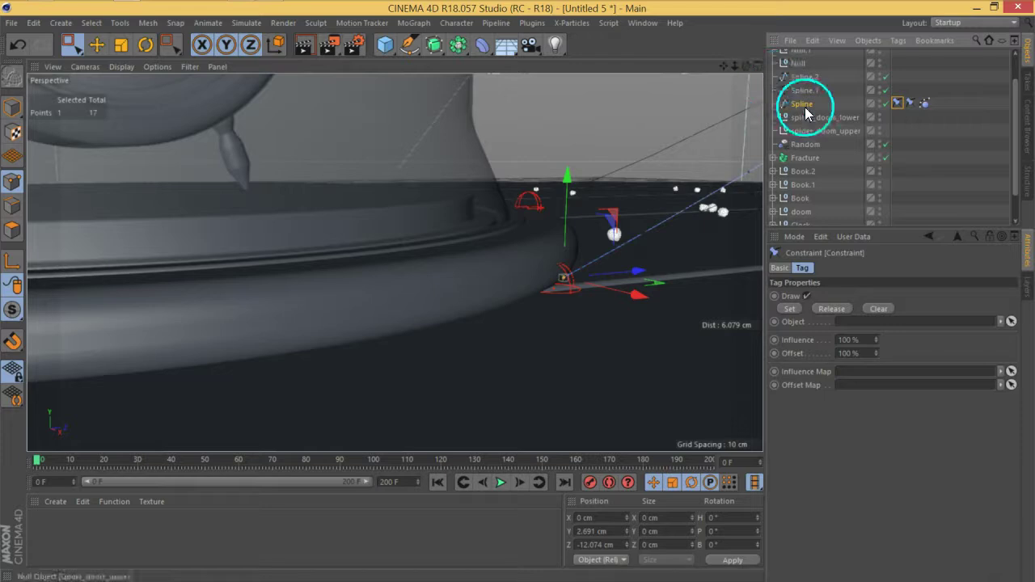
drag(870, 310, 870, 327)
click(793, 310)
- Play the simulation to check how the Spline hangs between the upper book and the dome, and return to the first frame
click(914, 146)
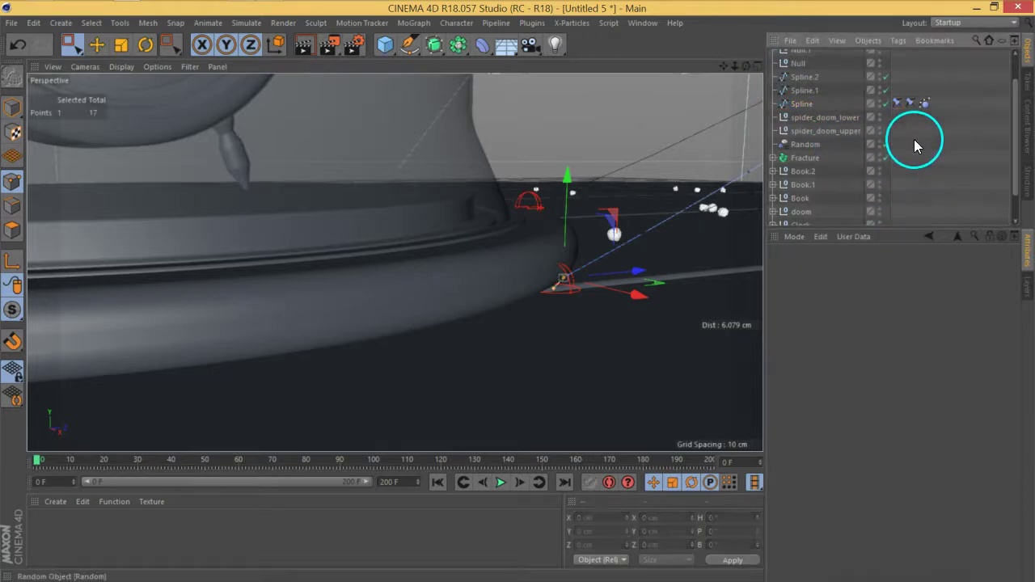
scroll(525, 265, down, 4)
alt+drag(633, 211, 450, 279)
scroll(433, 253, up, 1)
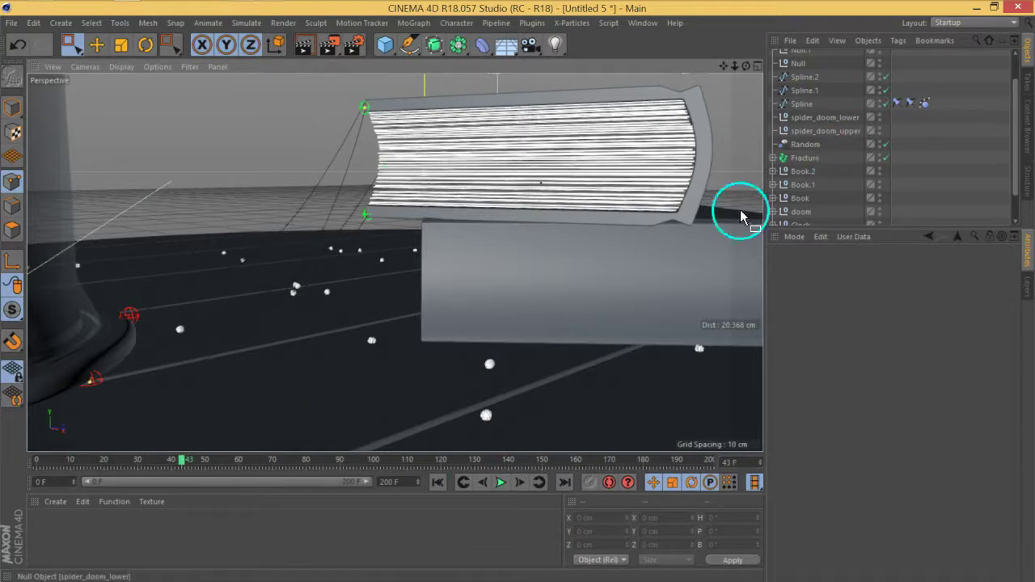
click(432, 482)
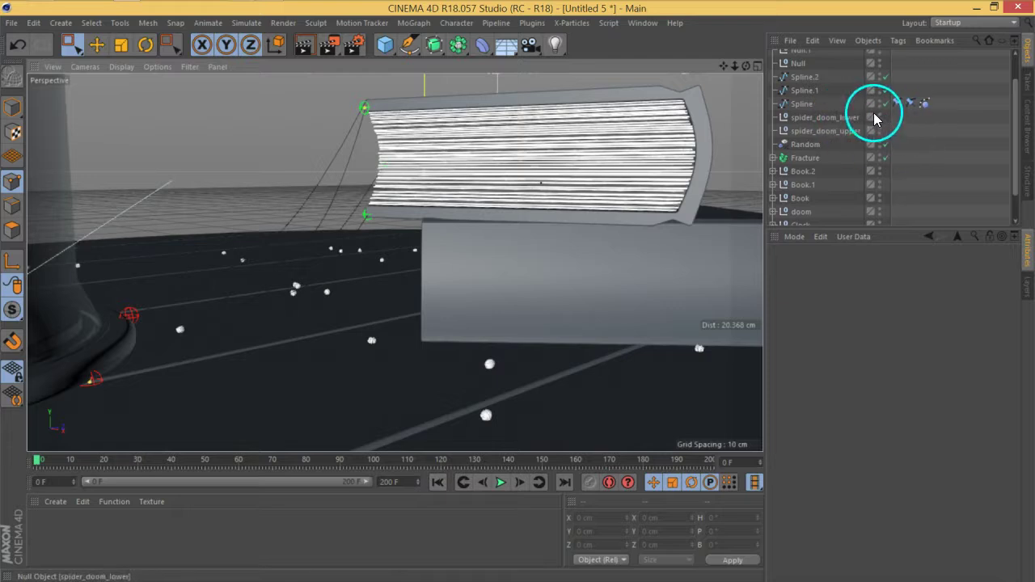
- Try gravity values of 0 and -0.5 in the Spline's Spline Dynamics tag, playing the simulation with each
click(925, 103)
click(828, 296)
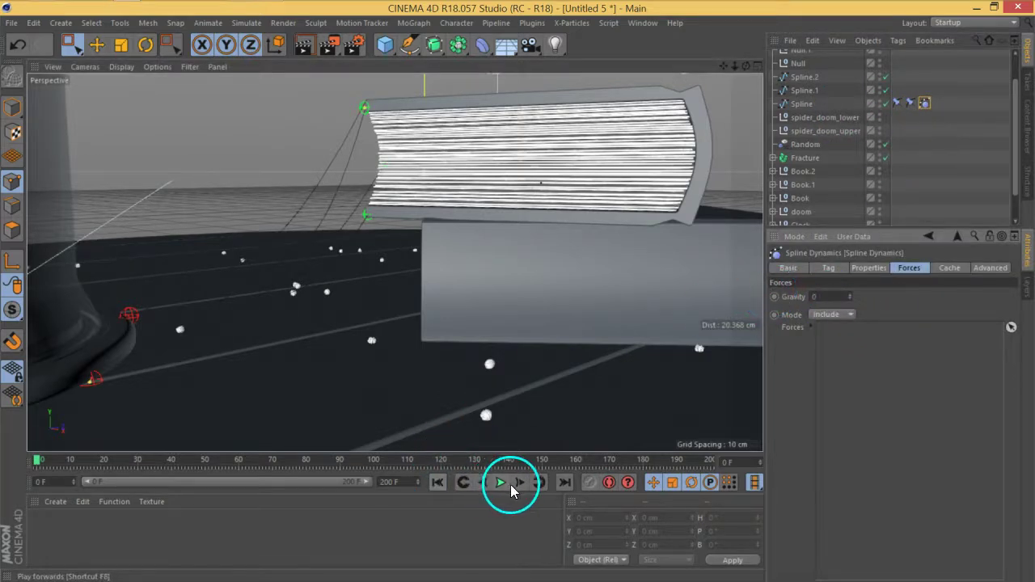
click(438, 482)
click(817, 296)
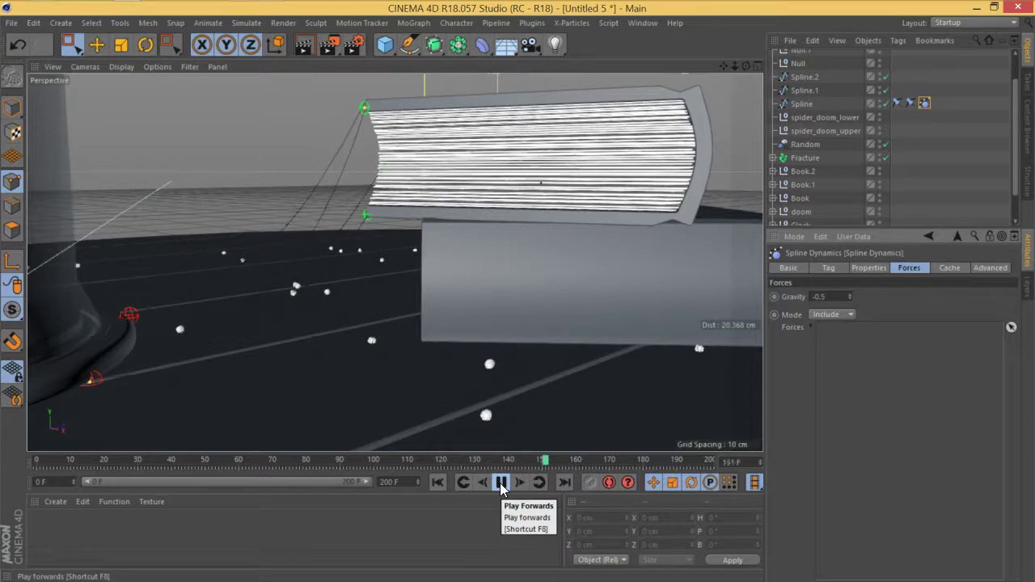
click(501, 483)
click(438, 483)
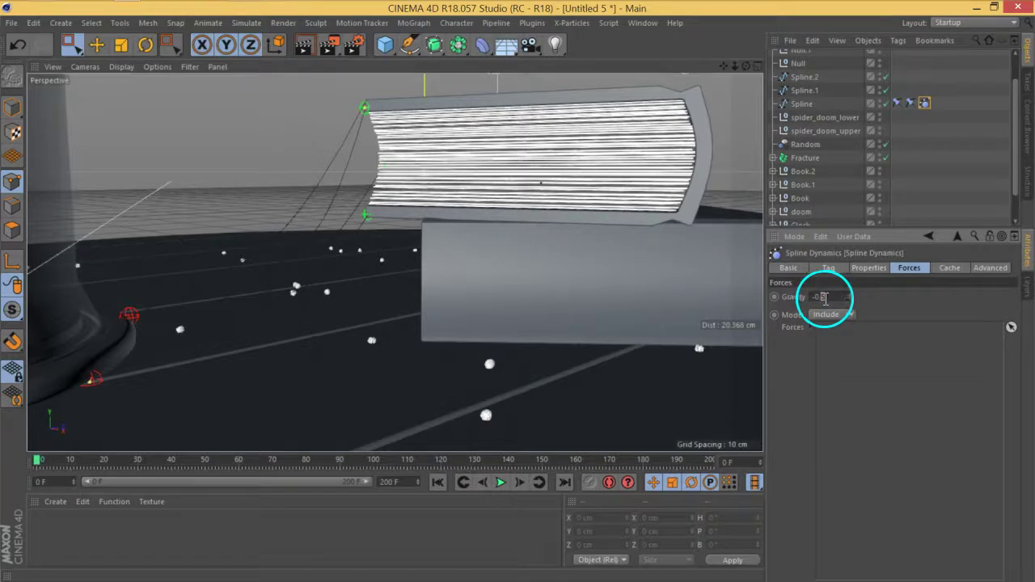
- Set the Spline Dynamics gravity to -0.2, play the simulation, and return to the first frame
key(Return)
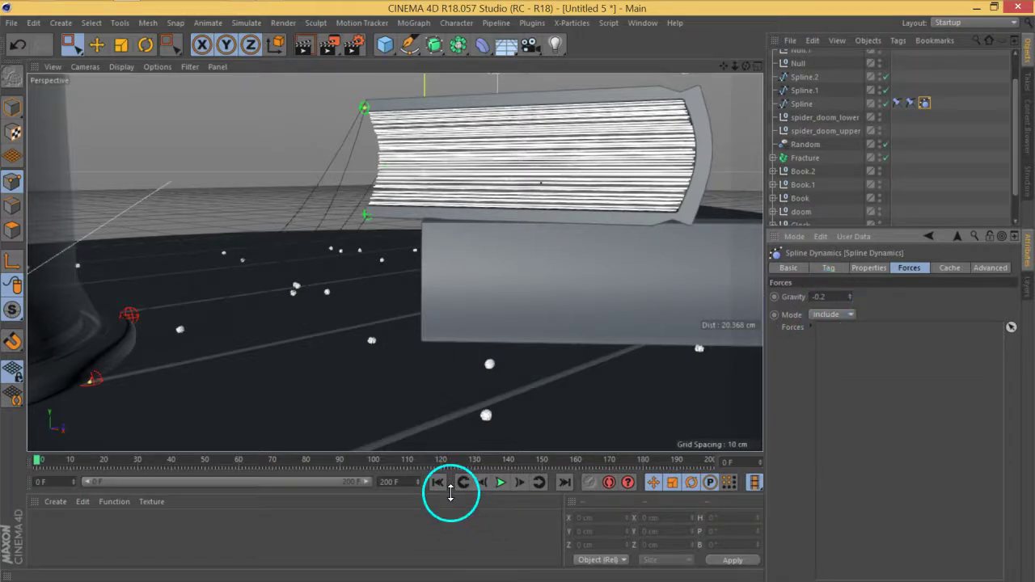
click(501, 483)
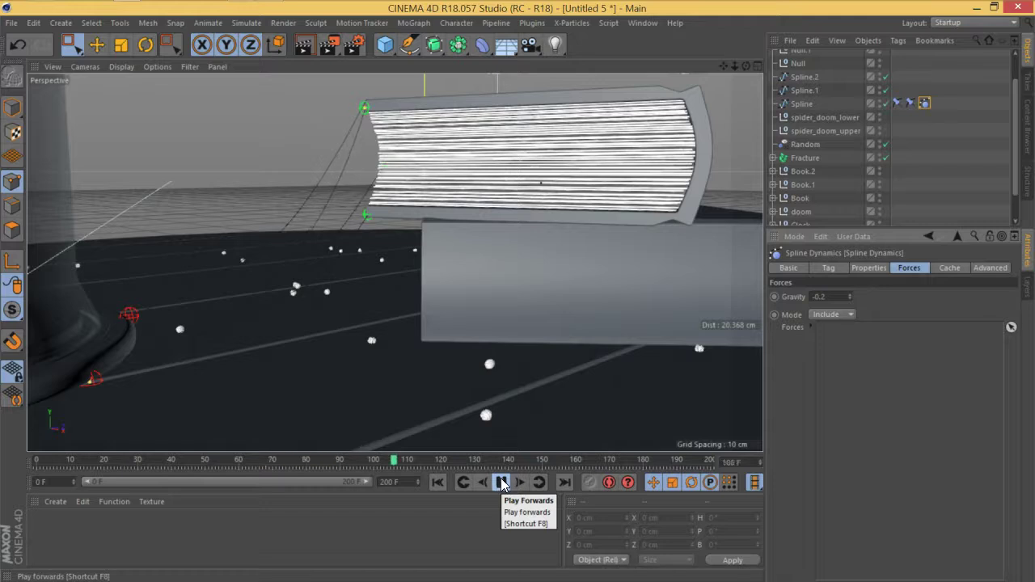
click(437, 483)
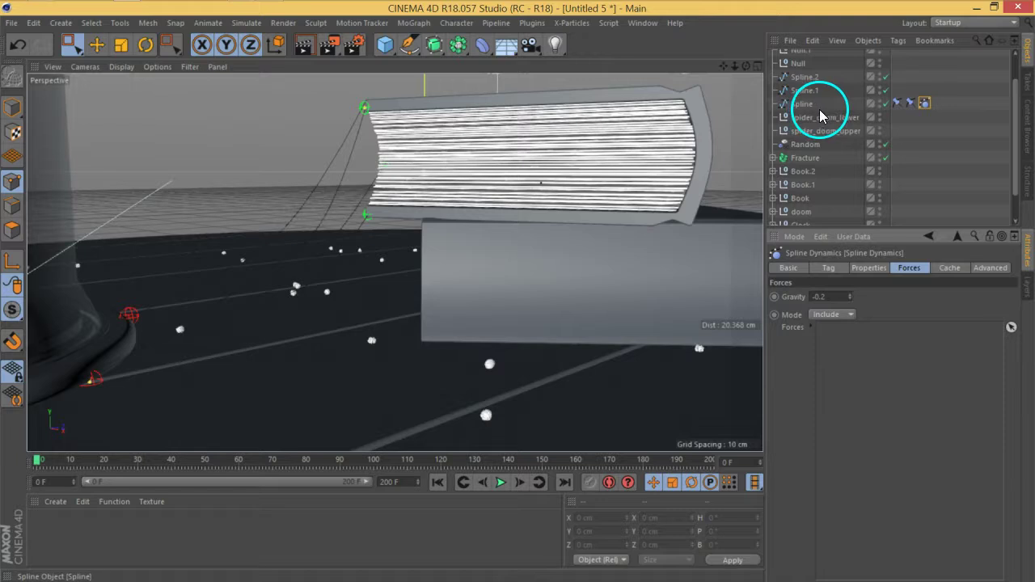
- Try to select Spline.1's points with Rectangle Selection
scroll(840, 140, up, 1)
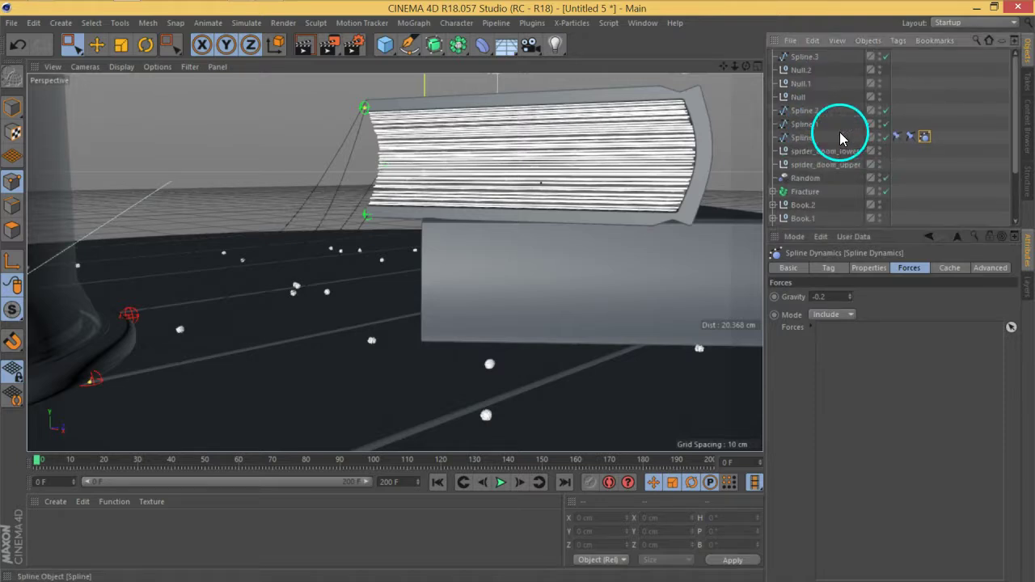
click(806, 58)
click(836, 88)
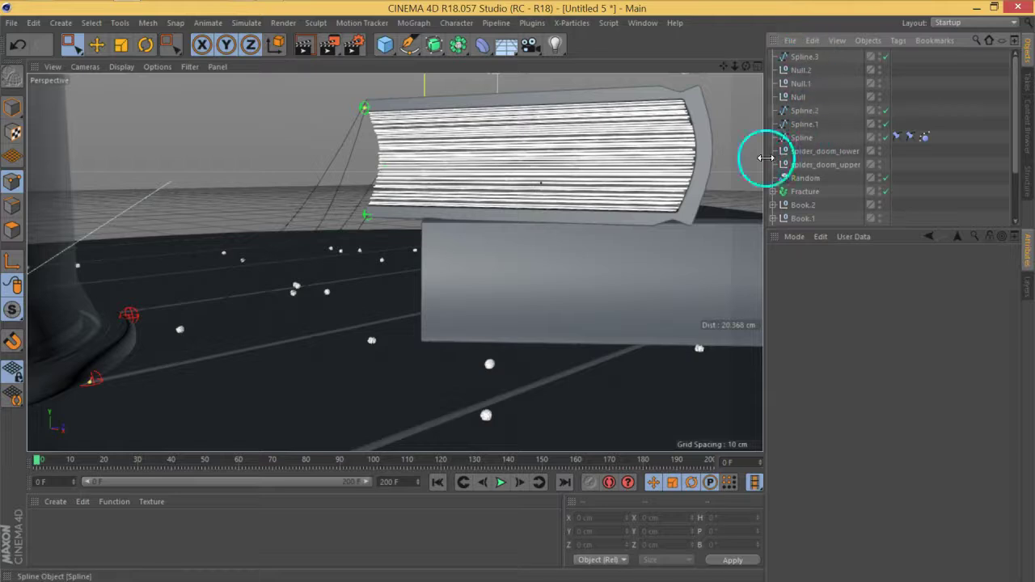
click(804, 126)
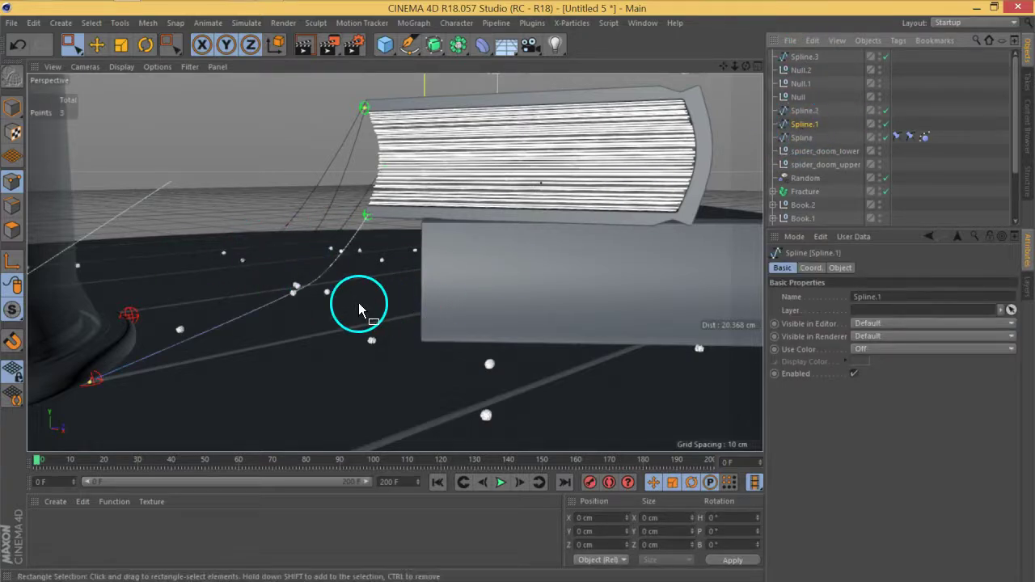
key(ctrl+a)
click(955, 106)
click(800, 125)
drag(257, 286, 341, 329)
- Select all points of Spline.1 with Live Selection and subdivide the spline
drag(72, 46, 108, 60)
click(812, 125)
alt+middle_drag(359, 347, 414, 302)
scroll(391, 263, up, 3)
drag(388, 242, 338, 276)
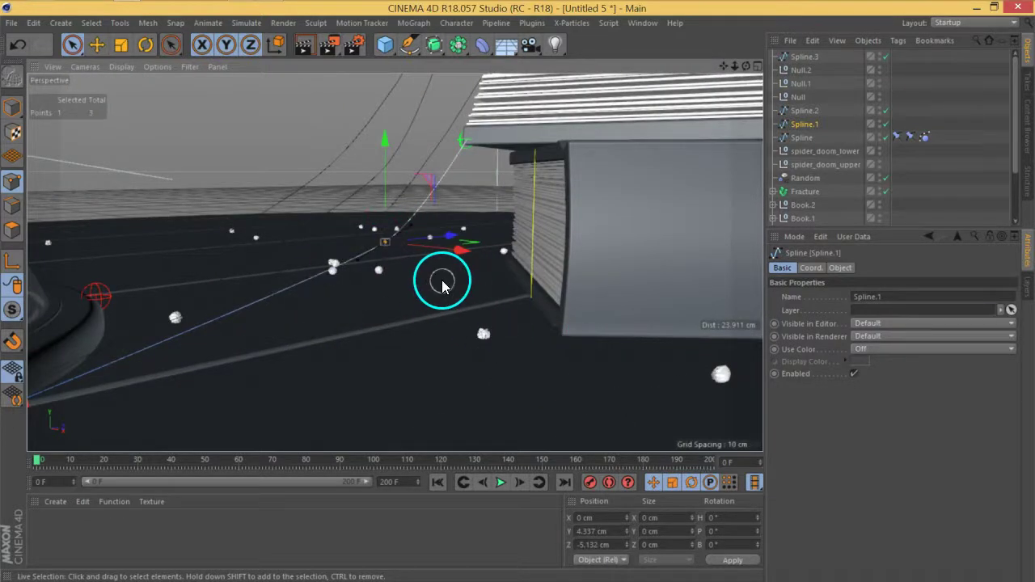
drag(445, 280, 386, 237)
right_click(386, 238)
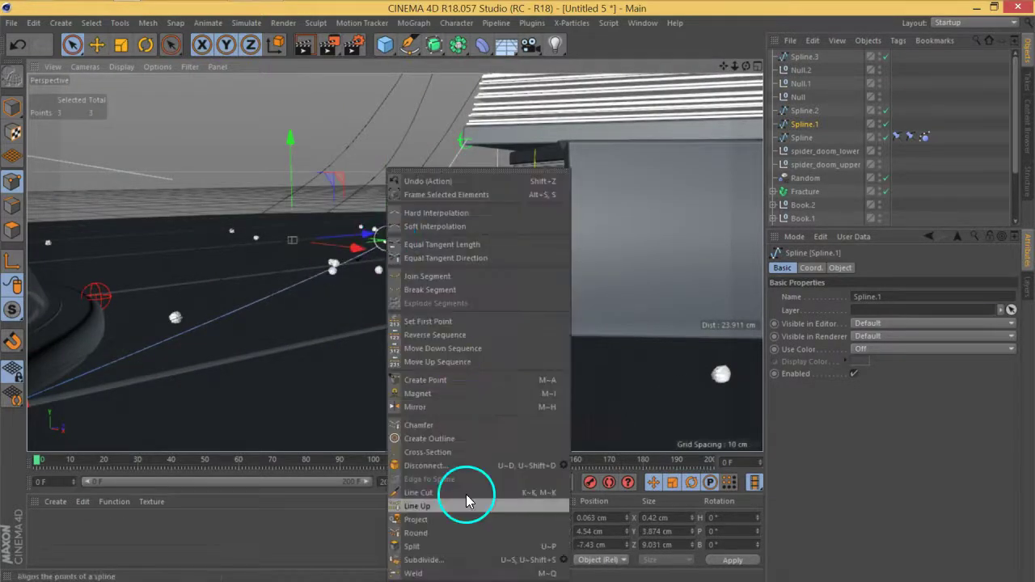
click(451, 507)
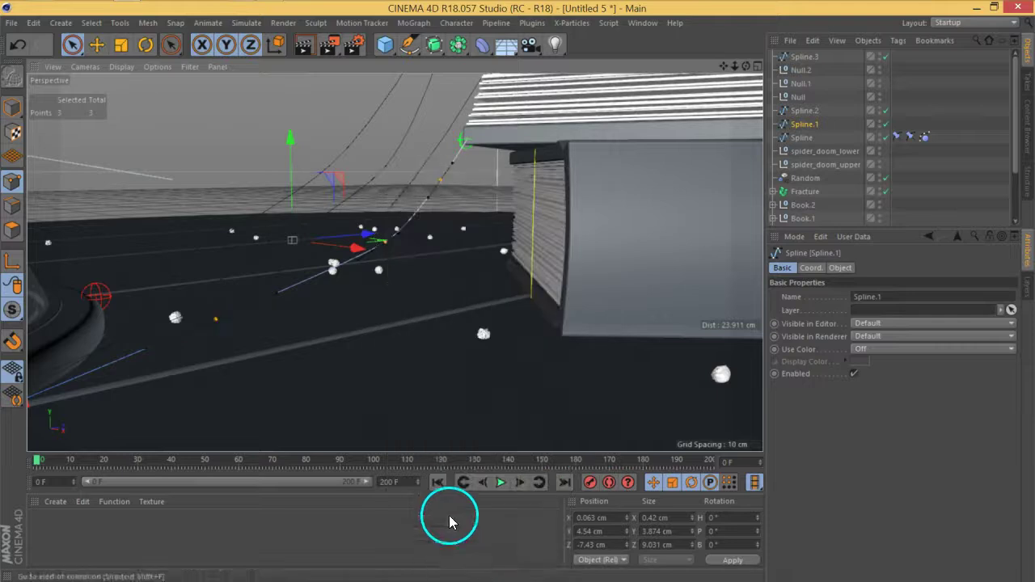
right_click(386, 248)
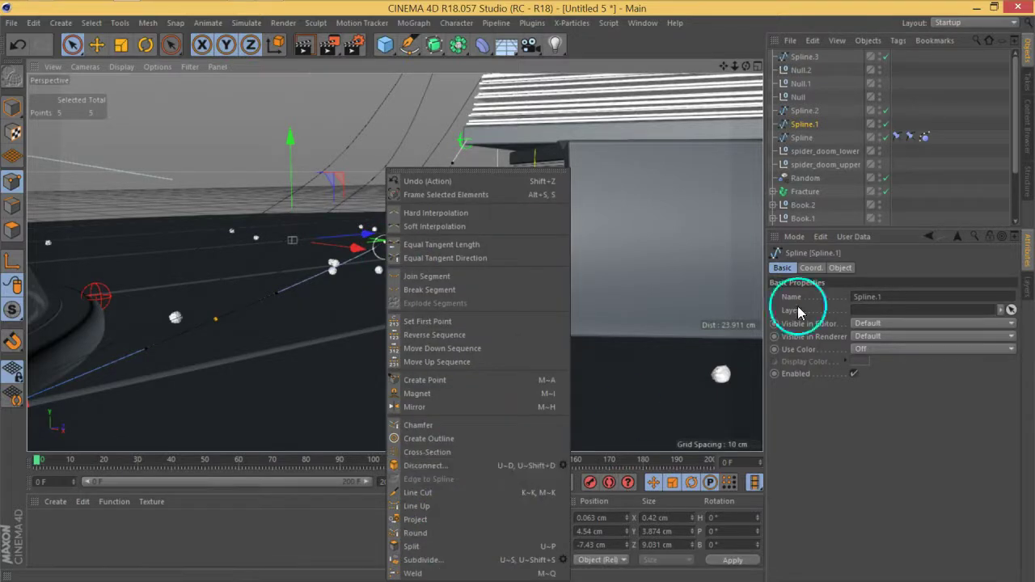
click(987, 160)
- Select Spline.1's end point at the upper book's lower corner and add a Spline Dynamics tag with gravity -0.2
alt+drag(467, 203, 543, 241)
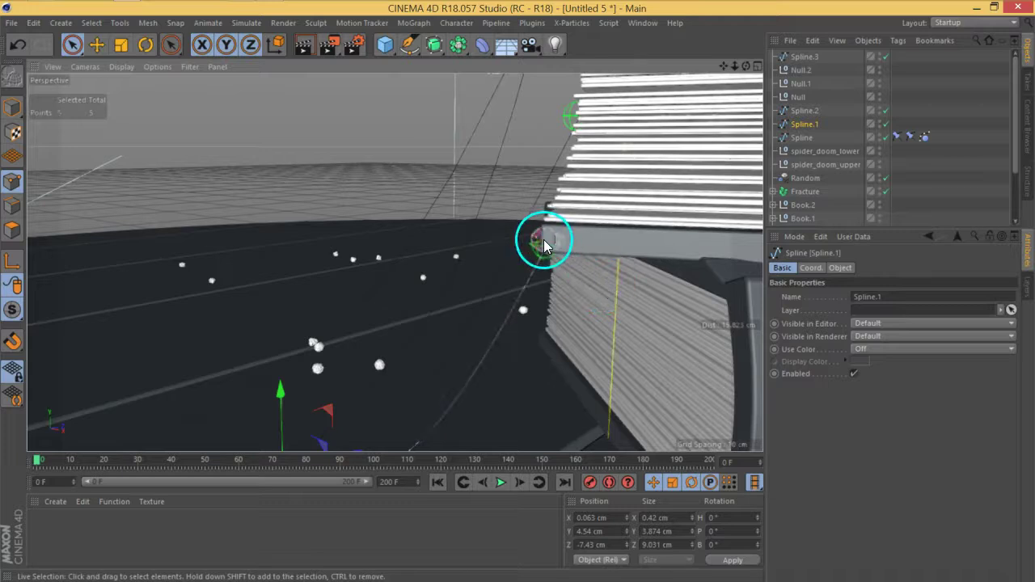
right_click(815, 130)
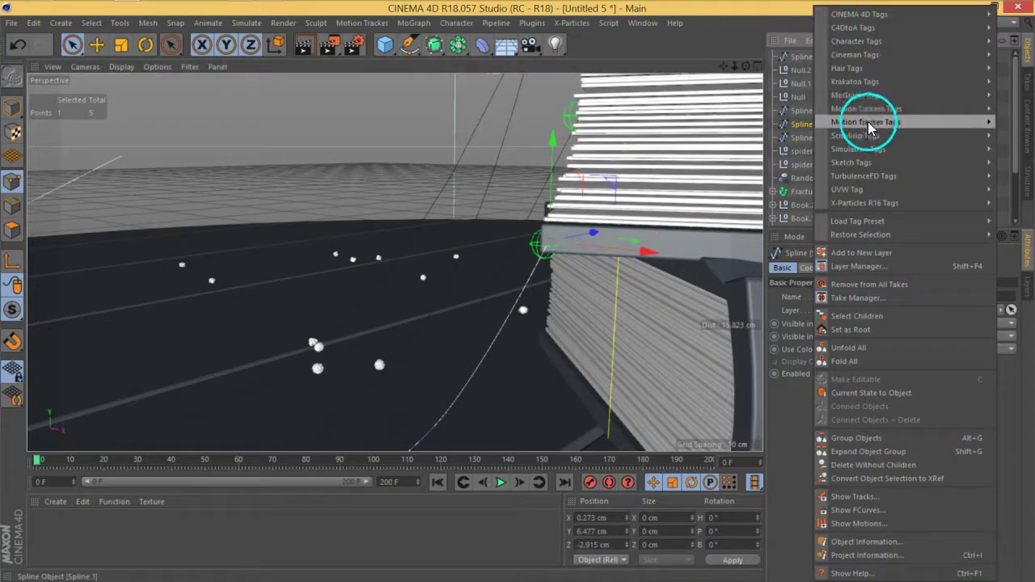
mouse_move(860, 68)
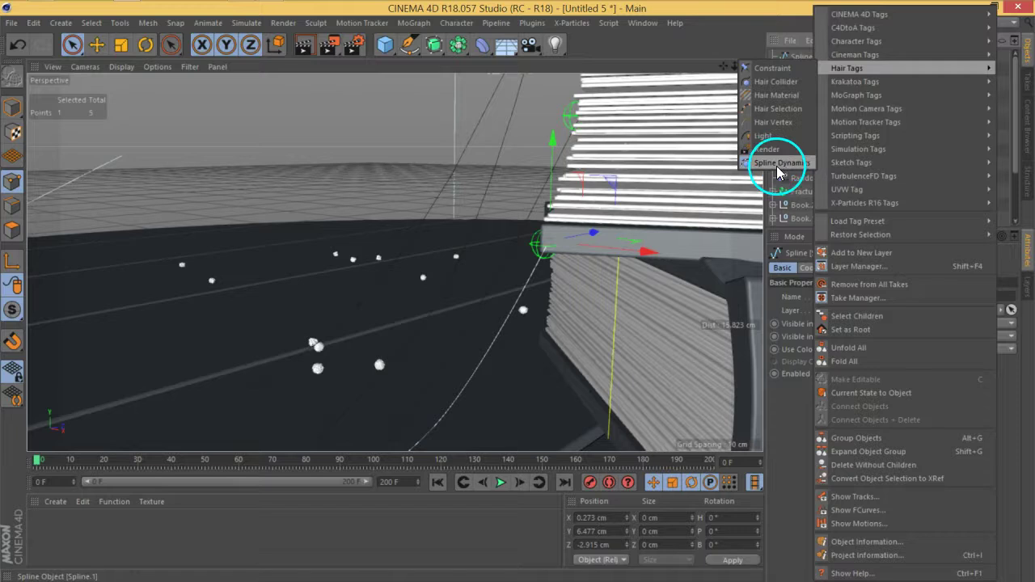
click(779, 164)
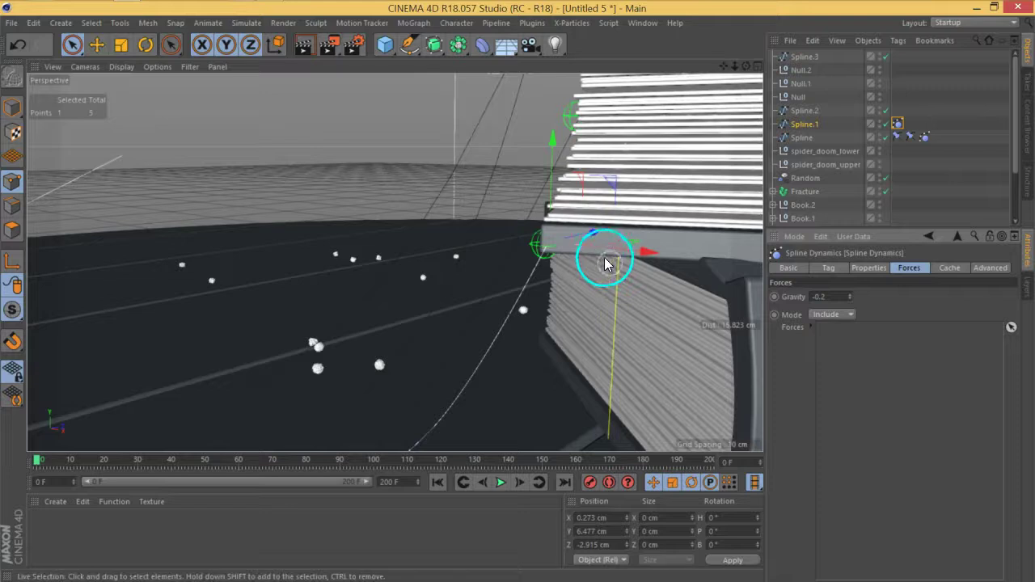
- Add a hair Constraint tag to Spline.1 for the selected end point at the upper book
right_click(803, 132)
mouse_move(840, 69)
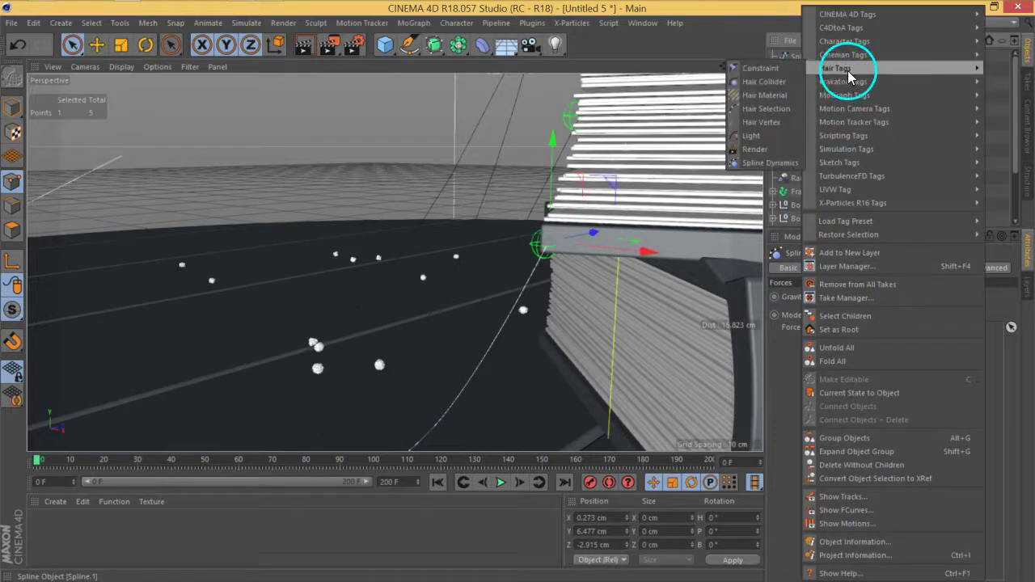
click(770, 73)
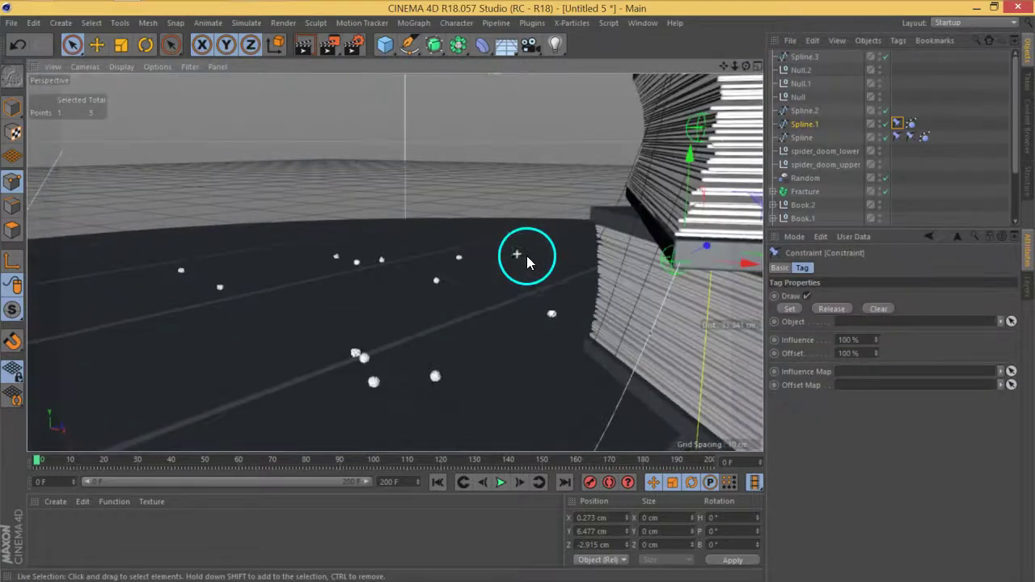
- Assign Null.2 as the Object of Spline.1's Constraint tag and set the constraint
alt+drag(526, 259, 648, 275)
alt+drag(711, 207, 724, 208)
click(807, 83)
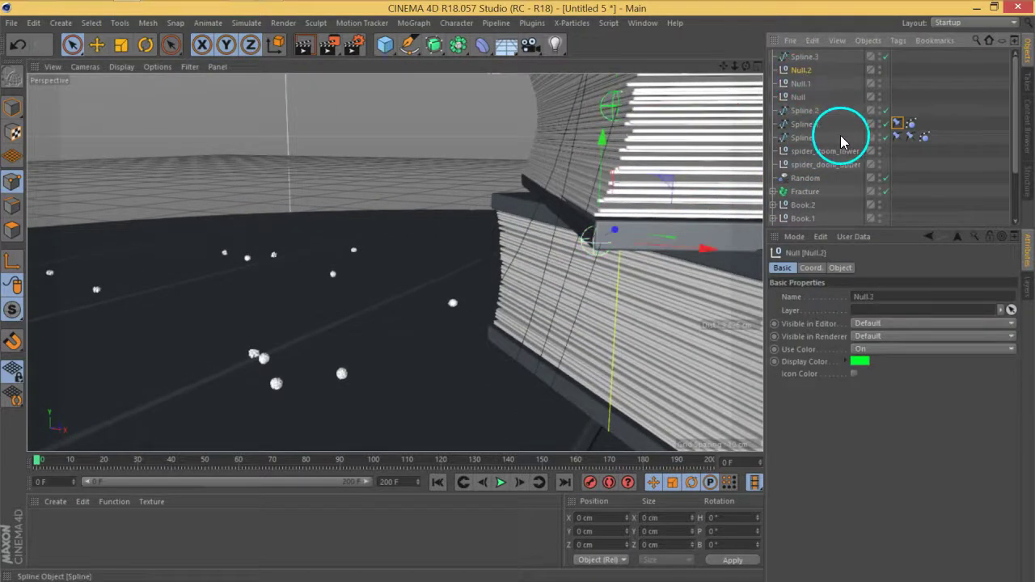
click(896, 123)
click(805, 124)
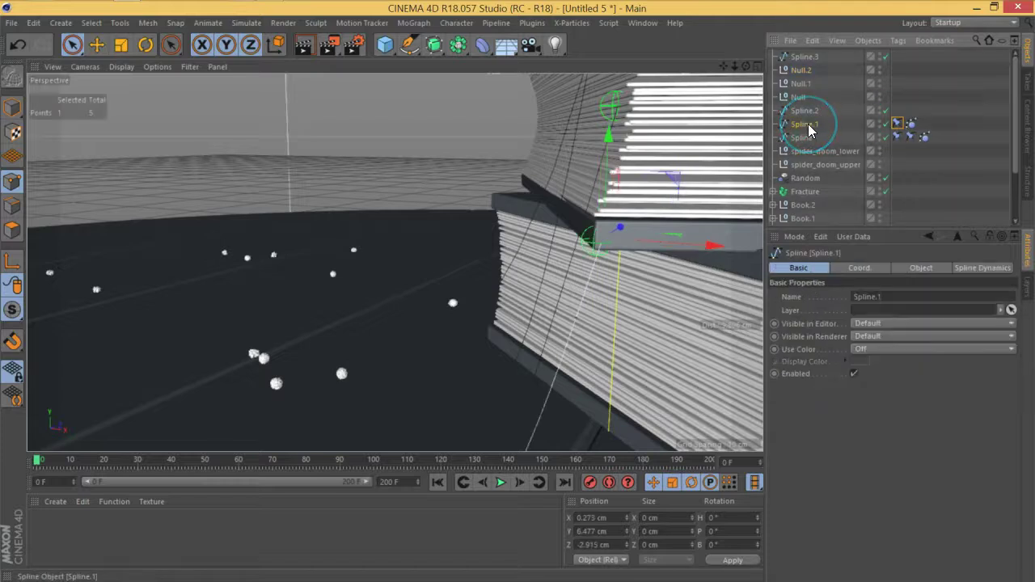
click(896, 122)
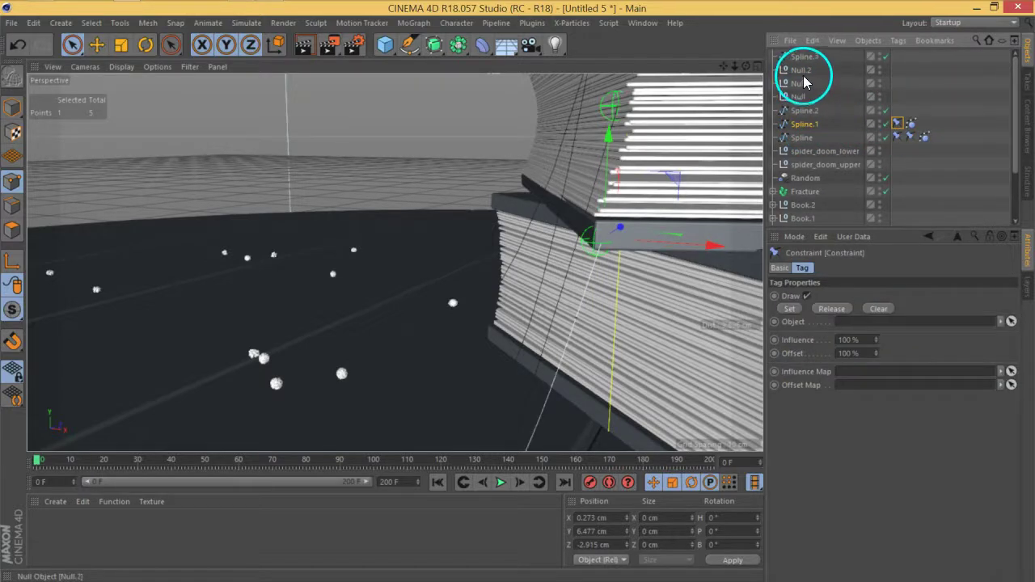
drag(805, 78, 867, 322)
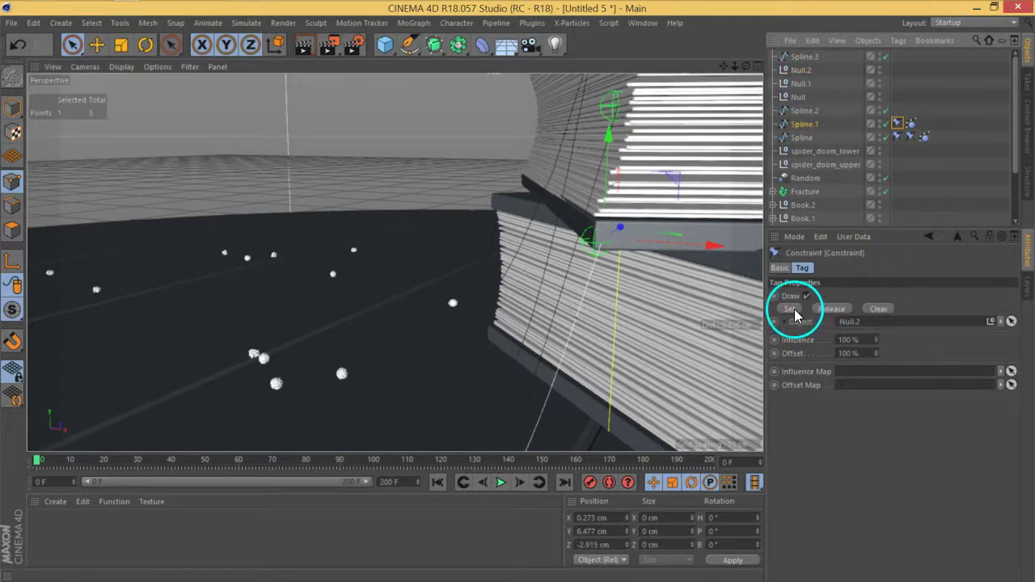
- Select Spline.1's end point at the clock dome's base and add a second hair Constraint tag to the spline
alt+drag(531, 397, 449, 298)
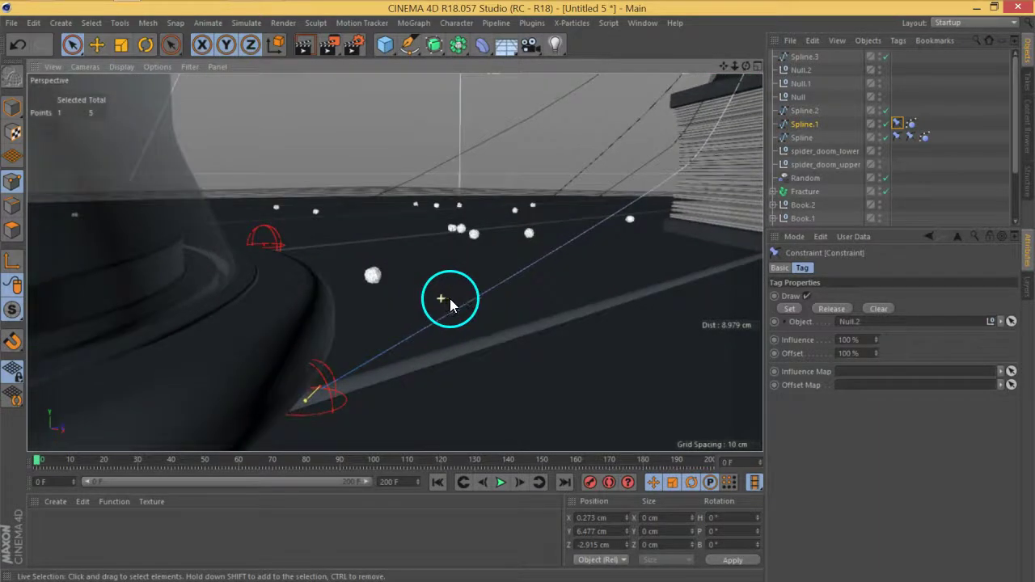
click(811, 121)
alt+drag(441, 340, 458, 333)
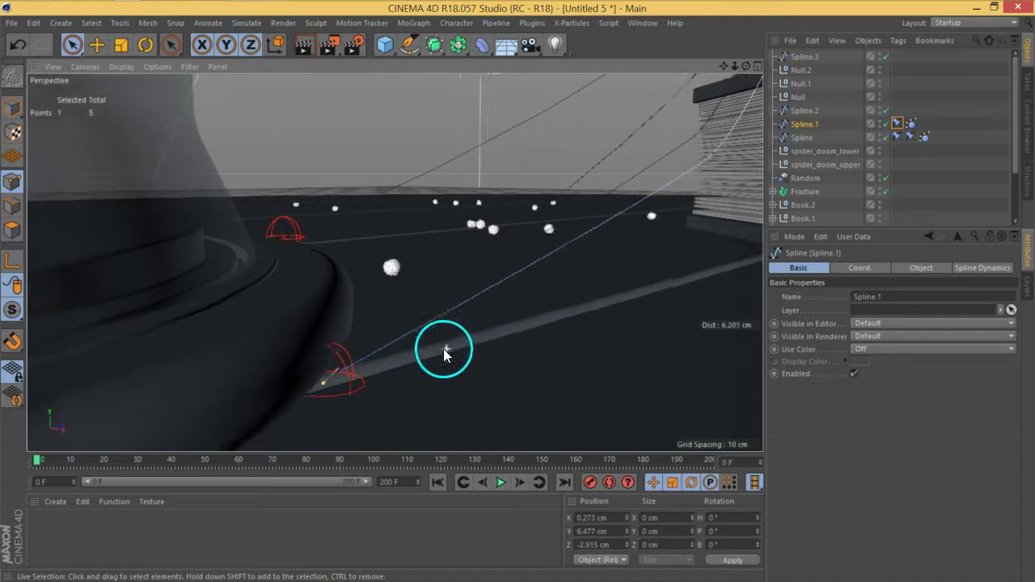
click(325, 373)
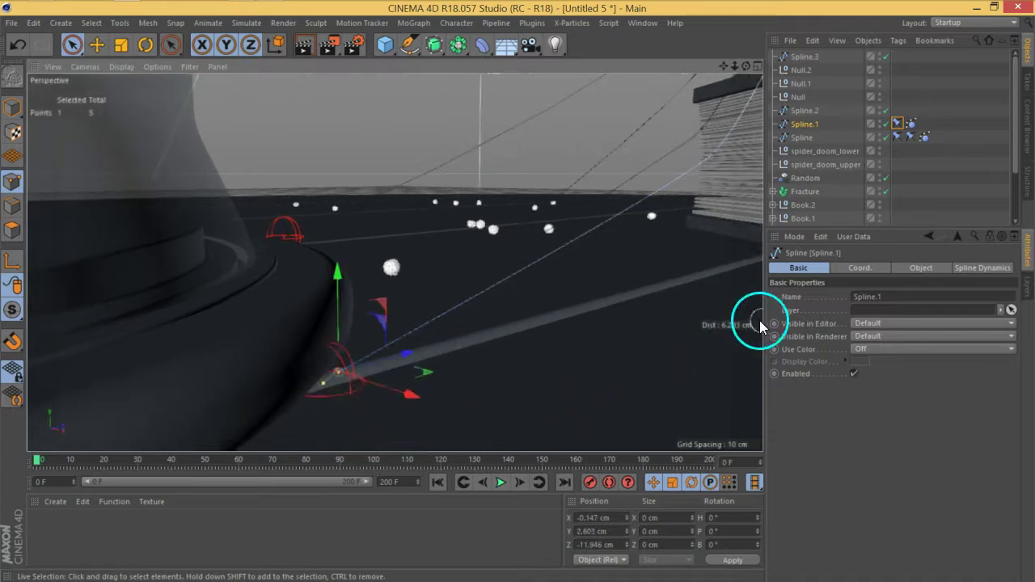
right_click(805, 123)
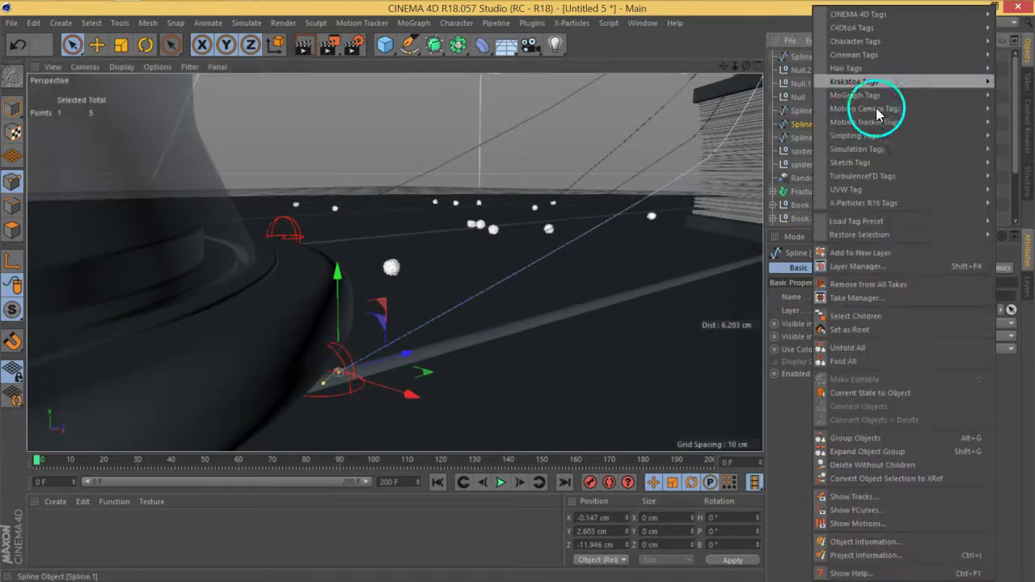
mouse_move(833, 68)
click(772, 69)
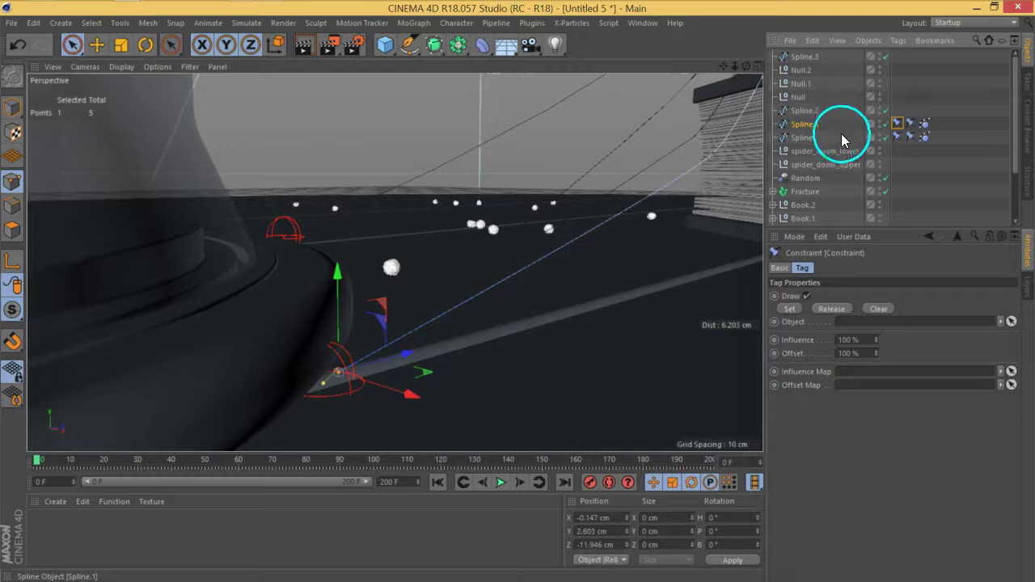
- Assign spider_doom_lower as the Object of Spline.1's second Constraint tag, set the constraint and preview the simulation
drag(845, 151, 887, 321)
click(788, 308)
click(975, 180)
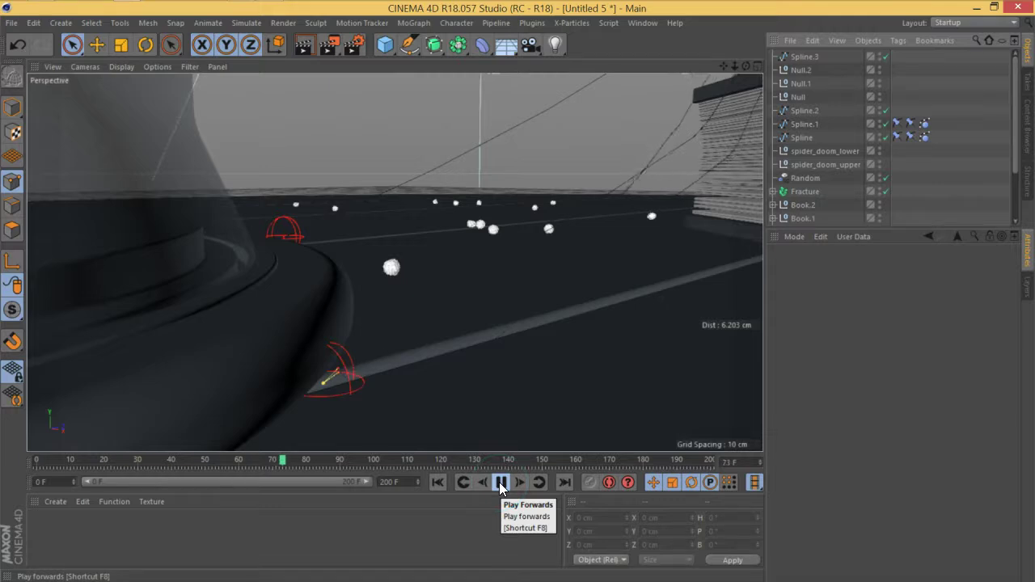
click(441, 484)
- Select all points of Spline.2 and subdivide the spline
alt+middle_drag(685, 216, 492, 192)
alt+drag(492, 193, 551, 242)
click(807, 84)
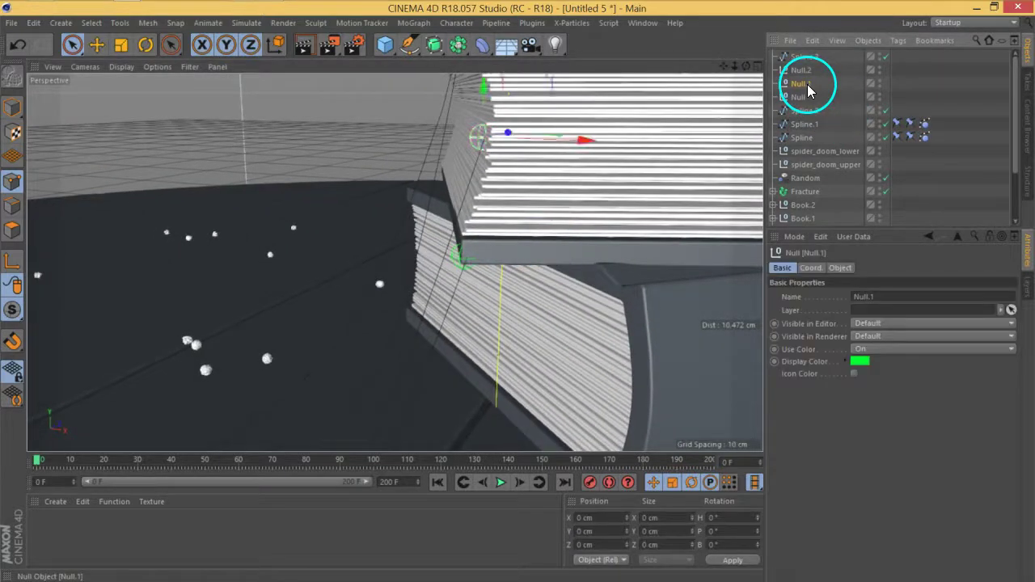
click(825, 139)
click(813, 111)
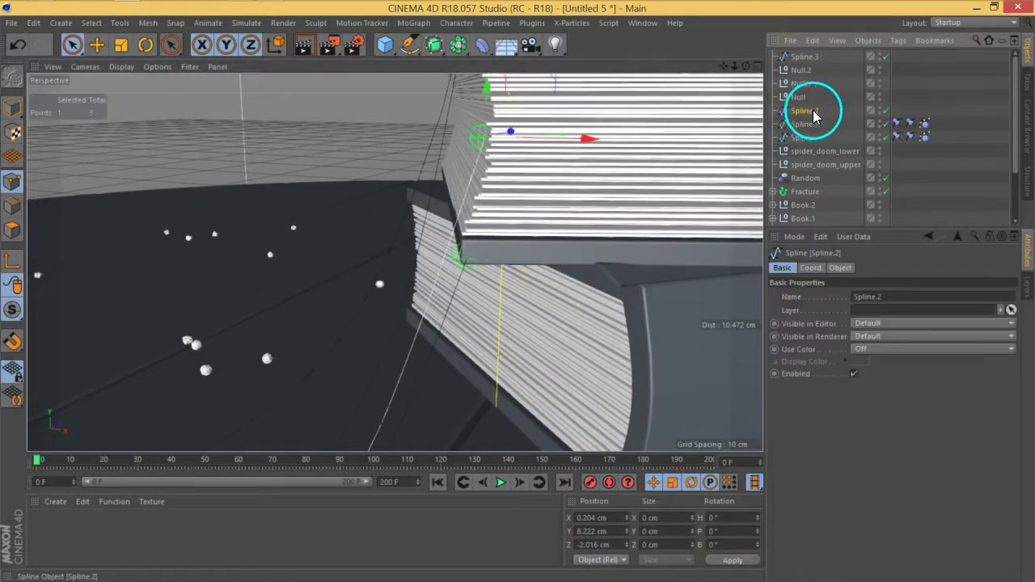
drag(518, 148, 386, 433)
key(ctrl+a)
right_click(385, 429)
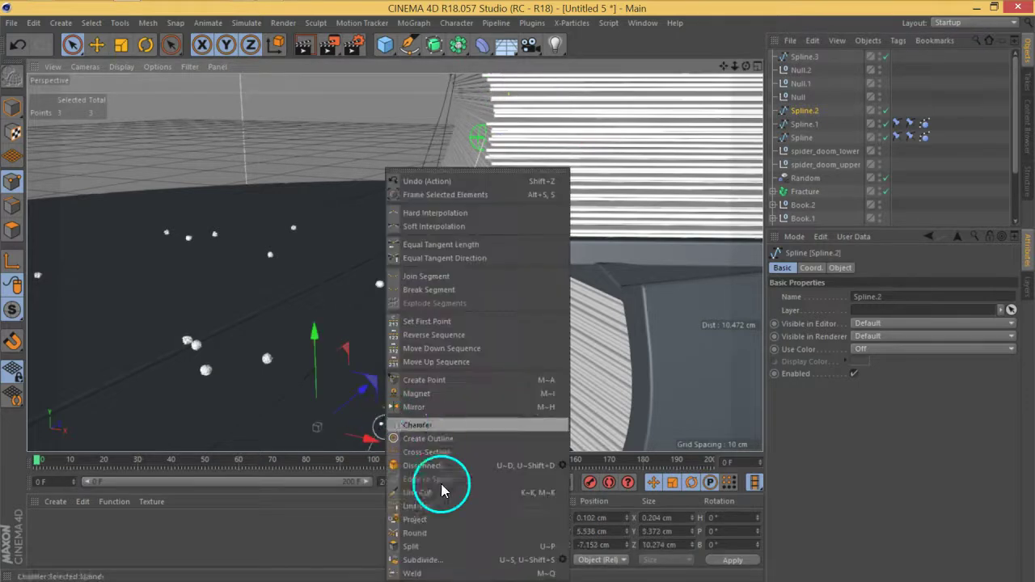
click(448, 561)
click(382, 429)
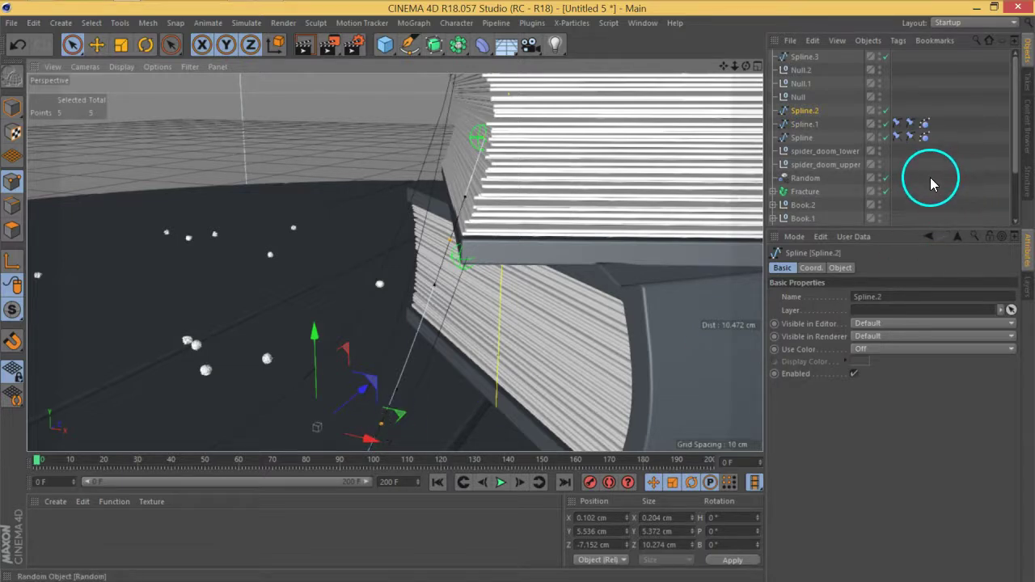
- Use Rectangle Selection to select only Spline.2's end point at the middle of the upper book's page edge
click(832, 121)
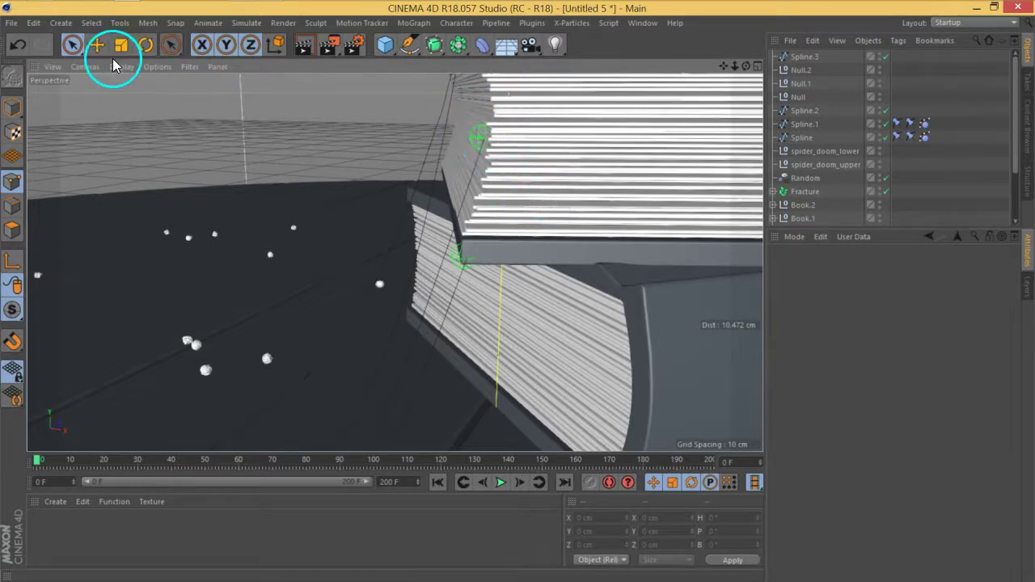
click(72, 44)
click(132, 87)
drag(378, 108, 588, 247)
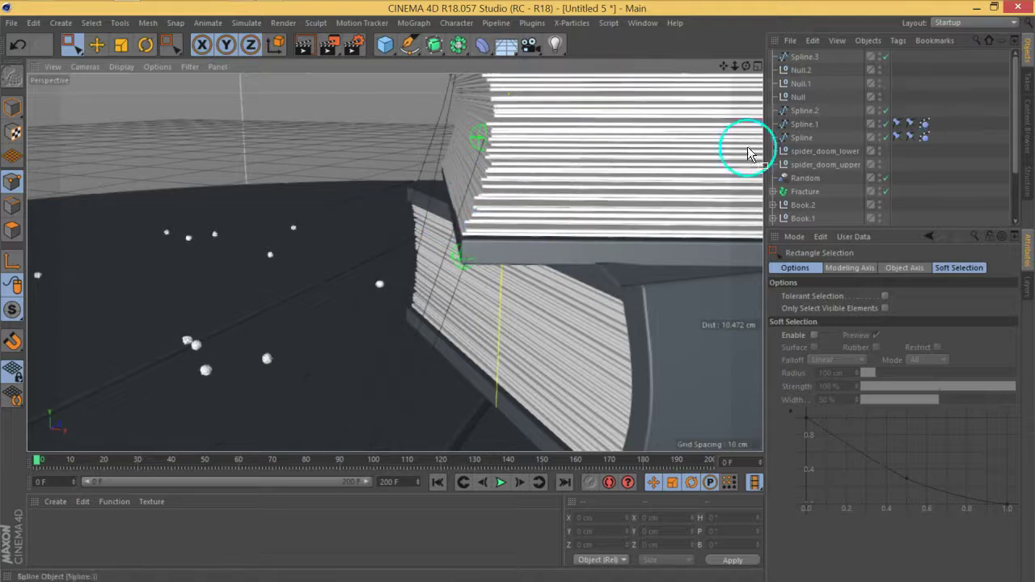
click(814, 114)
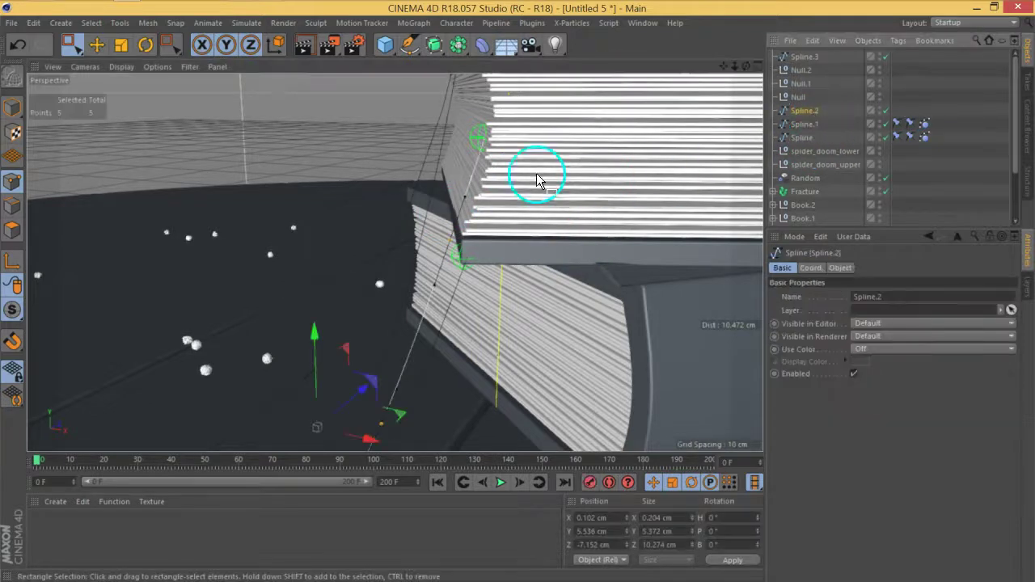
click(481, 141)
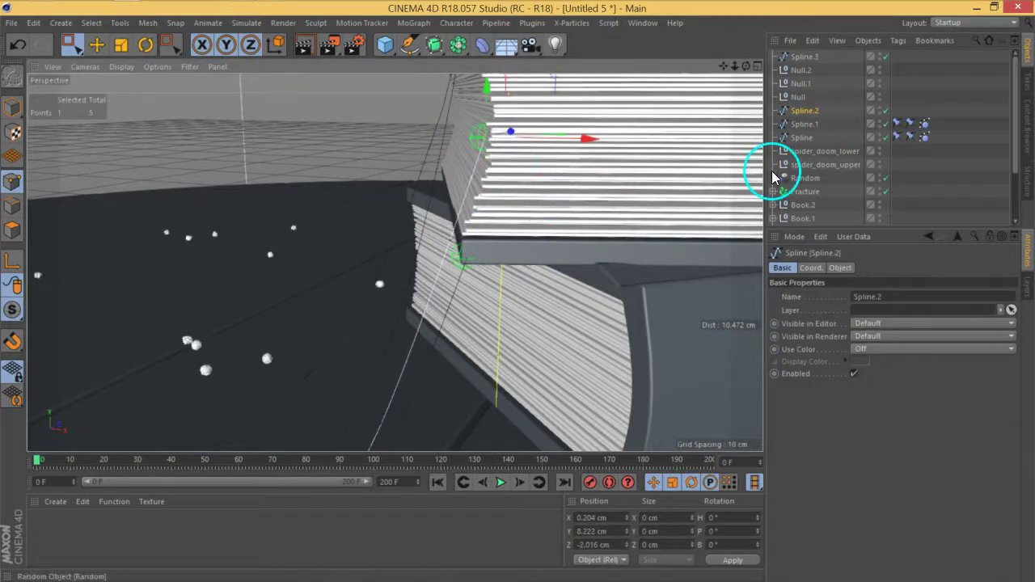
- Add a Spline Dynamics tag to Spline.2 with gravity -0.3
right_click(809, 121)
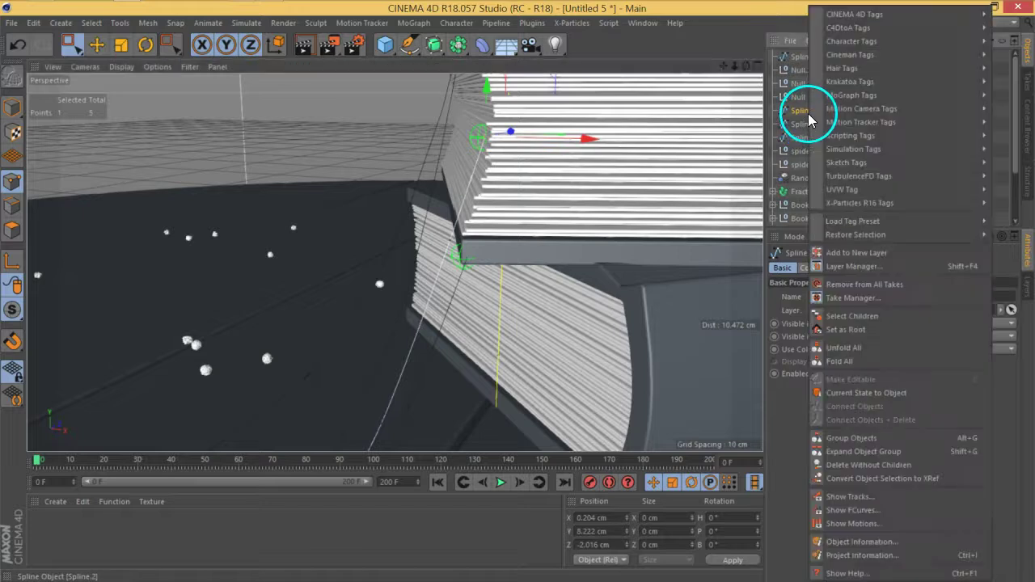
mouse_move(849, 73)
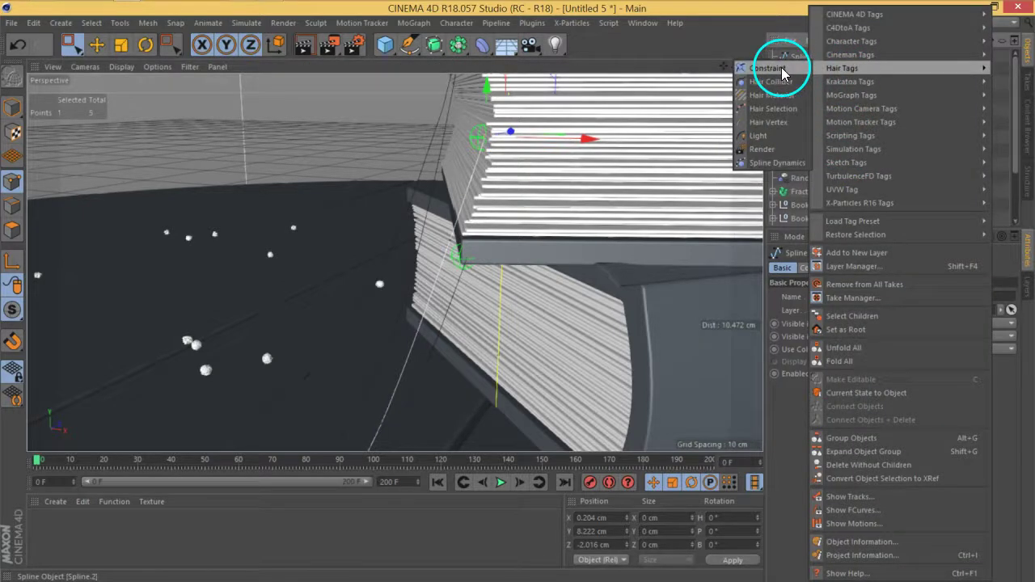
click(780, 163)
click(908, 268)
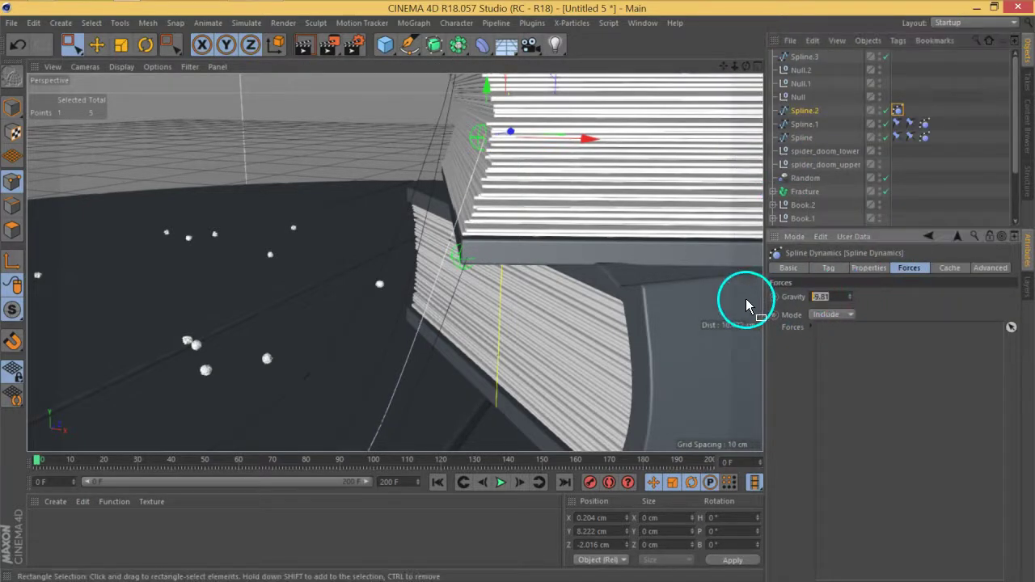
text(-0.3)
key(Return)
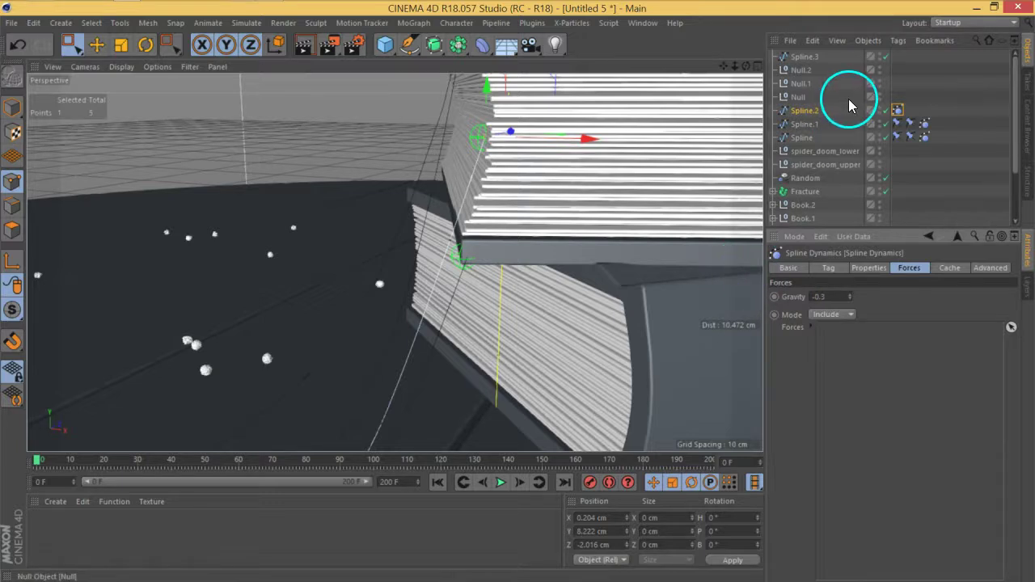
- Add a hair Constraint tag to Spline.2, assign Null.1 as its Object and set the constraint
right_click(814, 122)
mouse_move(833, 69)
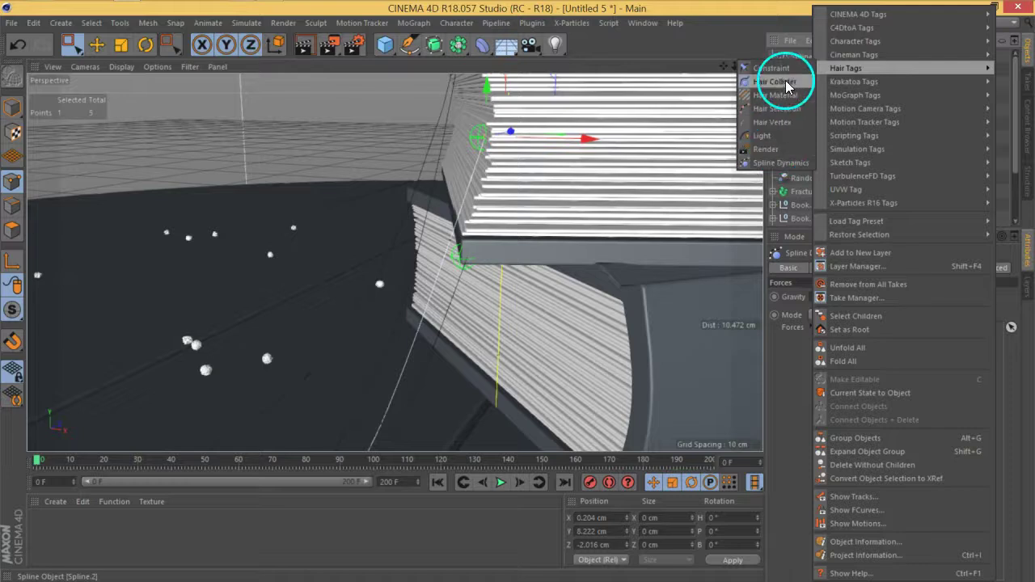
click(787, 71)
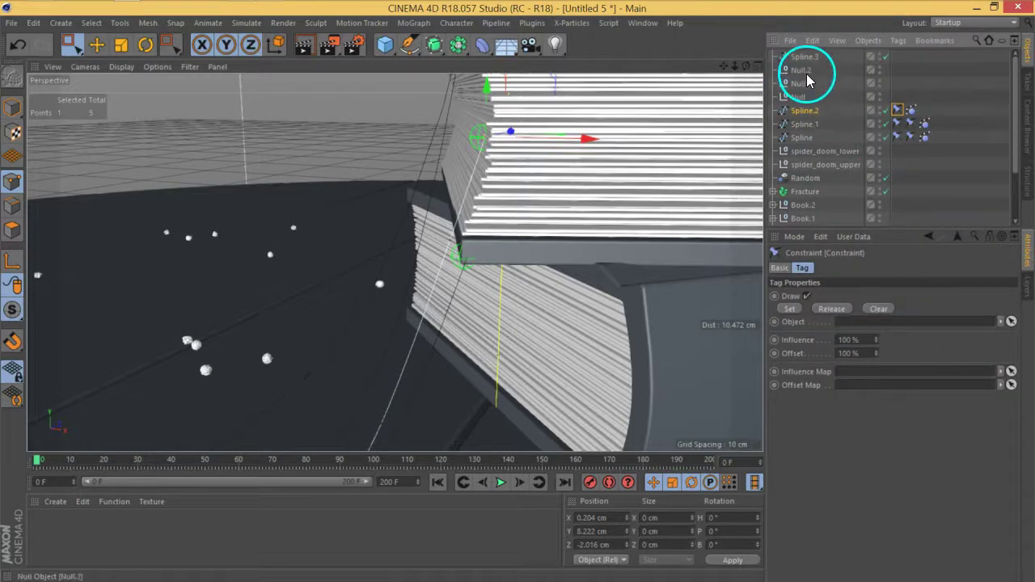
drag(807, 77, 867, 324)
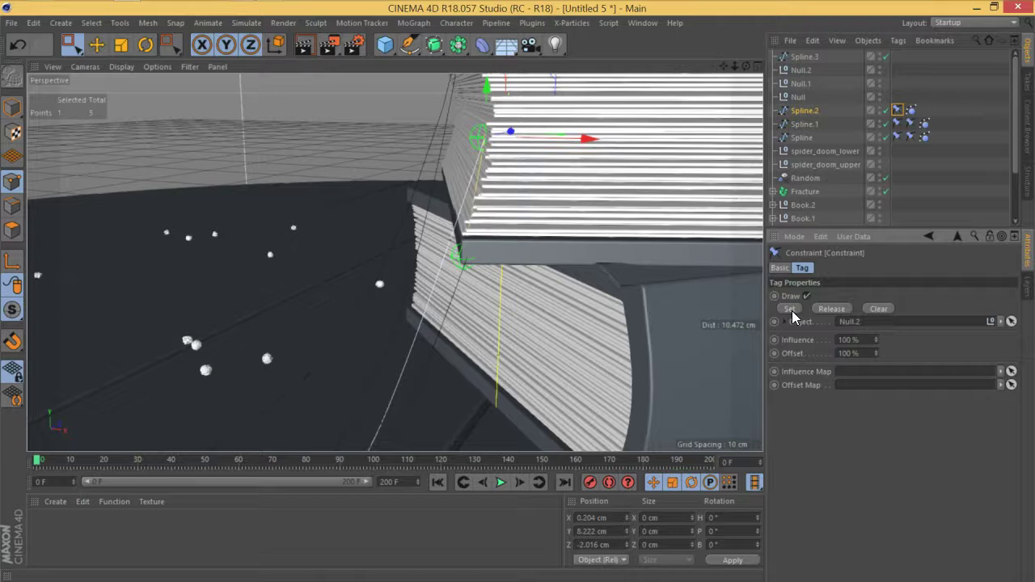
drag(799, 83, 862, 325)
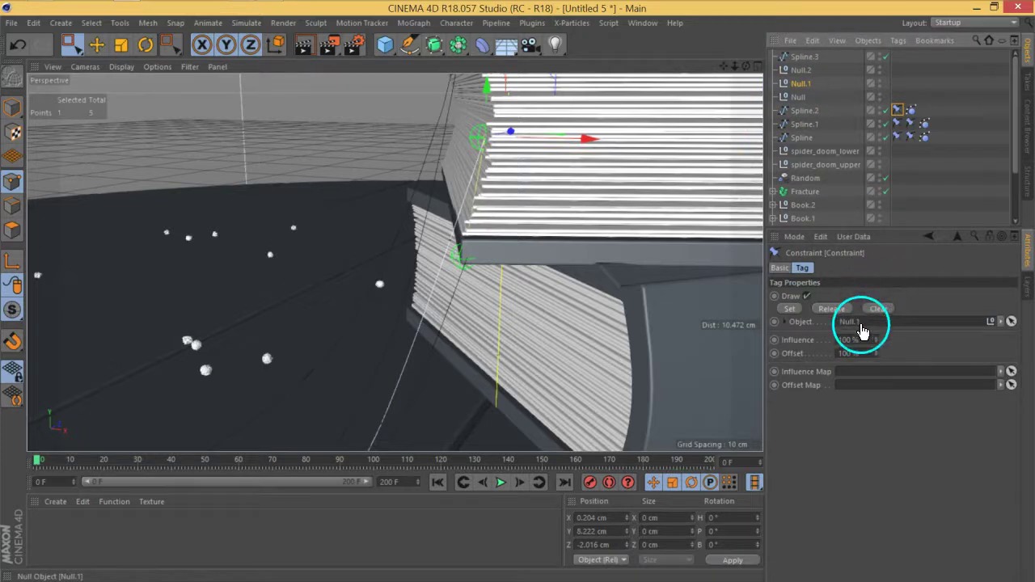
click(792, 311)
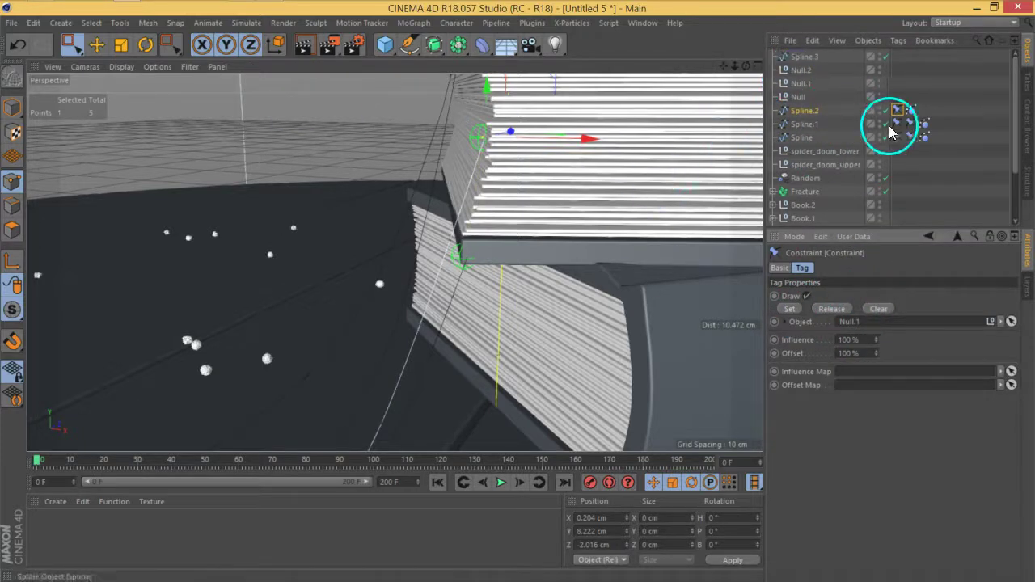
- Select Spline.2's end point at the rim of the clock dome's base
scroll(428, 313, down, 3)
alt+middle_drag(401, 358, 521, 229)
mouse_move(522, 229)
alt+mouse_down()
mouse_move(488, 230)
mouse_move(407, 270)
mouse_move(458, 315)
mouse_move(453, 275)
mouse_move(468, 248)
mouse_move(458, 315)
alt+mouse_up()
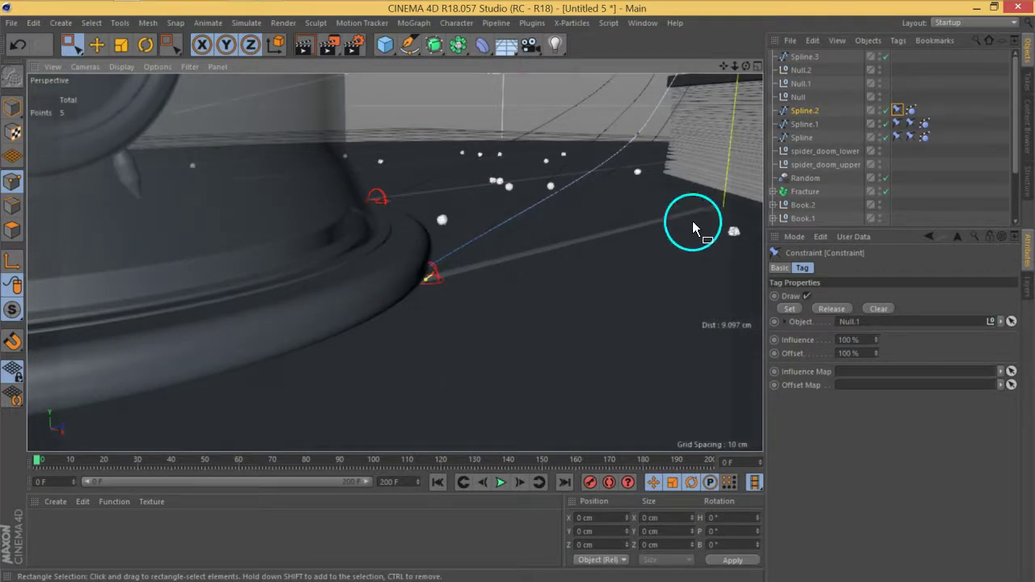
click(806, 110)
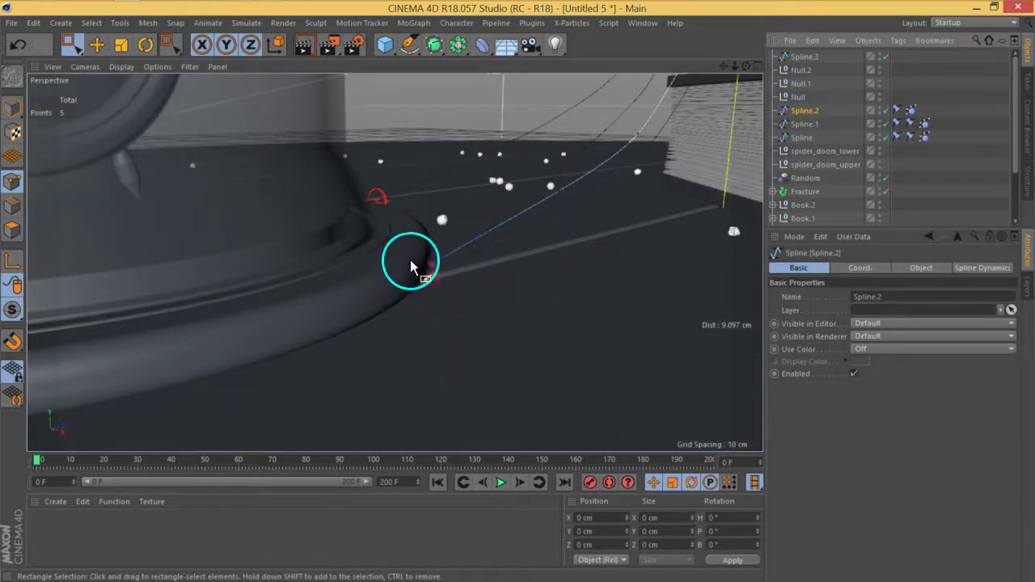
drag(416, 267, 432, 284)
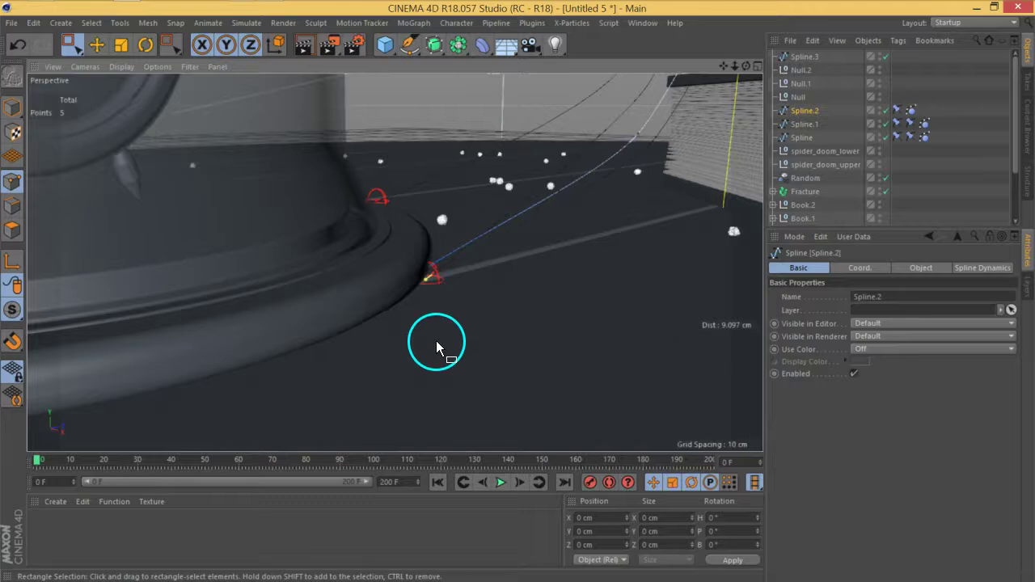
alt+drag(443, 280, 358, 278)
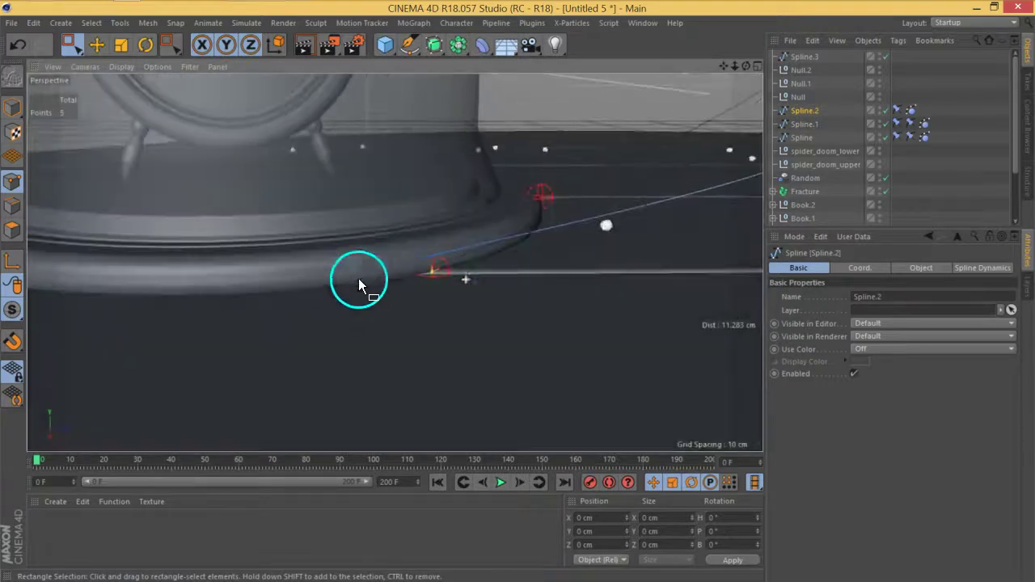
click(423, 259)
alt+drag(347, 335, 422, 335)
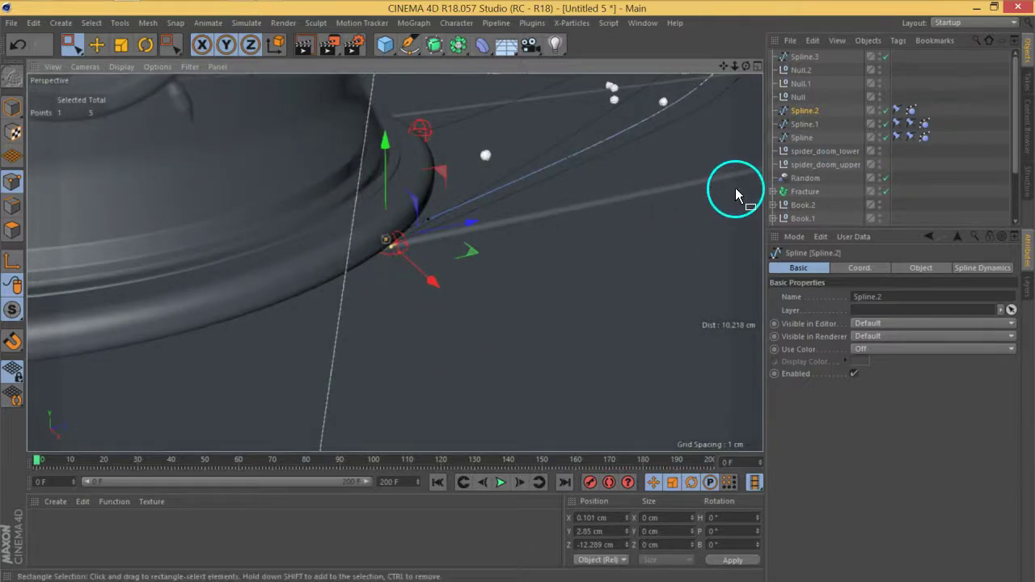
- Add a second hair Constraint tag to Spline.2, assign spider_doom_lower as its Object and set the constraint
right_click(817, 119)
mouse_move(873, 69)
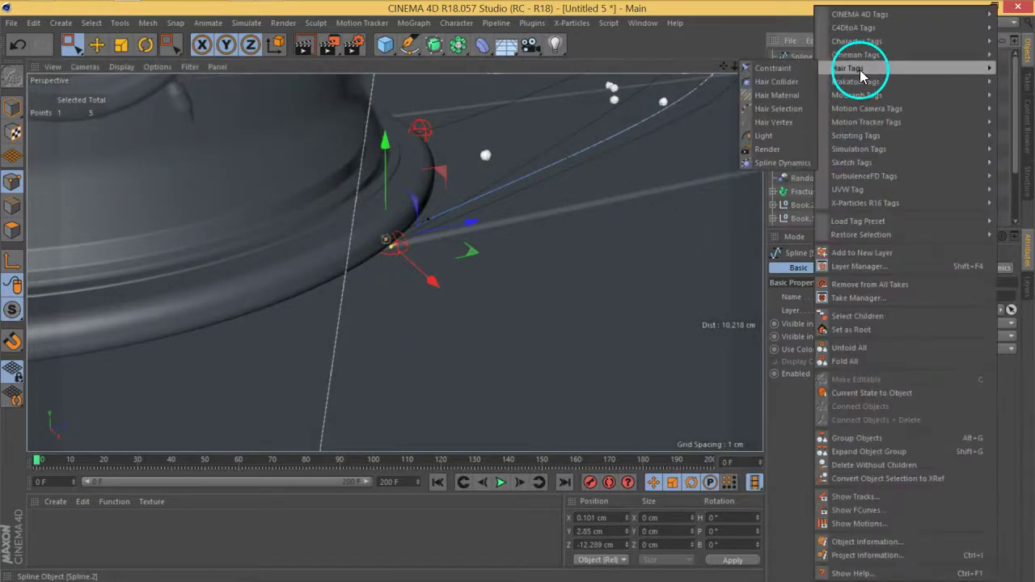
click(777, 69)
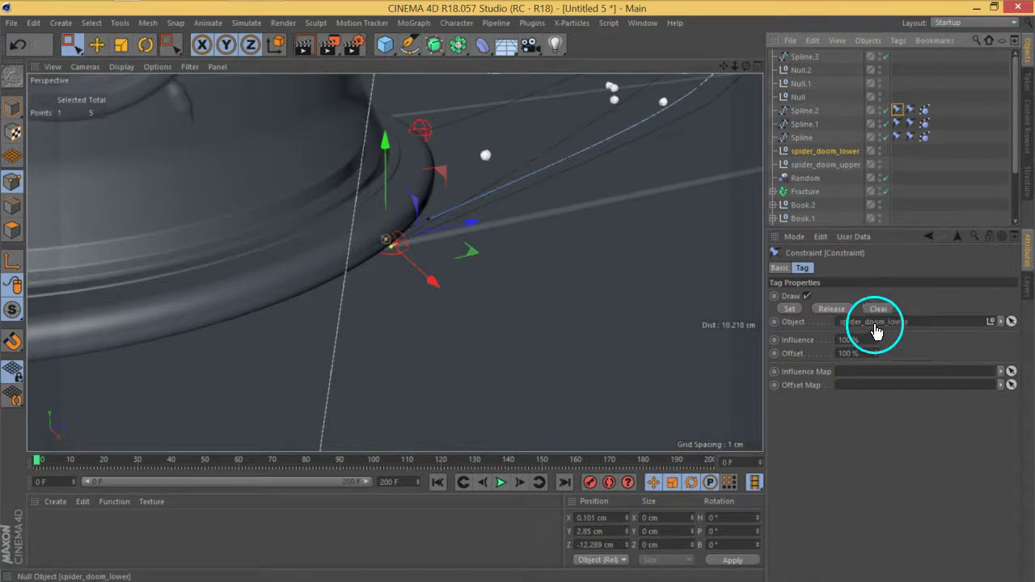
click(791, 309)
click(943, 178)
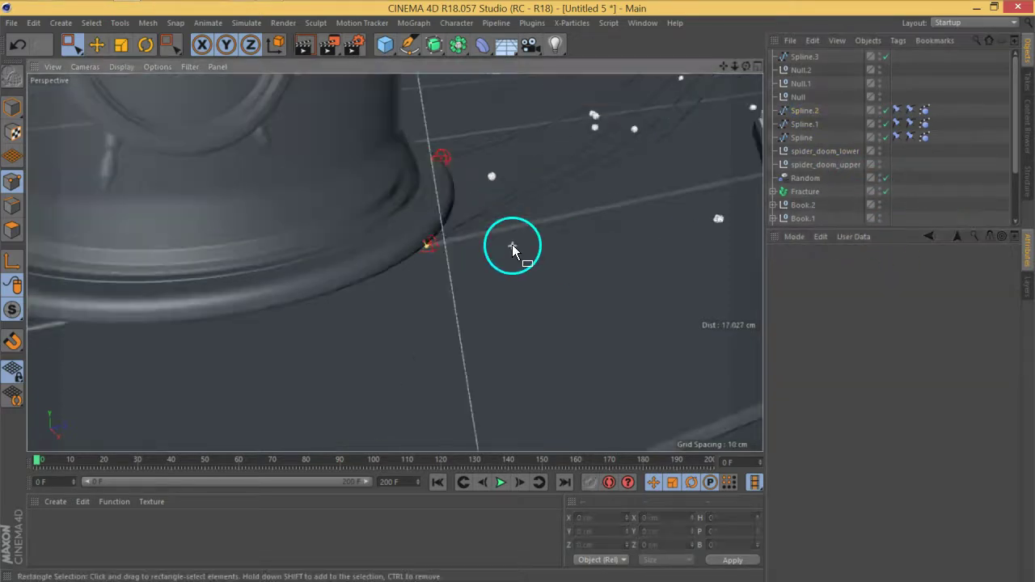
- Play the simulation to check how the strands hang between the book and the clock dome, and return to frame 0
alt+right_drag(512, 246, 477, 249)
alt+middle_drag(569, 216, 416, 279)
alt+drag(462, 242, 504, 219)
alt+middle_drag(594, 163, 555, 203)
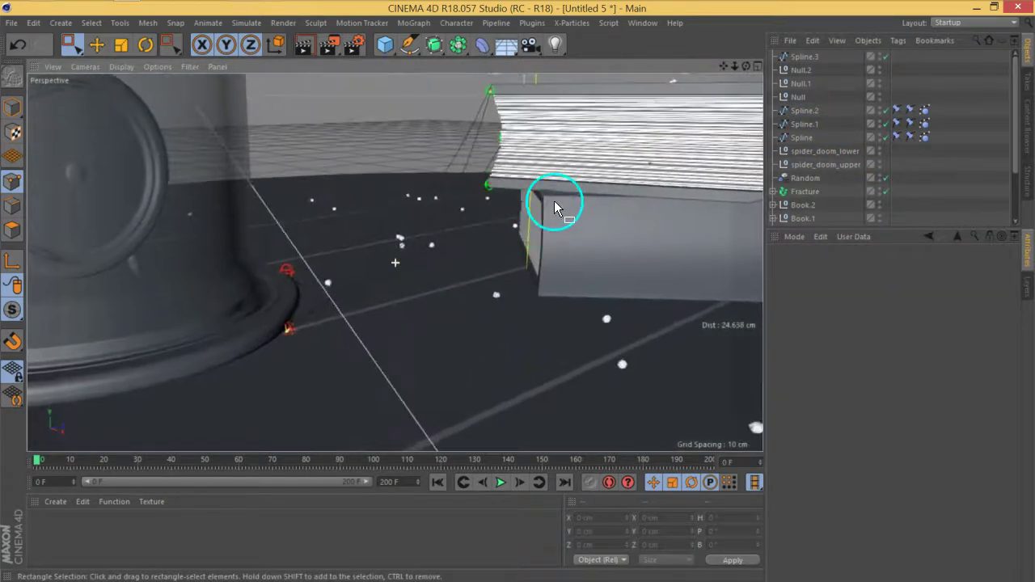
alt+drag(554, 207, 548, 203)
click(499, 483)
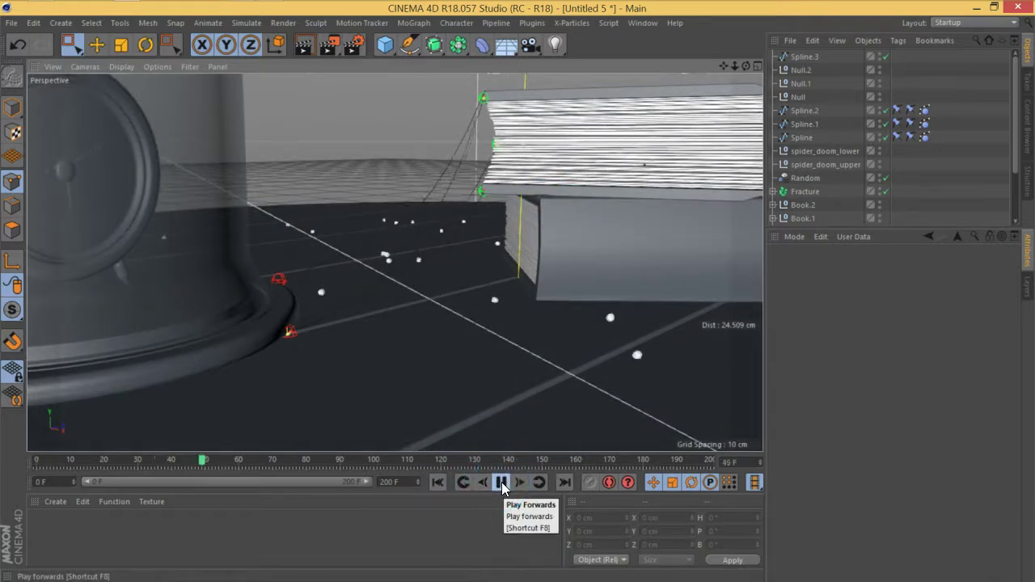
click(501, 483)
click(438, 482)
- Check which positions Null and Null.1 mark along the edge of the upper book
alt+drag(423, 216, 427, 227)
scroll(515, 169, up, 3)
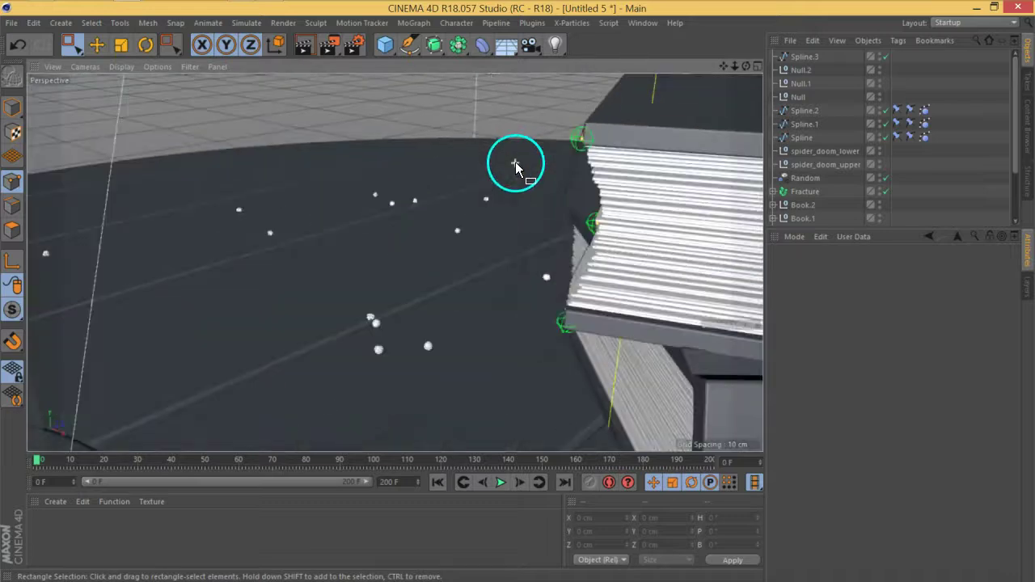
alt+middle_drag(582, 216, 582, 202)
click(800, 98)
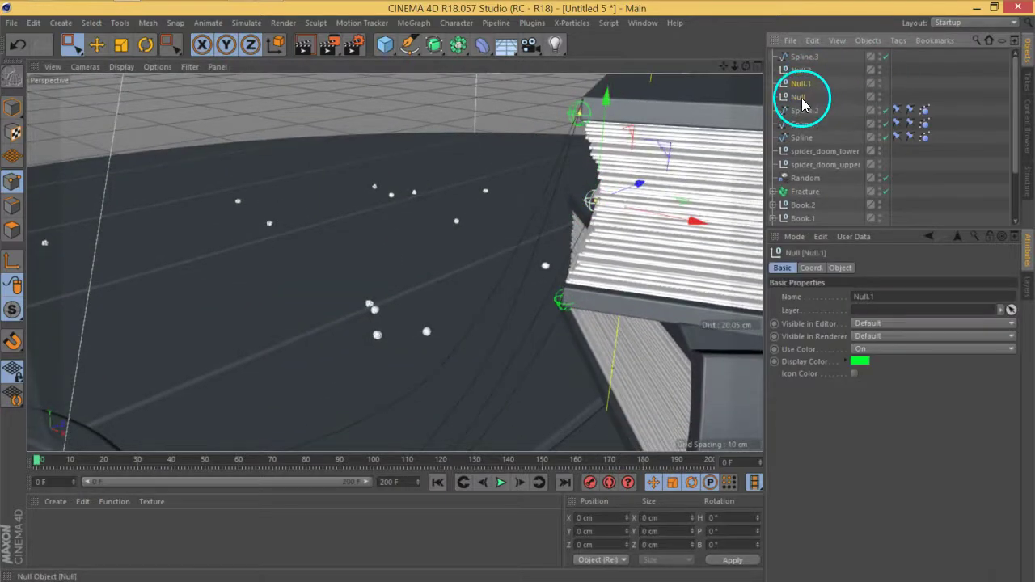
mouse_move(633, 162)
alt+mouse_down()
mouse_move(672, 137)
mouse_move(606, 185)
mouse_move(623, 178)
alt+mouse_up()
click(805, 57)
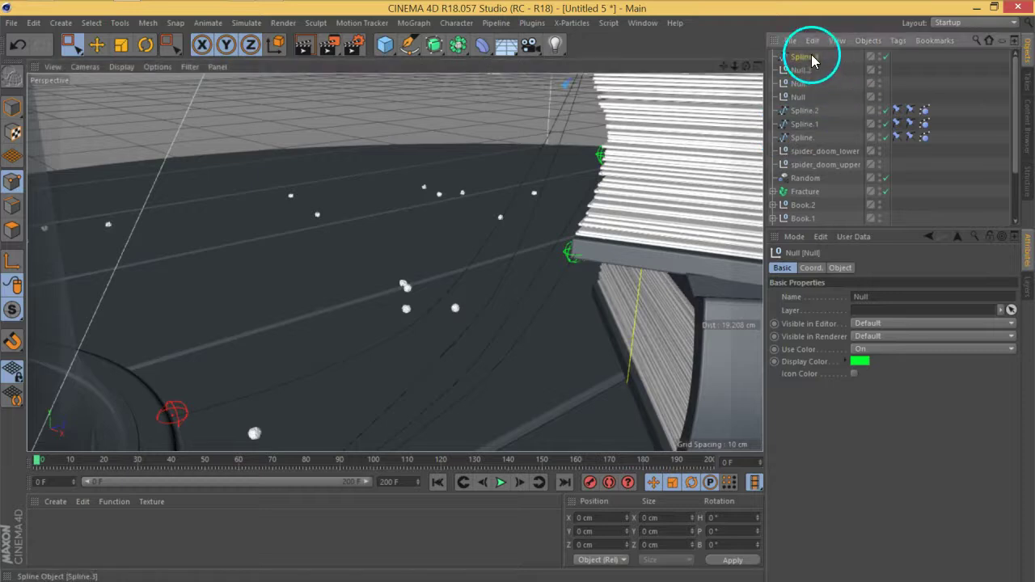
key(ctrl+a)
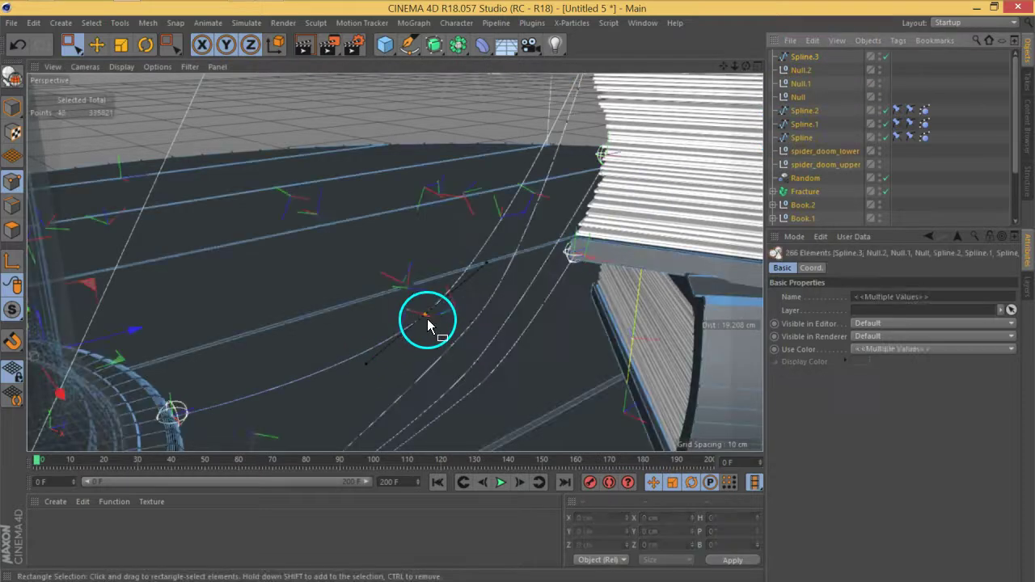
drag(440, 341, 434, 341)
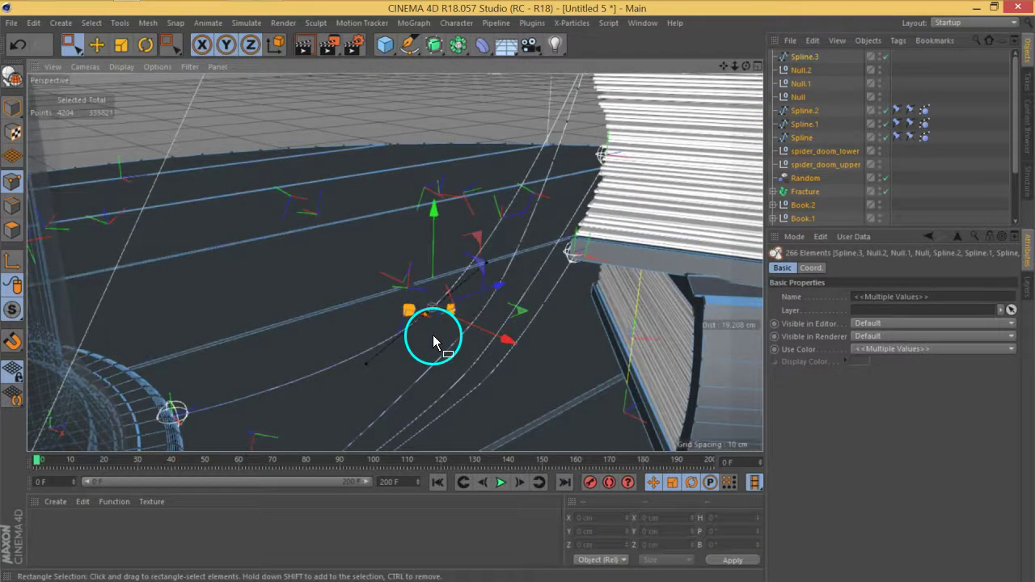
- Disable Spline.3, select all of its points and subdivide the spline twice
click(888, 57)
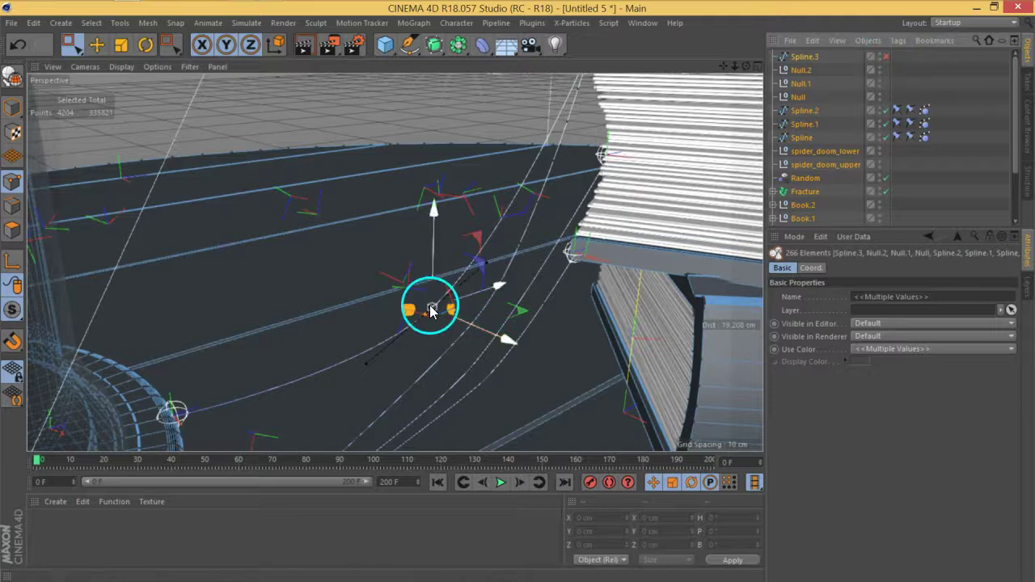
click(837, 85)
click(805, 57)
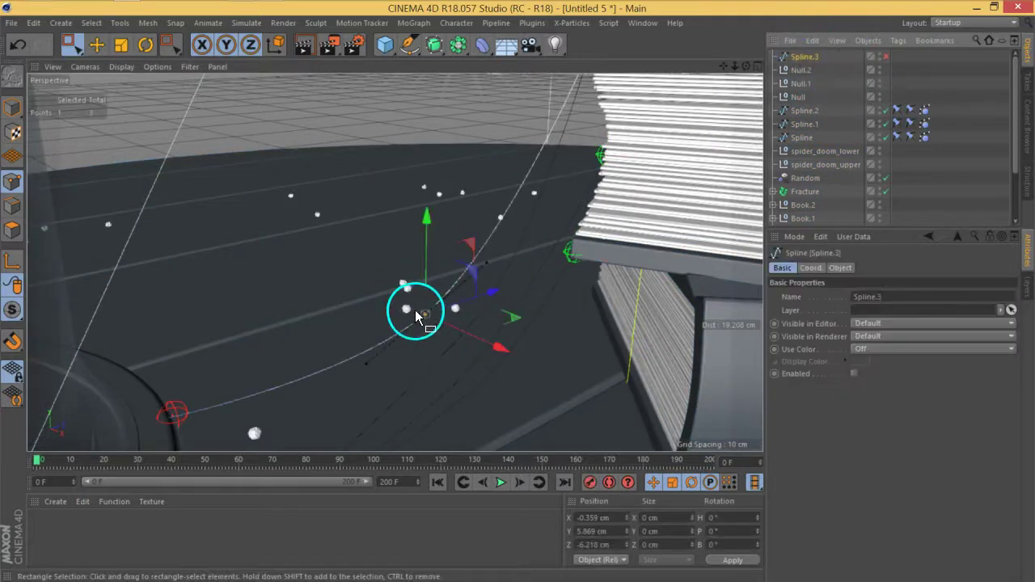
key(ctrl+a)
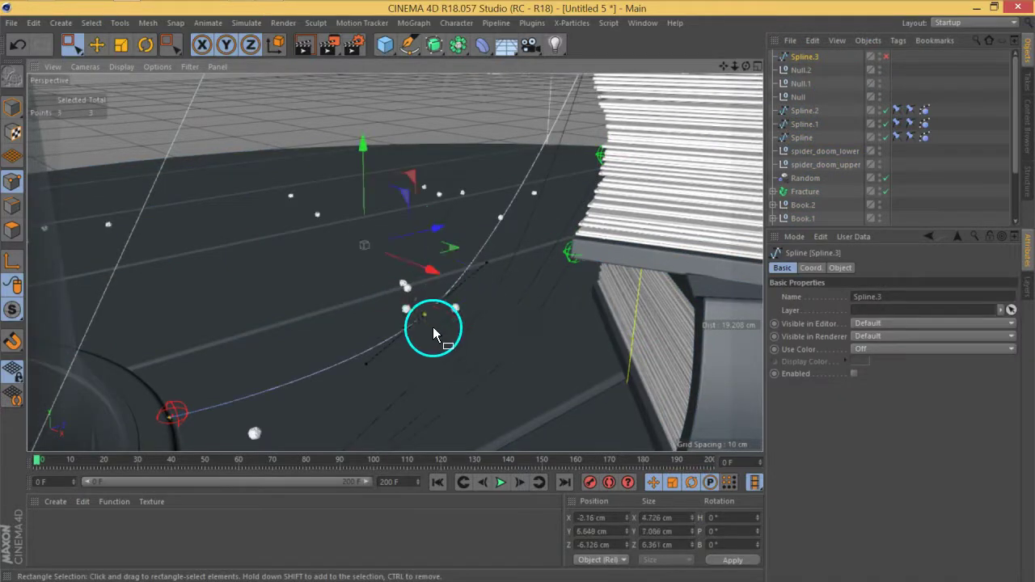
right_click(426, 320)
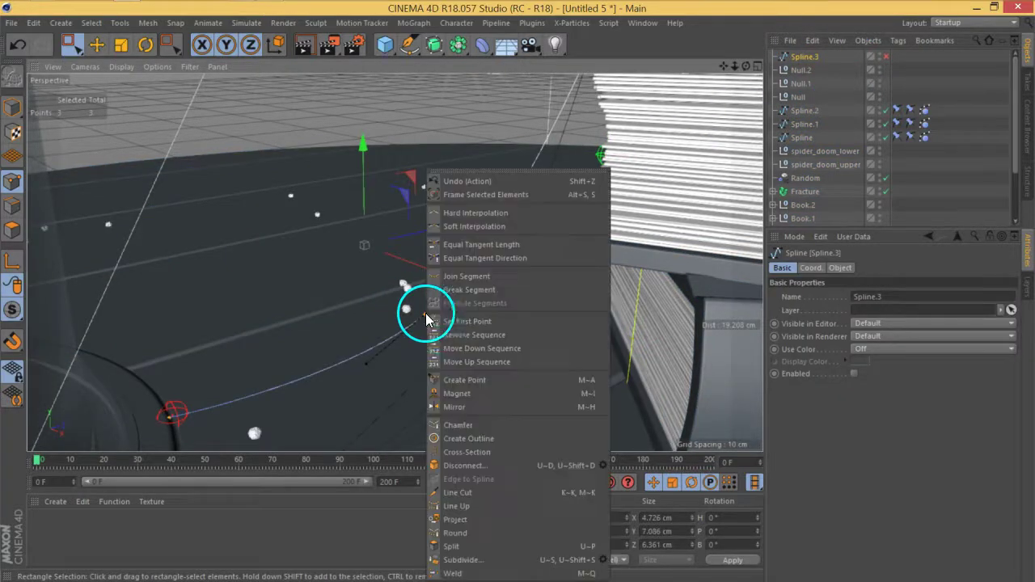
click(467, 555)
alt+drag(419, 365, 428, 342)
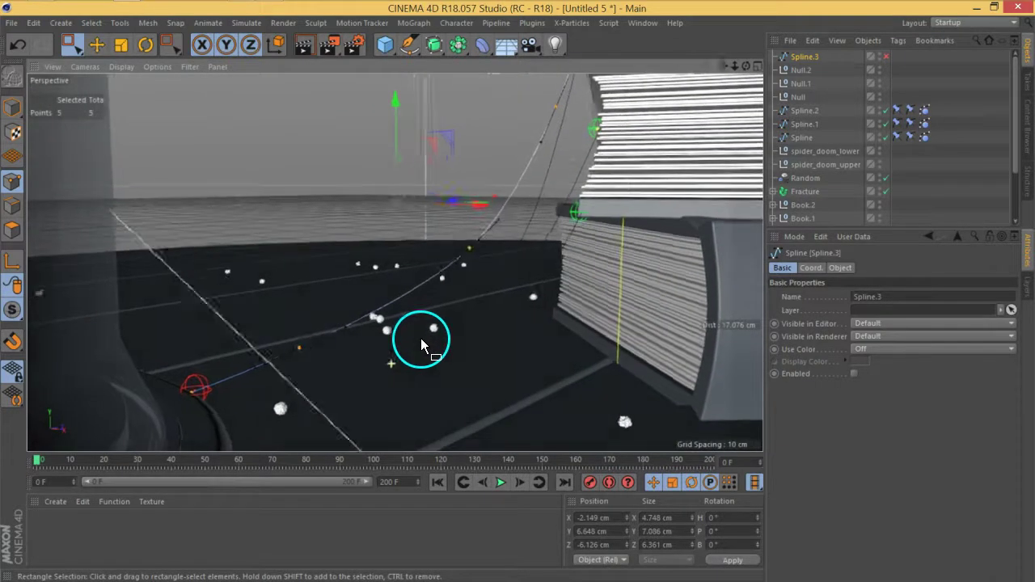
right_click(469, 254)
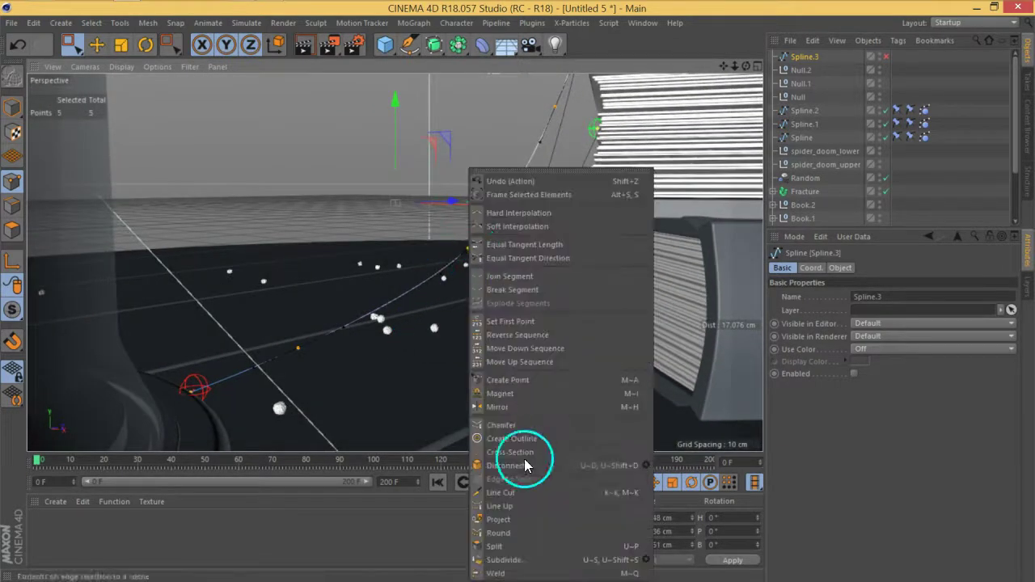
click(527, 555)
- Select Spline.3's end point at the top corner of the upper book and enable the spline again
alt+drag(568, 262, 531, 335)
drag(540, 152, 489, 179)
mouse_move(573, 237)
alt+mouse_down()
mouse_move(542, 231)
mouse_move(555, 238)
alt+mouse_up()
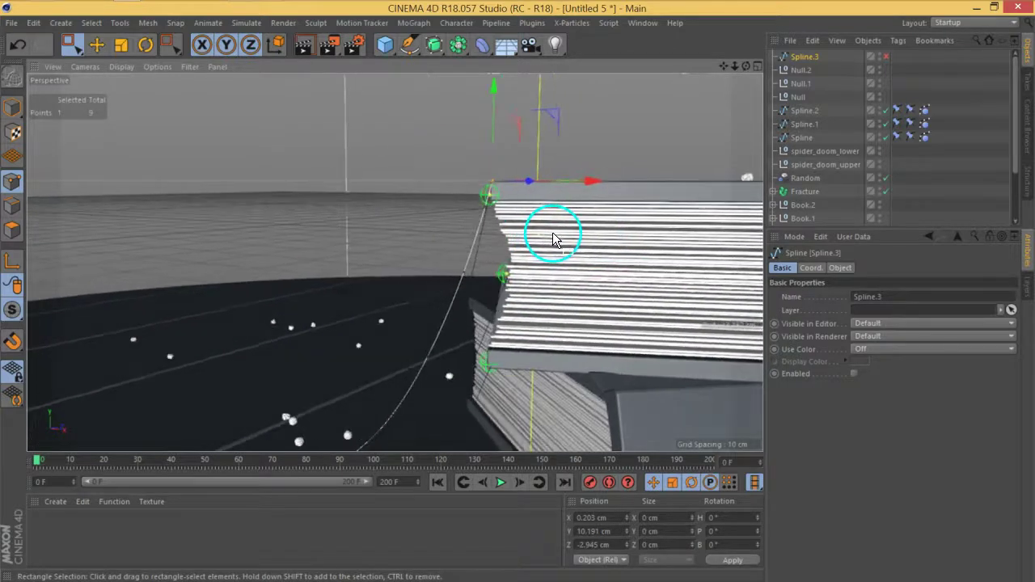
click(886, 57)
mouse_move(498, 250)
alt+mouse_down()
mouse_move(474, 231)
mouse_move(509, 238)
mouse_move(462, 243)
mouse_move(486, 242)
alt+mouse_up()
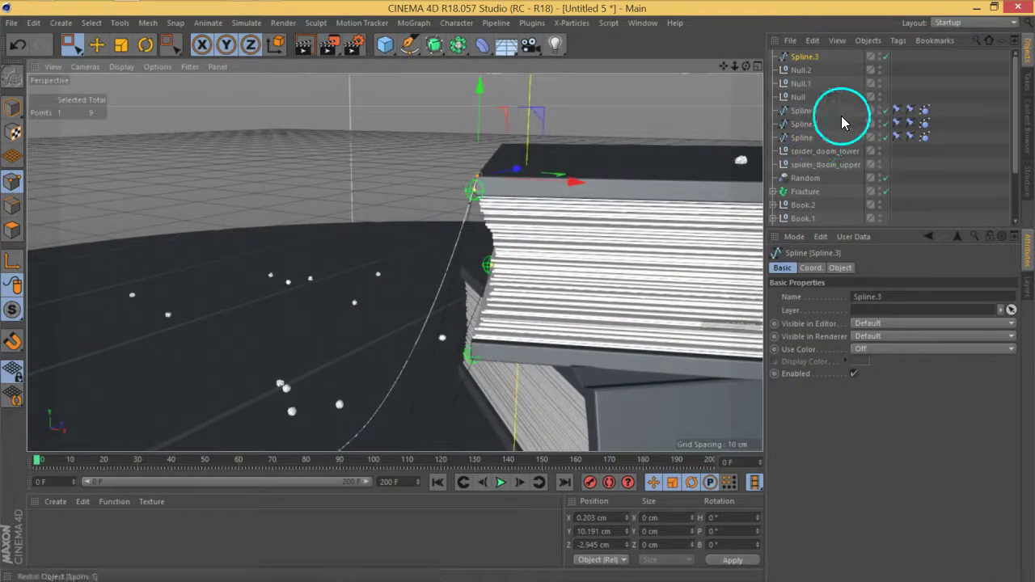
- Add a Spline Dynamics tag to Spline.3 with its gravity set to -0.3
click(801, 70)
click(805, 57)
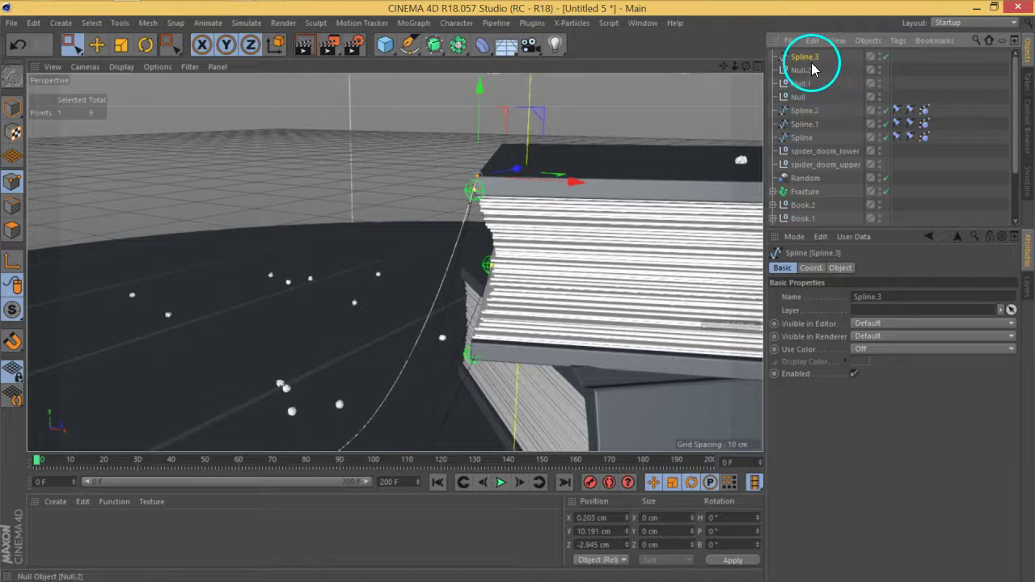
right_click(812, 63)
mouse_move(855, 71)
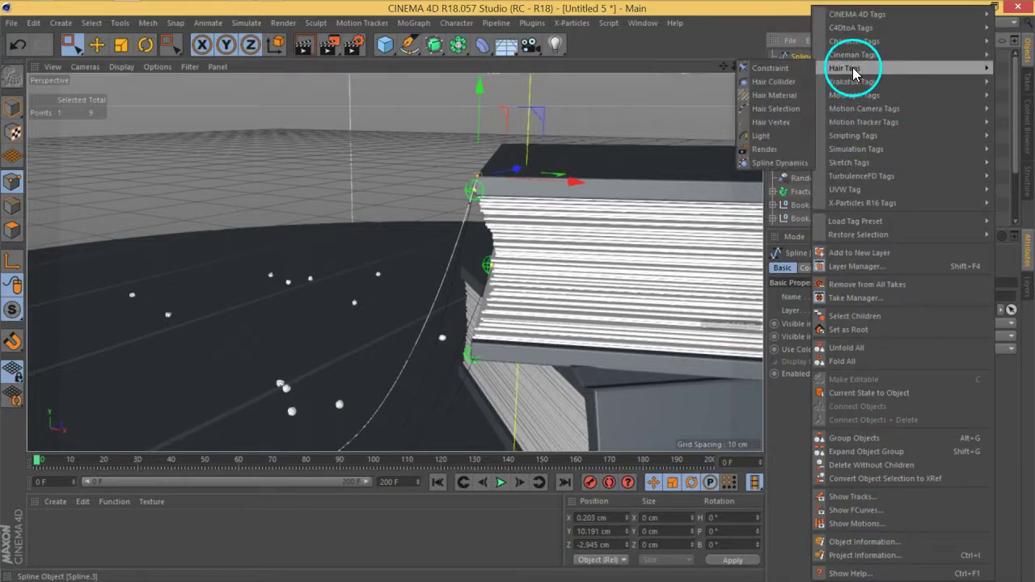
click(778, 161)
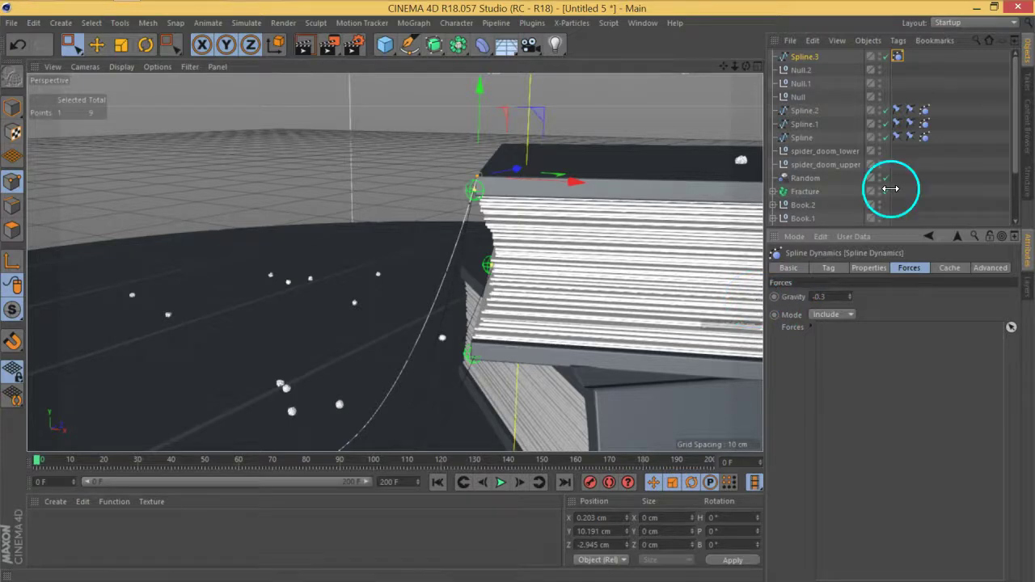
- Add a hair Constraint tag to Spline.3, assign Null as its Object and set the constraint
right_click(811, 57)
mouse_move(867, 69)
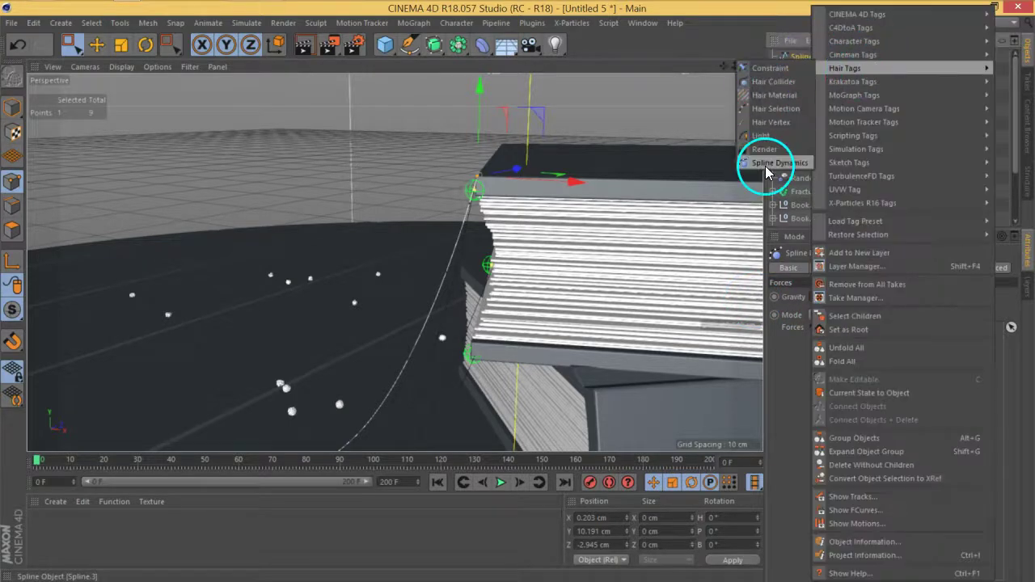
click(768, 69)
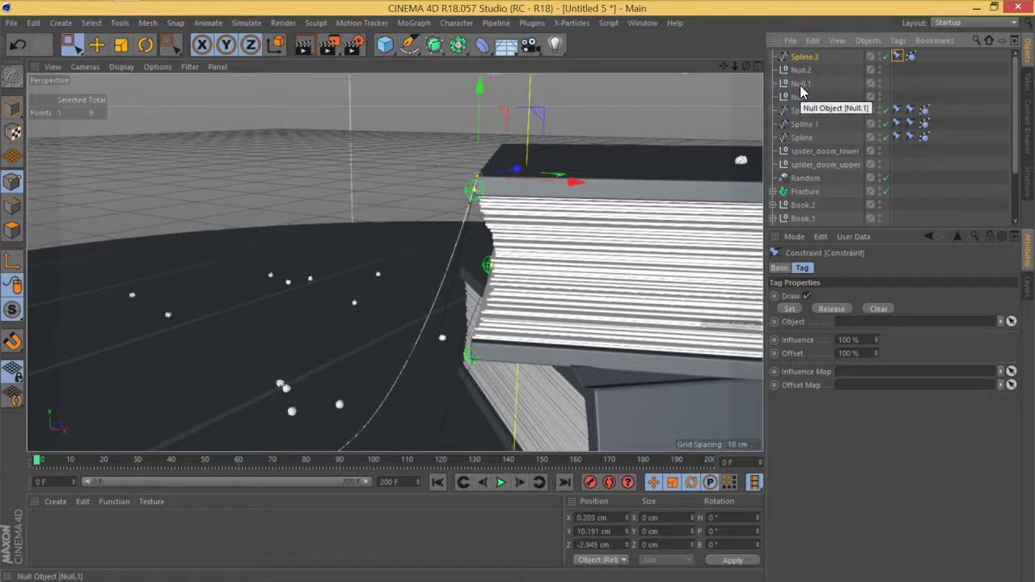
click(801, 84)
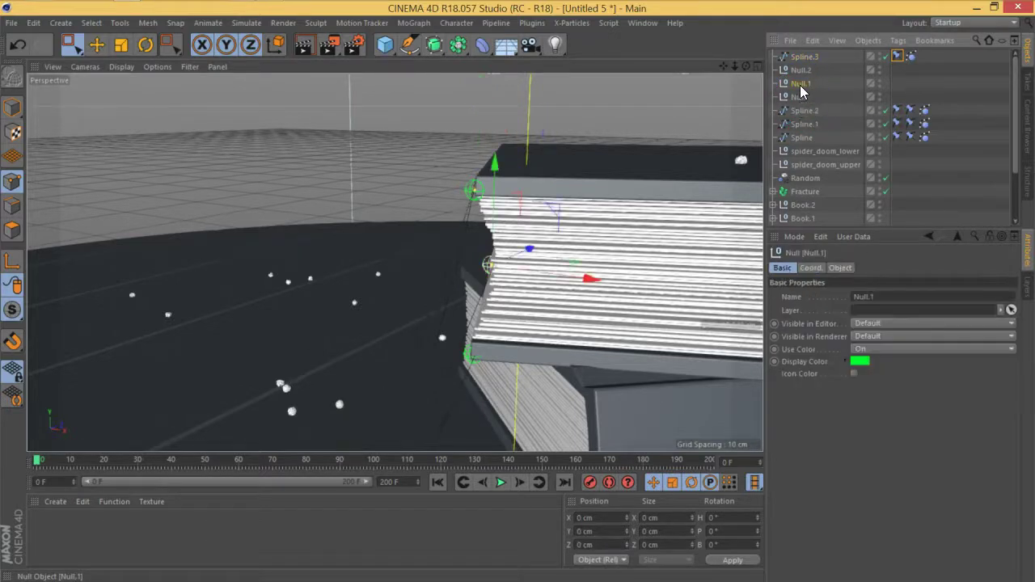
click(906, 57)
click(806, 57)
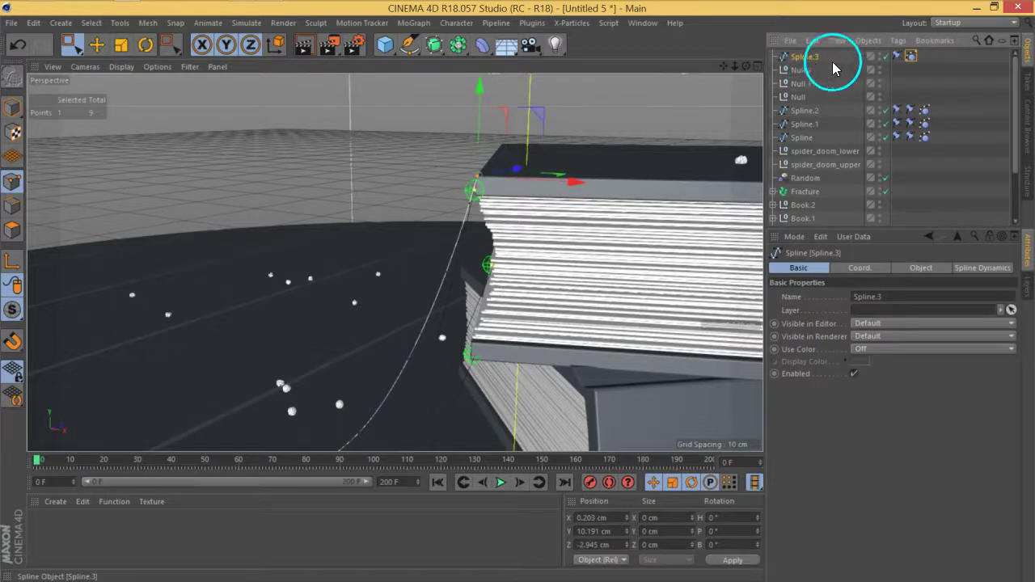
click(896, 55)
drag(798, 97, 855, 324)
click(791, 311)
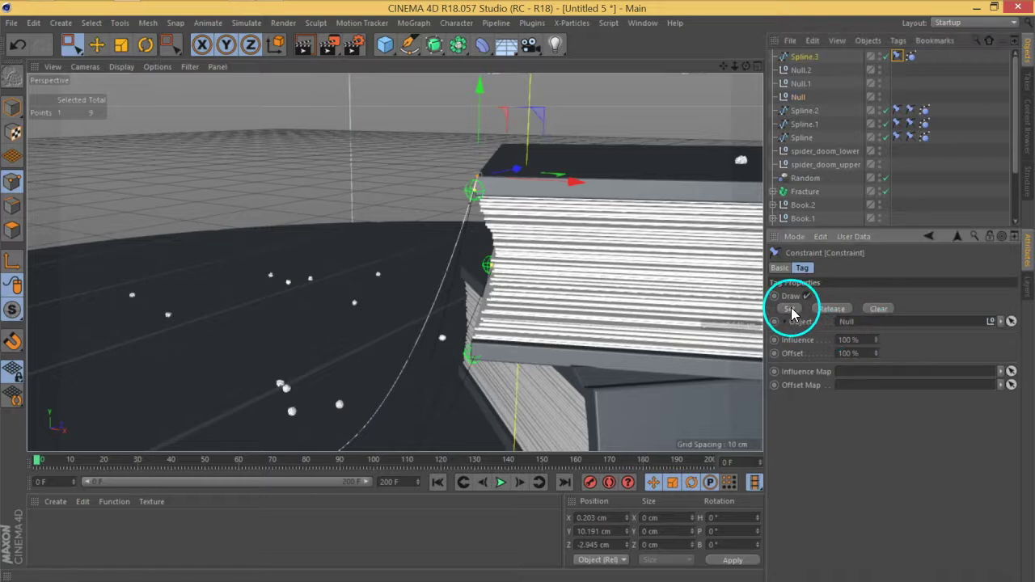
- Select Spline.3's end point at the rim of the clock dome's base
alt+middle_drag(493, 380, 624, 260)
alt+drag(450, 283, 356, 299)
click(239, 345)
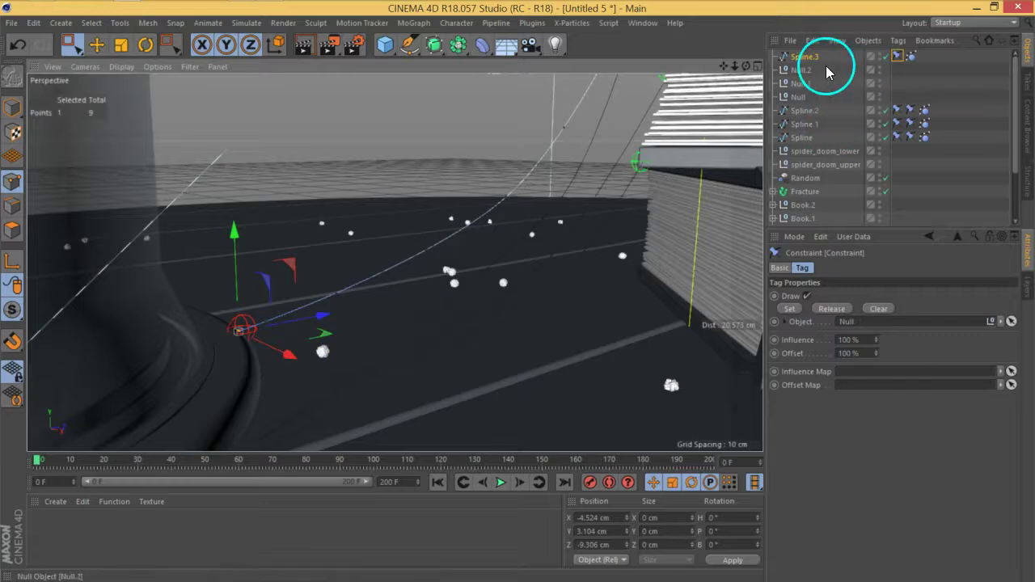
- Add a second hair Constraint tag to Spline.3, assign spider_doom_upper as its Object and set the constraint
right_click(807, 56)
mouse_move(851, 70)
click(791, 69)
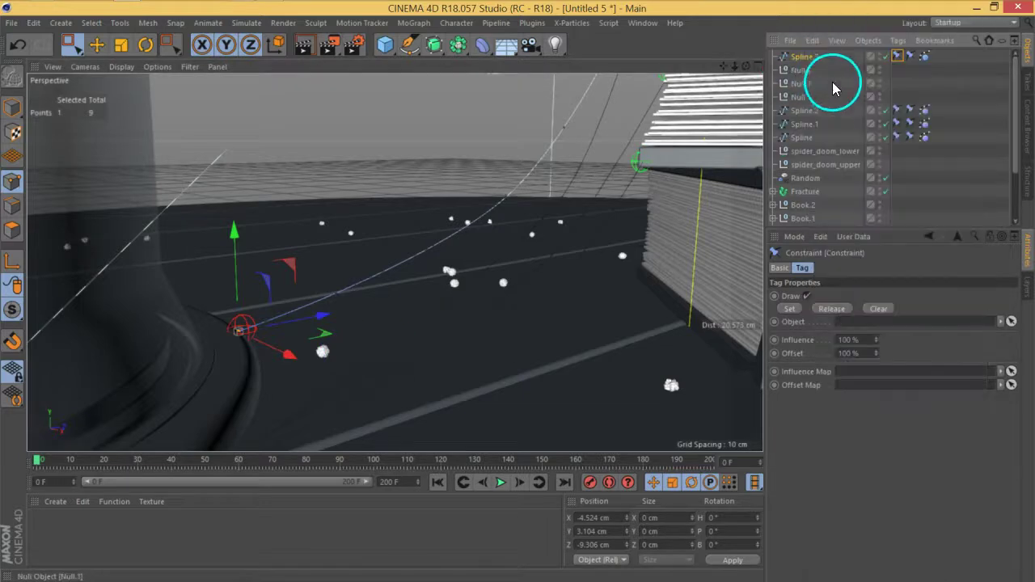
drag(846, 170, 869, 326)
click(798, 315)
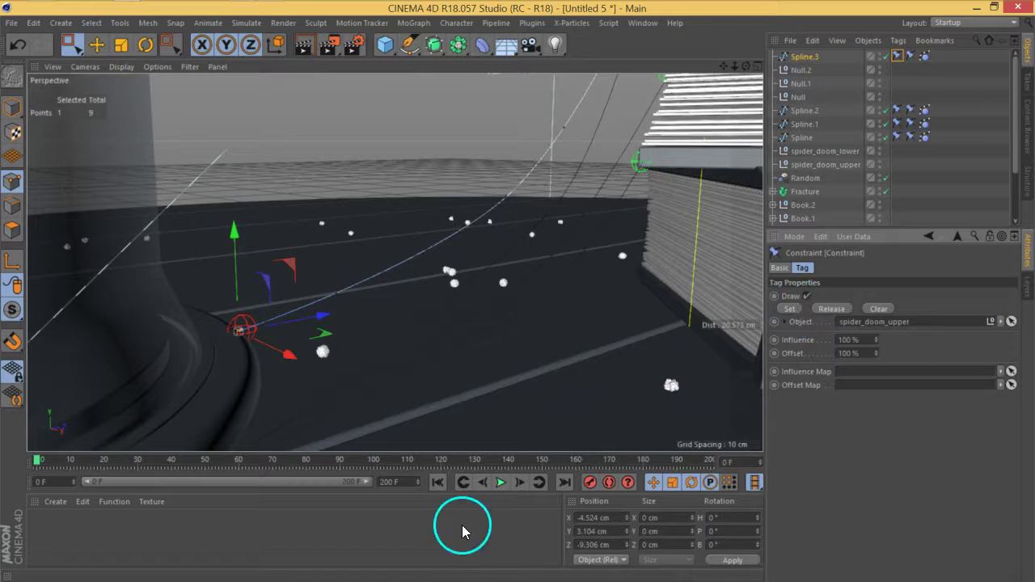
- Play the simulation to check how Spline.3 hangs, deselect everything and return to frame 0
click(500, 483)
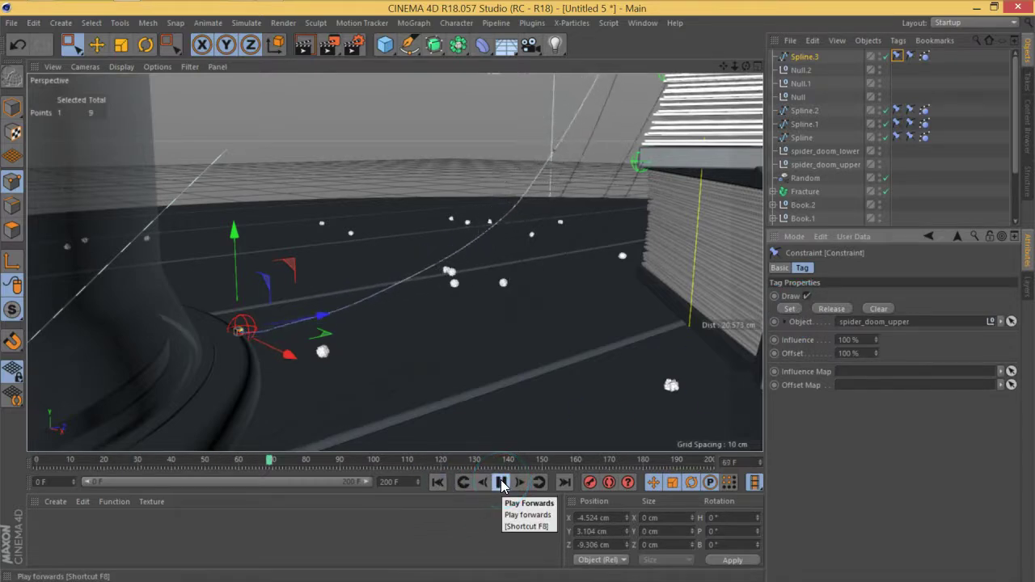
click(501, 483)
click(634, 382)
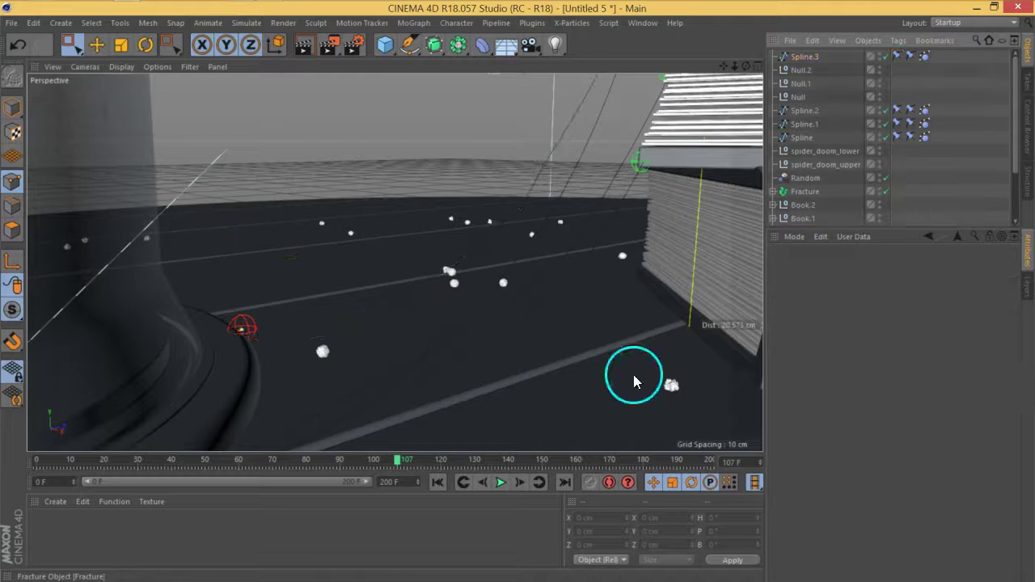
click(438, 482)
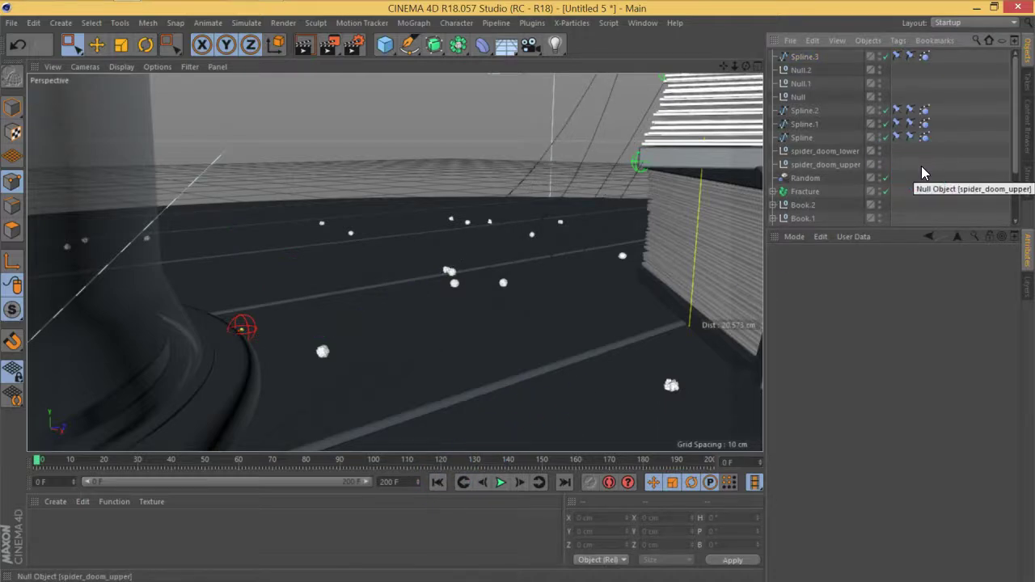
- Save the scene to the Desktop as Clock.c4d, replacing the existing file
key(ctrl+s)
click(377, 252)
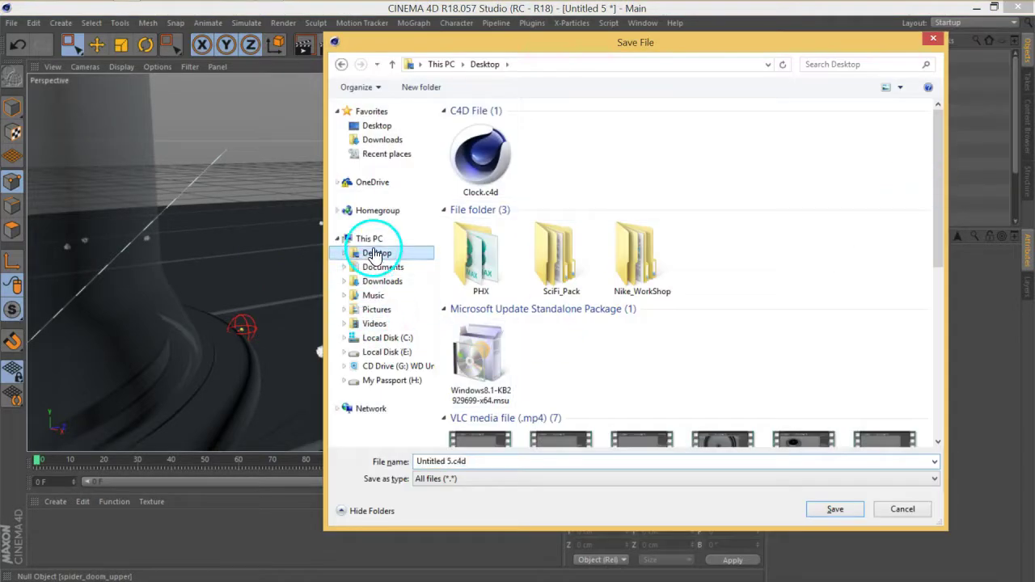
double_click(480, 158)
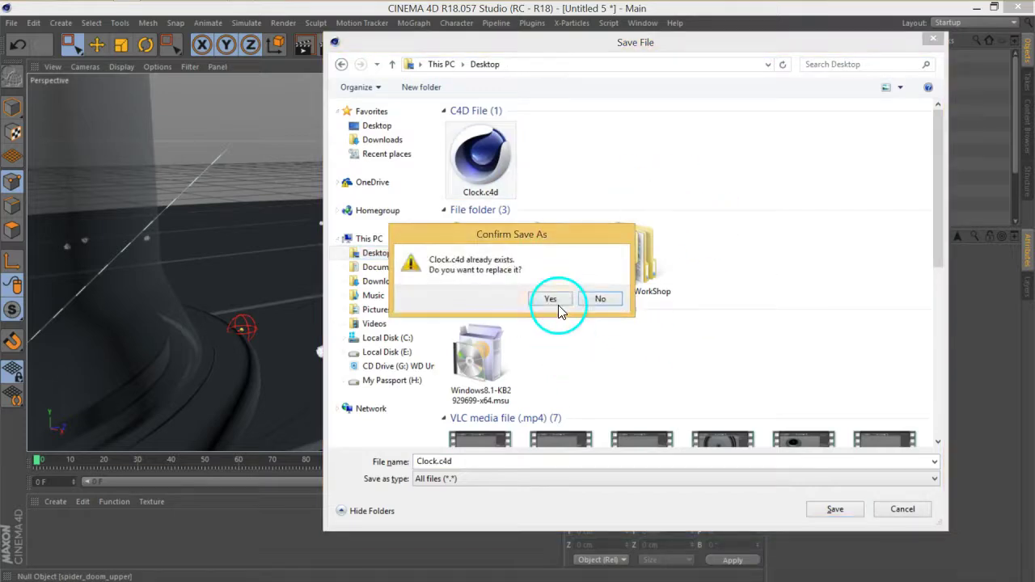
click(550, 298)
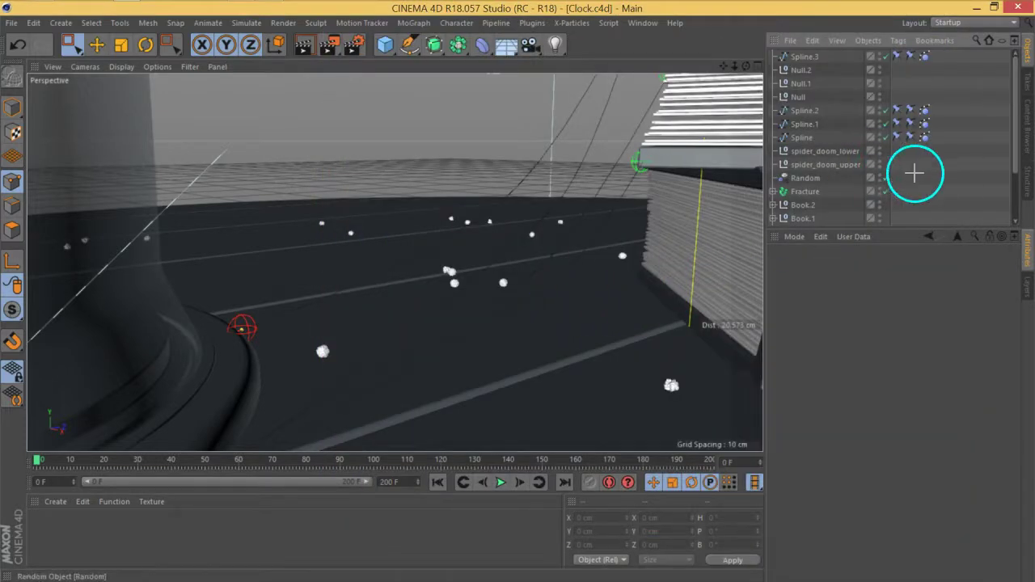
- Review the Forces settings of the splines' Spline Dynamics tags, ending on the tag of Spline.3
alt+drag(462, 306, 441, 281)
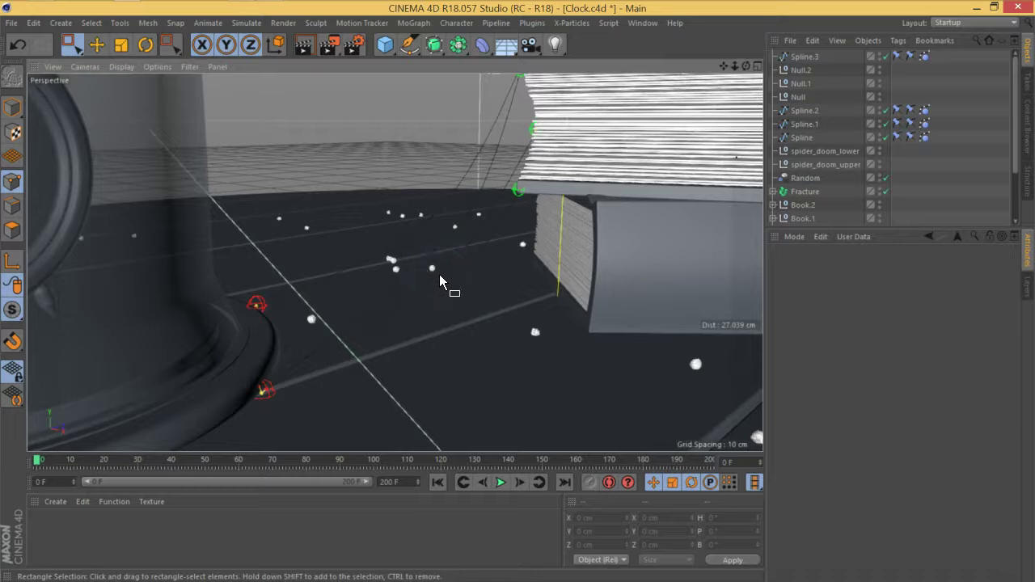
drag(937, 53, 915, 147)
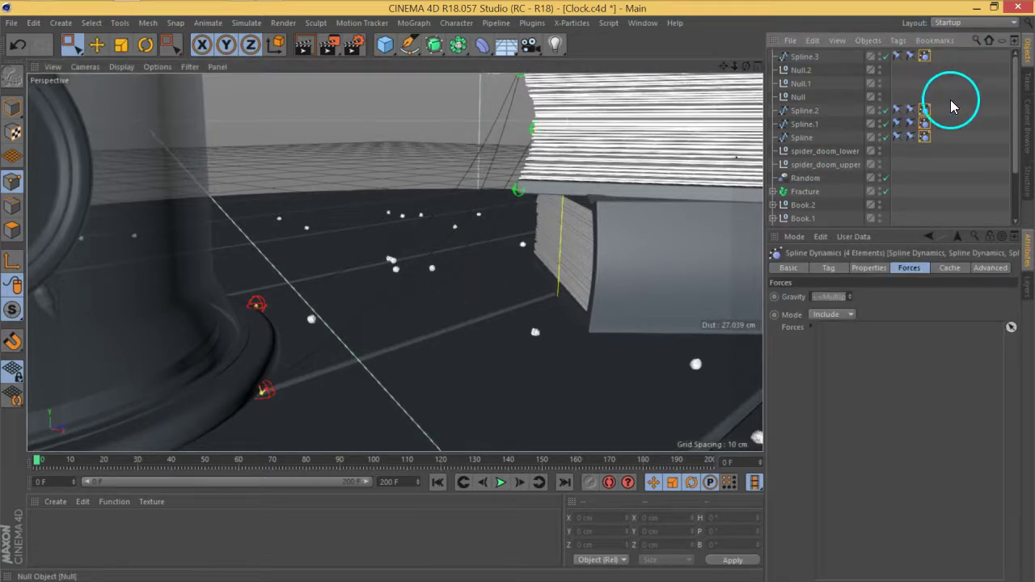
click(926, 56)
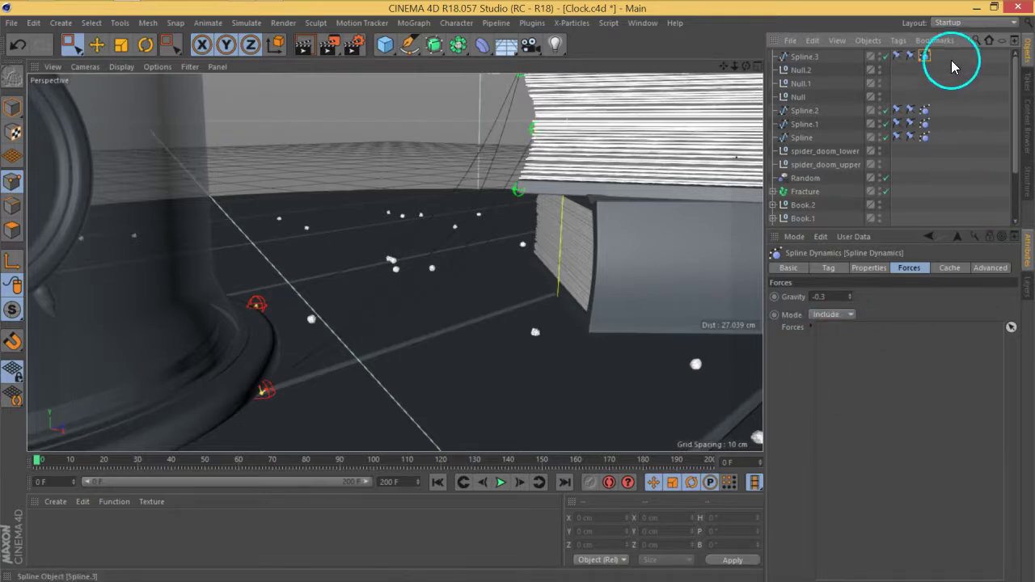
click(242, 25)
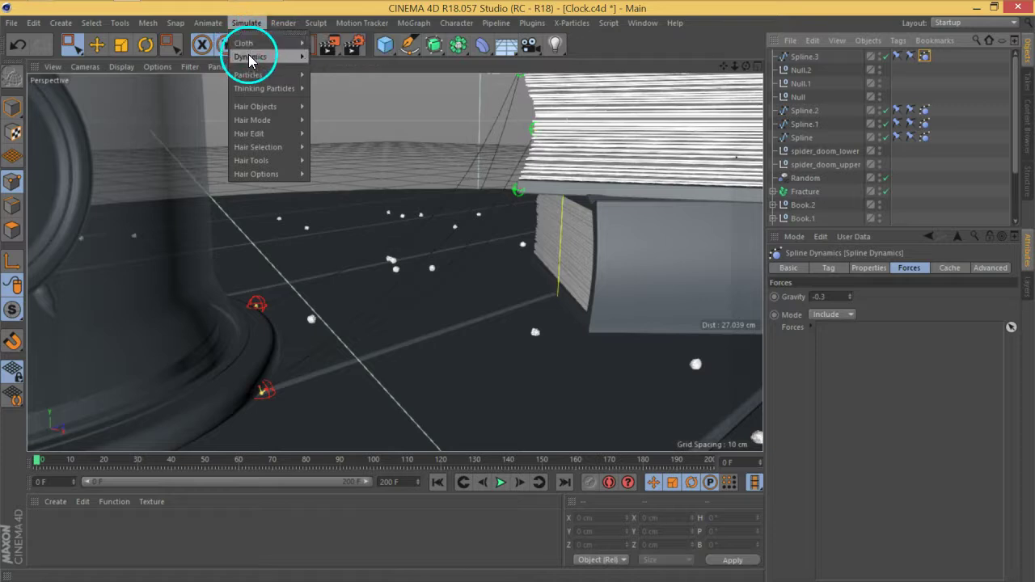
mouse_move(250, 59)
mouse_move(253, 77)
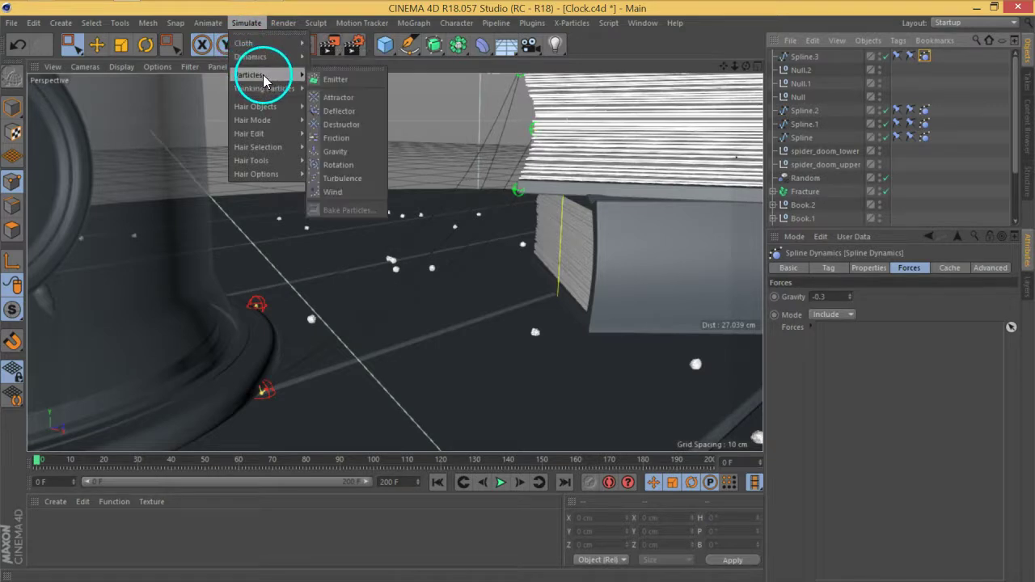
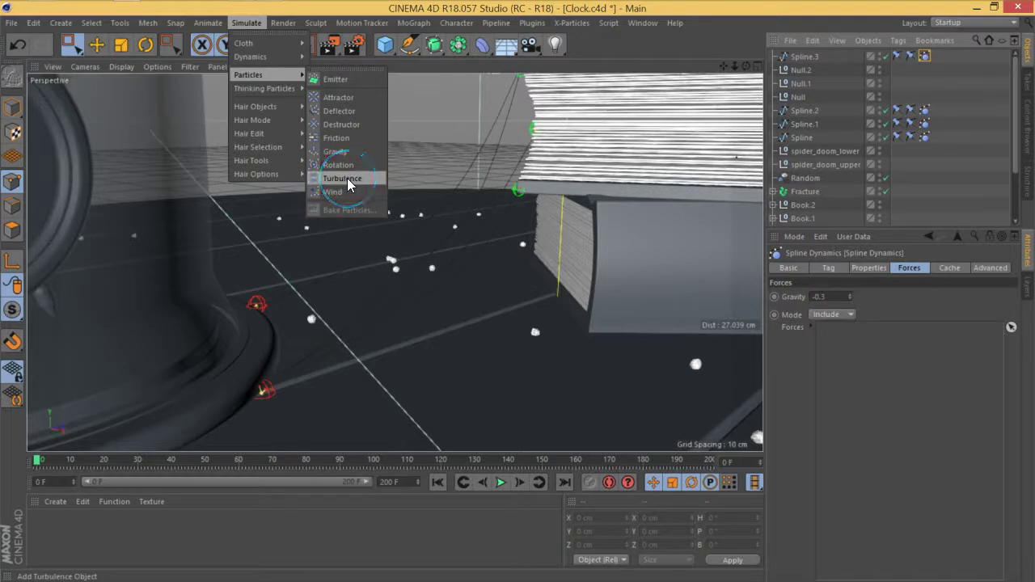
click(348, 185)
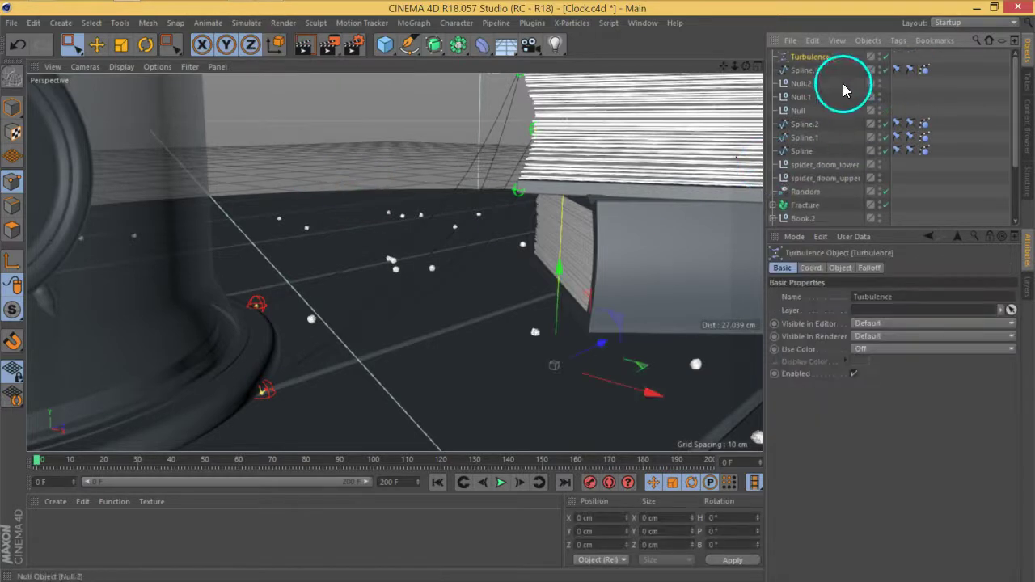
click(501, 482)
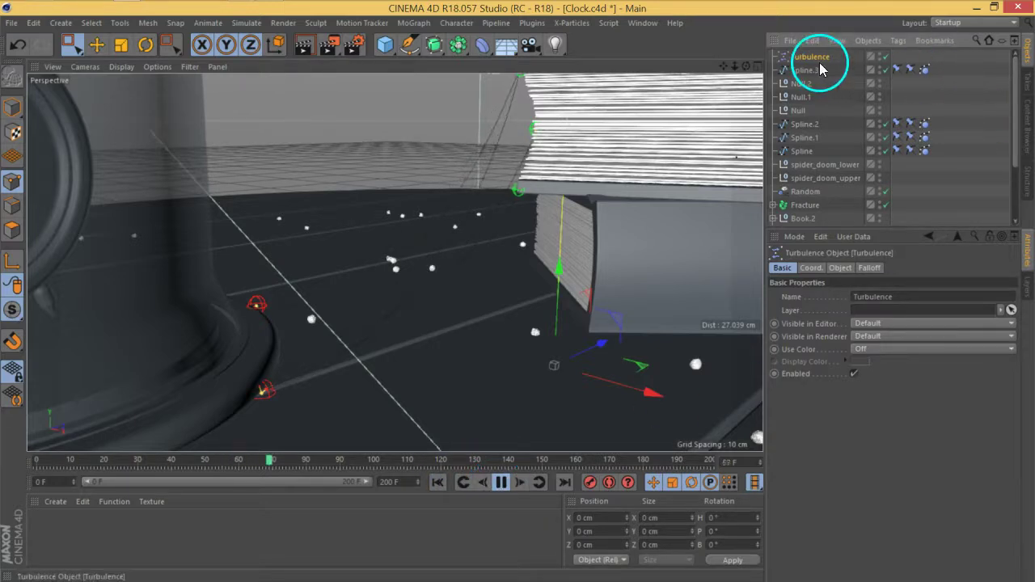
click(840, 268)
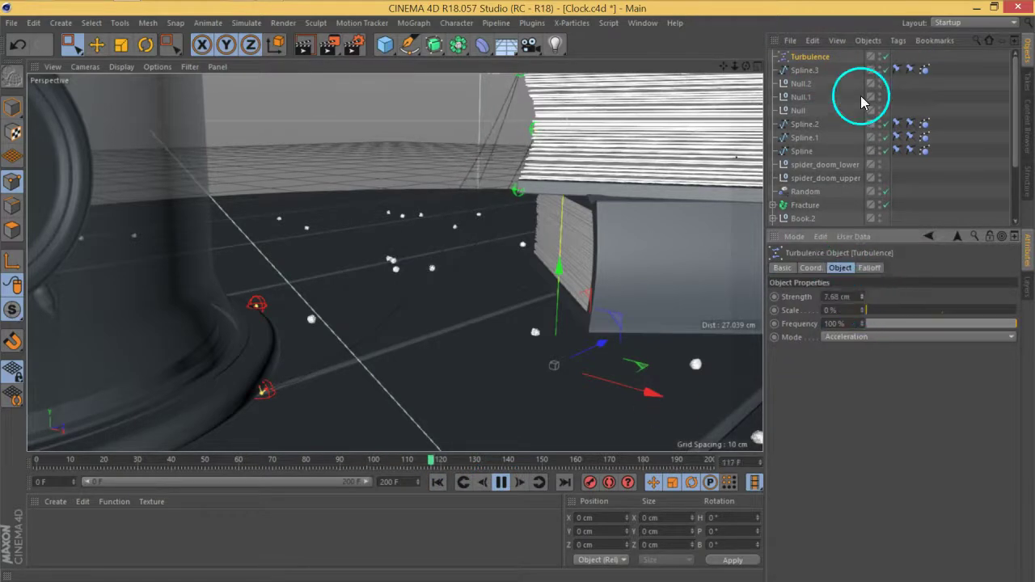
click(501, 482)
click(879, 310)
click(438, 483)
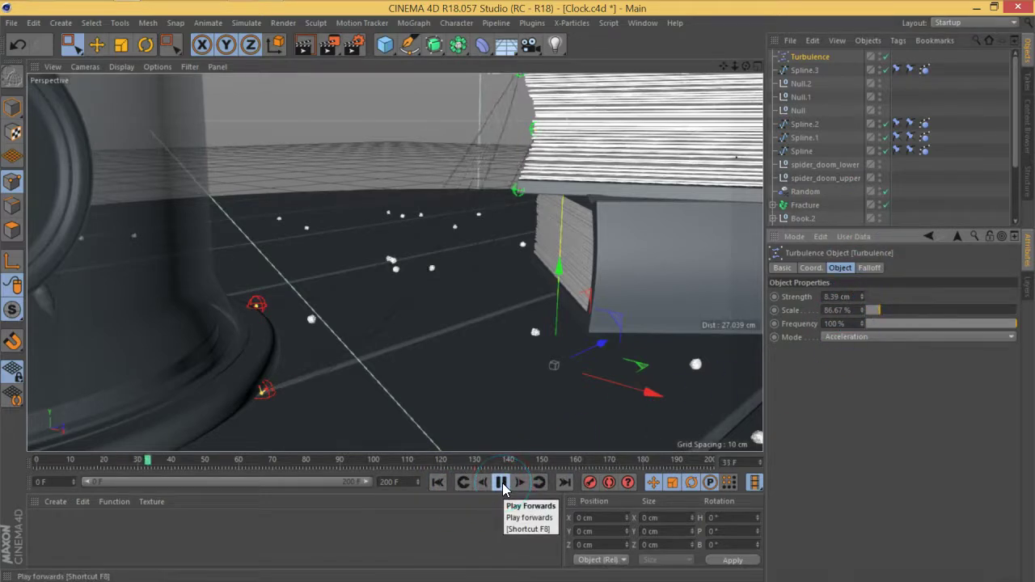
click(502, 483)
click(437, 482)
click(817, 59)
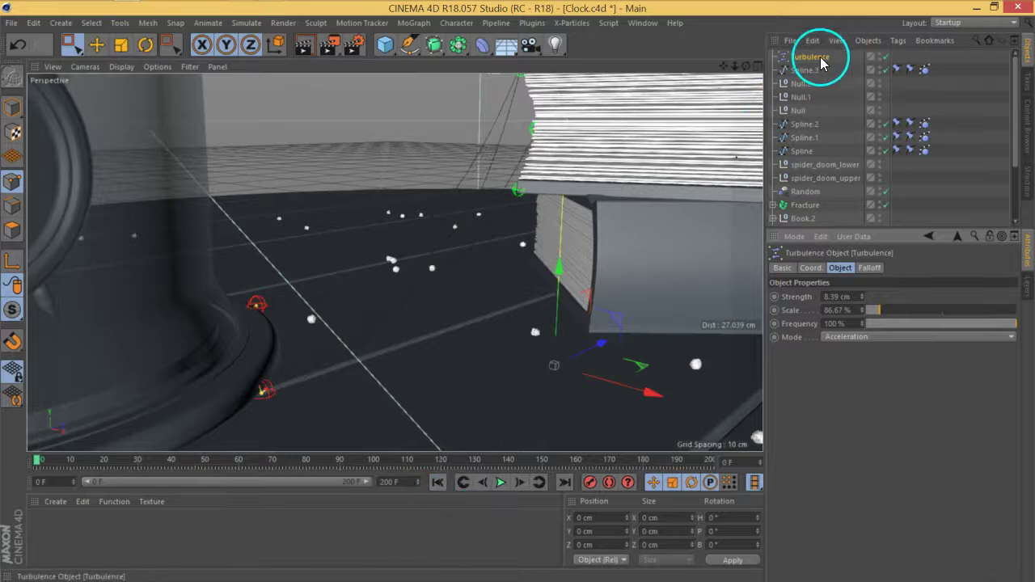
key(Delete)
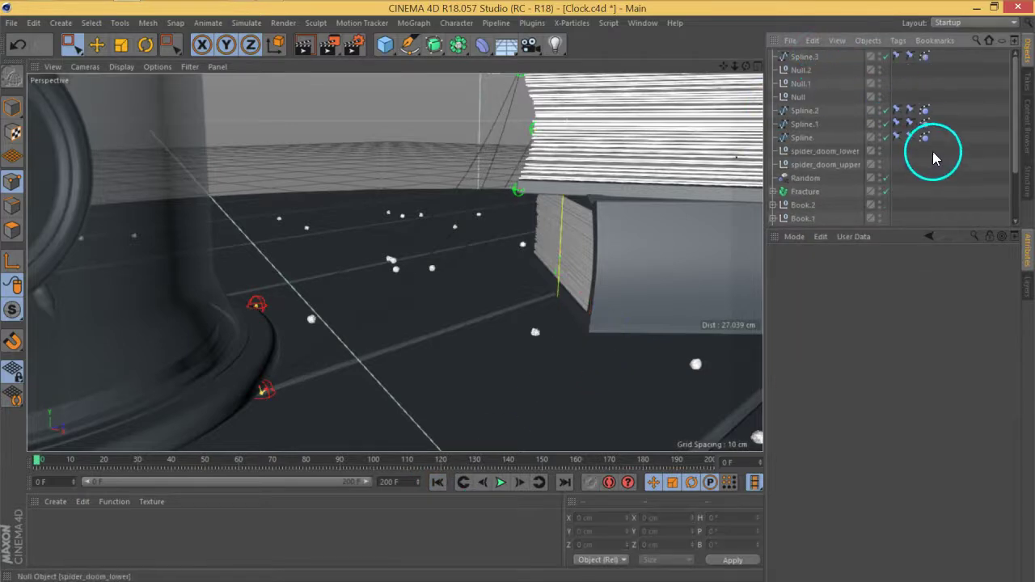
- Select all four splines, switch to Model mode and add a Turbulence particle force with a Scale of 24.44 %
click(805, 138)
ctrl+click(805, 123)
ctrl+click(805, 110)
ctrl+click(805, 56)
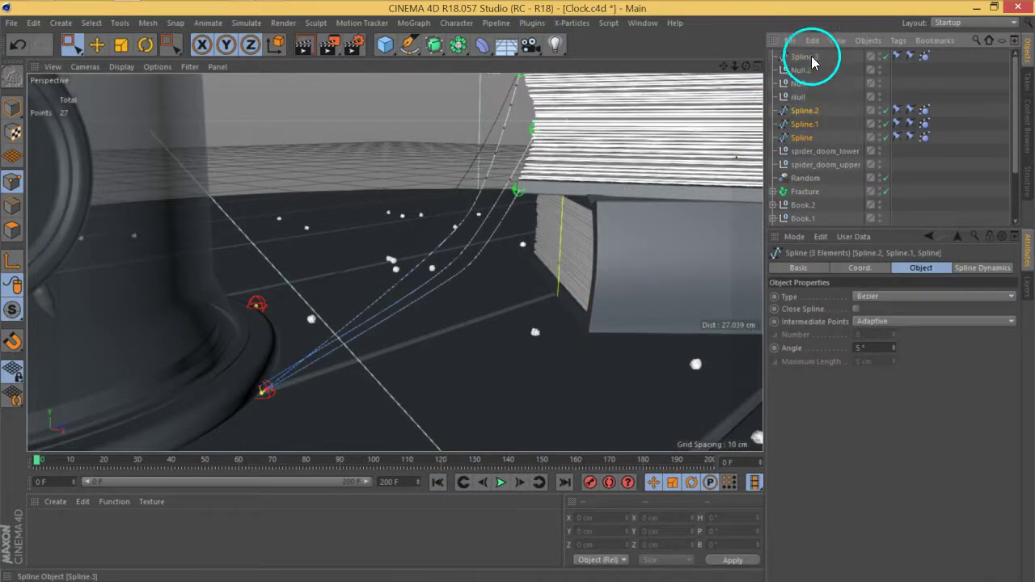
click(13, 106)
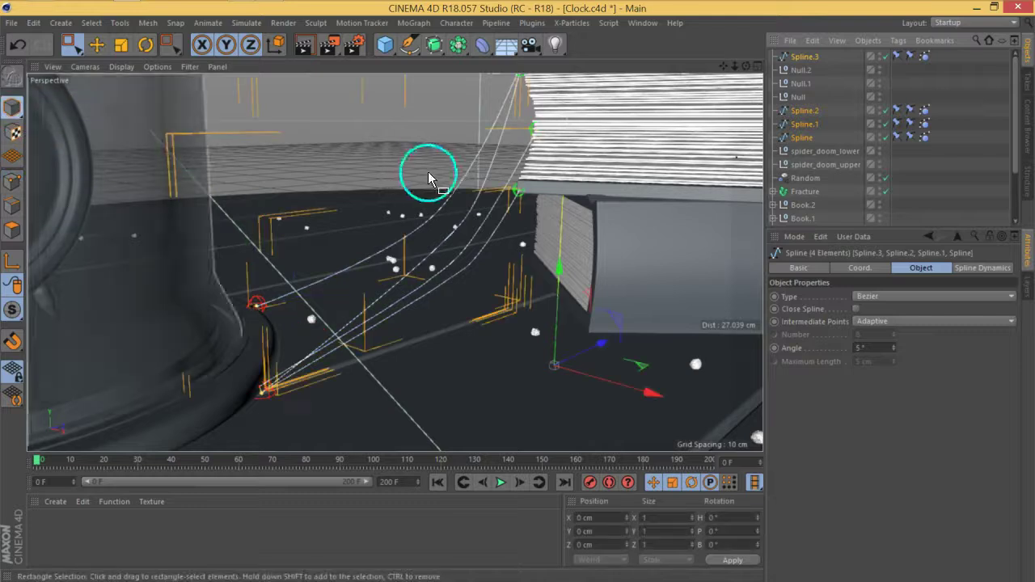
click(247, 23)
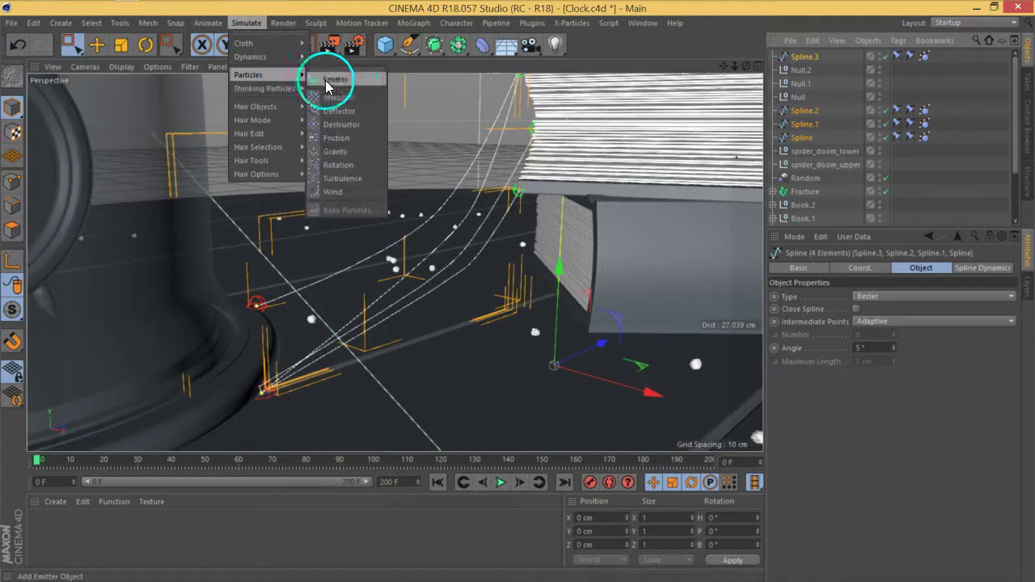
click(343, 179)
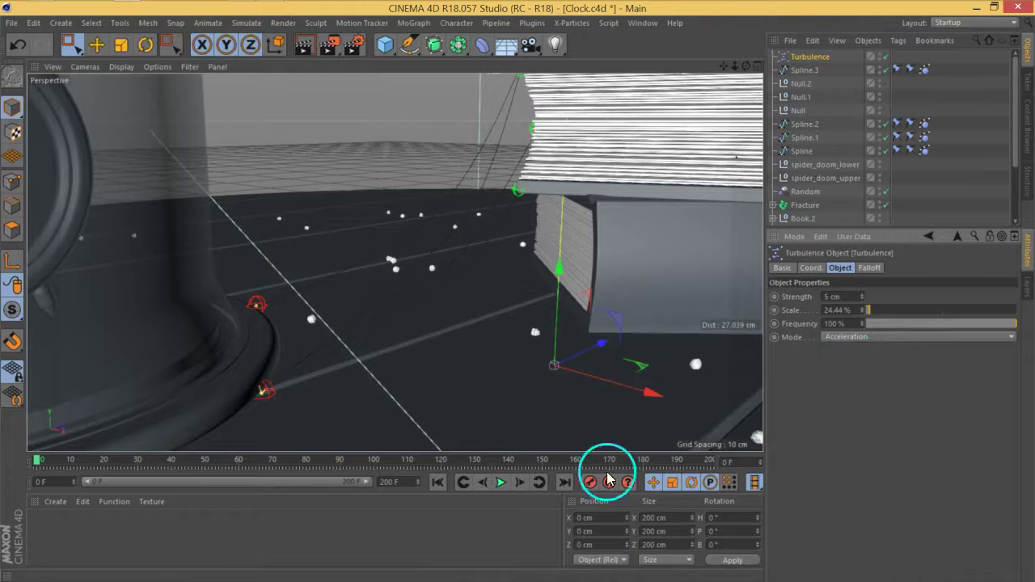
- Play the simulation to see whether the Turbulence moves the splines, return to frame 0 and clear the selection
click(501, 483)
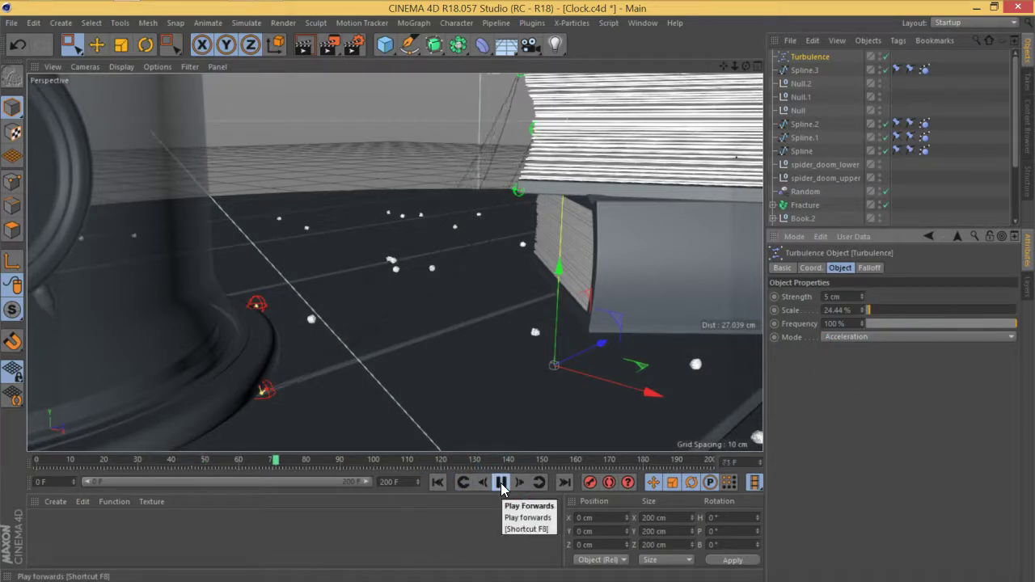
click(501, 483)
click(437, 483)
click(947, 176)
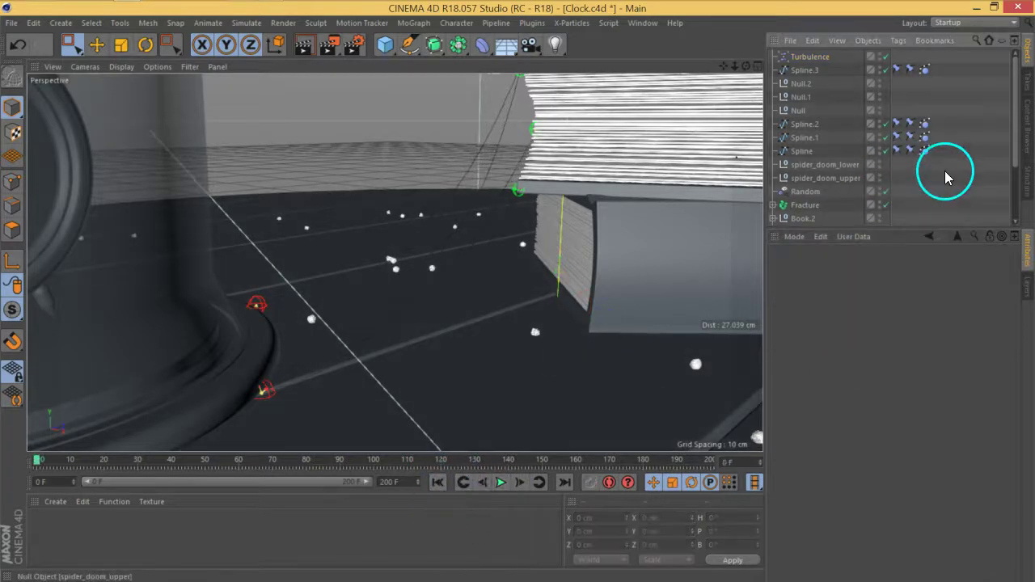
- Include the Turbulence object in the Forces of all four splines' Spline Dynamics tags and test it by playing the simulation
drag(928, 172, 926, 66)
click(927, 271)
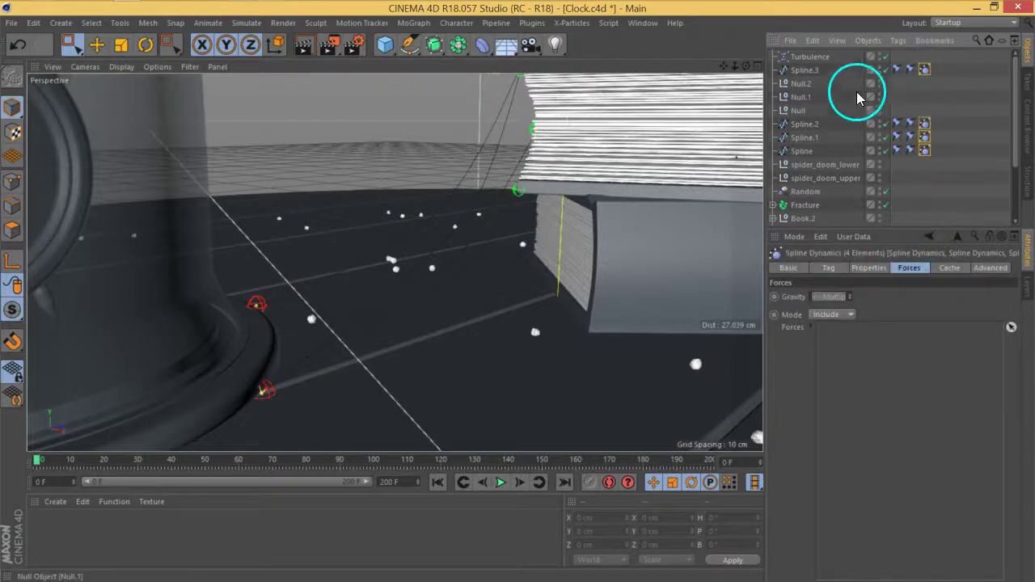
drag(813, 56, 886, 309)
drag(858, 372, 859, 373)
click(500, 482)
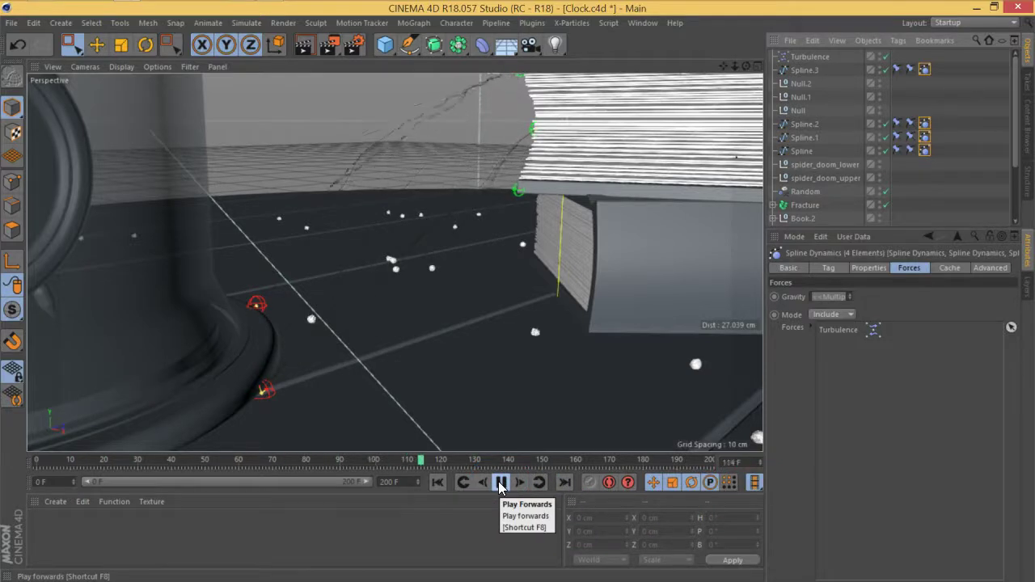
click(500, 483)
click(437, 482)
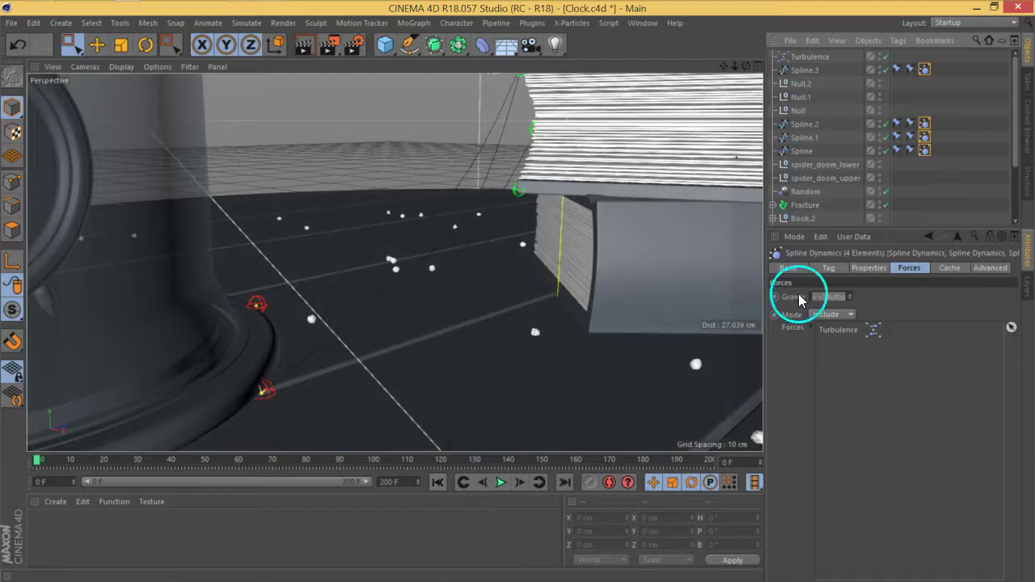
- Try a Turbulence Scale of 468.89 %, play the simulation and return to frame 0
click(833, 58)
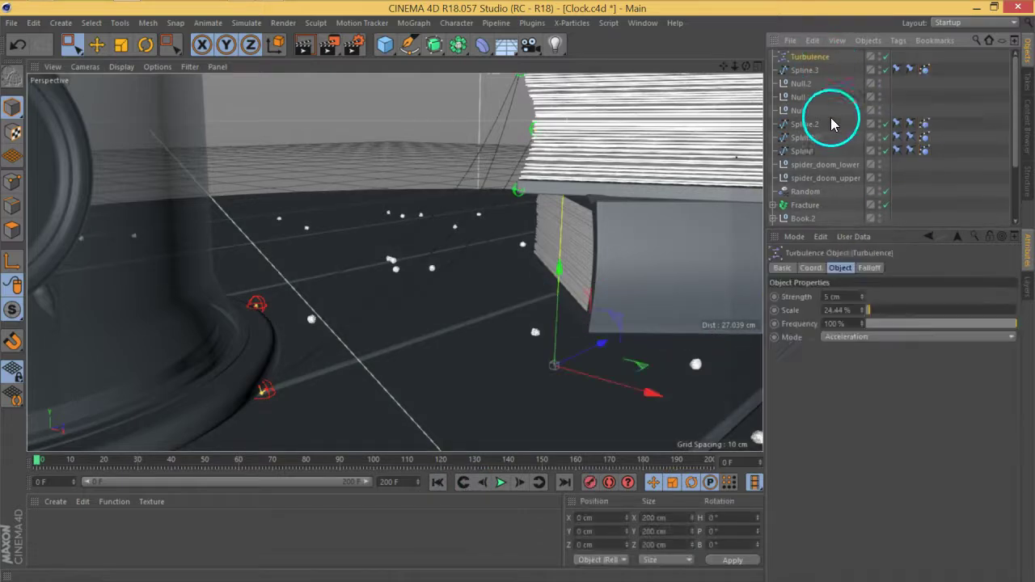
drag(874, 313, 938, 310)
click(500, 482)
click(502, 484)
click(440, 483)
- Try a Turbulence Strength of 1 cm with the Scale lowered to 91.11 % during playback
double_click(834, 297)
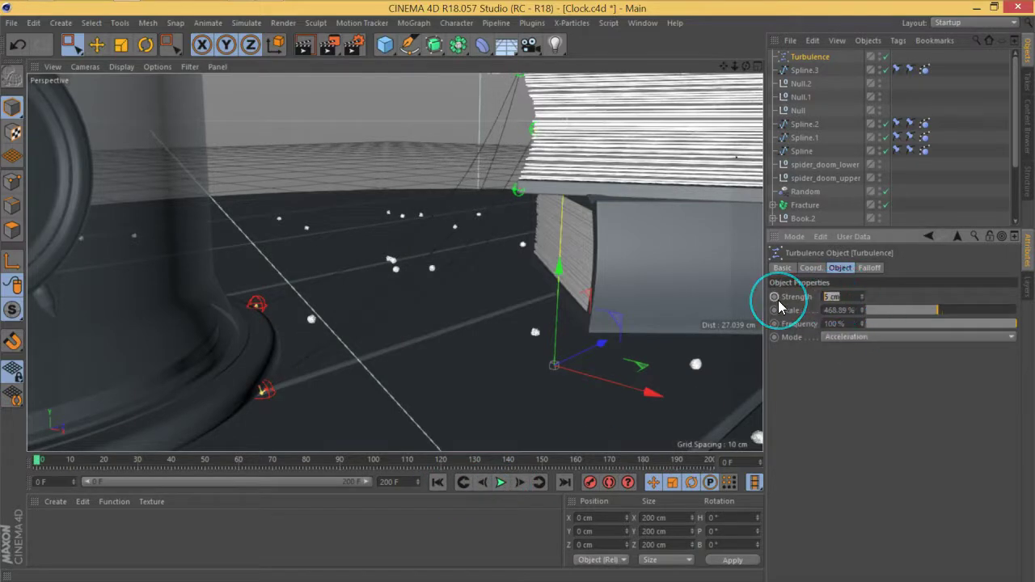
click(502, 484)
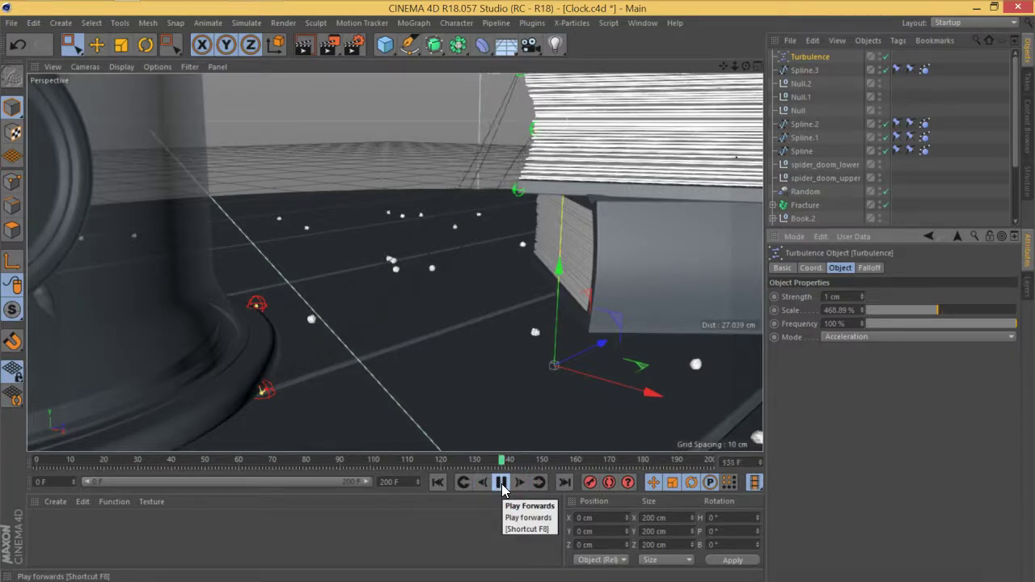
click(881, 365)
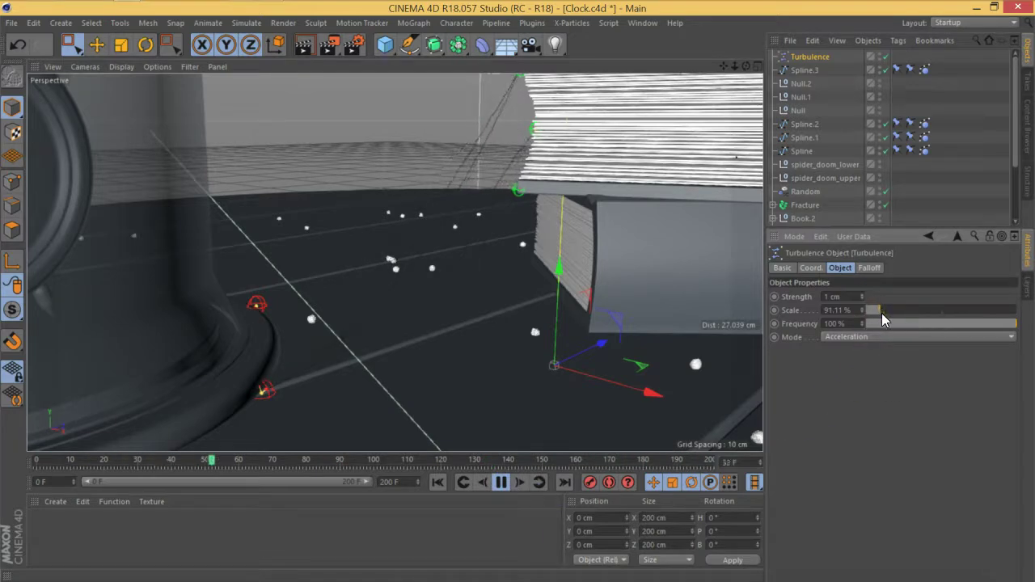
click(501, 482)
- Set the Turbulence Scale to 691.11 % and replay the simulation from frame 0
drag(880, 310, 970, 311)
click(437, 483)
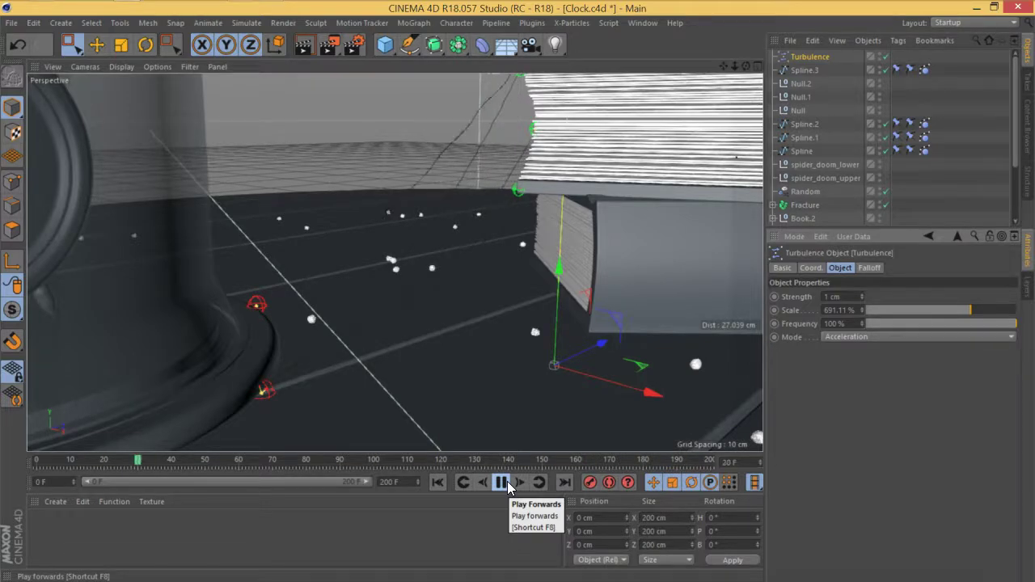
click(502, 482)
- Set the Turbulence Strength to 0.5 cm and replay the simulation from the start
click(840, 297)
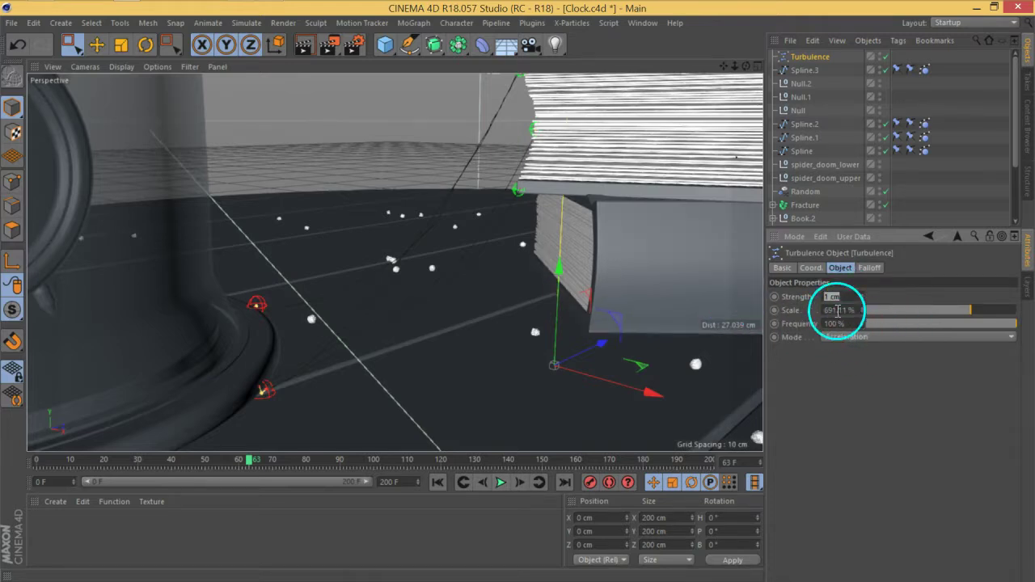
click(441, 483)
click(500, 484)
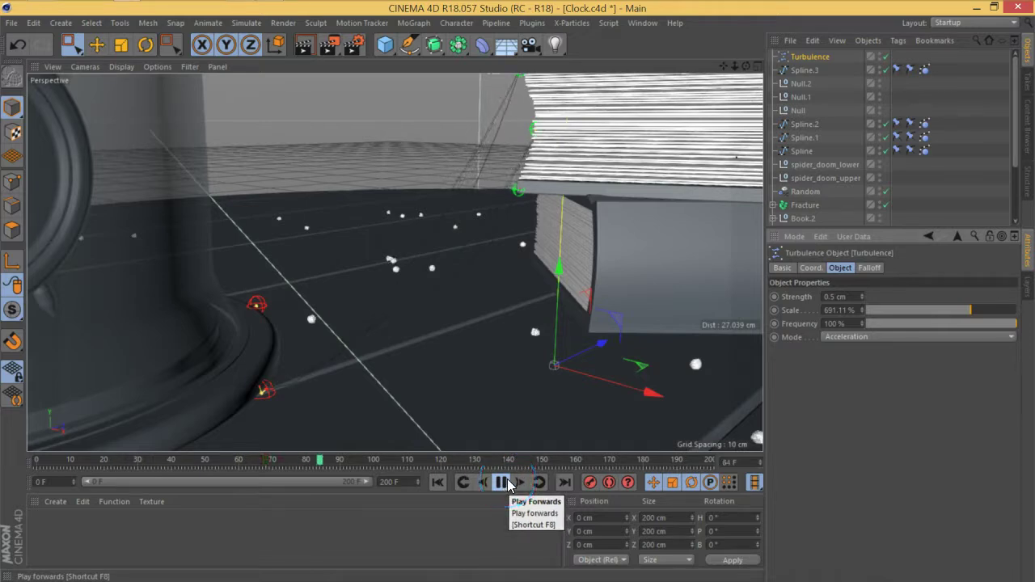
- Stop playback, return to frame 0, deselect everything and save the scene
click(507, 481)
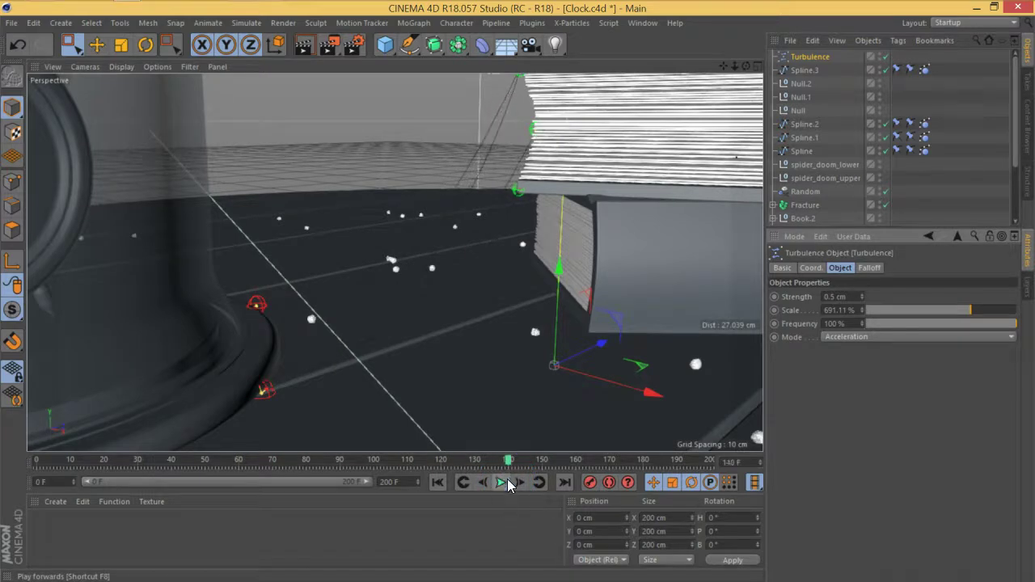
click(439, 482)
click(936, 146)
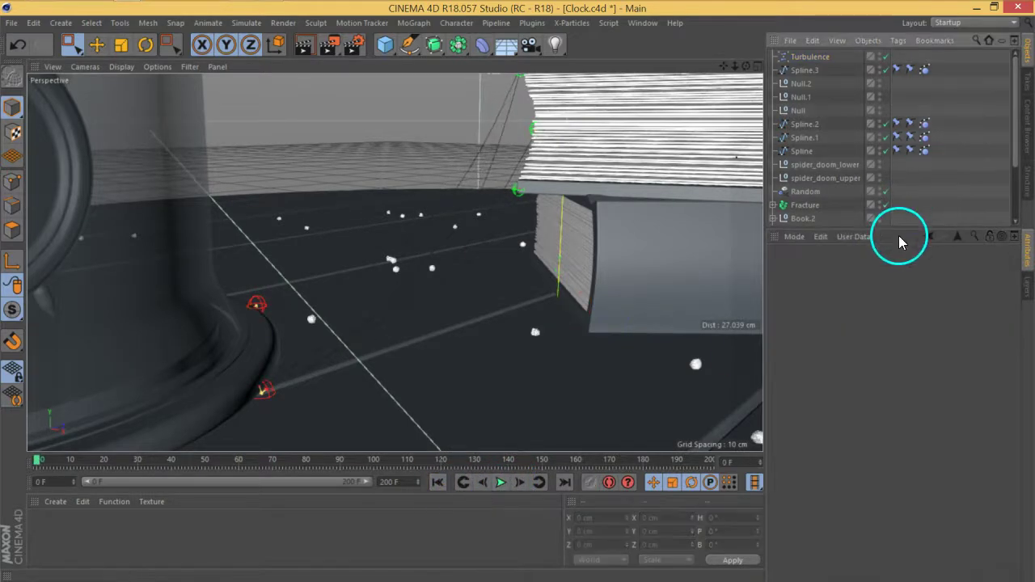
key(ctrl+s)
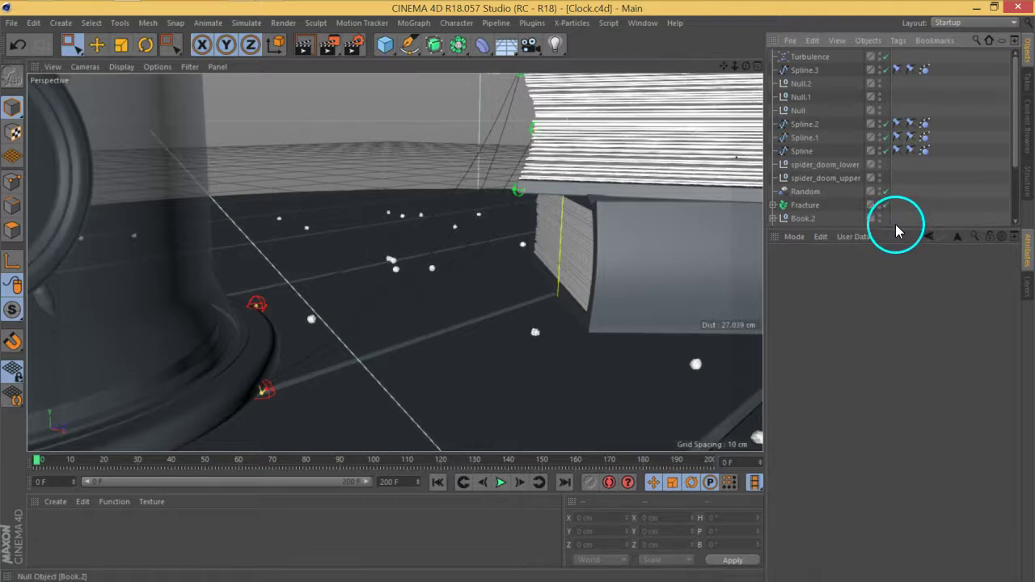
- Create a Circle spline with a radius of 0.2 cm as the strand profile
click(414, 51)
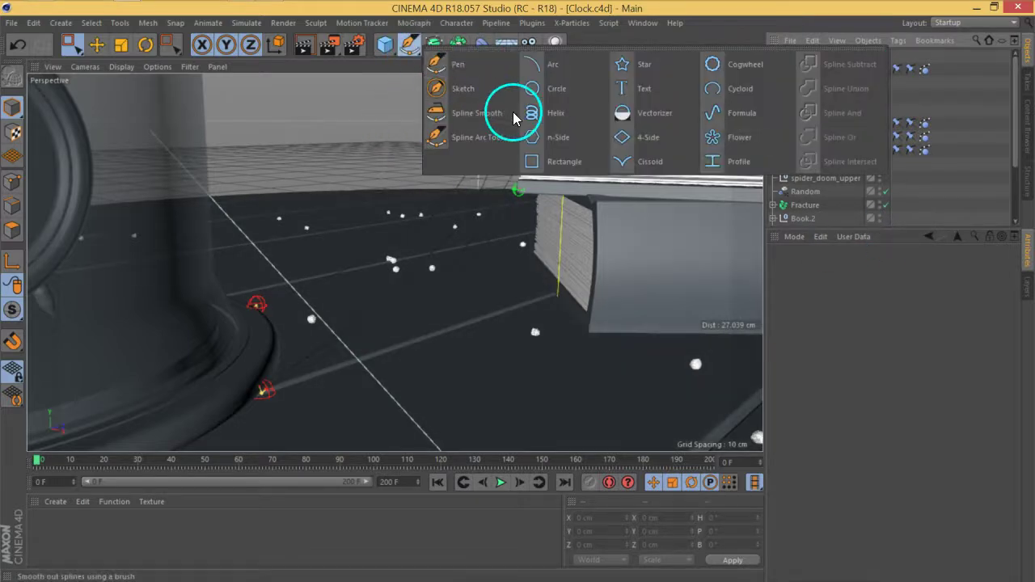
click(566, 97)
drag(884, 320, 791, 324)
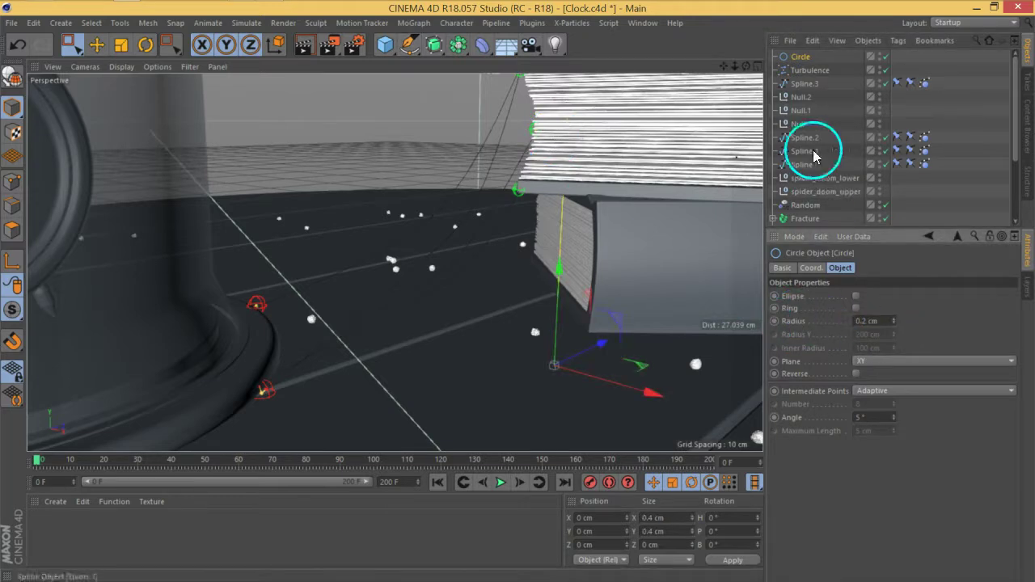
- Add a Sweep object and nest a copy of the Circle and the first Spline inside it, with the Circle above
click(435, 45)
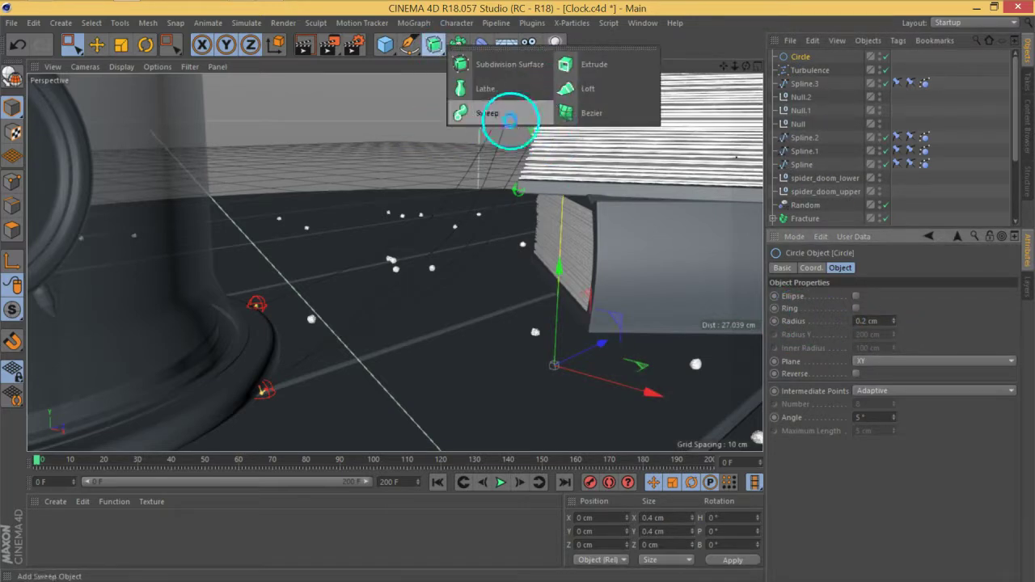
click(490, 114)
drag(843, 231, 838, 293)
mouse_move(798, 77)
mouse_down()
mouse_move(809, 185)
mouse_move(832, 86)
mouse_move(821, 63)
mouse_move(802, 57)
mouse_move(825, 70)
mouse_move(809, 81)
mouse_move(809, 62)
mouse_up()
click(801, 181)
click(800, 85)
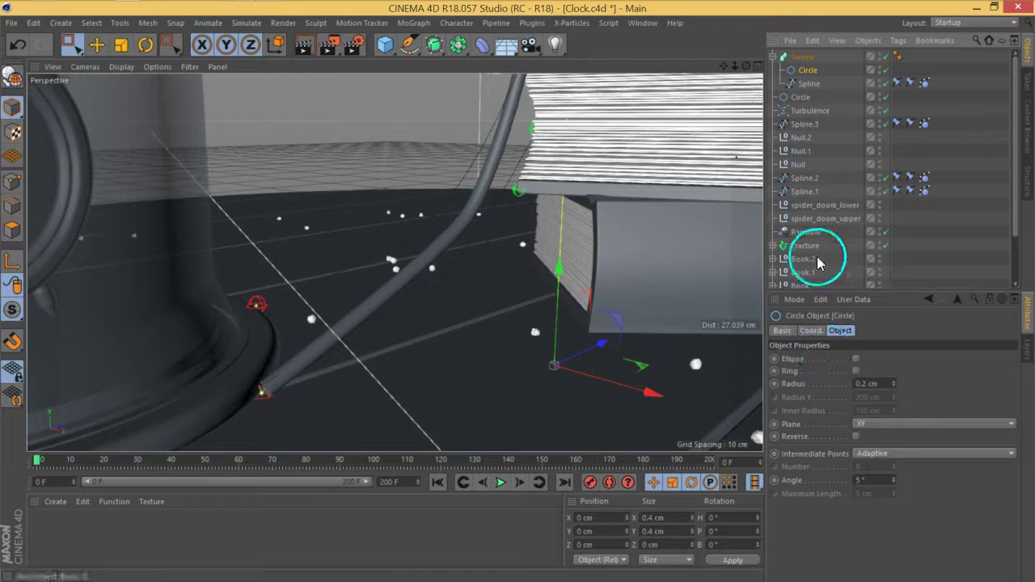
- Set the radius of the Circle inside the Sweep to 0.02 cm and play the simulation to check the strand
click(876, 384)
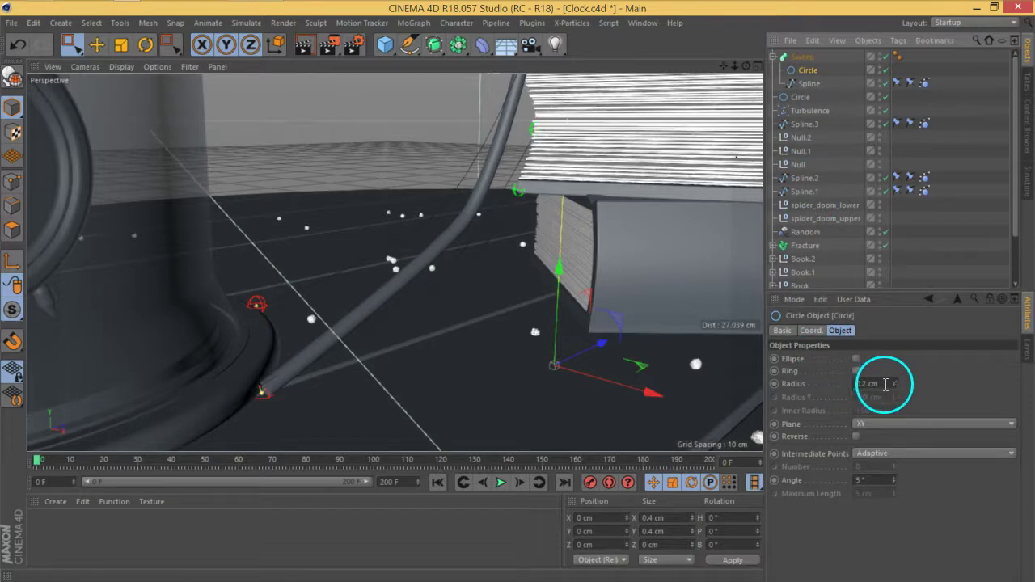
drag(886, 385, 812, 388)
text(0.02)
key(Return)
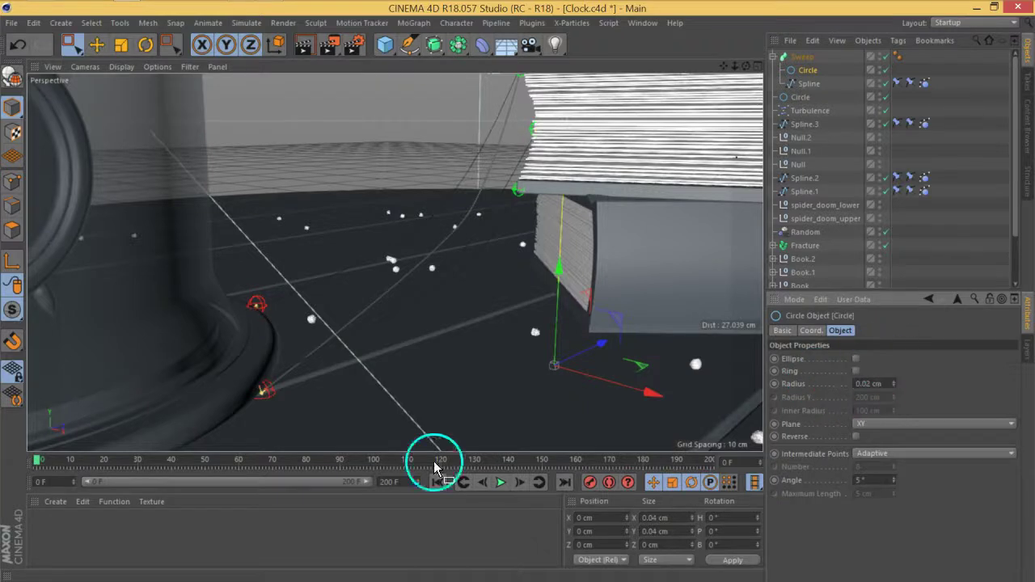
click(502, 484)
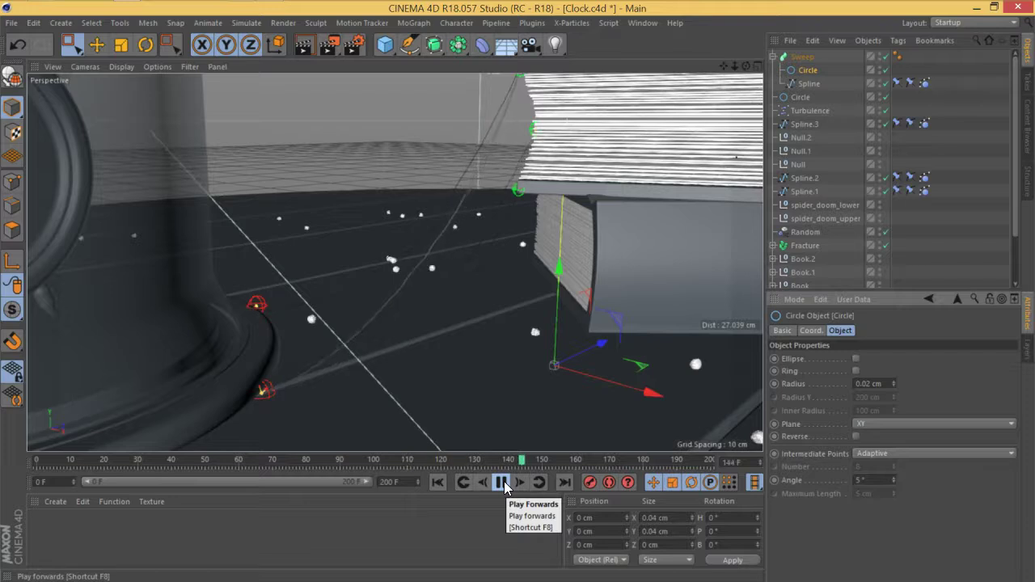
- Stop playback, return to frame 0 and set the radius of the Circle inside the Sweep to 0.01 cm
click(502, 483)
click(438, 483)
click(882, 384)
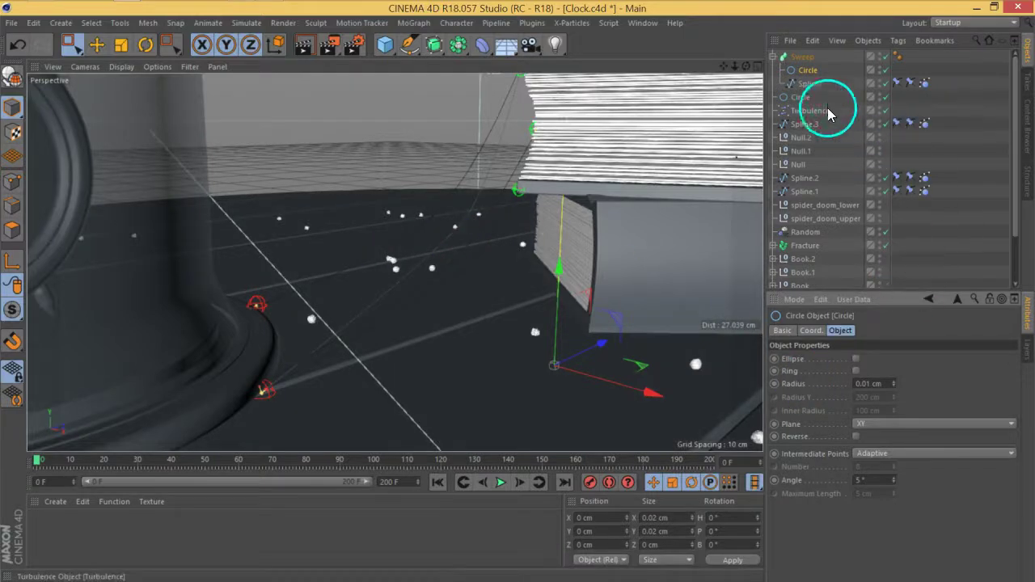
- Make four duplicates of the Sweep together with its nested Circle and Spline
drag(893, 291, 895, 319)
click(803, 58)
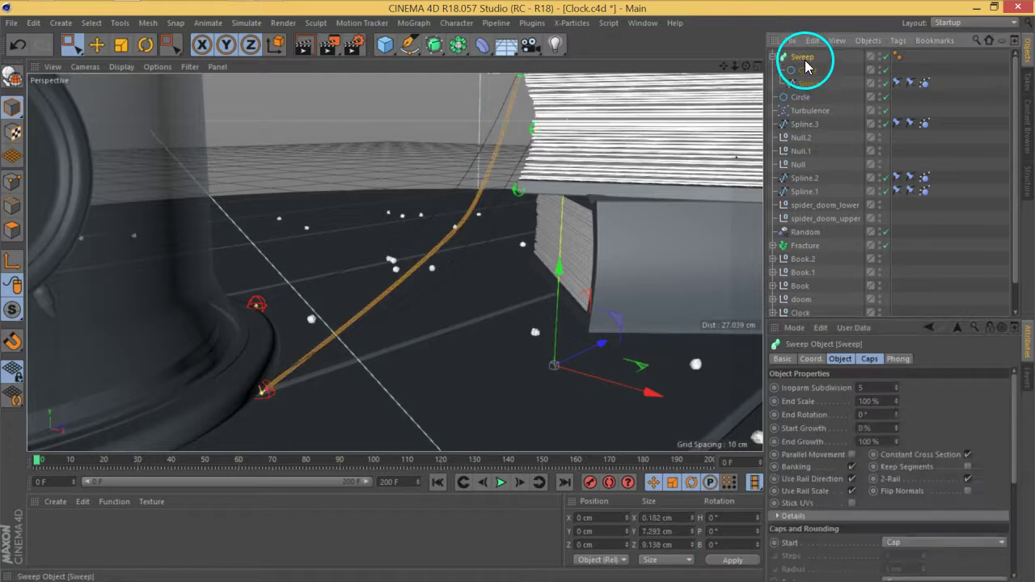
mouse_move(803, 53)
ctrl+mouse_down()
mouse_move(815, 66)
mouse_move(818, 55)
ctrl+mouse_up()
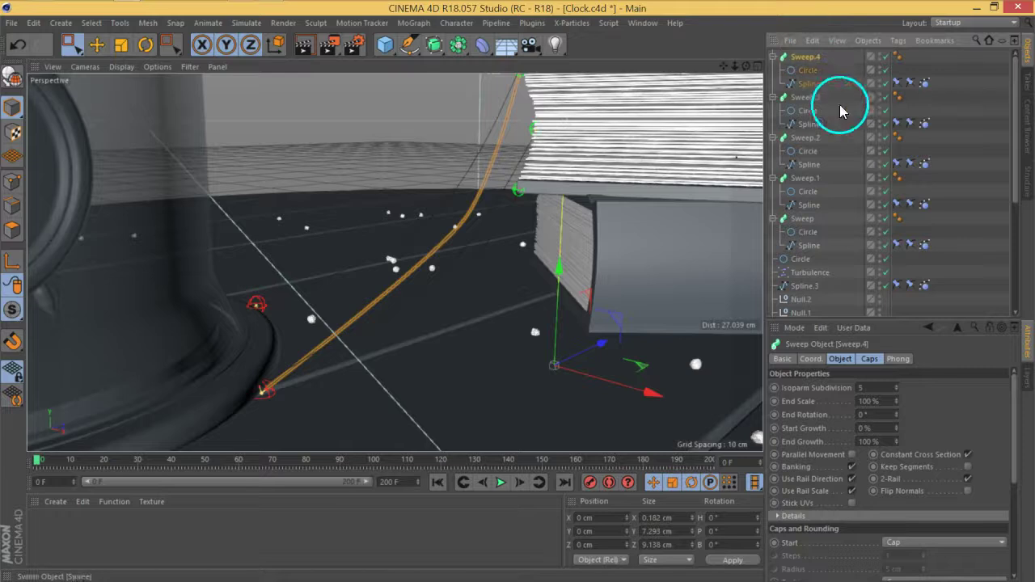
drag(853, 317, 843, 411)
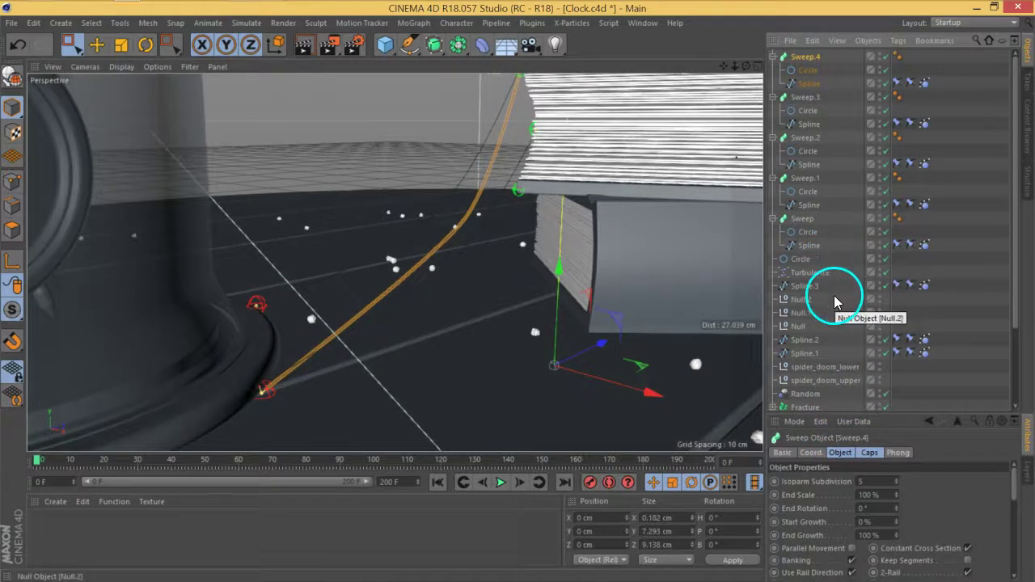
scroll(836, 303, down, 4)
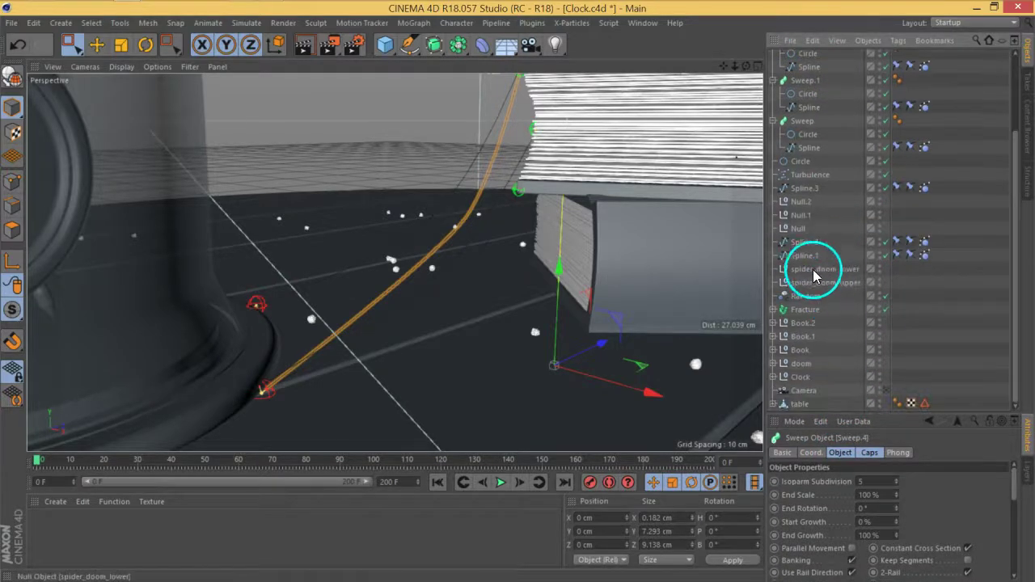
scroll(852, 281, up, 4)
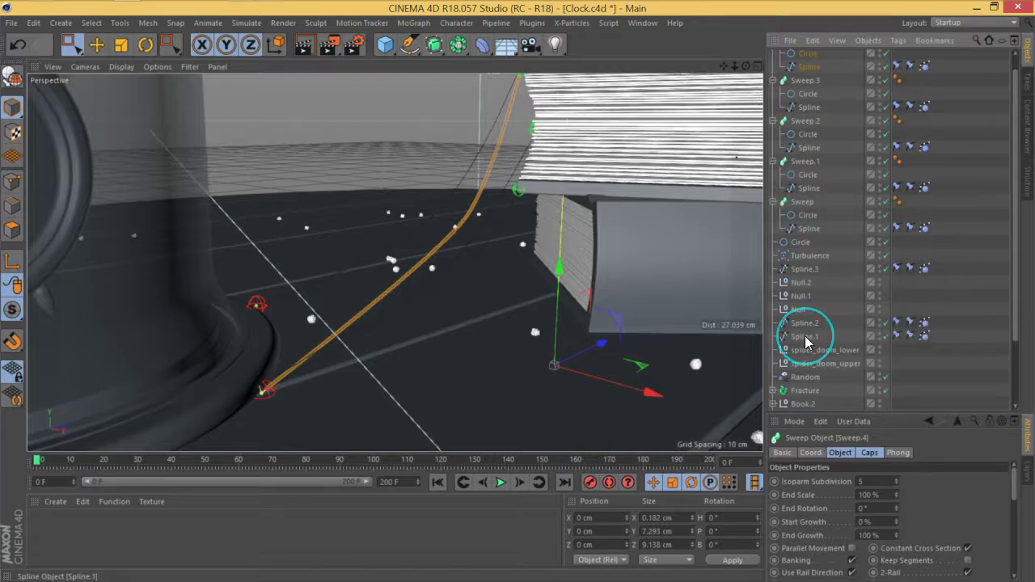
- Replace the Spline copy inside Sweep.1 with Spline.1, and collapse Sweep.1 and Sweep in the object hierarchy
click(811, 189)
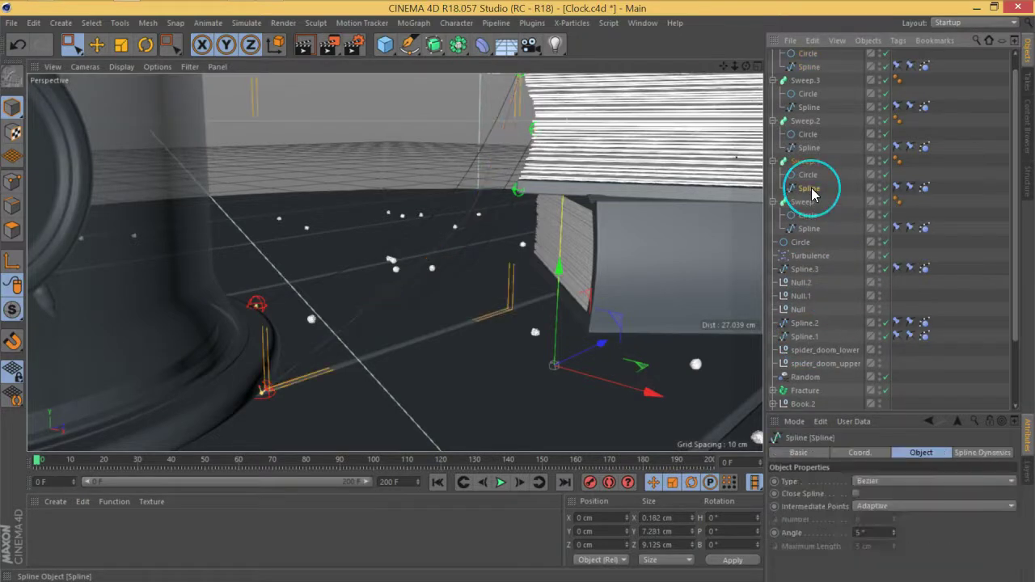
key(Delete)
drag(809, 324, 817, 186)
click(774, 161)
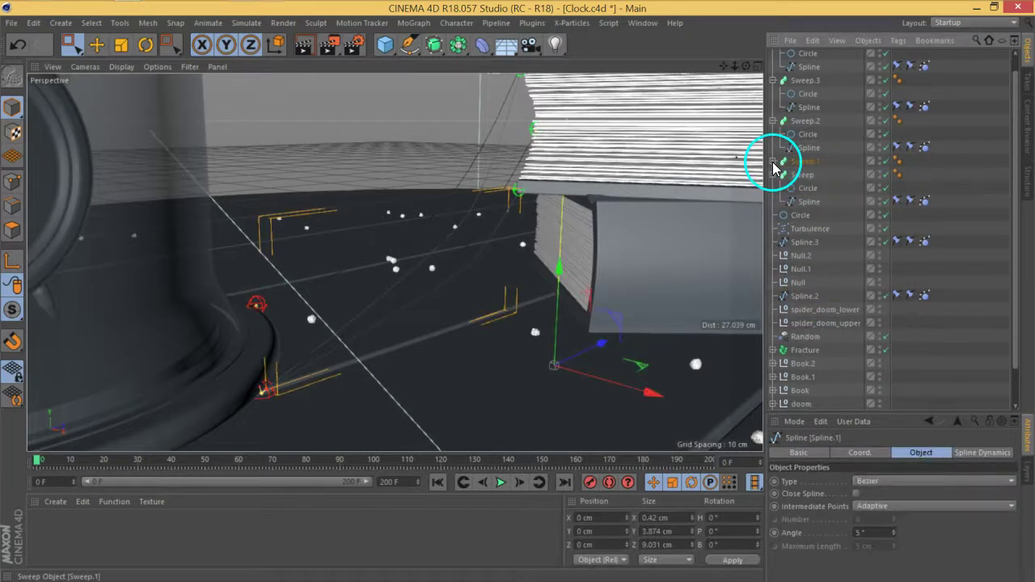
click(774, 174)
- Replace the Spline copies inside Sweep.2 and Sweep.3 with Spline.2 and Spline.3 respectively, and collapse both Sweeps
click(809, 148)
key(Delete)
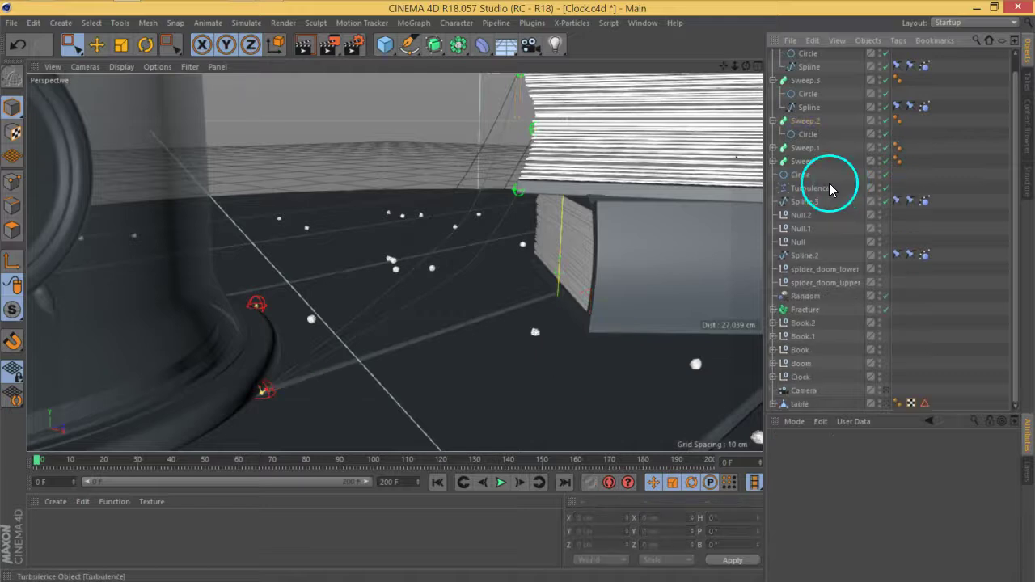
drag(814, 259, 776, 113)
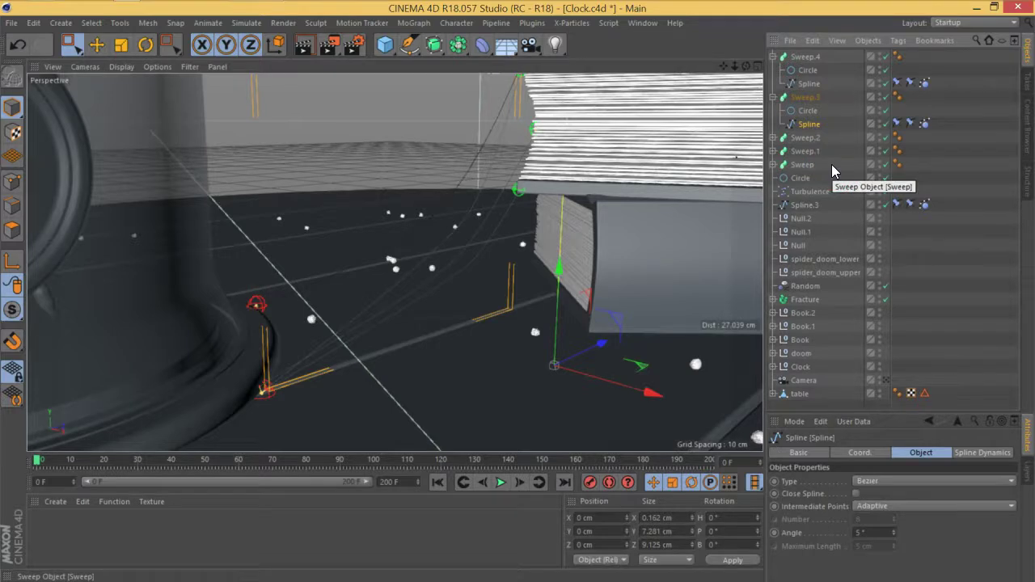
key(Delete)
drag(807, 192, 783, 102)
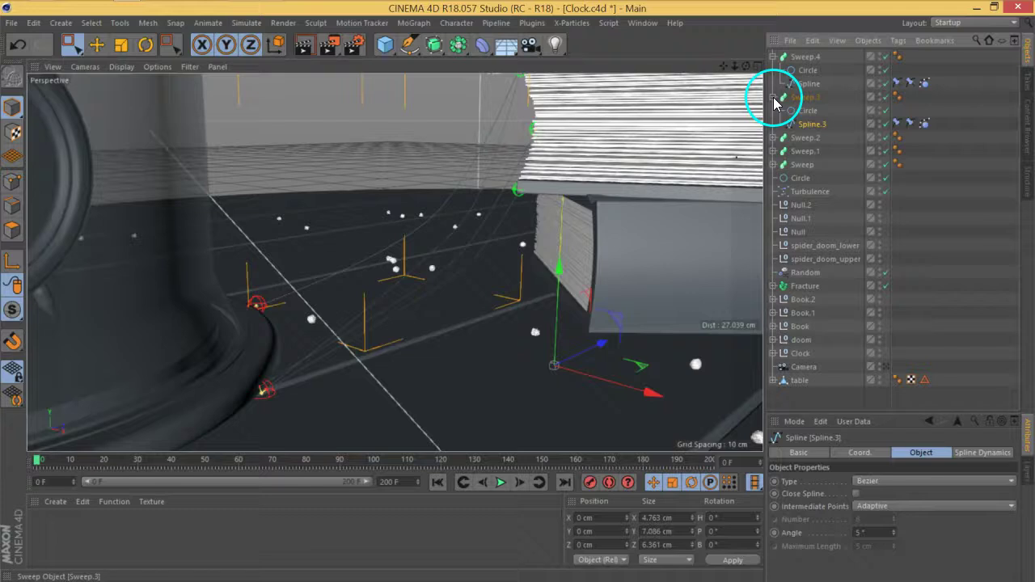
click(774, 97)
- Delete the surplus duplicate Sweep.4 with its nested Circle and Spline
click(807, 57)
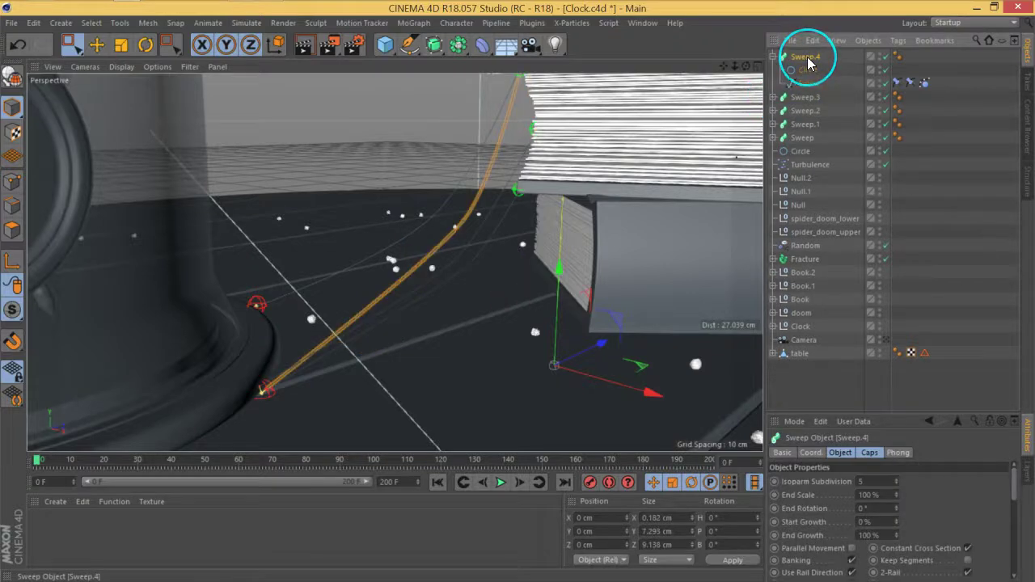
click(895, 151)
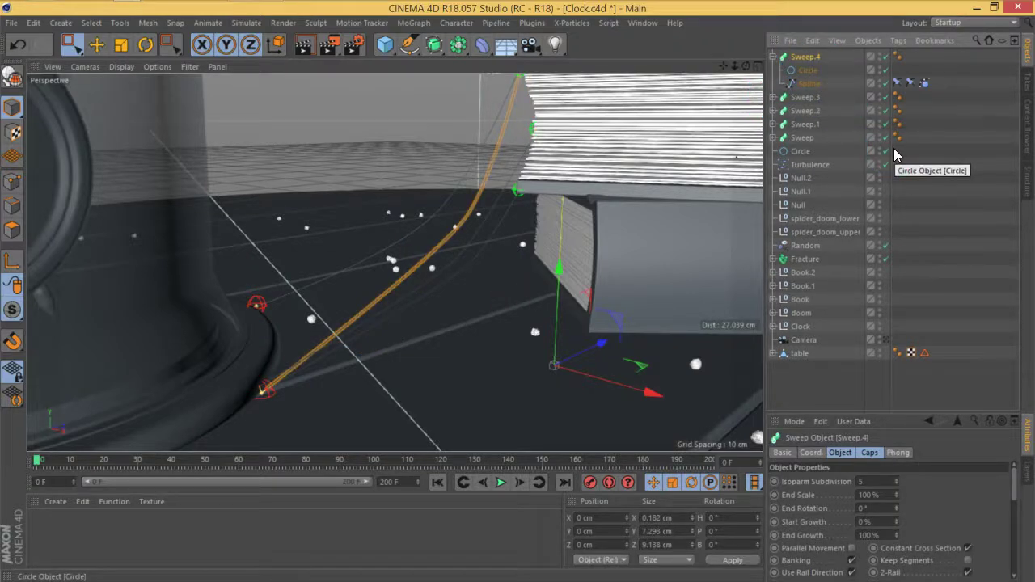
click(803, 152)
click(805, 57)
key(Delete)
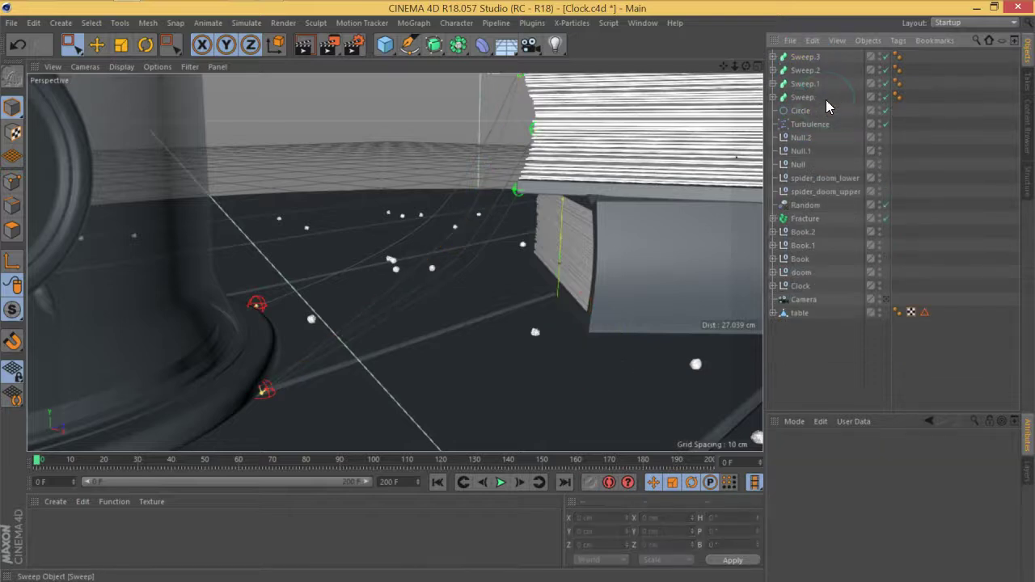
- Play the simulation to check all swept strands, return to frame 0 and save the scene
click(500, 482)
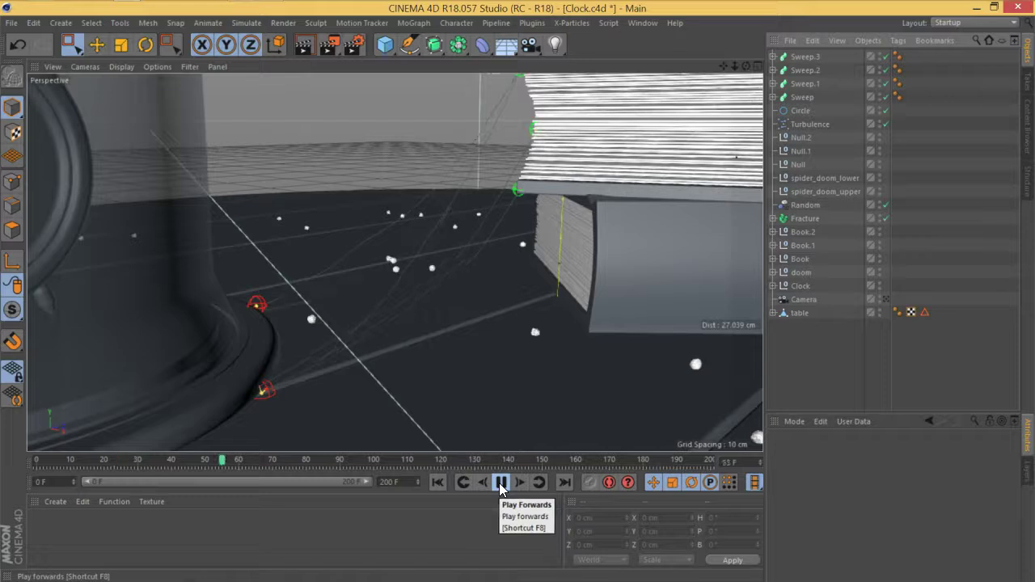
click(500, 483)
click(437, 482)
key(ctrl+s)
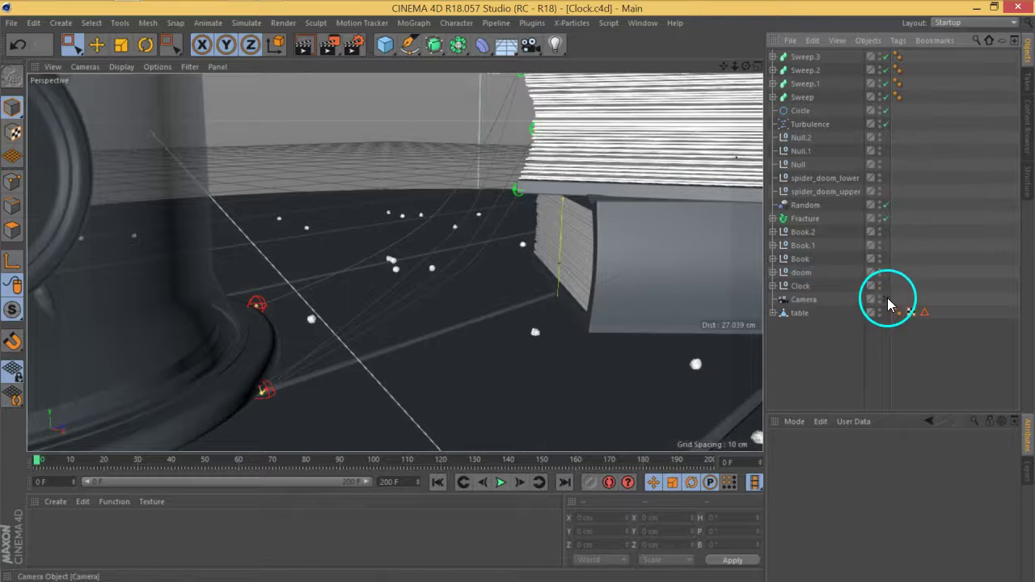
- Inspect the strands between the books and clock dome through the scene camera and up close, and save the scene
click(888, 300)
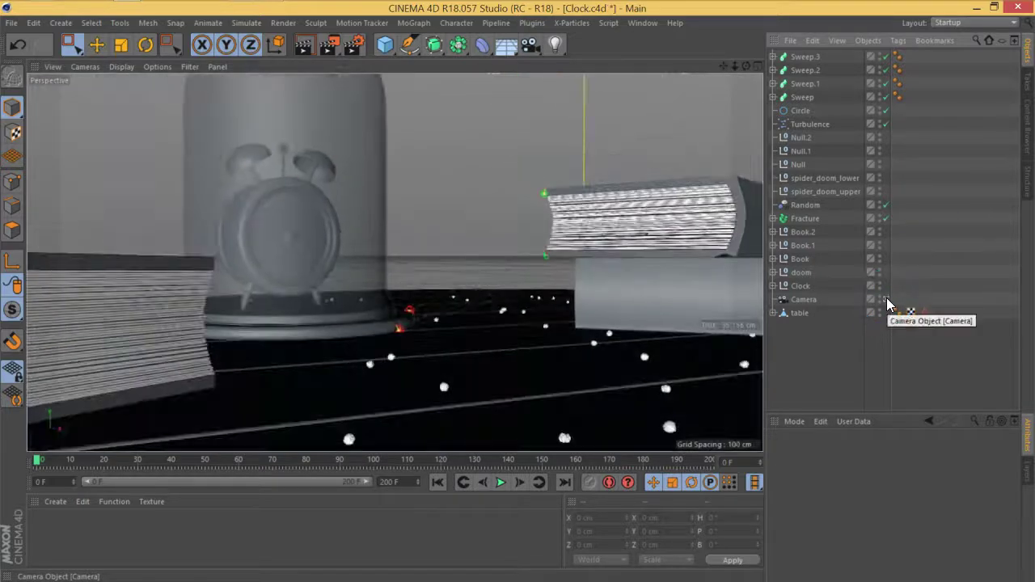
click(887, 300)
click(555, 293)
click(456, 224)
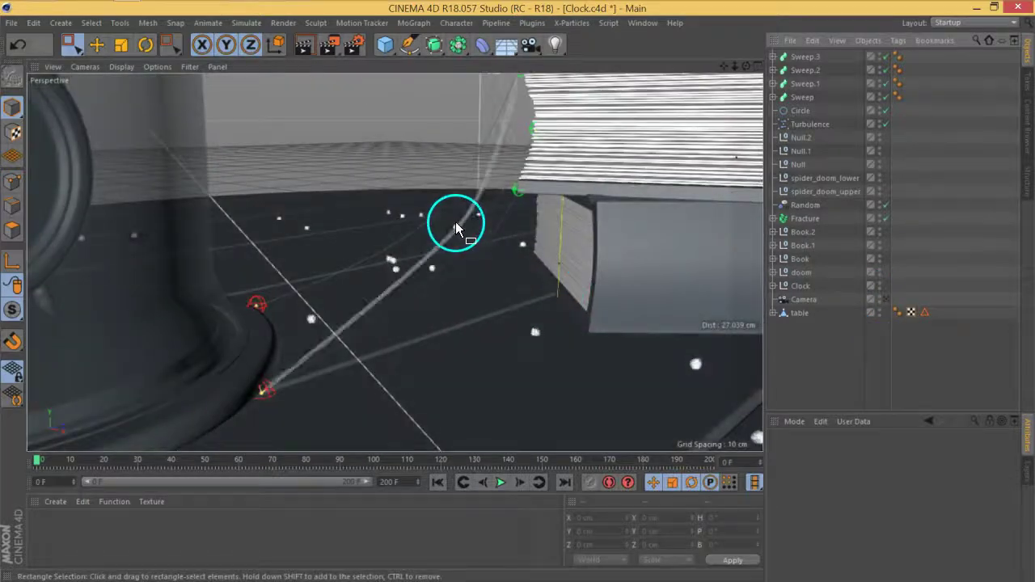
scroll(455, 223, up, 5)
scroll(456, 223, down, 2)
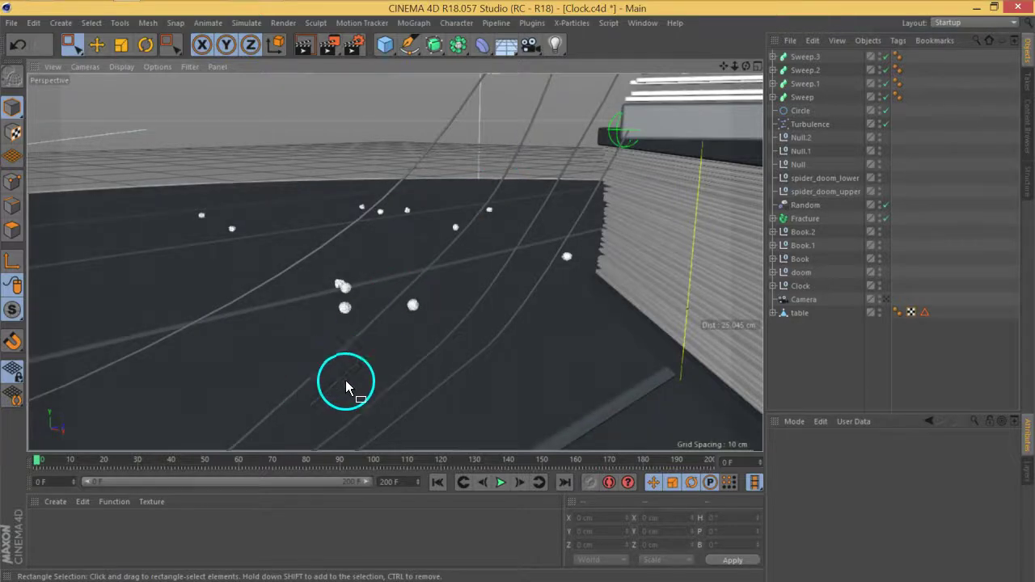
scroll(405, 326, down, 3)
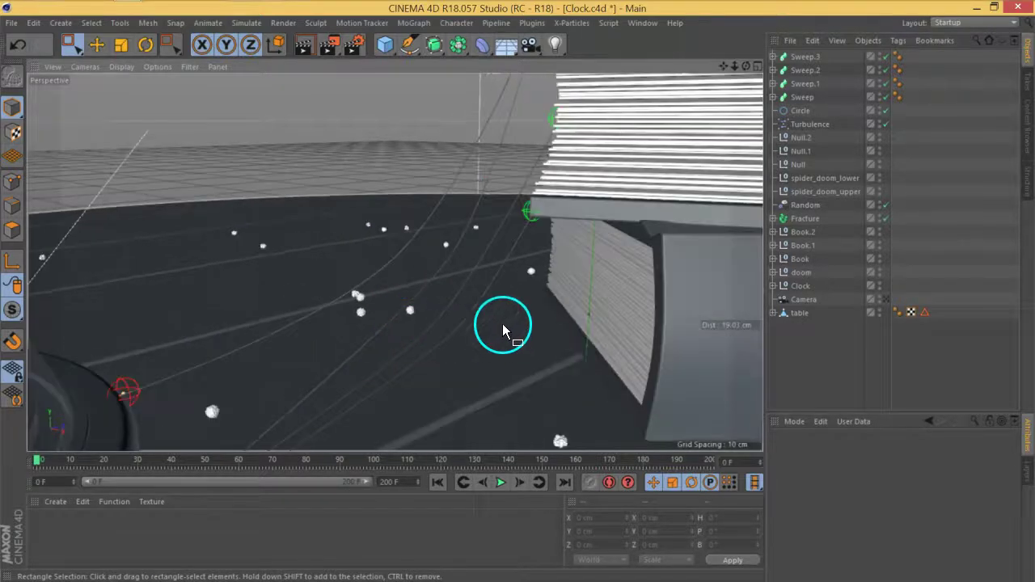
alt+middle_drag(497, 315, 499, 304)
scroll(501, 301, down, 5)
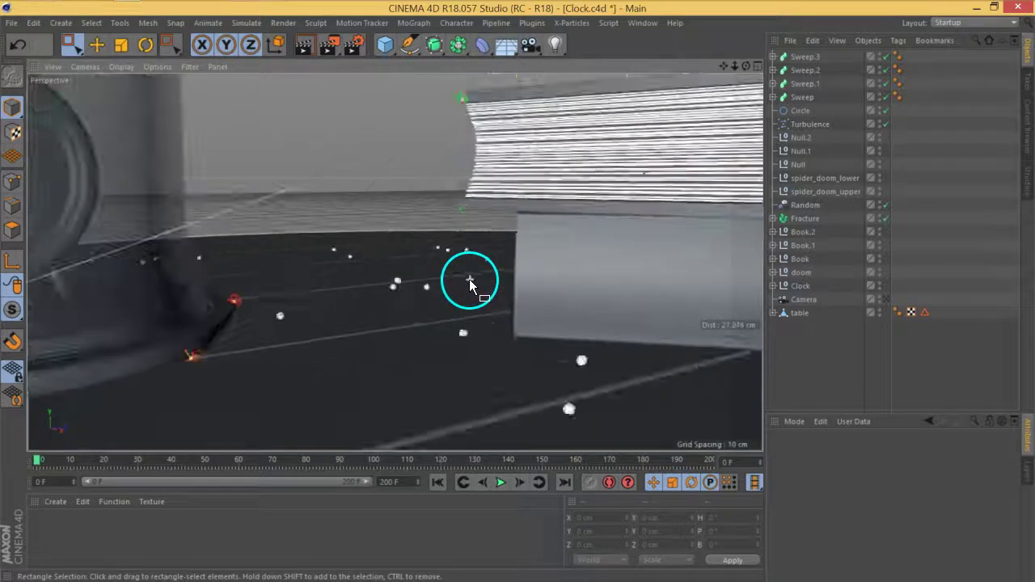
scroll(440, 319, down, 6)
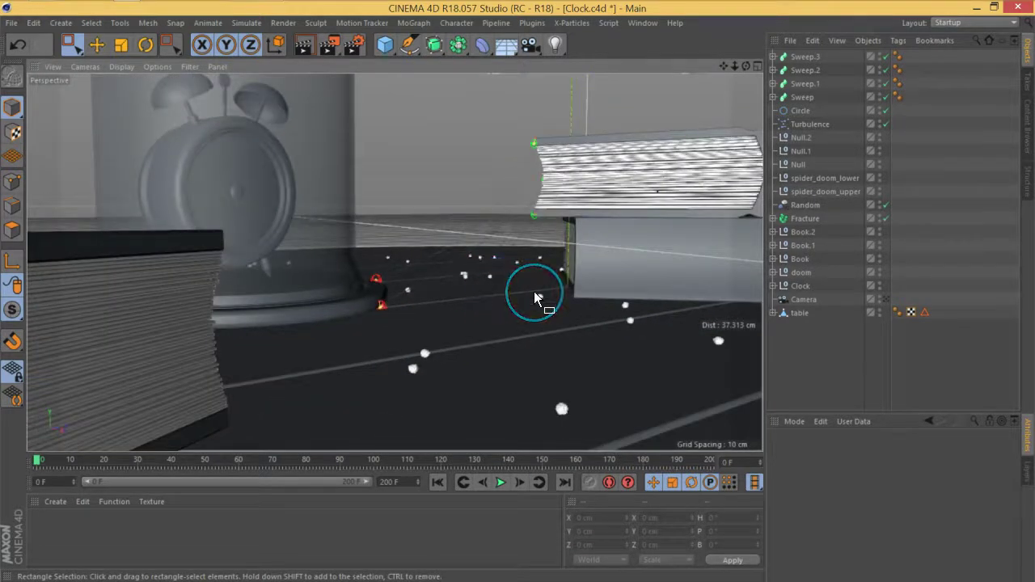
key(ctrl+s)
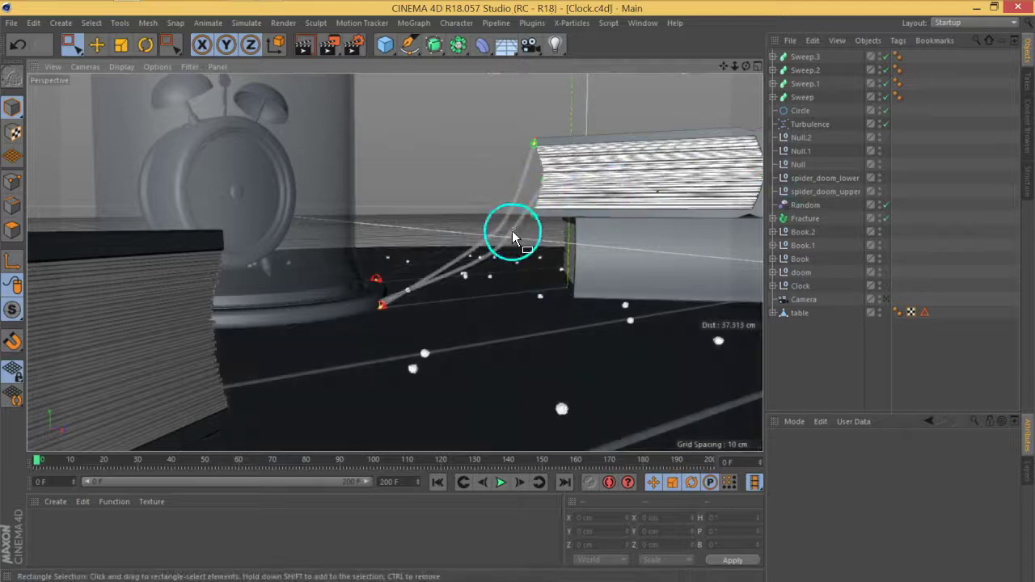
- Examine the whole tabletop arrangement of books, clock dome and camera from a higher, more distant viewpoint
alt+middle_drag(479, 267, 499, 257)
scroll(499, 257, down, 2)
mouse_move(561, 243)
alt+mouse_down()
mouse_move(511, 254)
mouse_move(548, 250)
alt+mouse_up()
alt+middle_drag(540, 281, 552, 275)
alt+drag(552, 280, 439, 243)
scroll(439, 250, up, 5)
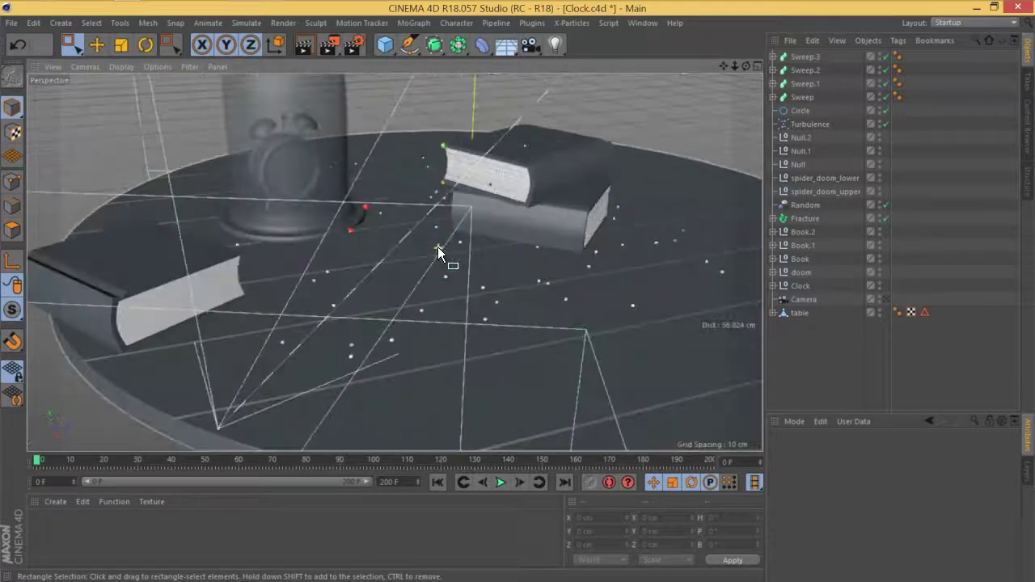
click(542, 248)
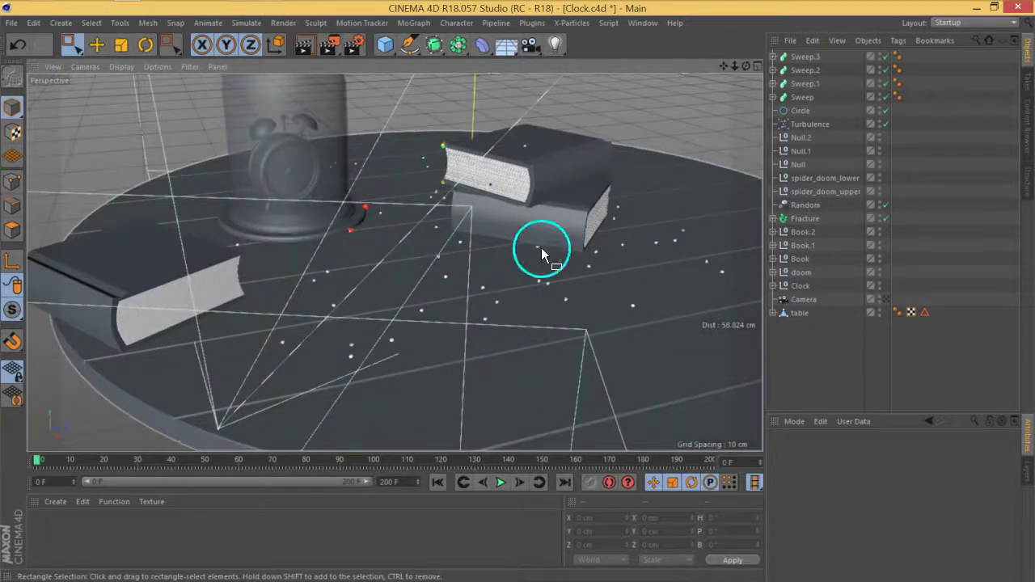